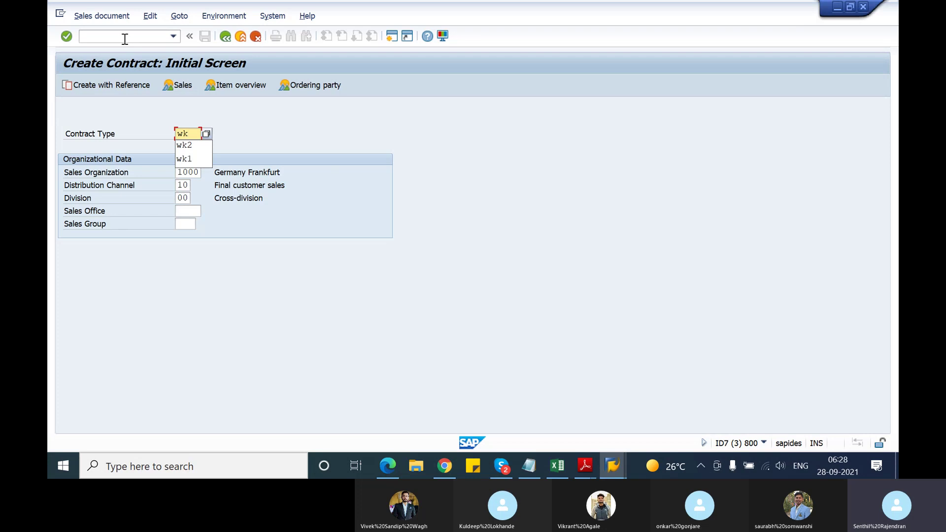
Start a contract of type wk1 and choose the first suggested customer as both sold-to and ship-to party
type("1")
key("Return")
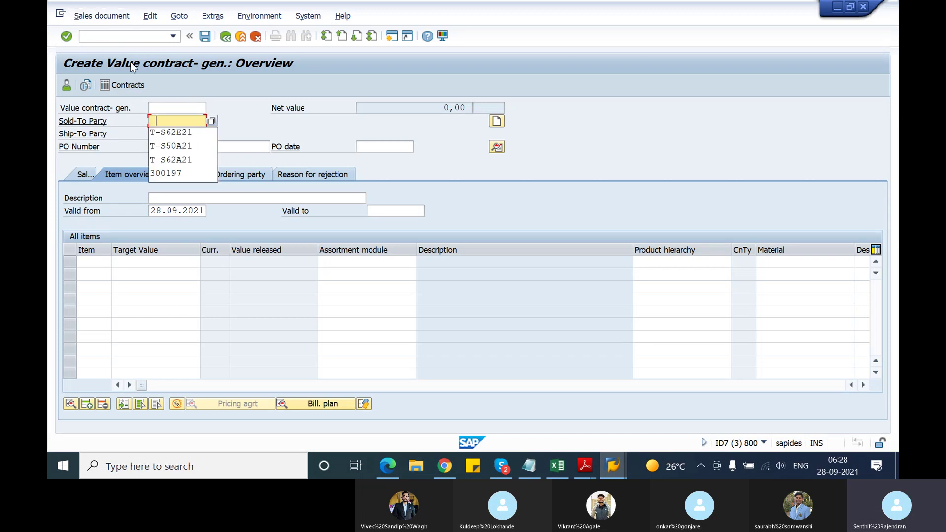
left_click(182, 122)
left_click(192, 130)
left_click(192, 132)
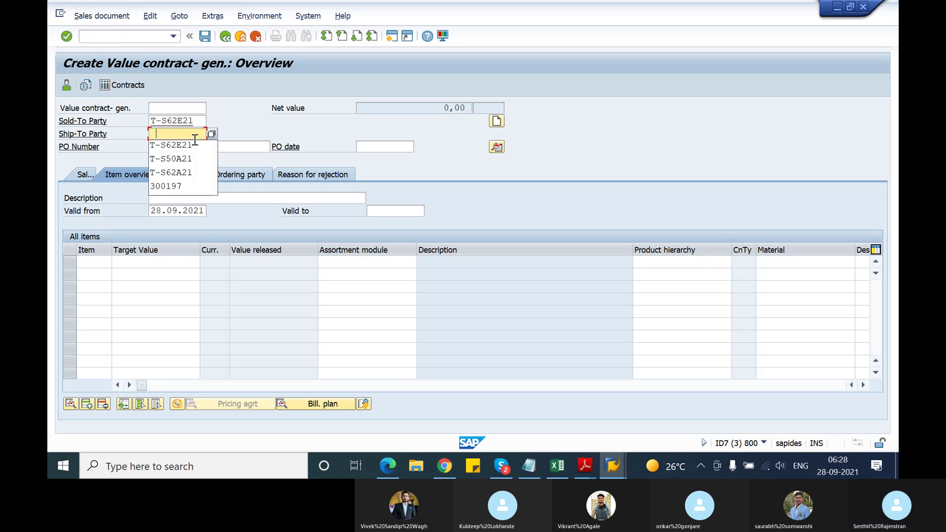
left_click(194, 143)
left_click(195, 146)
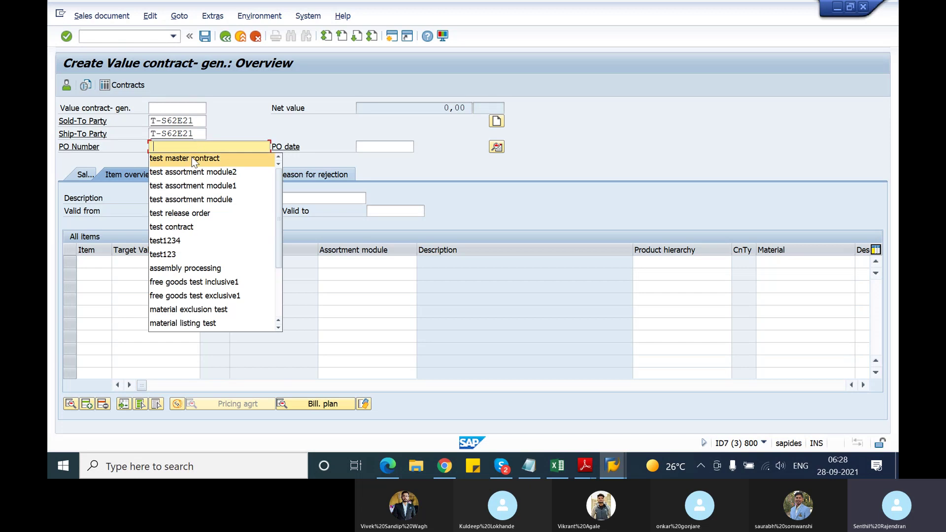
Set the contract's PO number to "test value contract"
left_click(193, 161)
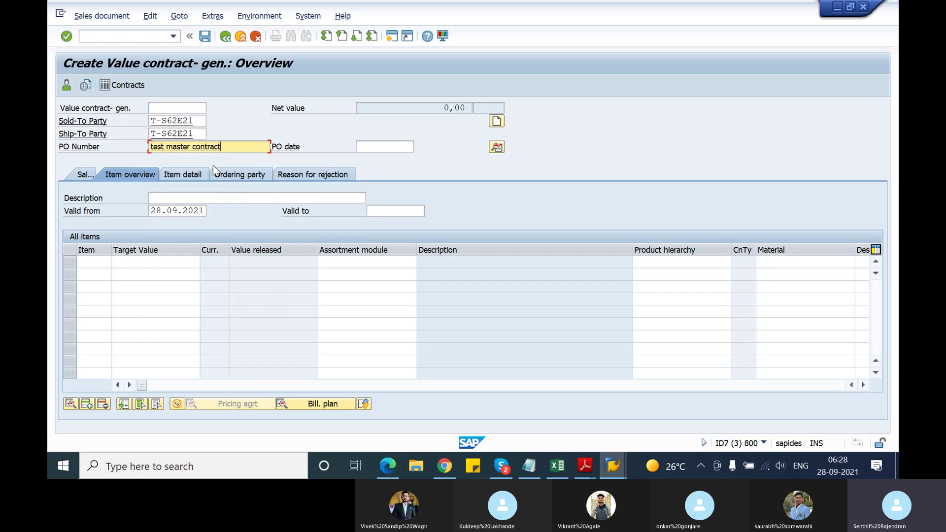
key("BackSpace")
key("BackSpace")
key("BackSpace")
key("BackSpace")
key("BackSpace")
key("BackSpace")
key("BackSpace")
key("BackSpace")
key("BackSpace")
key("BackSpace")
key("BackSpace")
key("BackSpace")
key("BackSpace")
key("BackSpace")
key("BackSpace")
key("BackSpace")
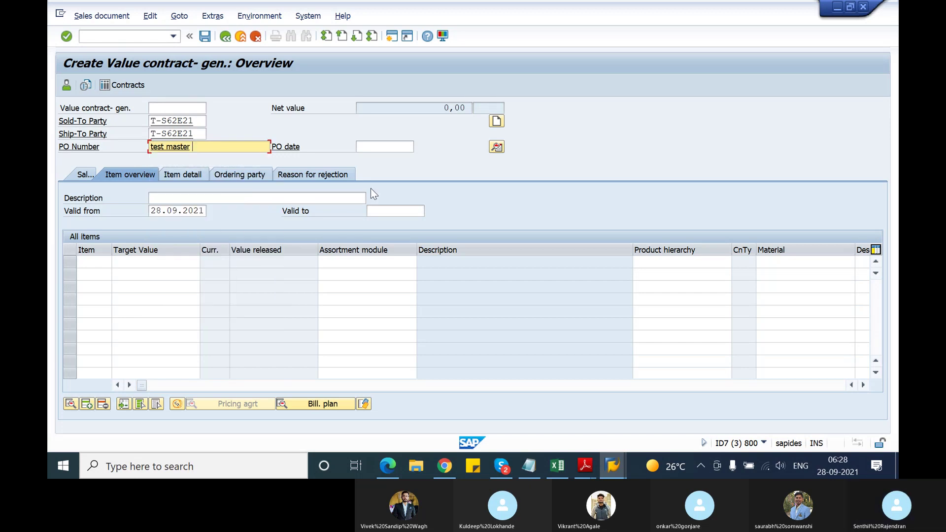
type("value contract")
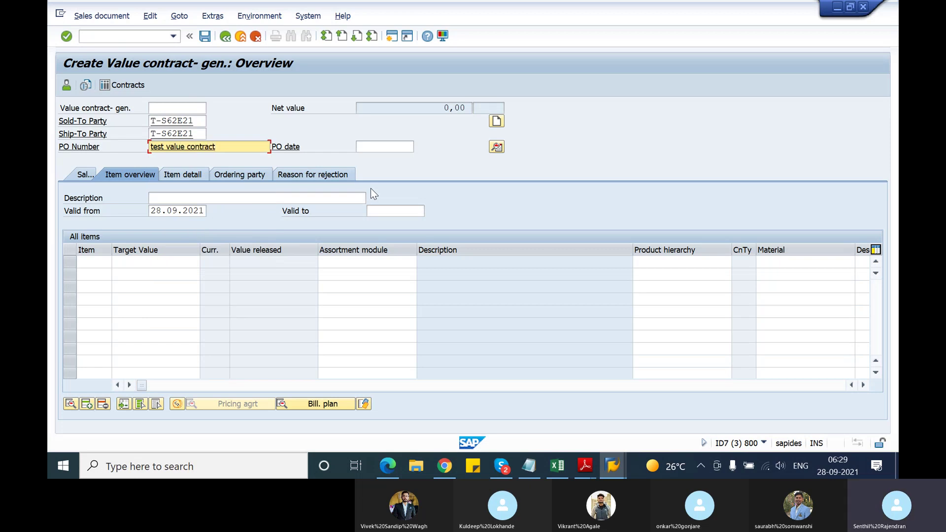
left_click(367, 262)
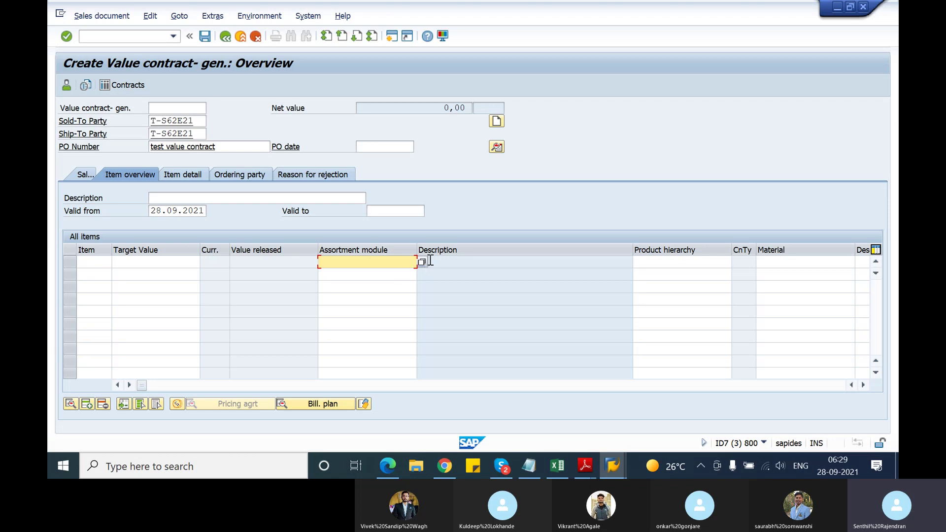
type("1")
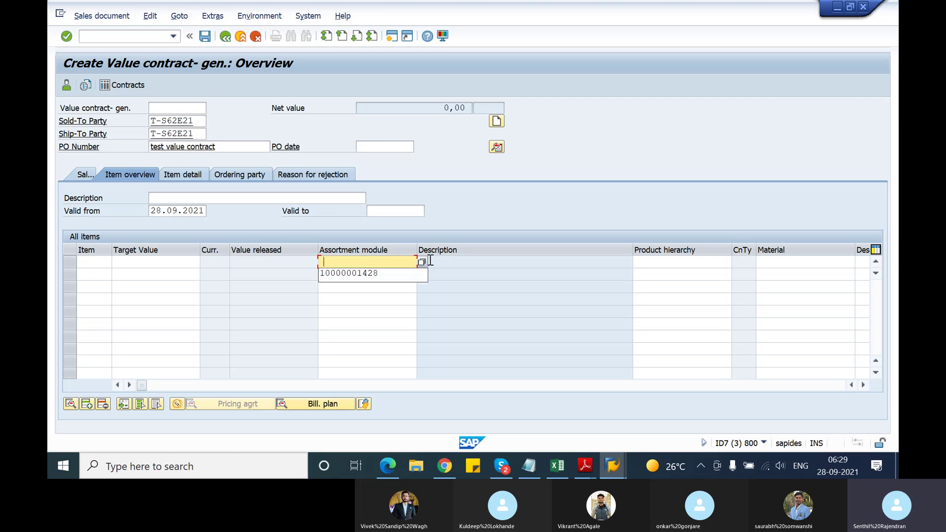
left_click(402, 277)
key("Return")
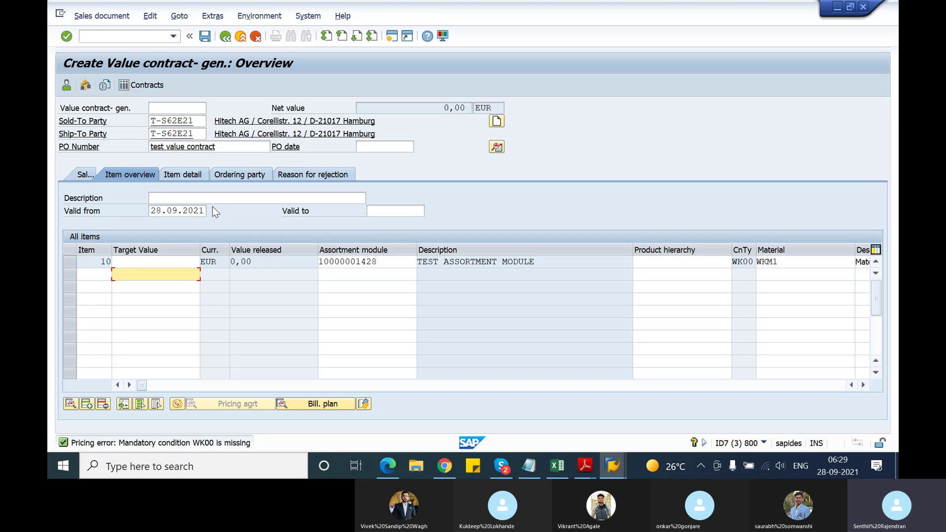
left_click(163, 262)
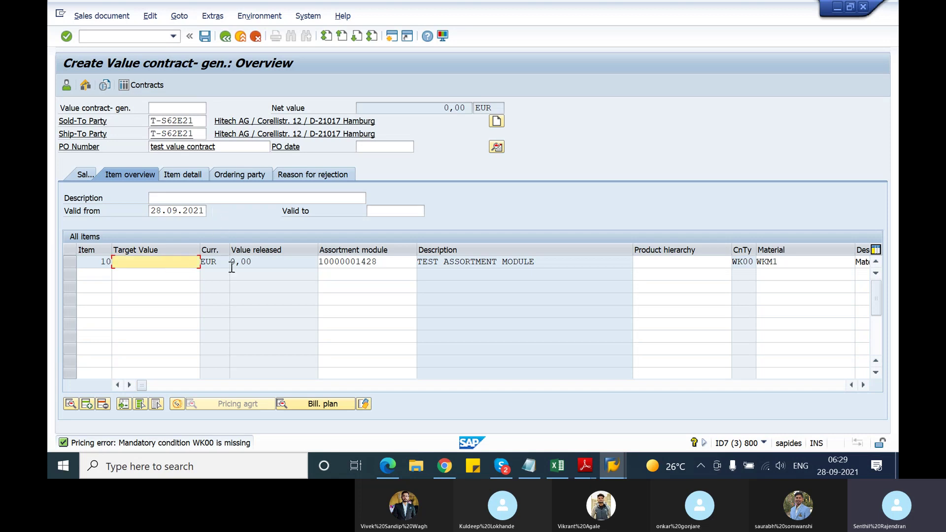
type("1000")
key("Return")
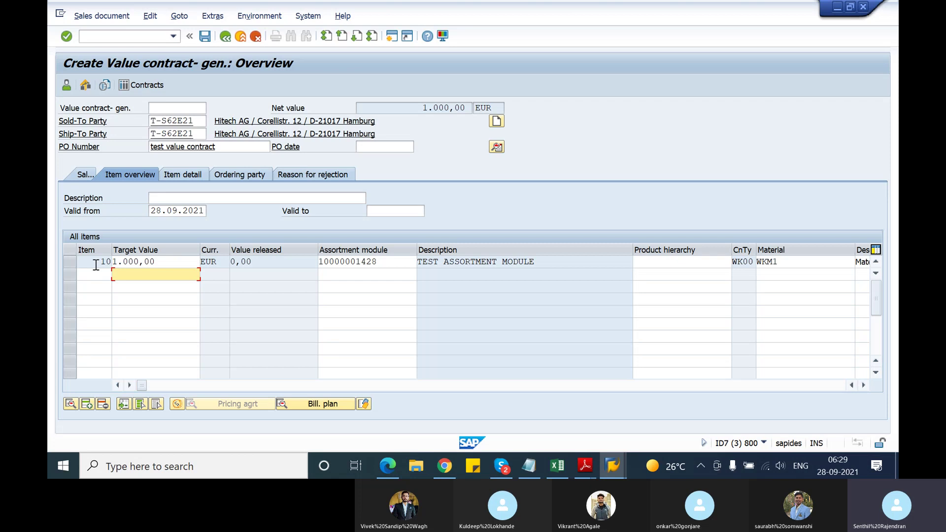
Examine the contract's sales data, the item's detailed data and the remaining columns of its row
left_click(82, 175)
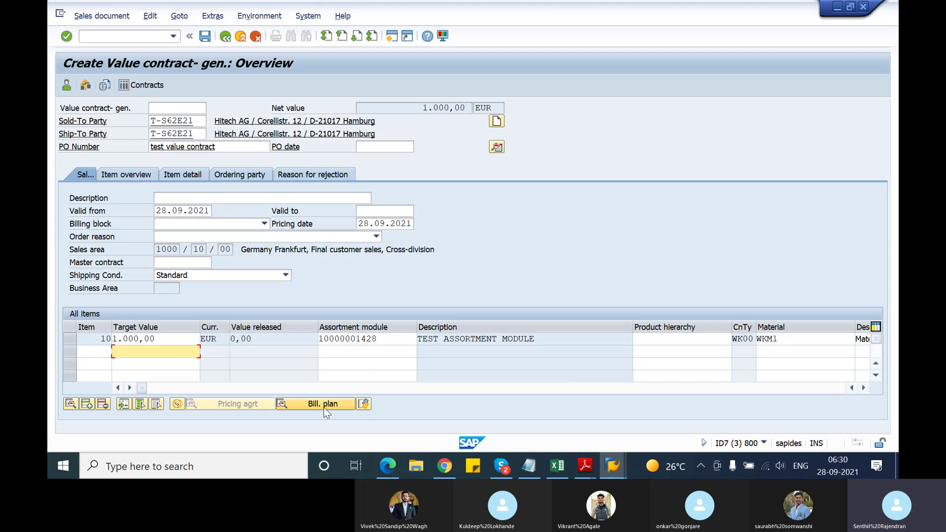
double_click(173, 343)
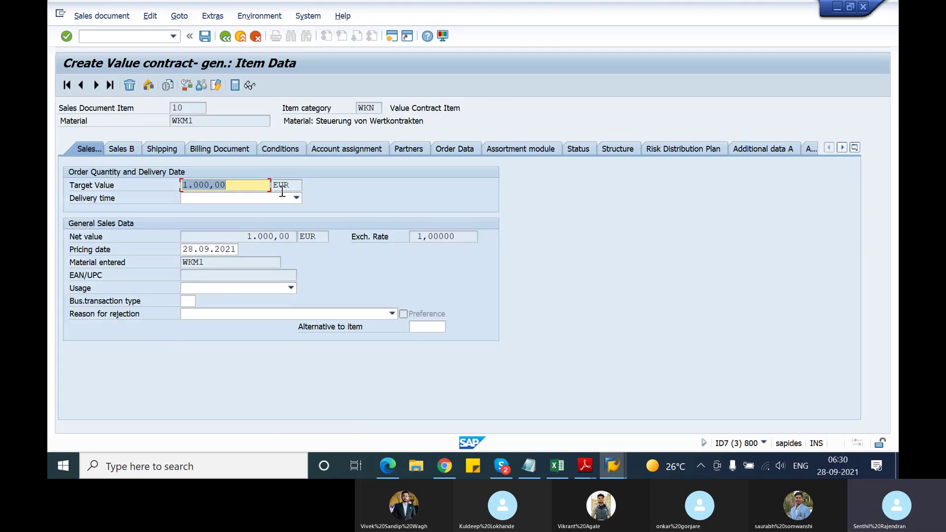
left_click(225, 38)
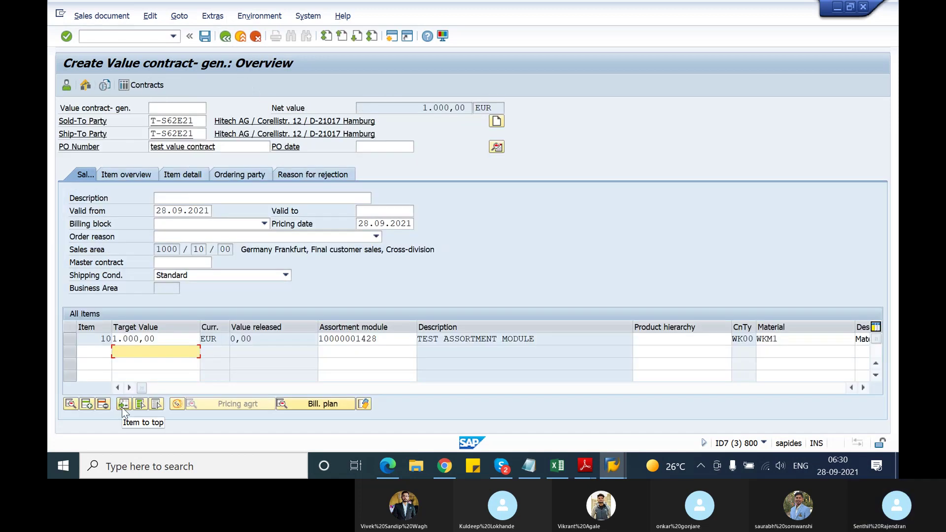
left_click(79, 337)
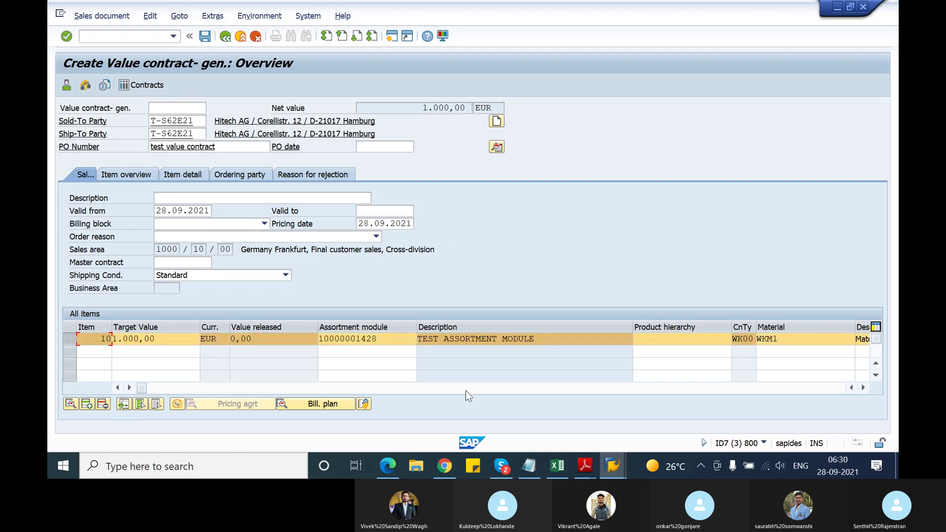
left_click(864, 388)
left_click(863, 388)
left_click(863, 388)
left_click(863, 388)
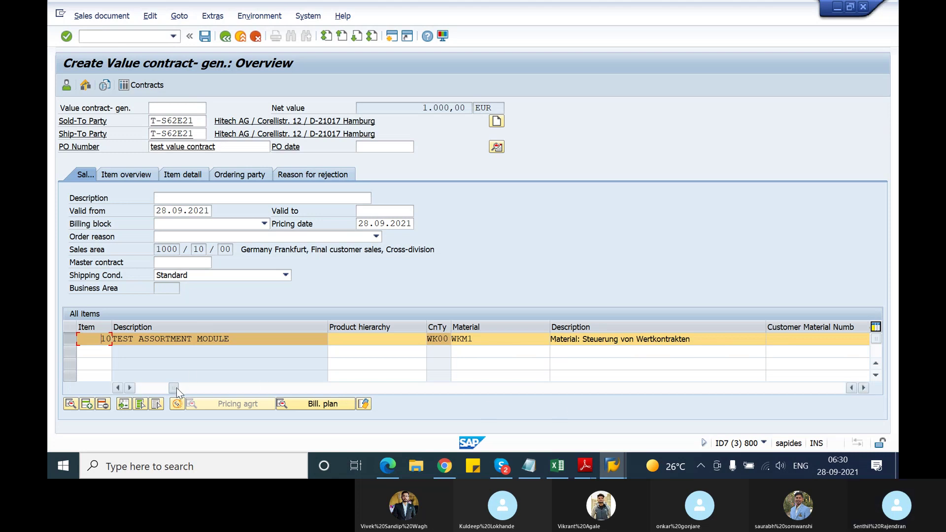
left_click_drag(176, 388, 134, 388)
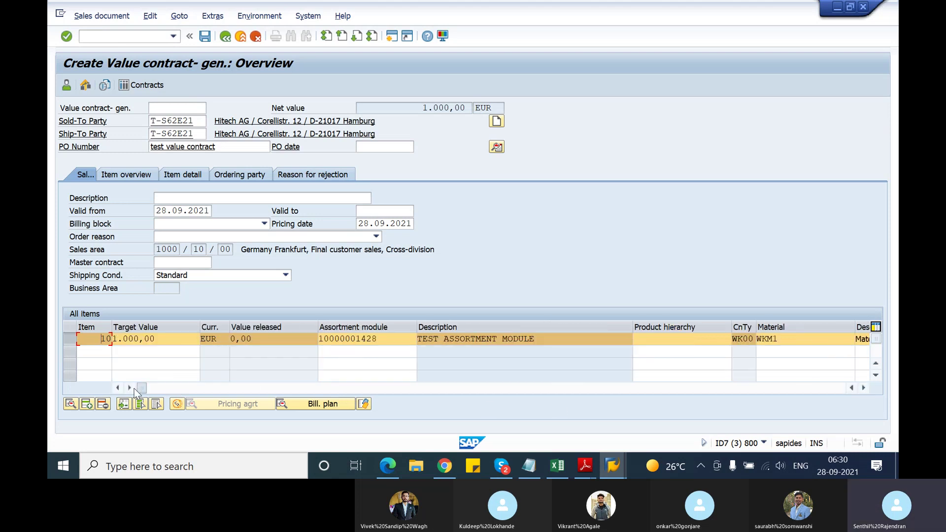
Review the item's data and the materials contained in its assortment module, returning to the contract overview
double_click(370, 339)
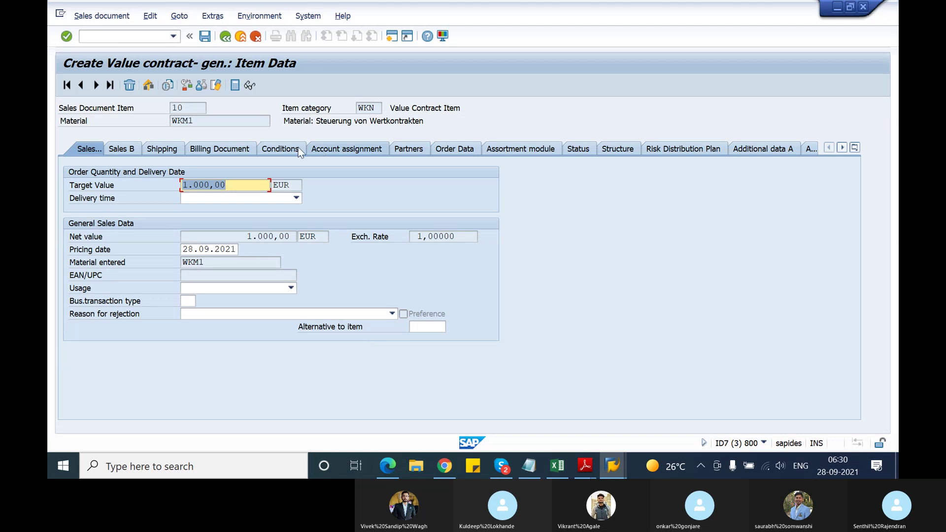
left_click(225, 36)
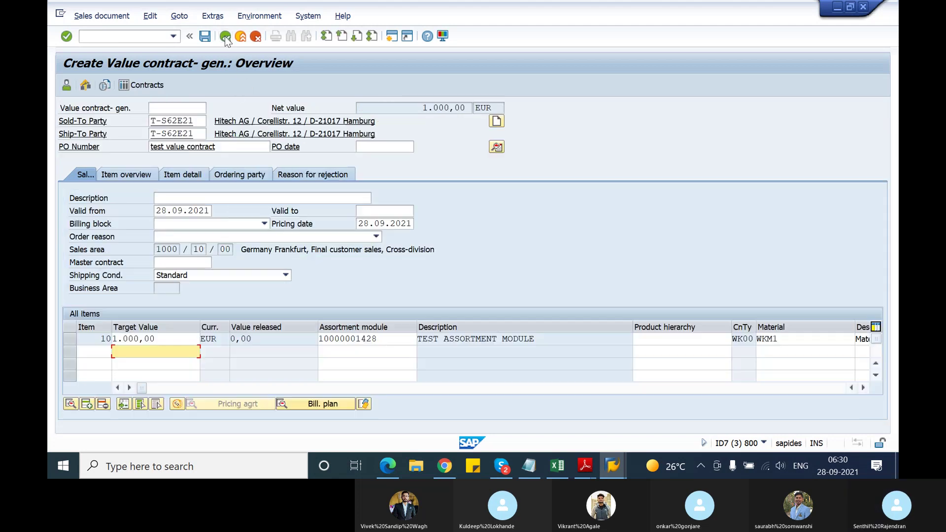
double_click(342, 340)
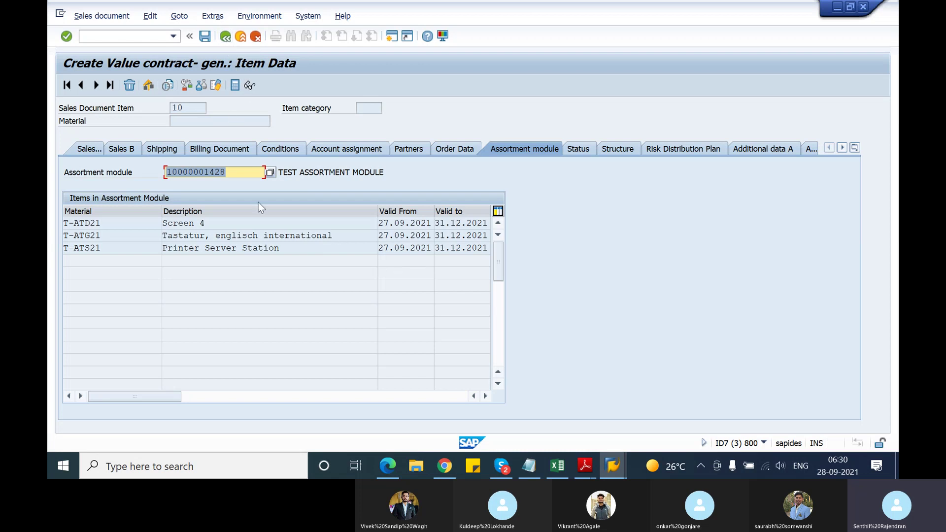
left_click(225, 36)
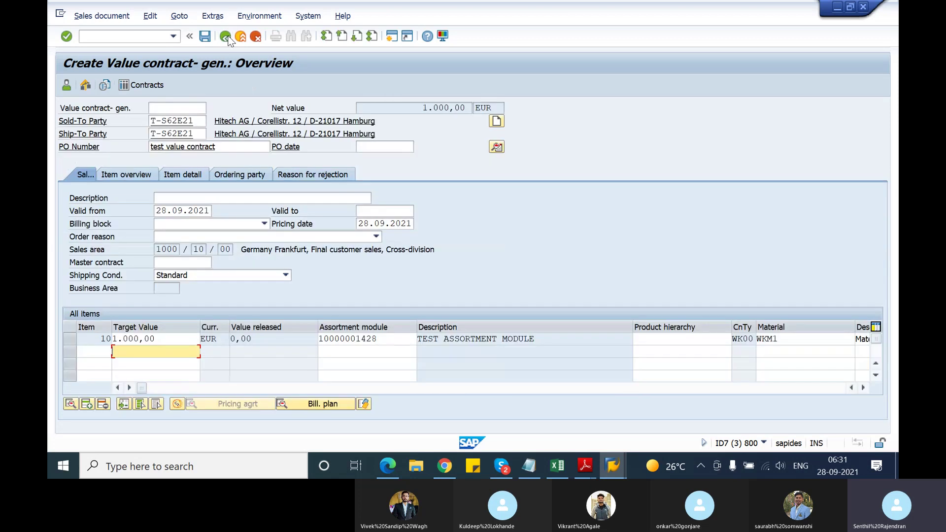
left_click(120, 404)
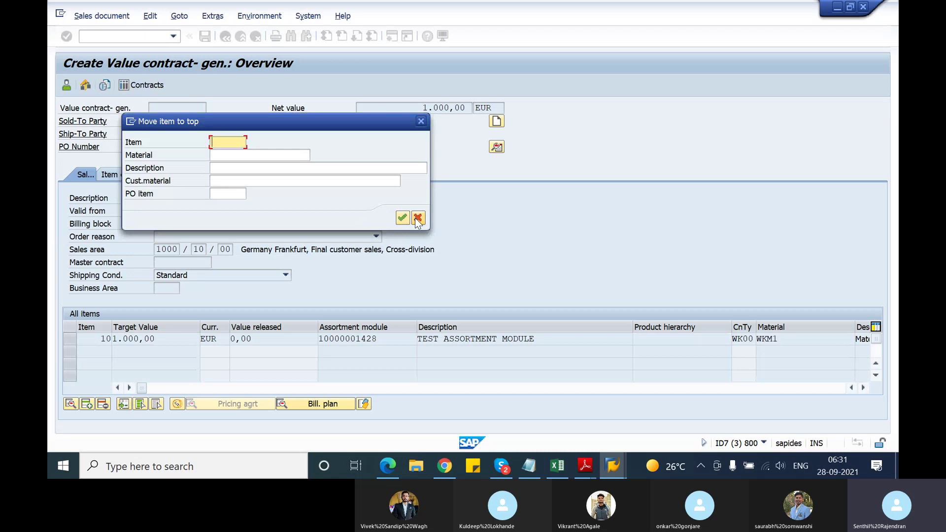
left_click(418, 217)
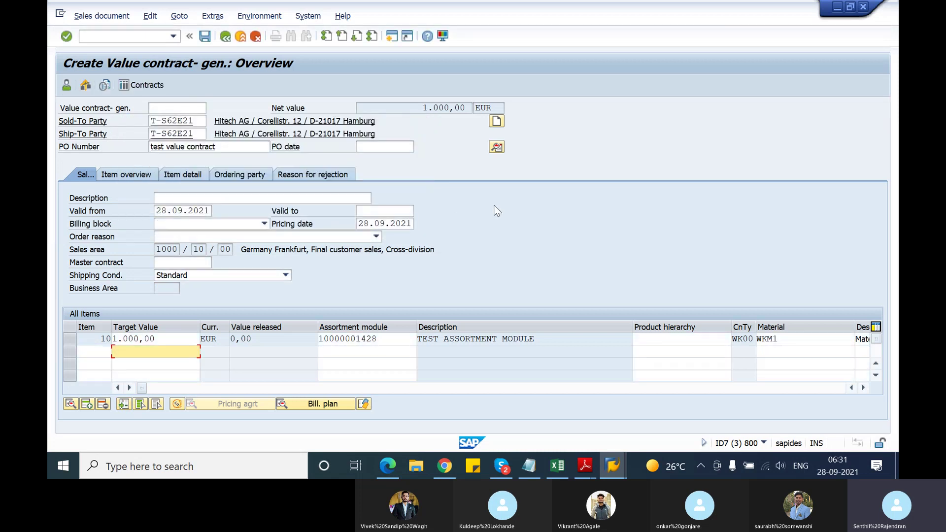
left_click(150, 17)
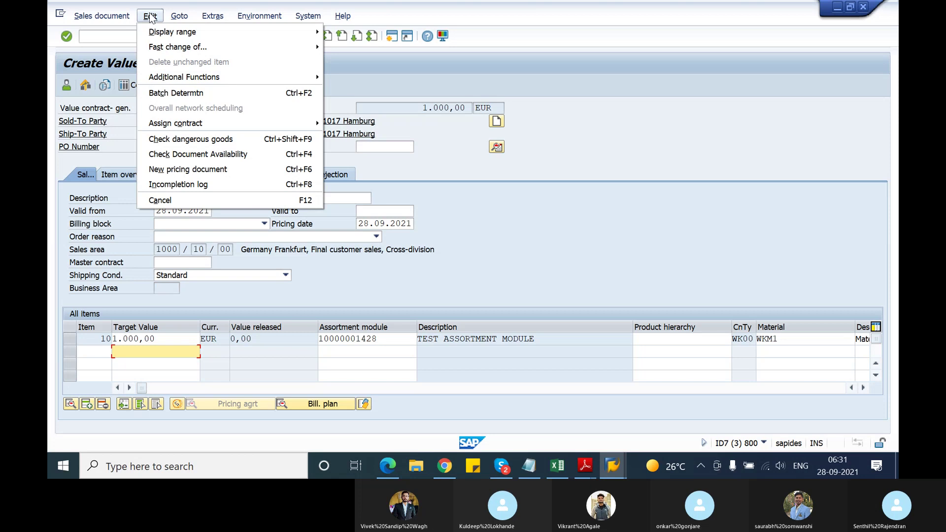
mouse_move(98, 20)
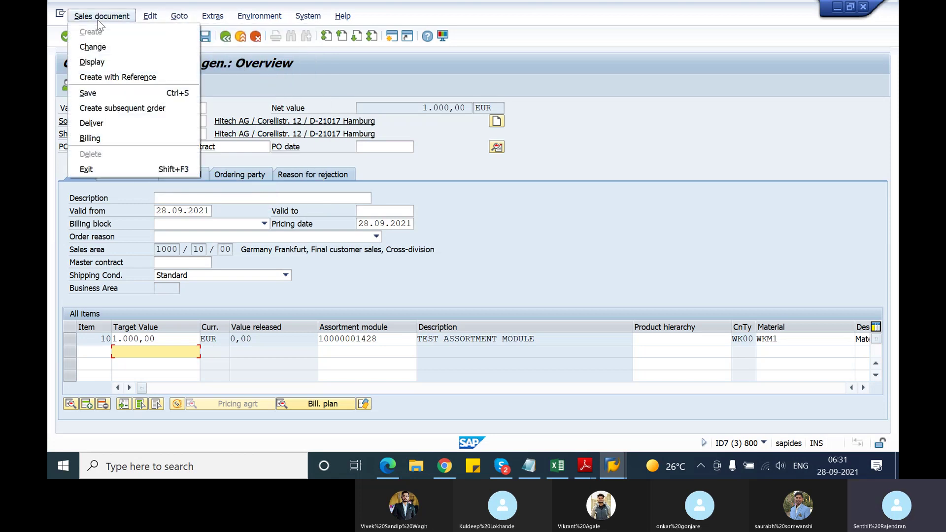
mouse_move(184, 19)
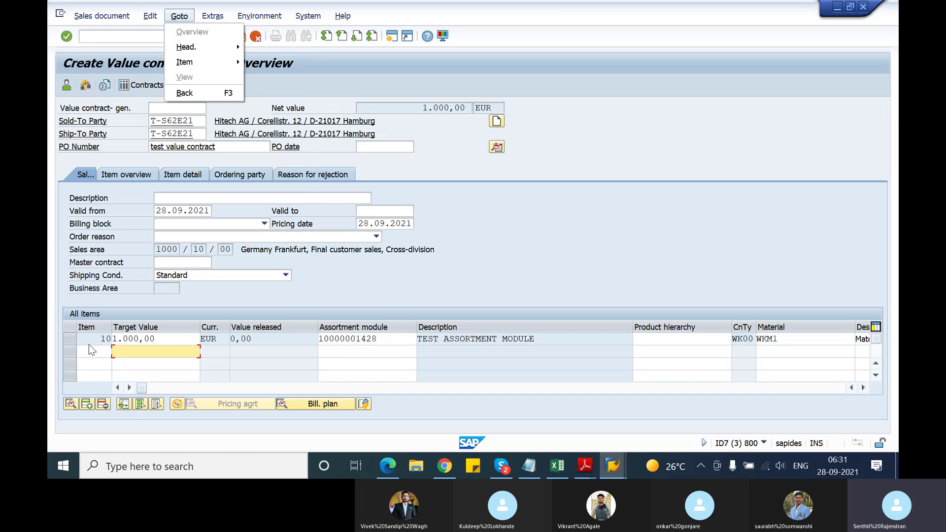
Select item 10 and review its item overview and item detail data
left_click(68, 340)
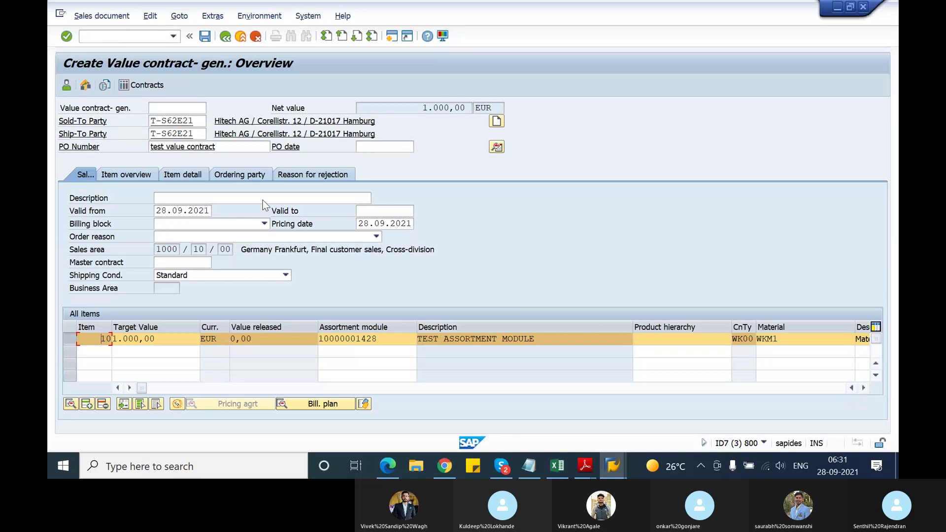
left_click(129, 171)
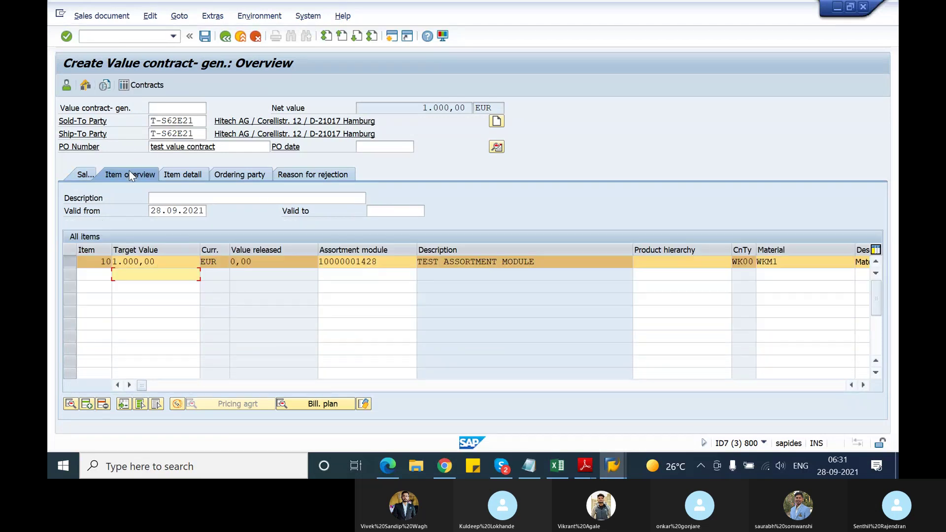
left_click(179, 175)
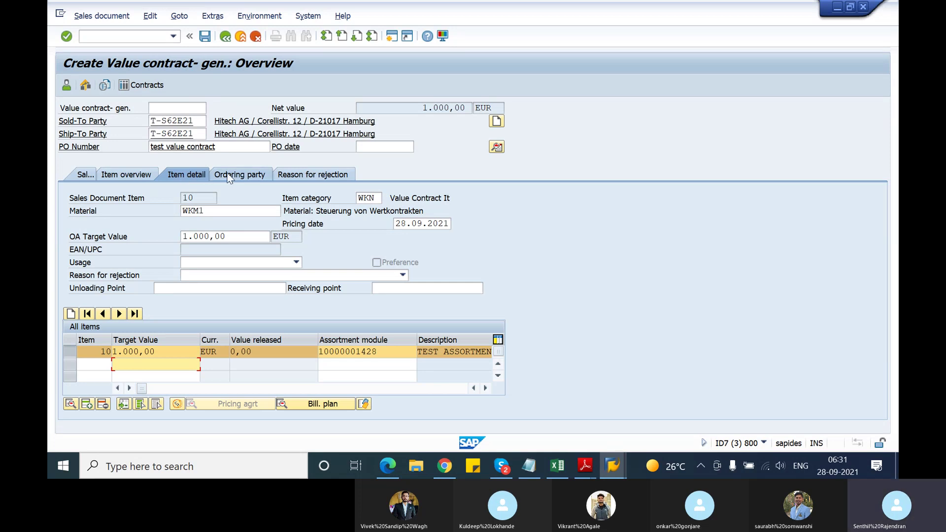
Set the contract's valid-to date to 31.12.2021 in the sales data
left_click(89, 174)
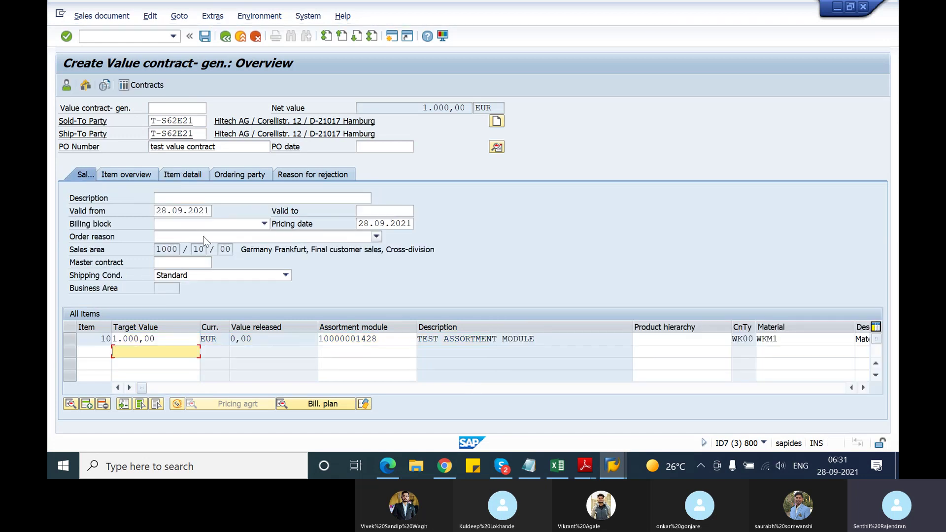
left_click(376, 207)
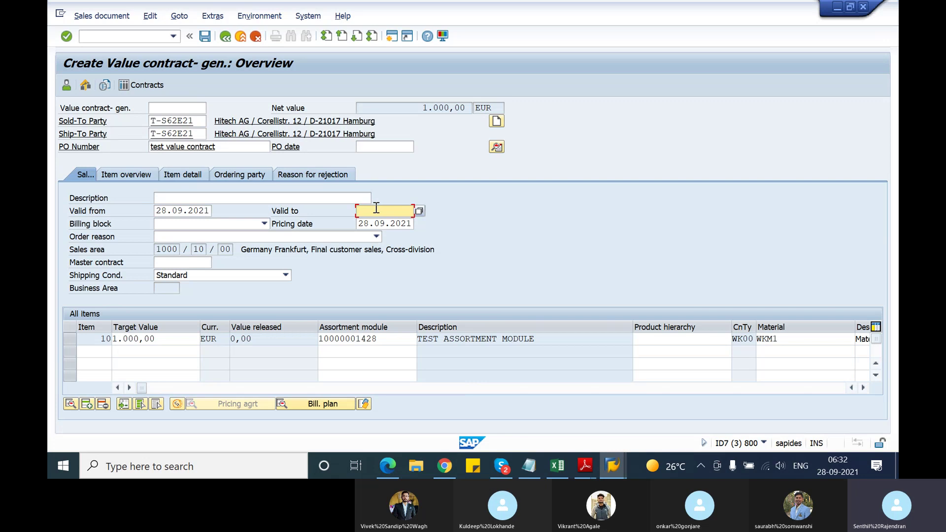
left_click(374, 208)
left_click(377, 223)
key("Return")
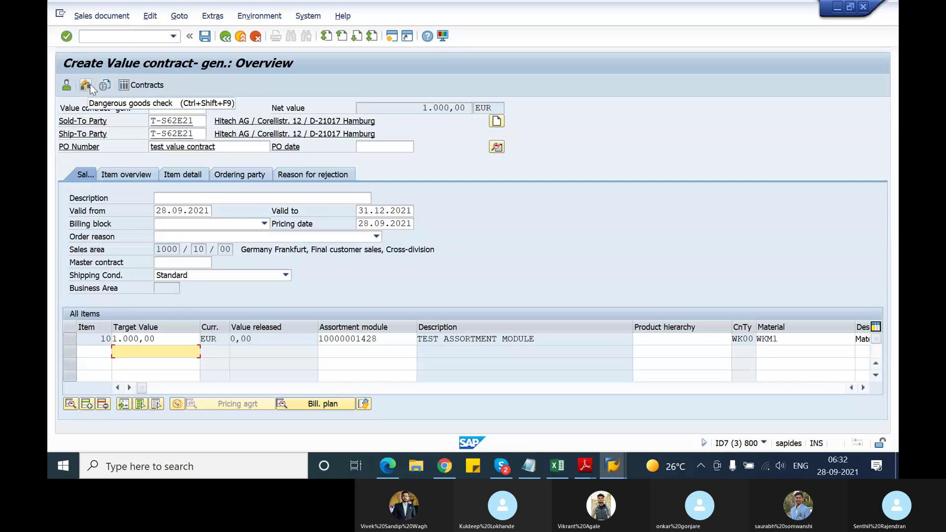
Check the contract for completeness with the incompletion log and save it
left_click(150, 16)
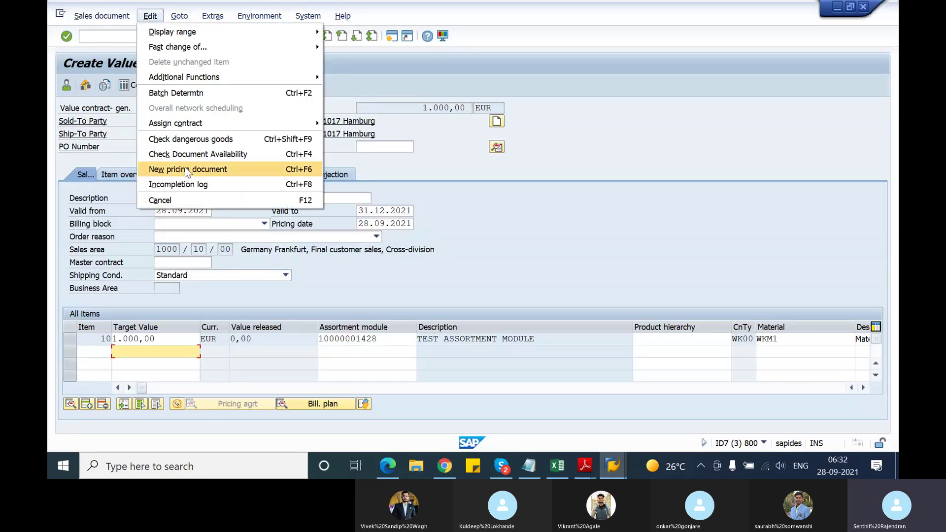
left_click(190, 184)
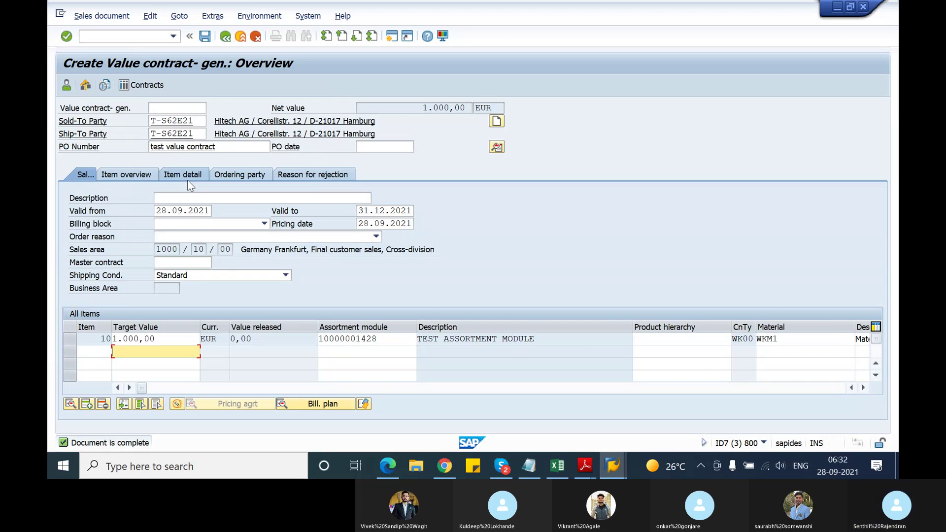
left_click(208, 41)
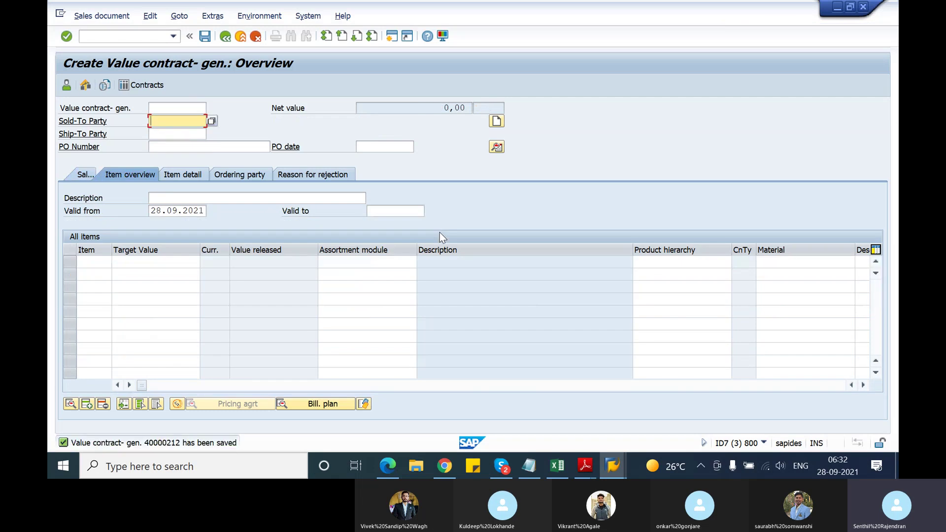
Bring up the initial display screen for the saved value contract to pick up its contract number
left_click(89, 16)
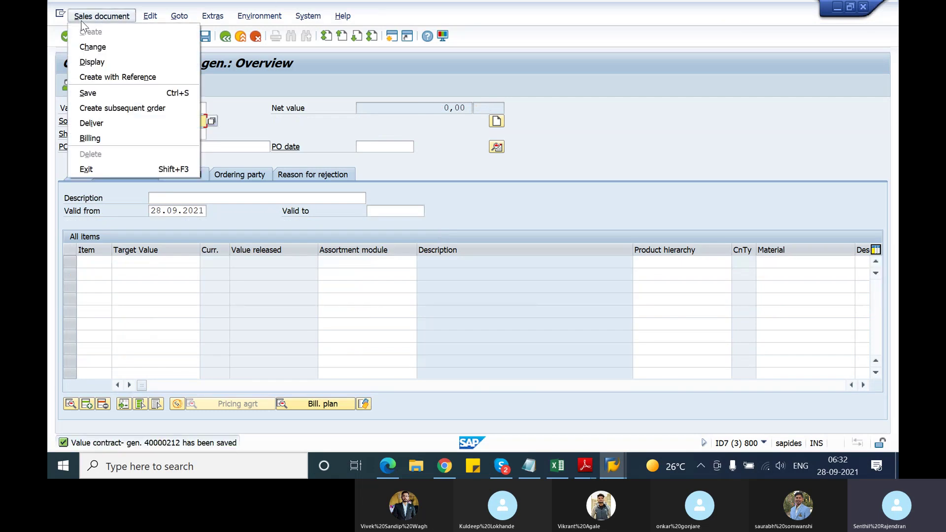
left_click(96, 59)
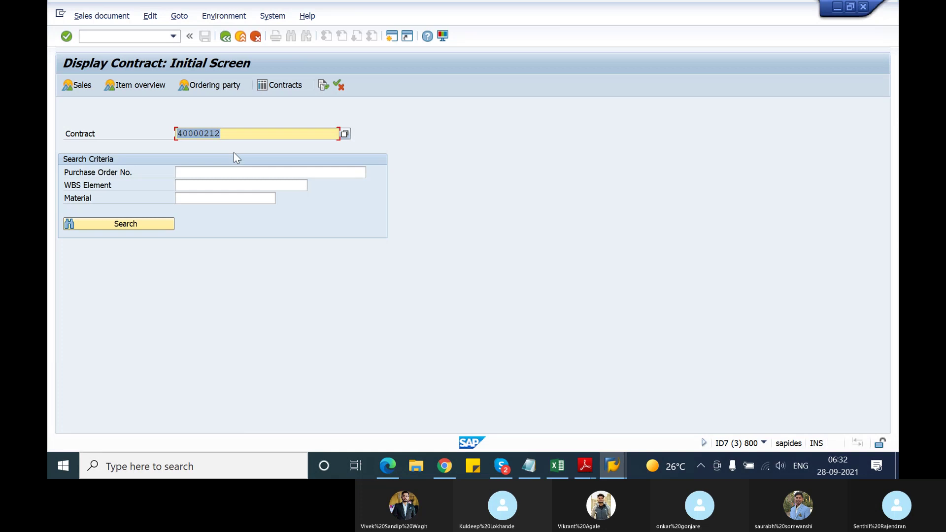
left_click(245, 134)
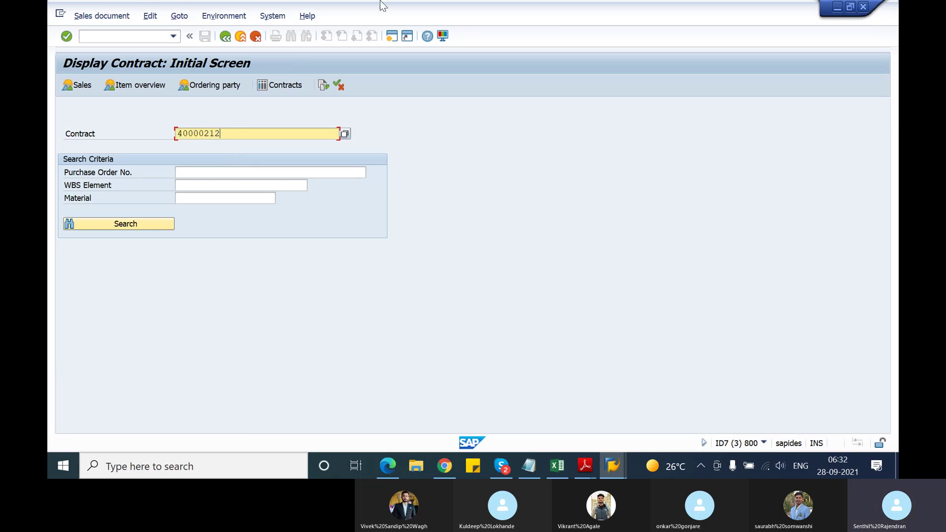
Start creating a sales order in a new session with order type OR
left_click(389, 39)
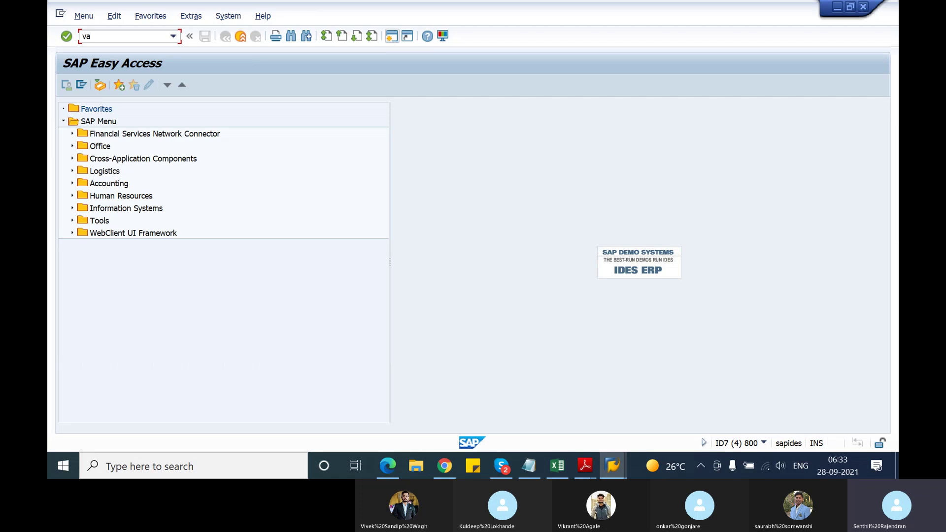
key("Return")
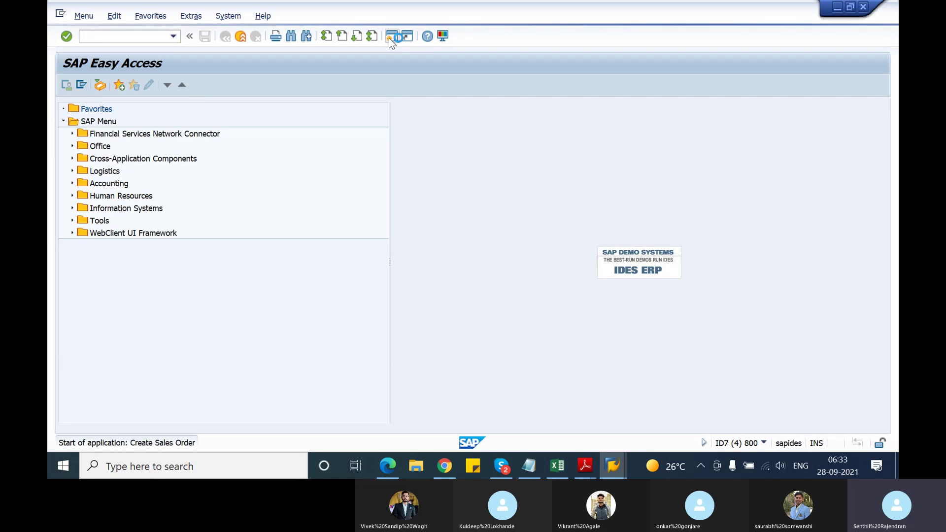
type("or")
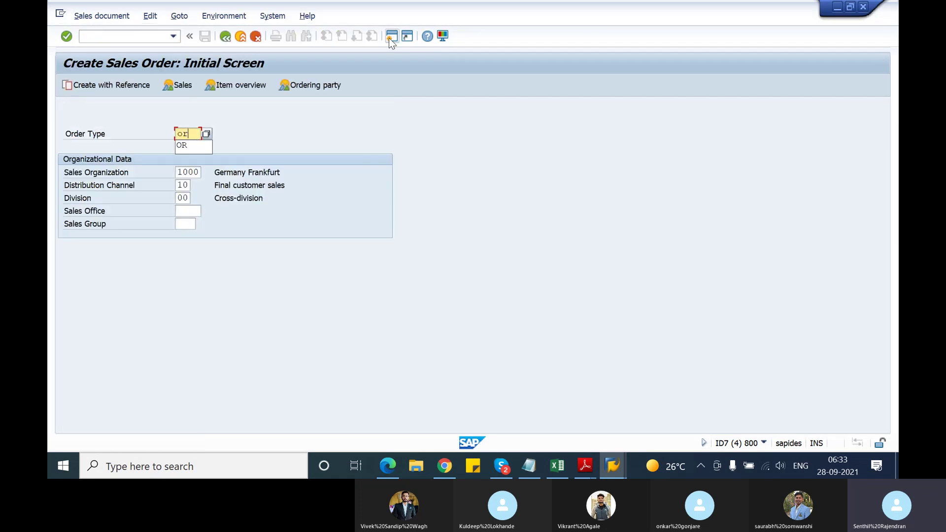
left_click(197, 144)
Create the order with reference to the saved value contract by entering its contract number and copying it
left_click(107, 86)
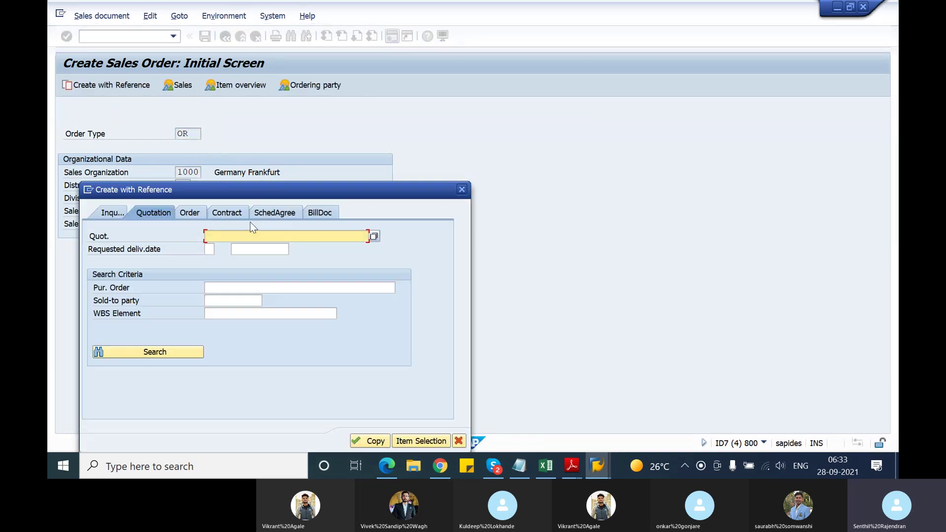
left_click(244, 217)
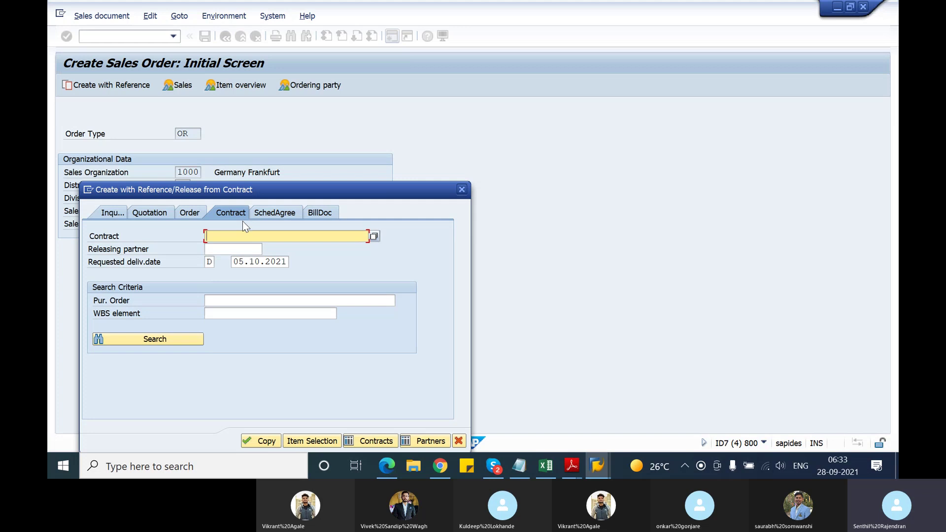
type("40000212")
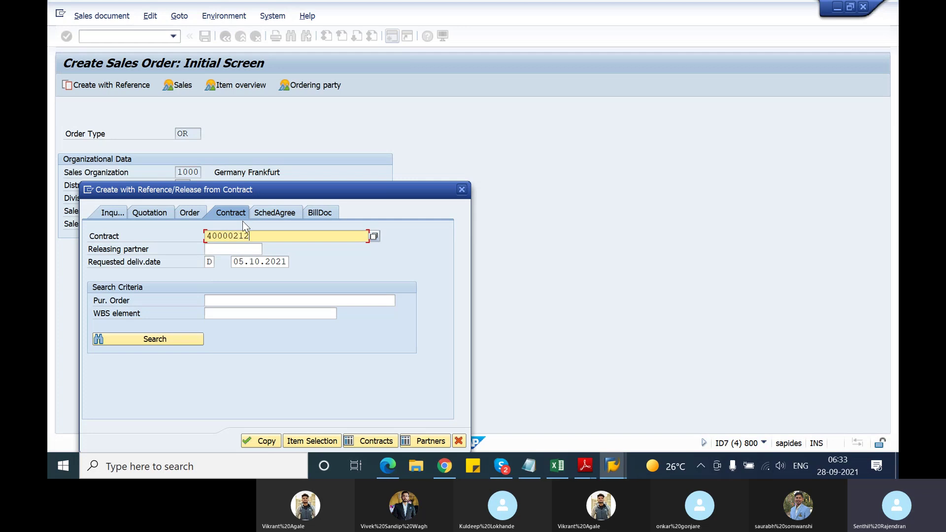
left_click(273, 442)
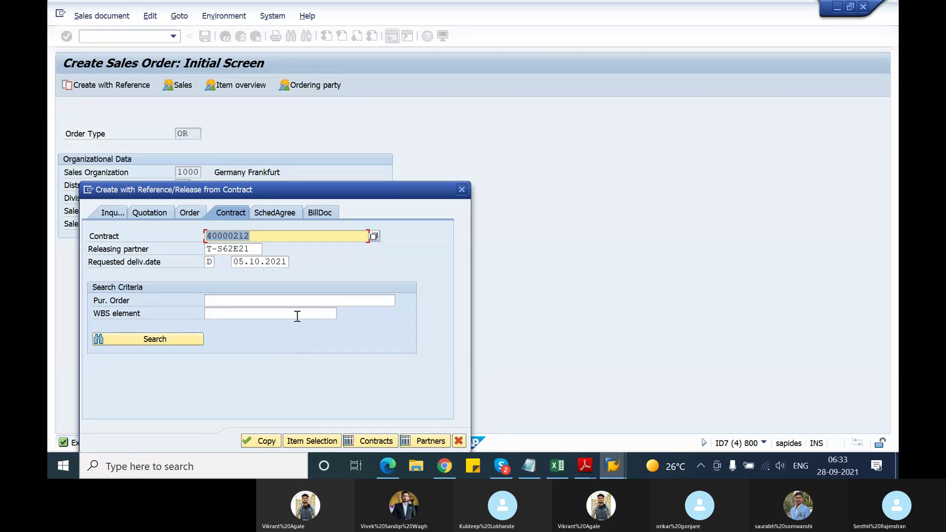
left_click(264, 441)
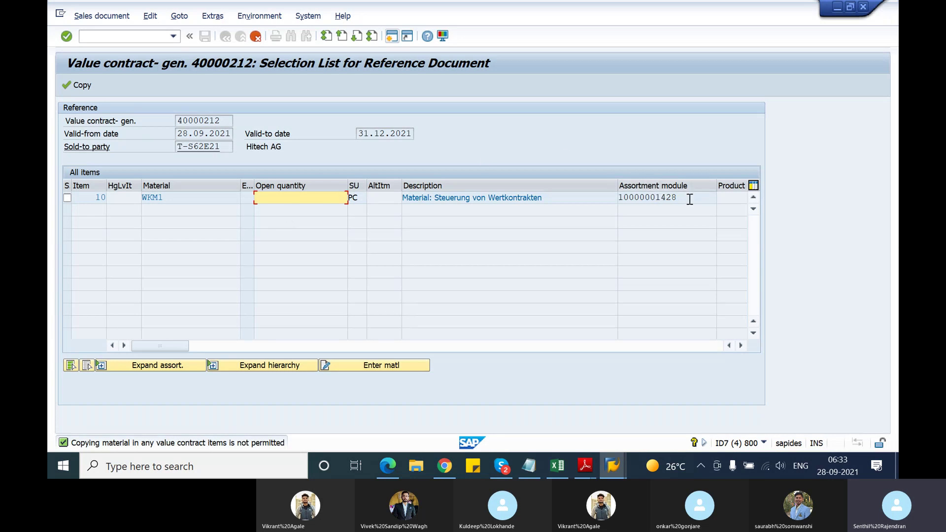
left_click_drag(689, 199, 607, 201)
key("Left")
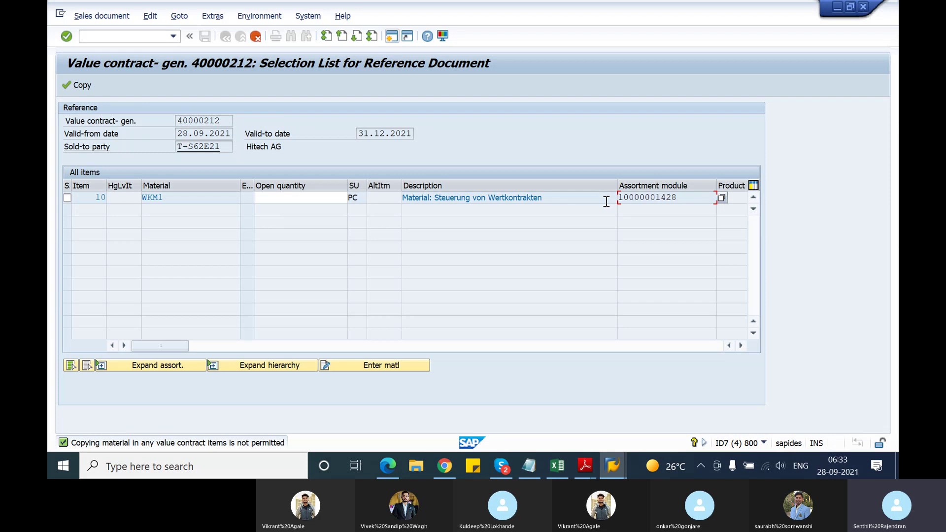
left_click(67, 198)
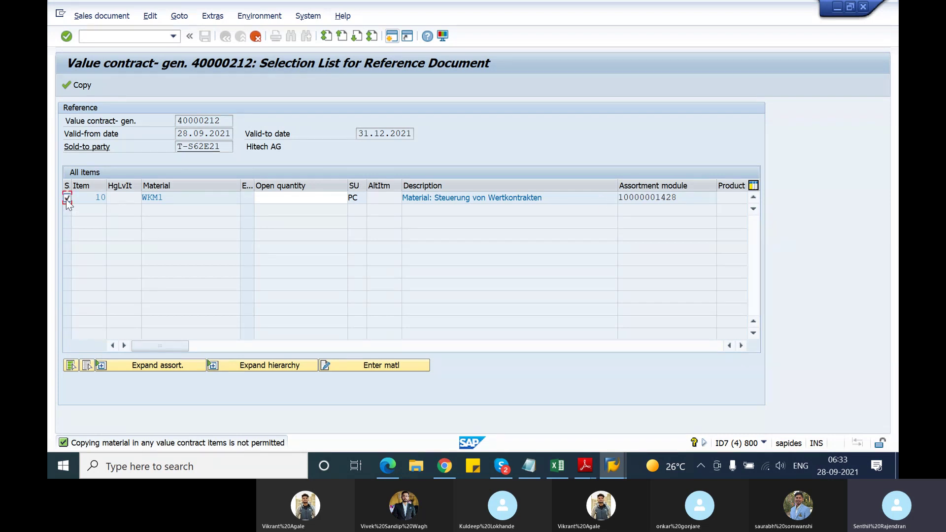
left_click(102, 370)
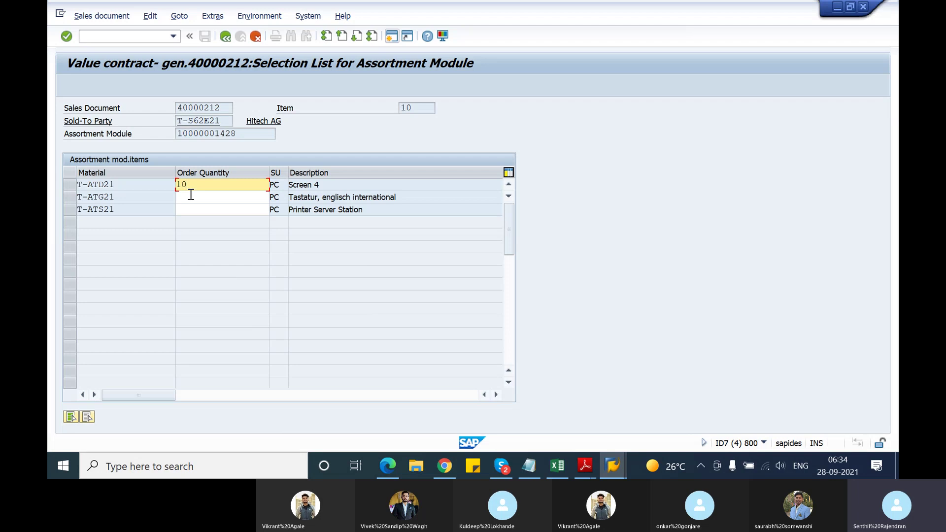
Set the order quantity to 10 for T-ATD21, T-ATG21 and T-ATS21, and copy the materials into the standard order
key("Tab")
type("10")
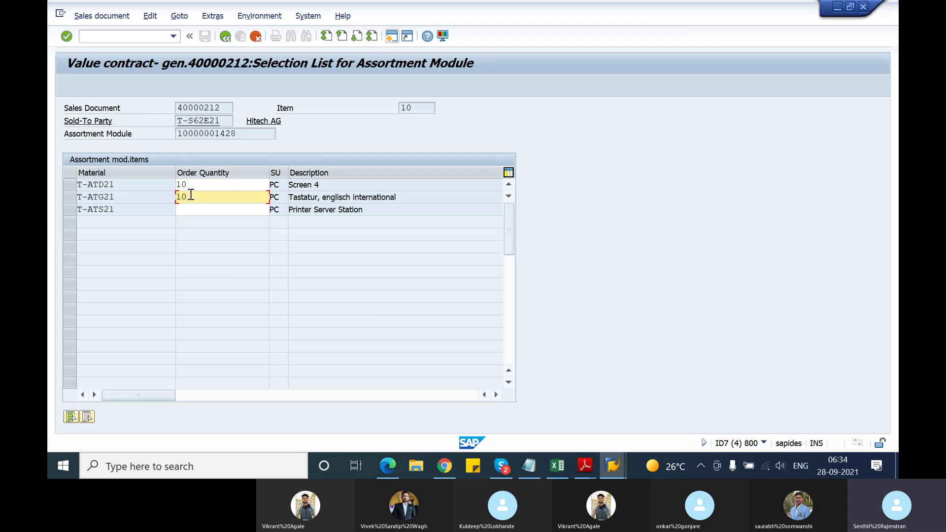
key("Tab")
key("Return")
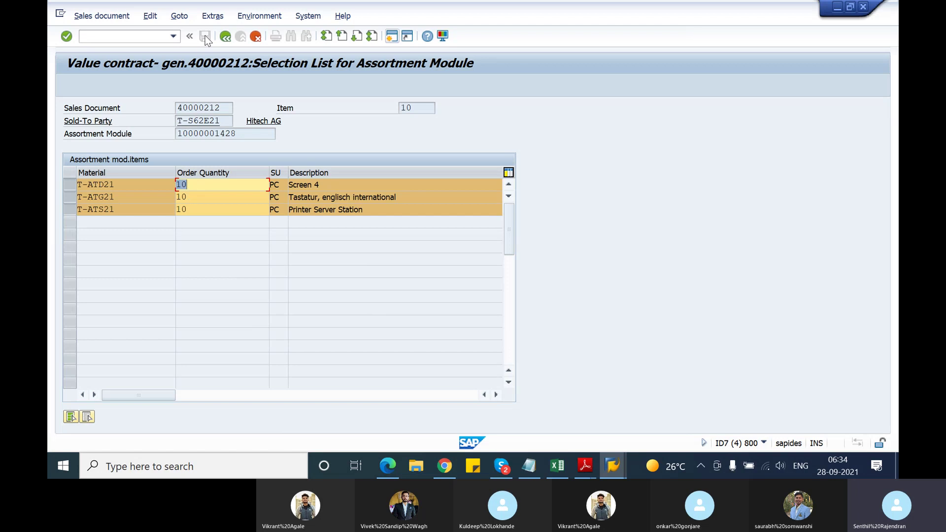
left_click(226, 36)
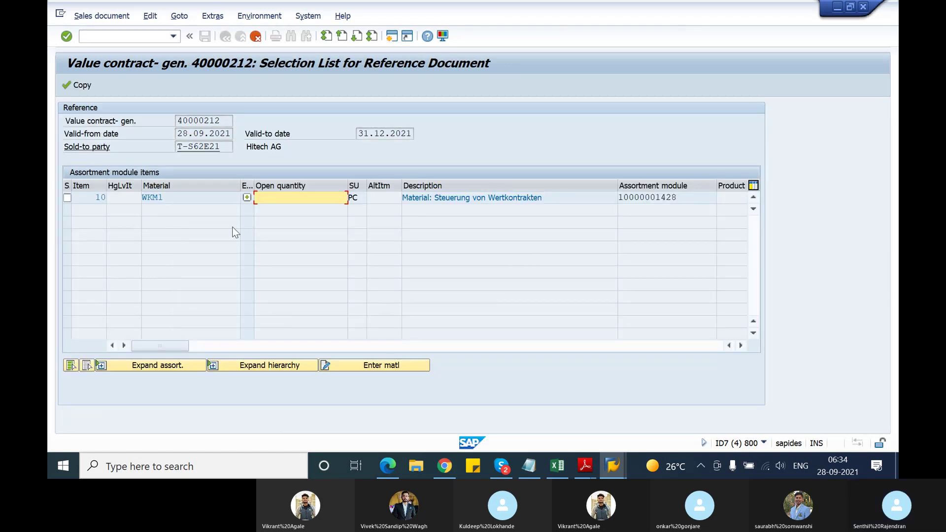
left_click(89, 87)
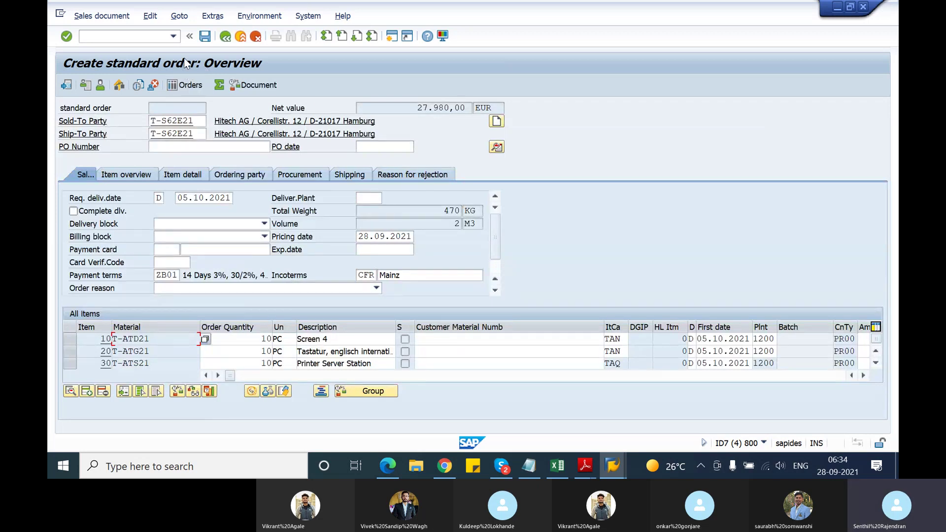
Check the standard order for missing data in the incompletion log and return to the order overview
left_click(148, 17)
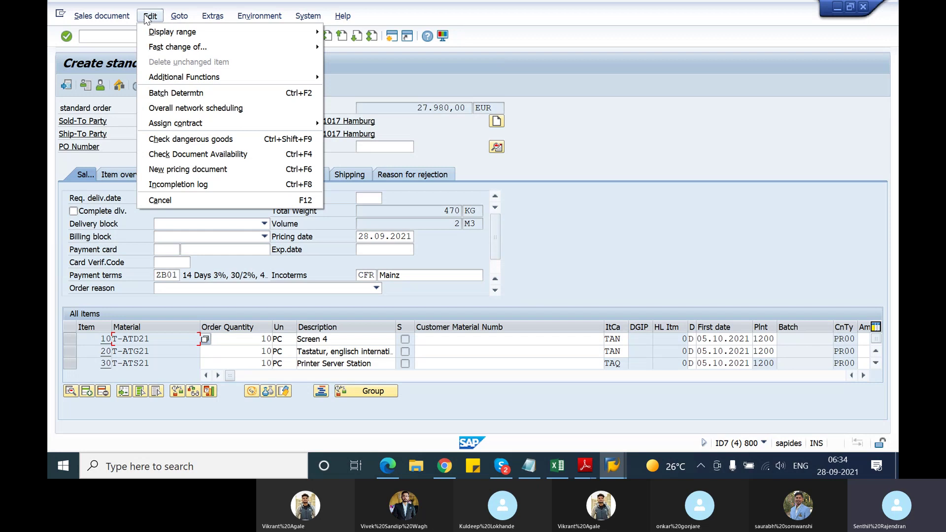
left_click(169, 182)
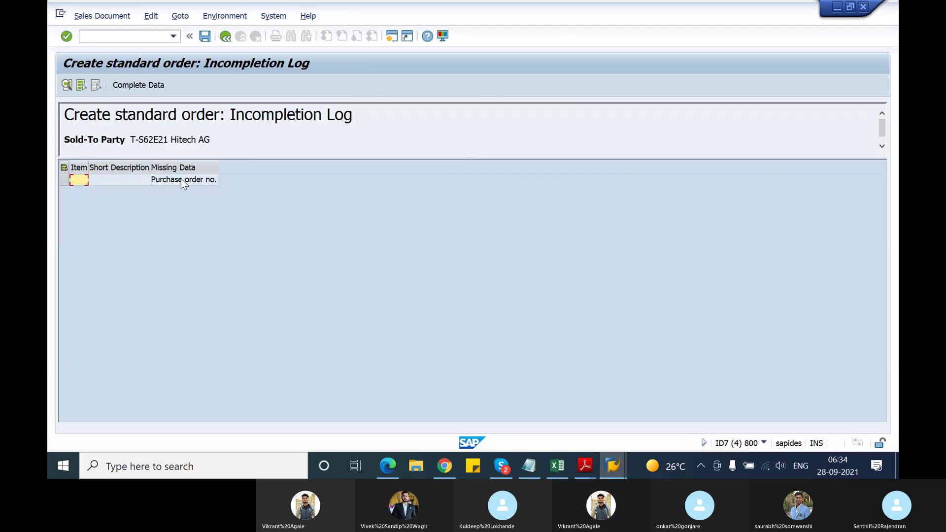
left_click(225, 36)
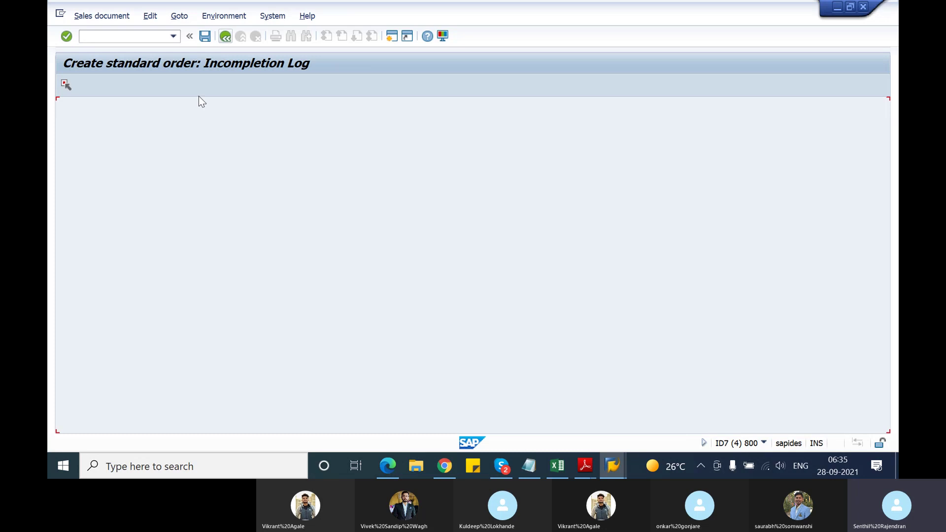
left_click(225, 36)
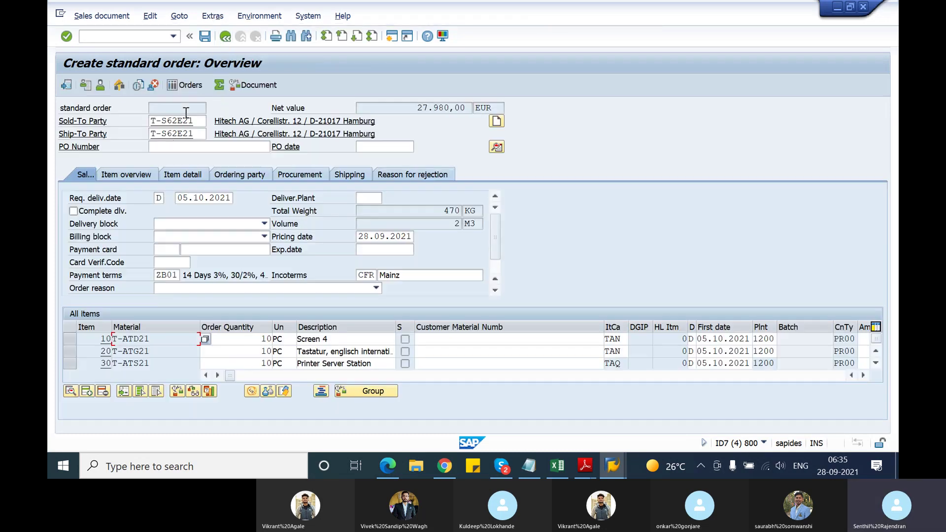
Set the standard order's PO number to "test release order1"
left_click(174, 148)
type("t")
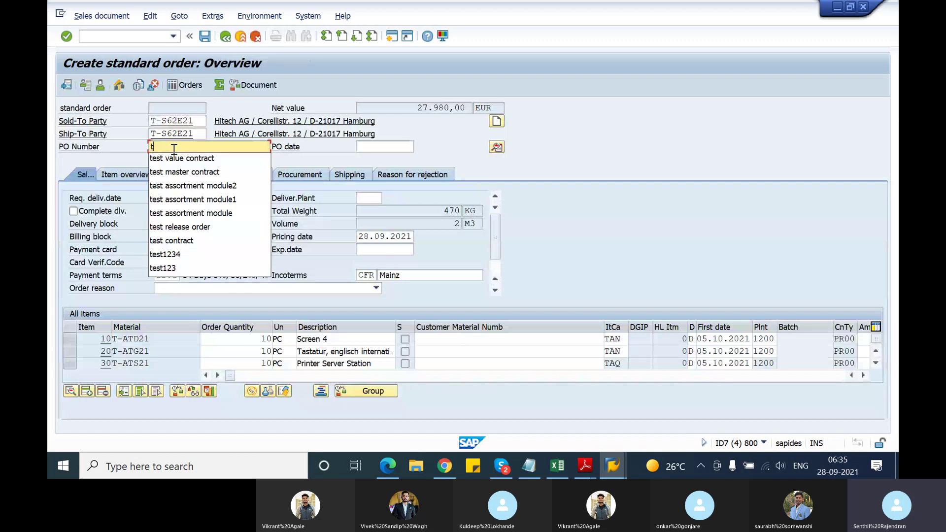
type("est releas")
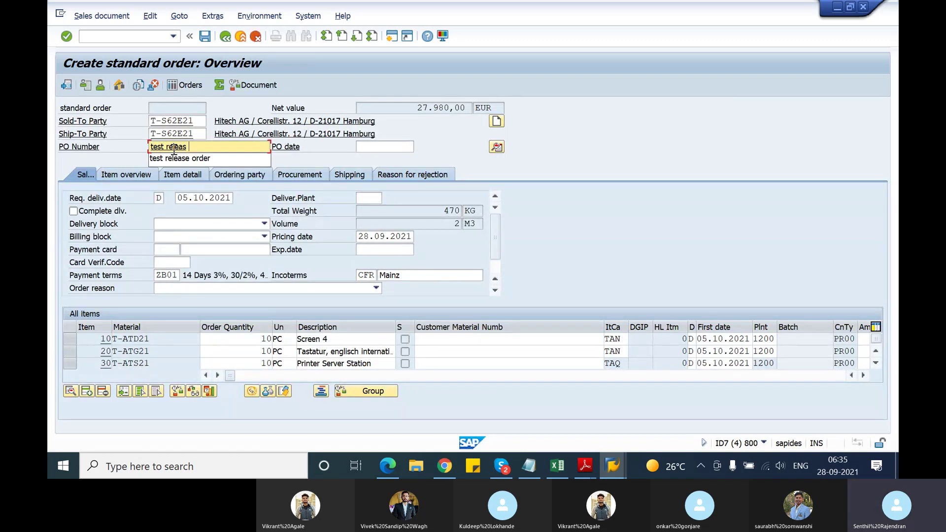
key("Down")
key("Return")
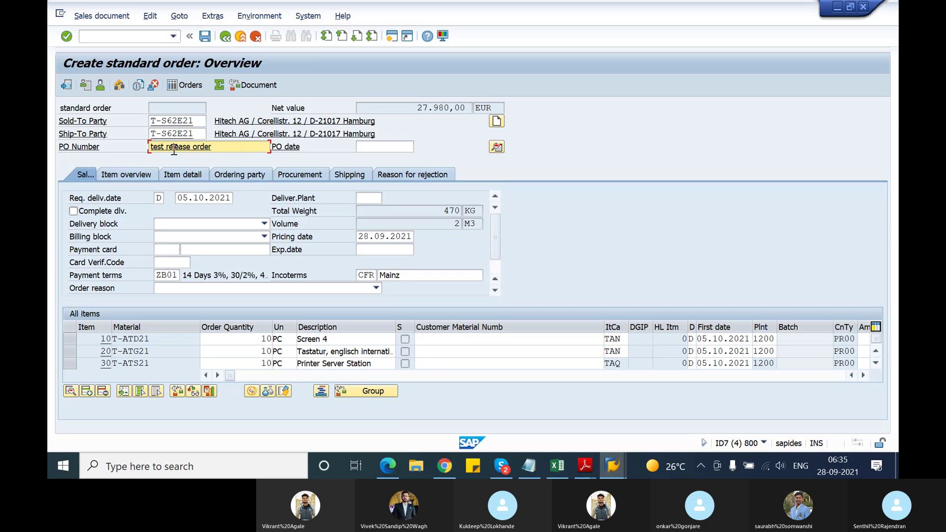
type("1")
key("Return")
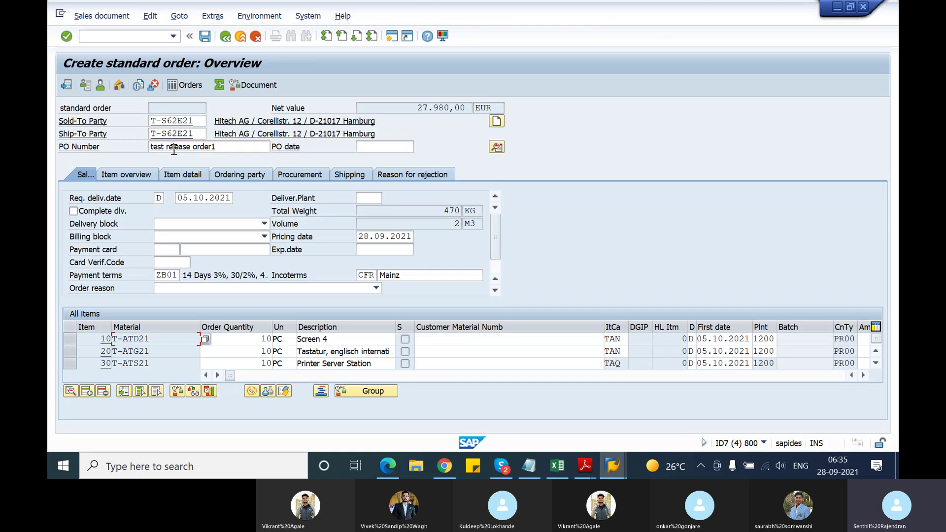
Recheck the order for completeness with the incompletion log and try to save it
left_click(158, 17)
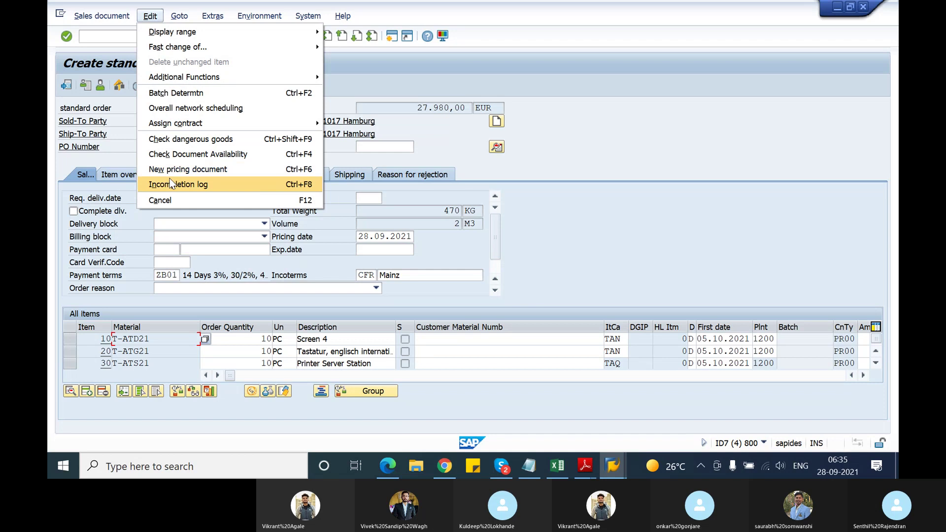
left_click(170, 182)
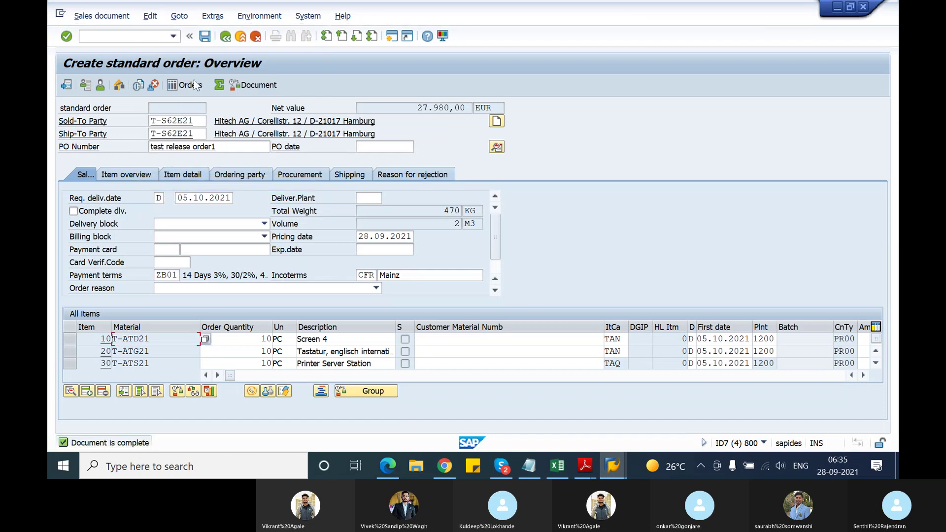
left_click(205, 37)
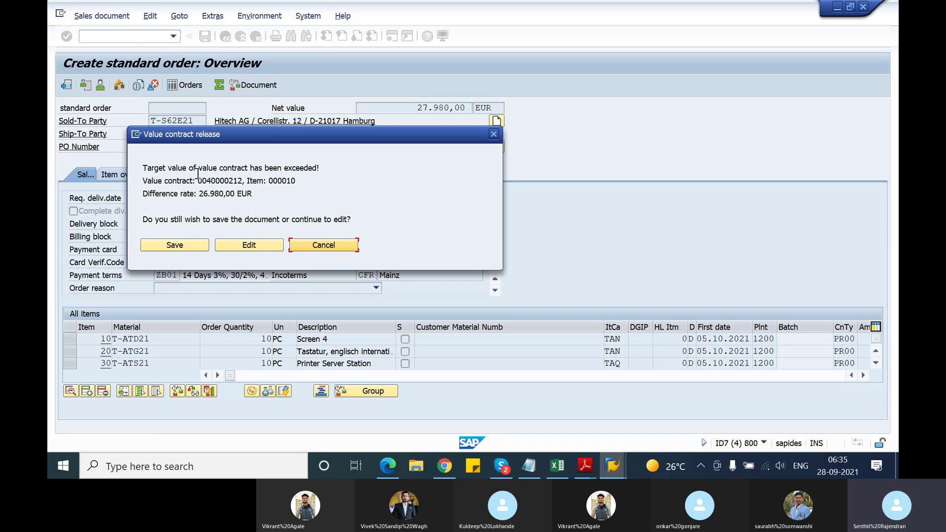
Examine the value contract release message, including its target value warning, contract reference and difference rate
left_click_drag(203, 170, 320, 169)
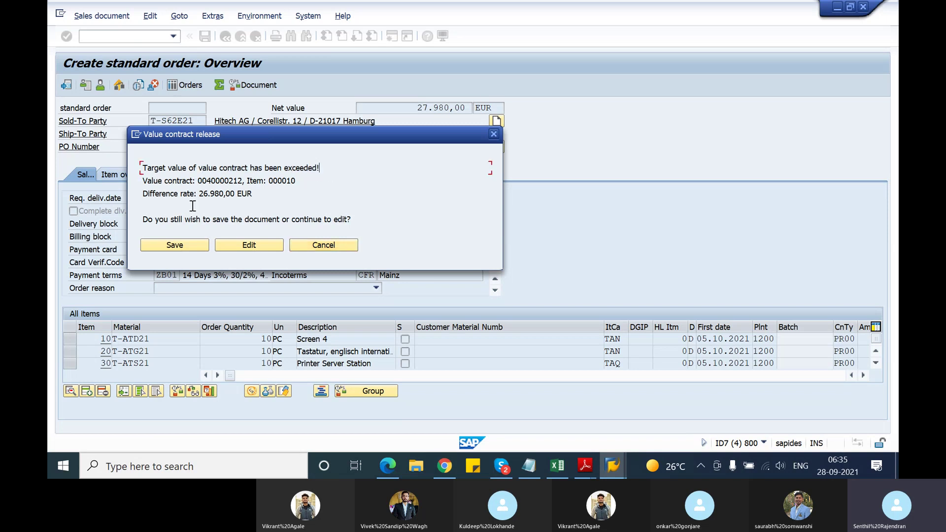
left_click_drag(143, 219, 375, 225)
left_click(374, 225)
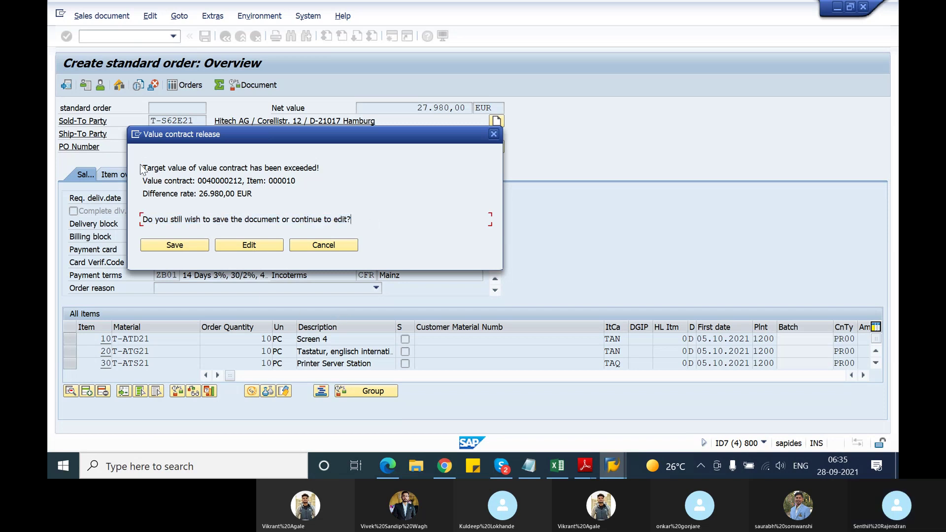
left_click_drag(142, 168, 329, 199)
left_click(330, 199)
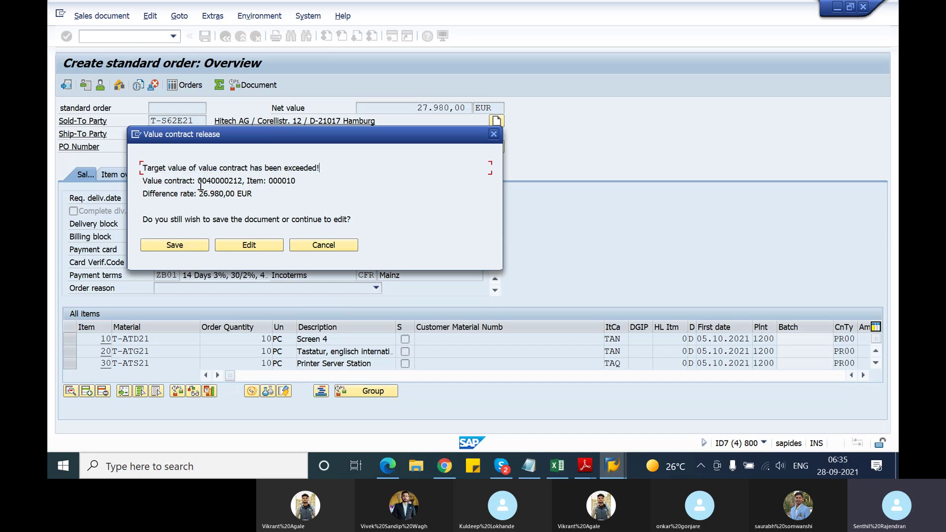
left_click_drag(198, 181, 260, 182)
left_click(261, 186)
Continue editing the order, set all three items' order quantities to 1, and save it despite the contract's target value warning
left_click(252, 246)
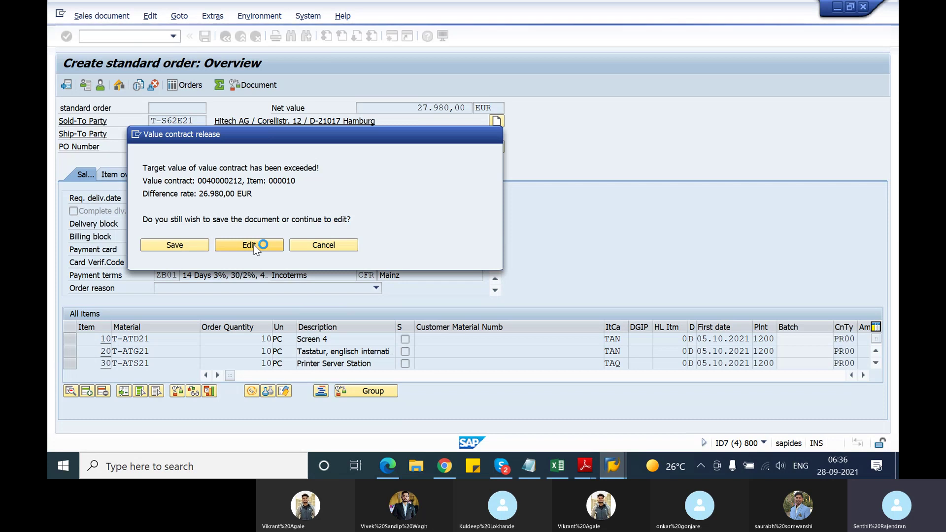
left_click(264, 339)
key("BackSpace")
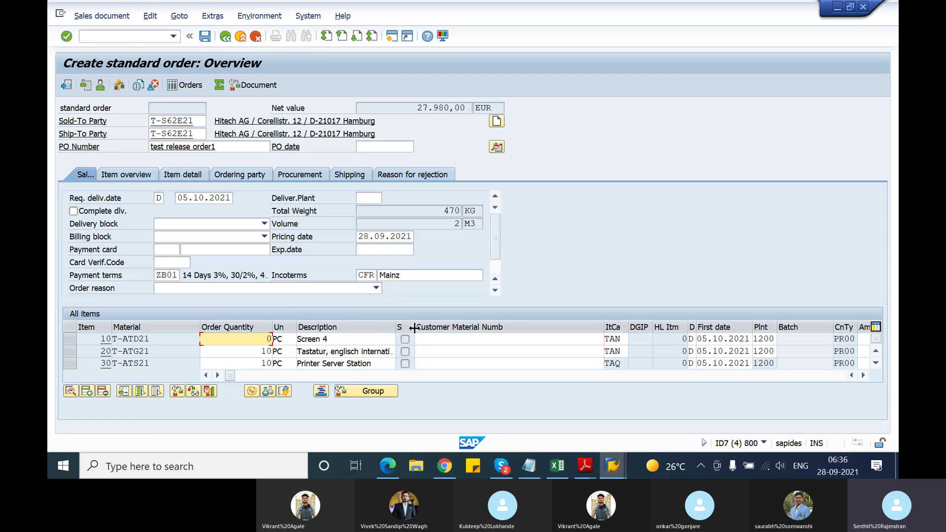
key("Down")
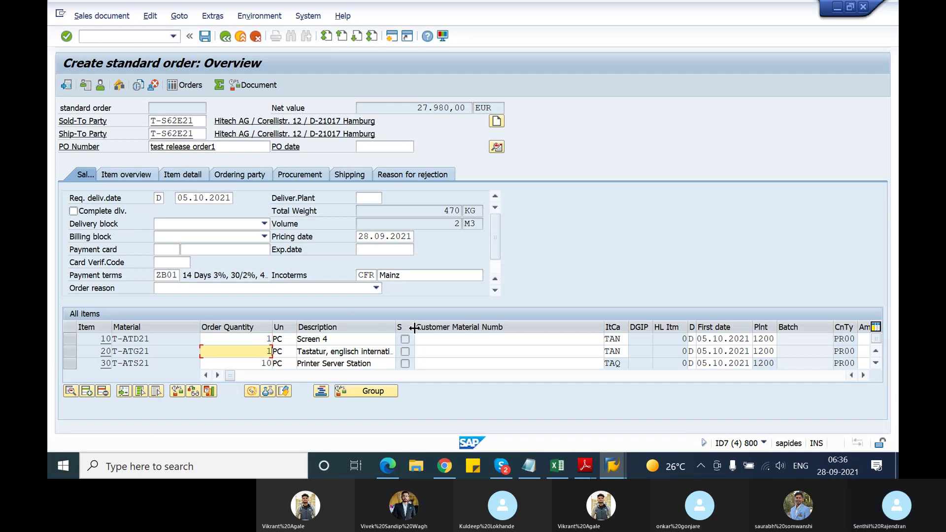
key("Down")
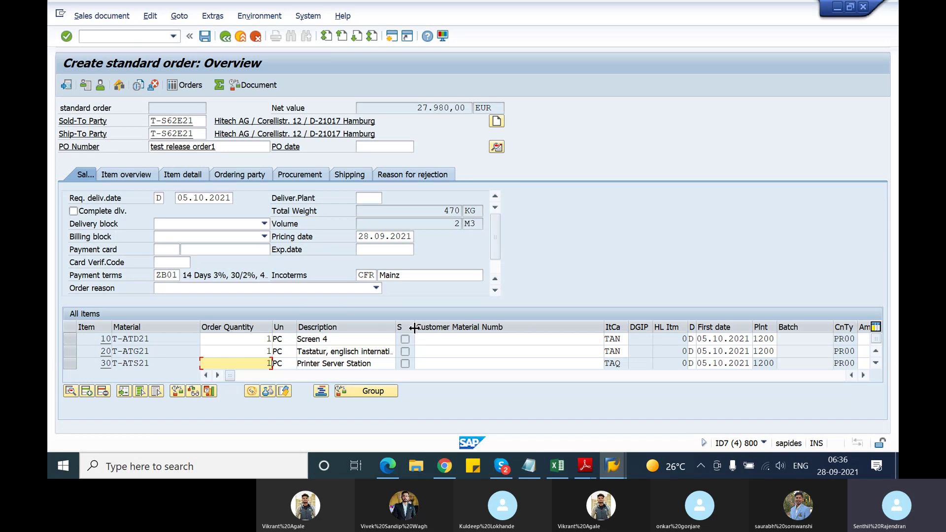
key("Return")
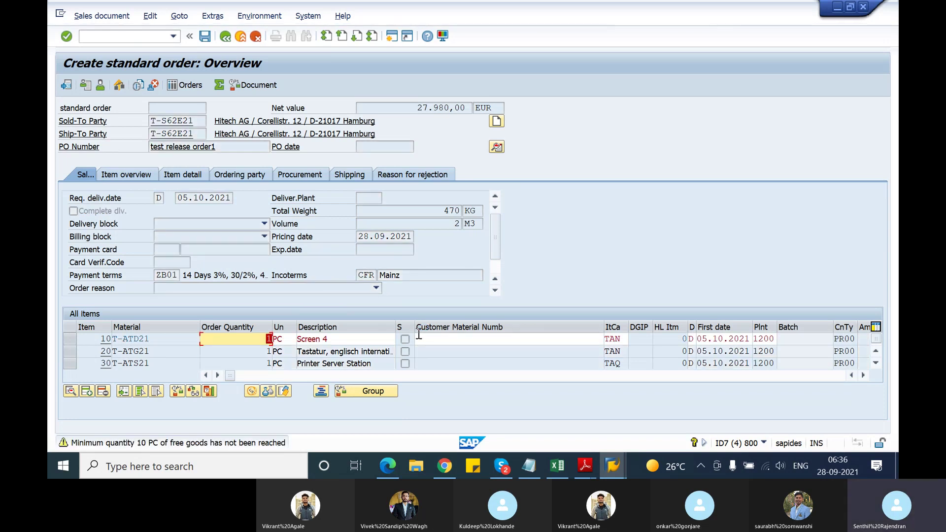
key("Return")
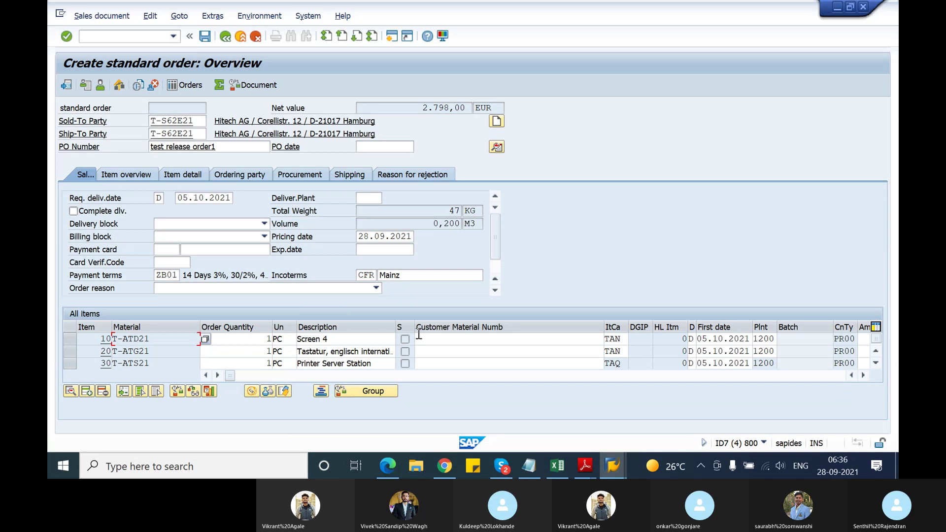
left_click(207, 39)
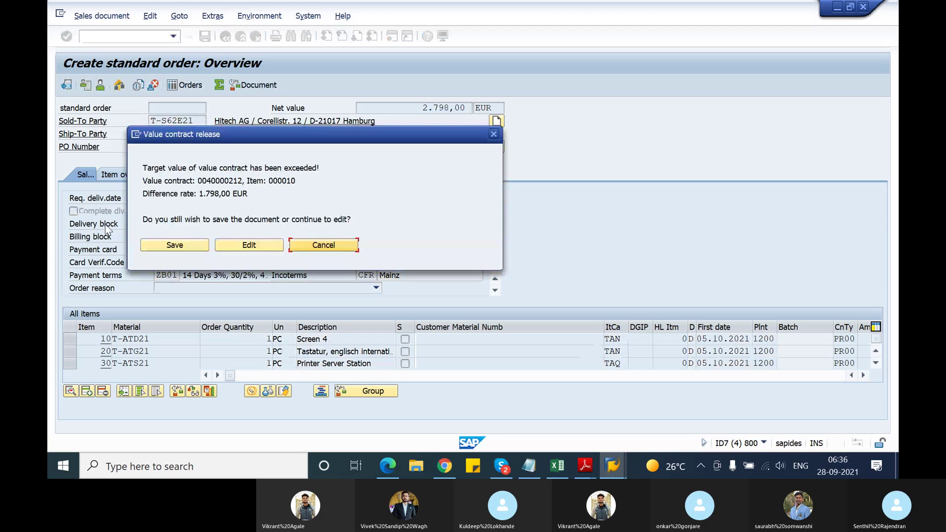
left_click(166, 247)
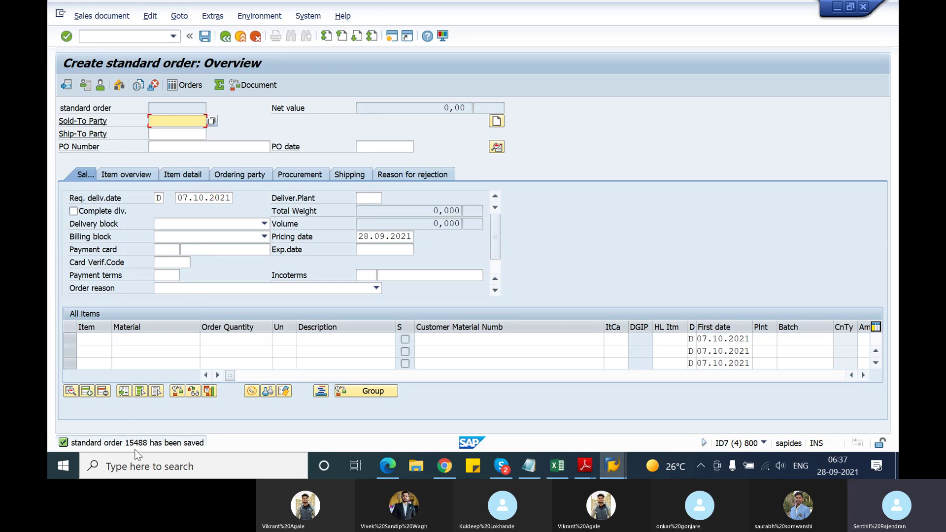
Display the saved standard order and examine its document flow for the link to the preceding value contract
left_click(101, 16)
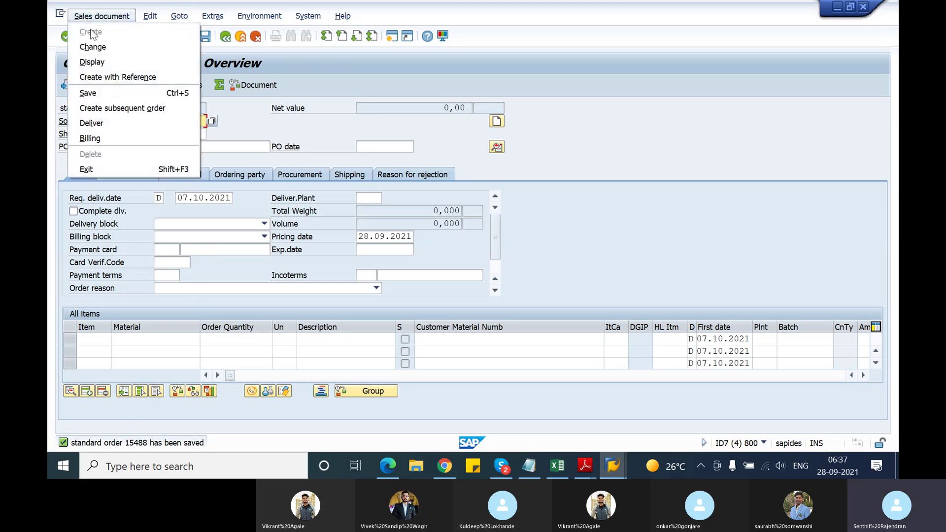
left_click(107, 64)
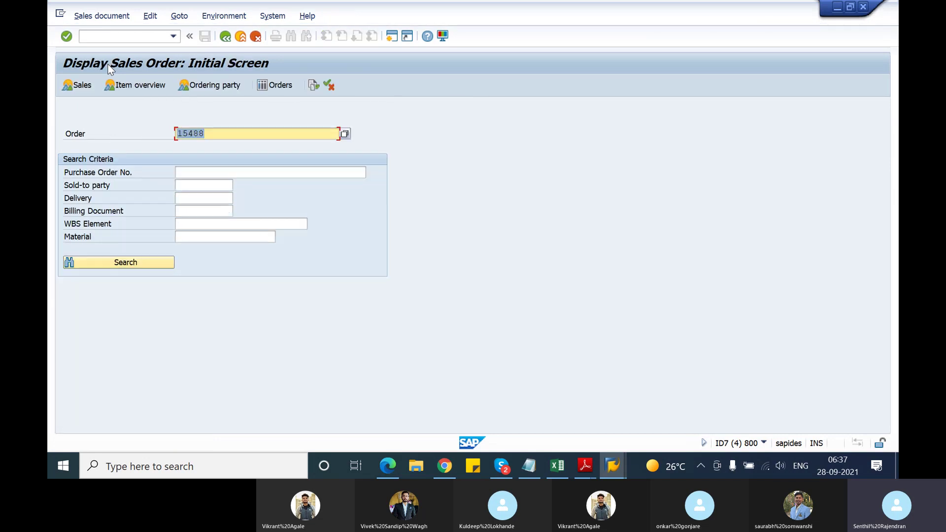
left_click(311, 87)
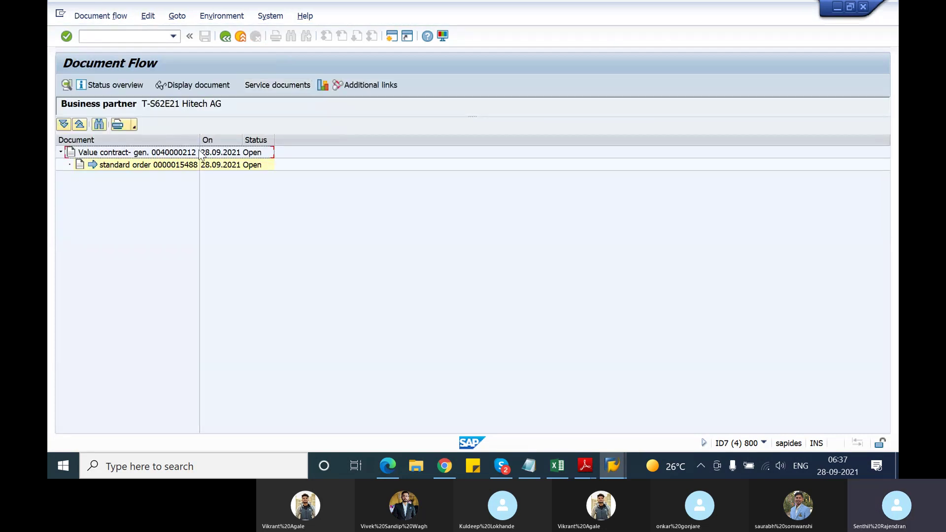
left_click(189, 156)
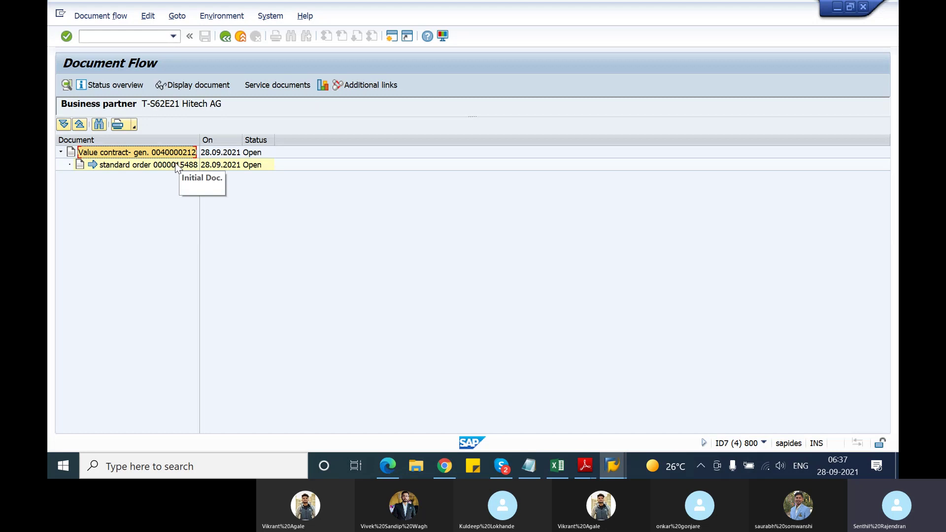
left_click(176, 166)
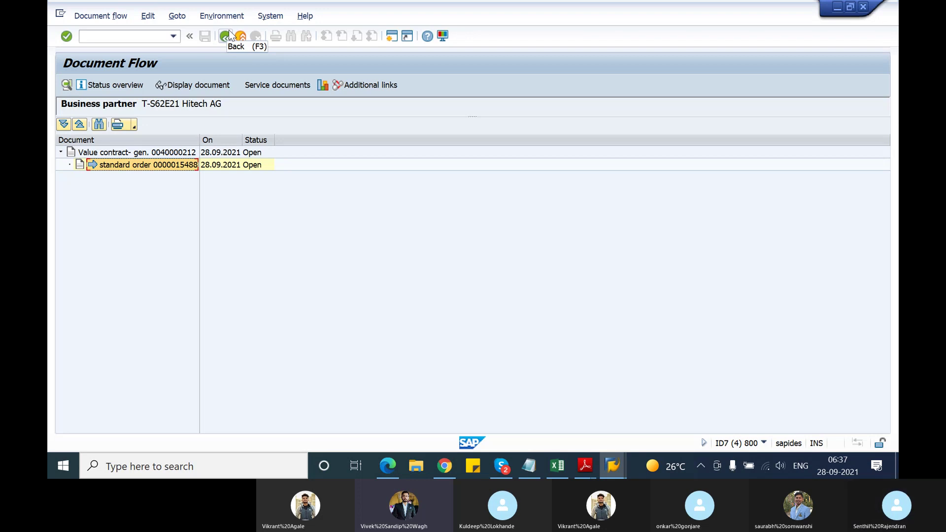
Display the value contract from the document flow and compare its item's target value with the value released
left_click(162, 153)
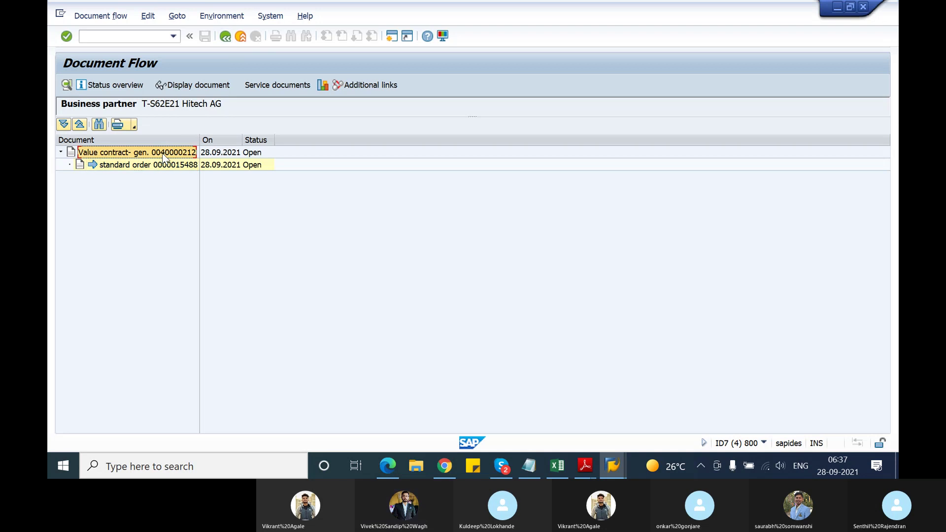
left_click(219, 87)
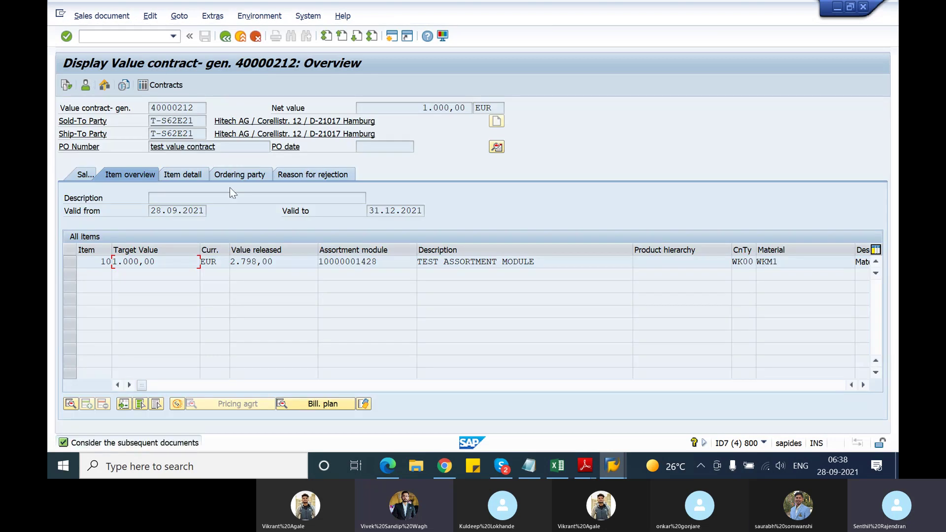
left_click(290, 263)
left_click_drag(291, 263, 218, 249)
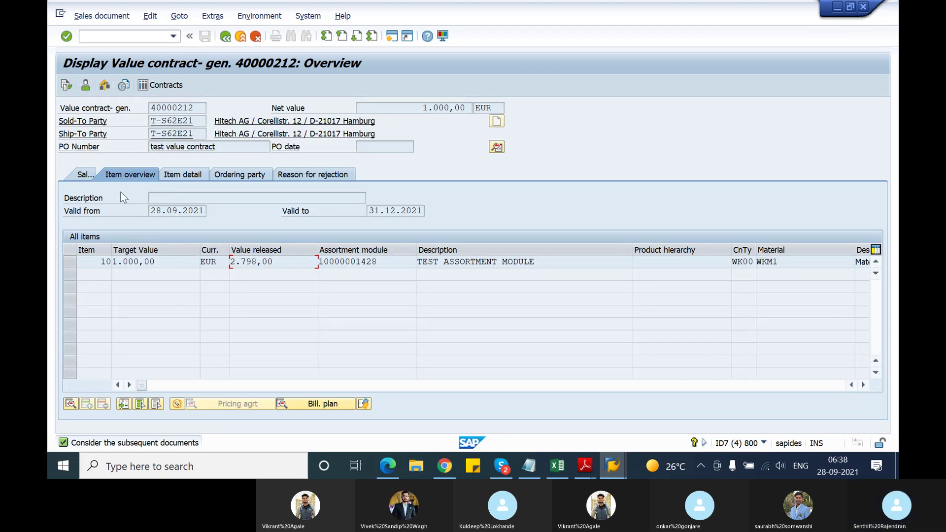
left_click(86, 175)
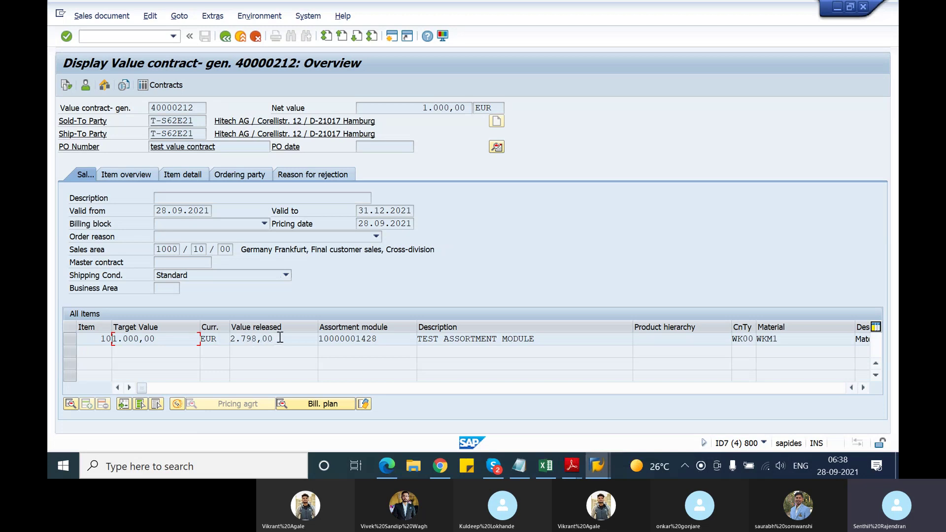
left_click_drag(285, 338, 229, 338)
left_click(230, 338)
left_click_drag(170, 337, 110, 338)
left_click(113, 339)
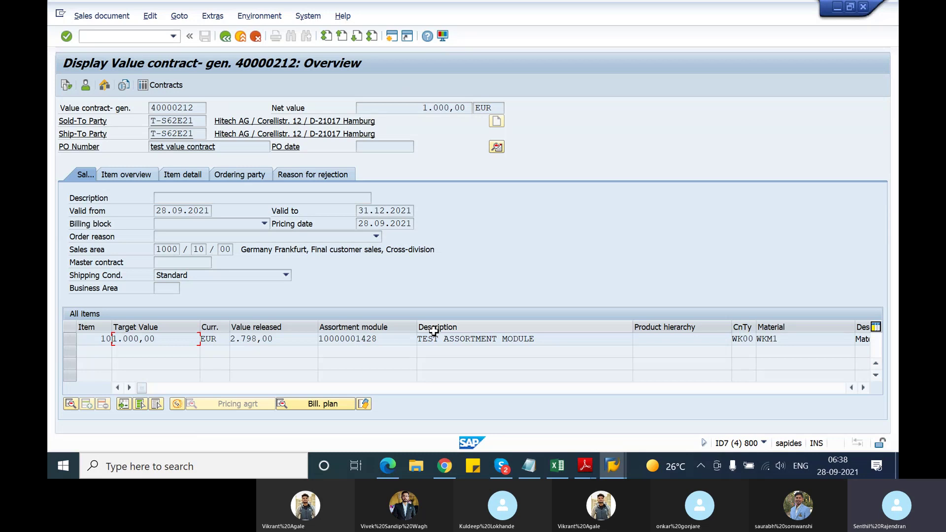
left_click(288, 339)
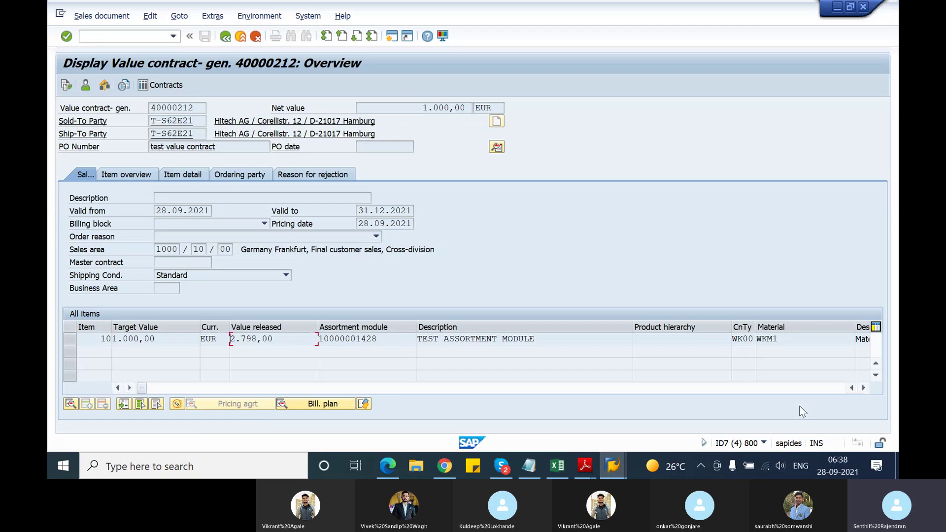
Check the contract item's category in its item data, and display the details of category WKN in transaction VOV7 in a new session
left_click(72, 339)
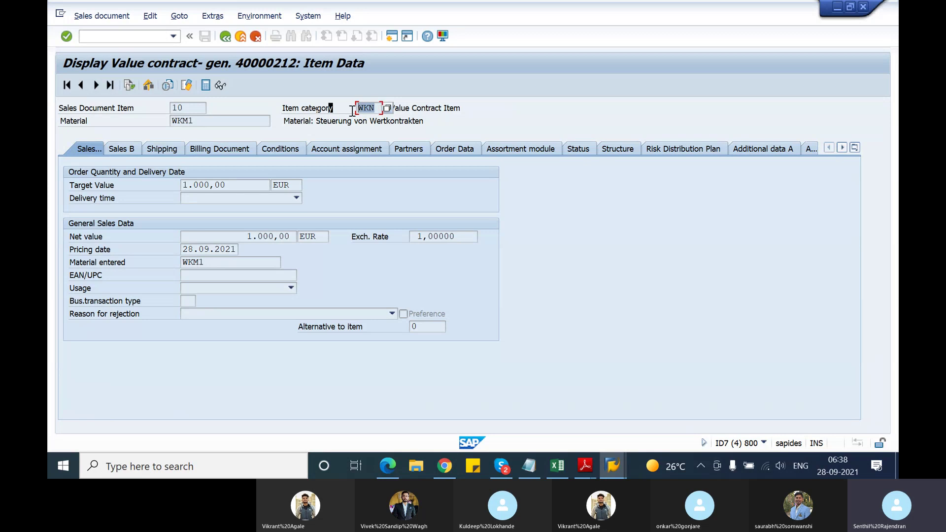
left_click(390, 36)
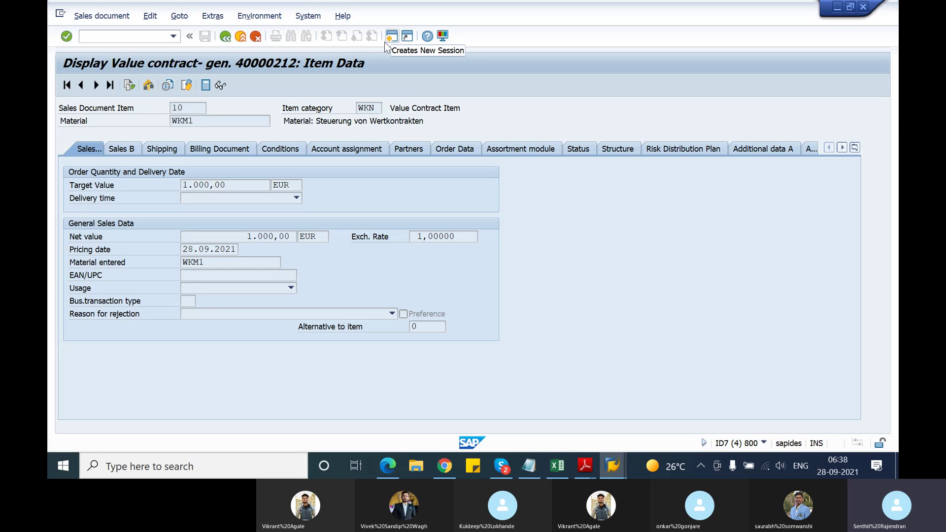
type("vov7")
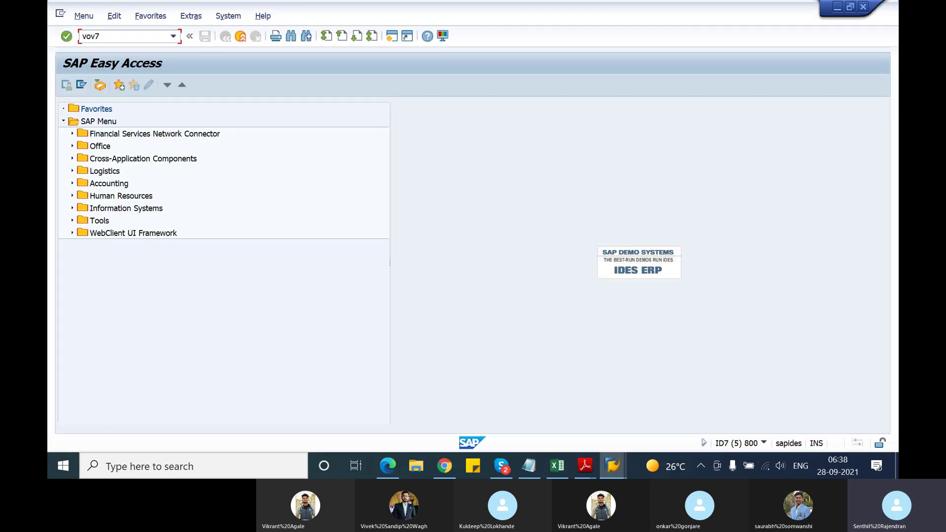
key("Return")
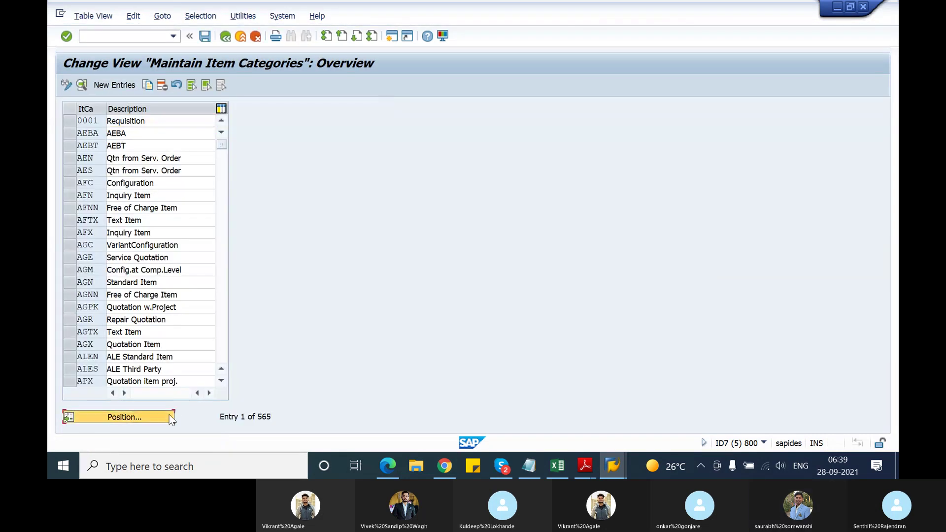
left_click(169, 417)
type("WKN")
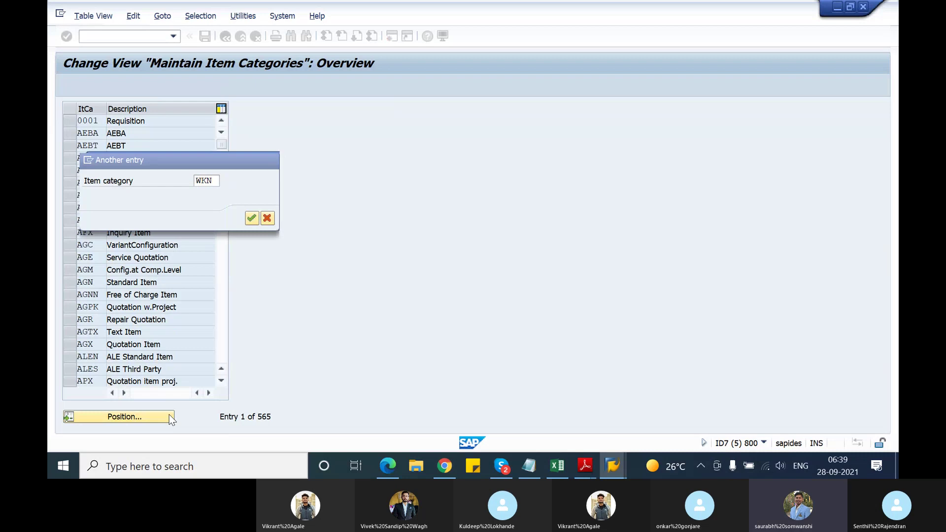
key("Return")
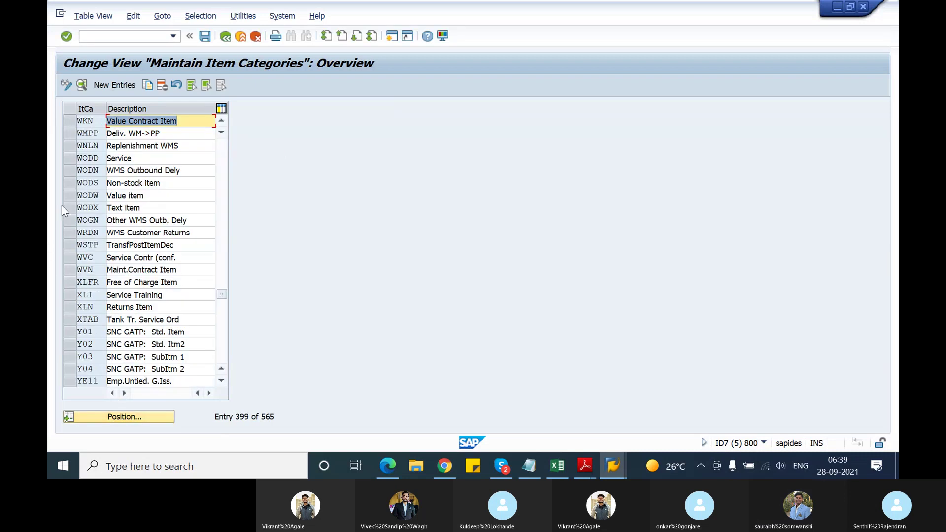
left_click(85, 87)
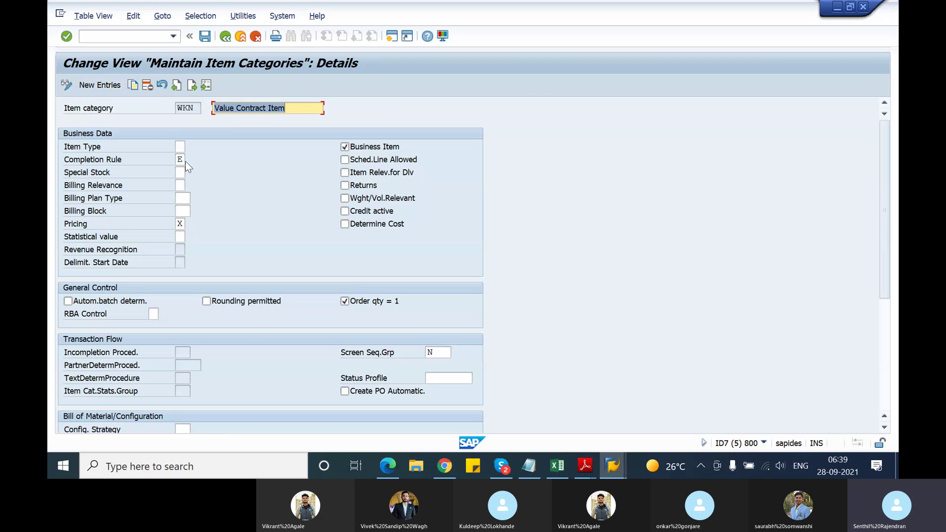
Examine the possible completion rules for item category WKN, including rule E, and close the list without changing the rule
left_click(183, 160)
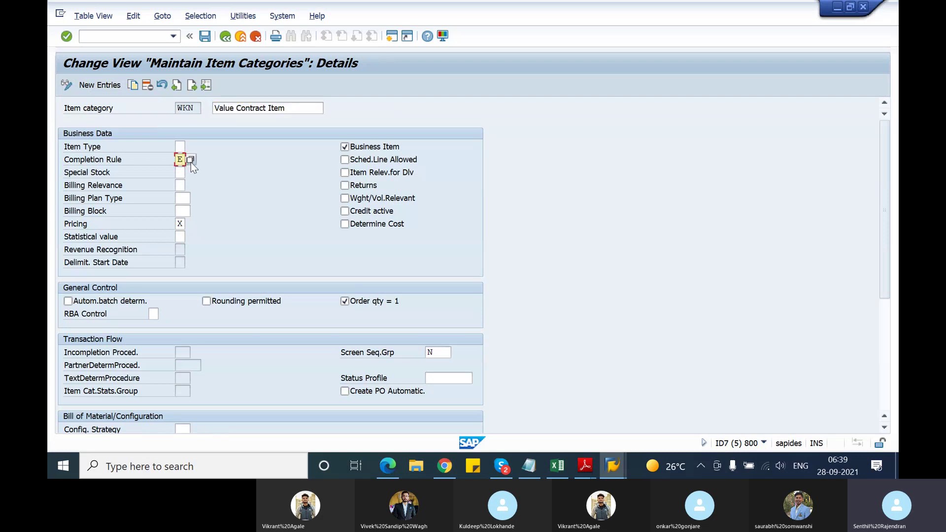
left_click(191, 161)
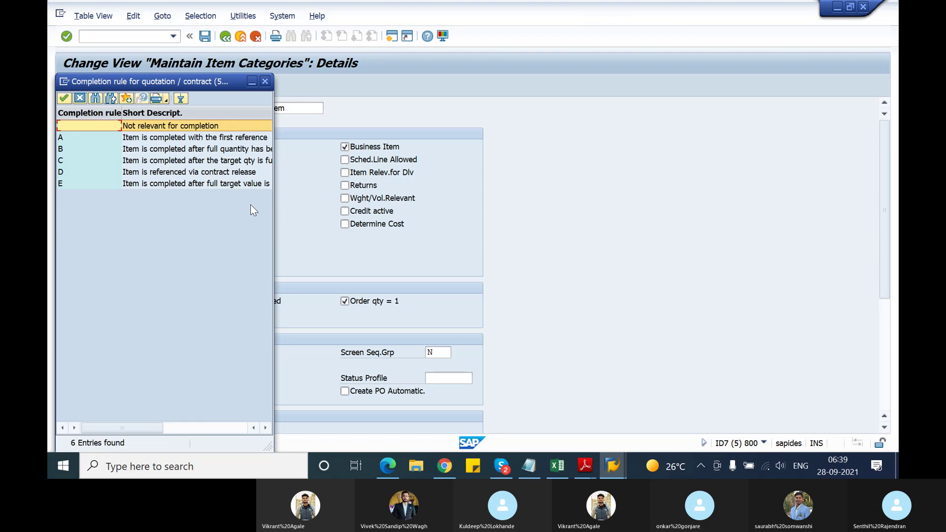
left_click_drag(273, 205, 429, 217)
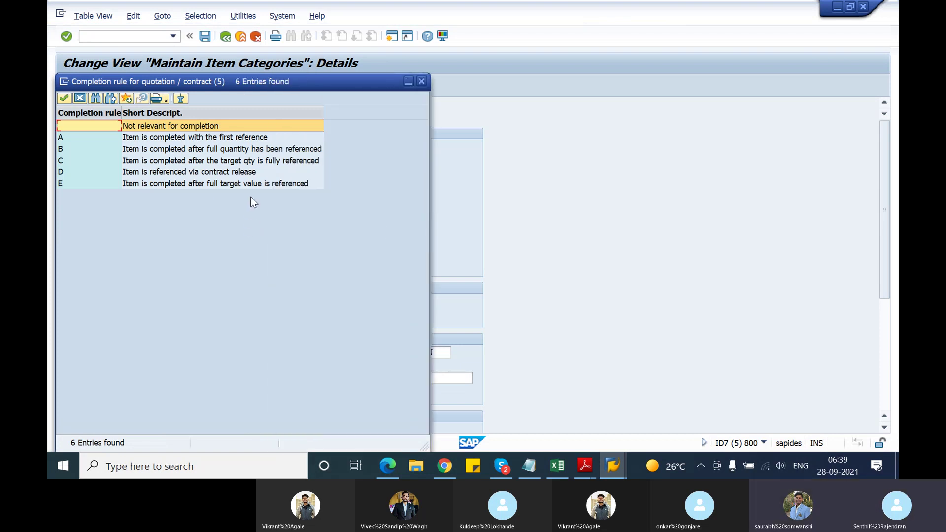
left_click(256, 185)
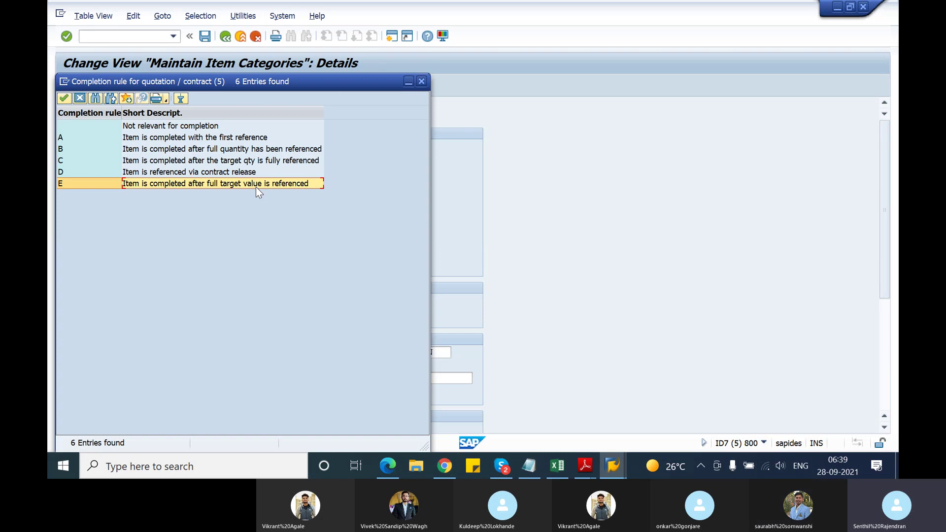
left_click(422, 82)
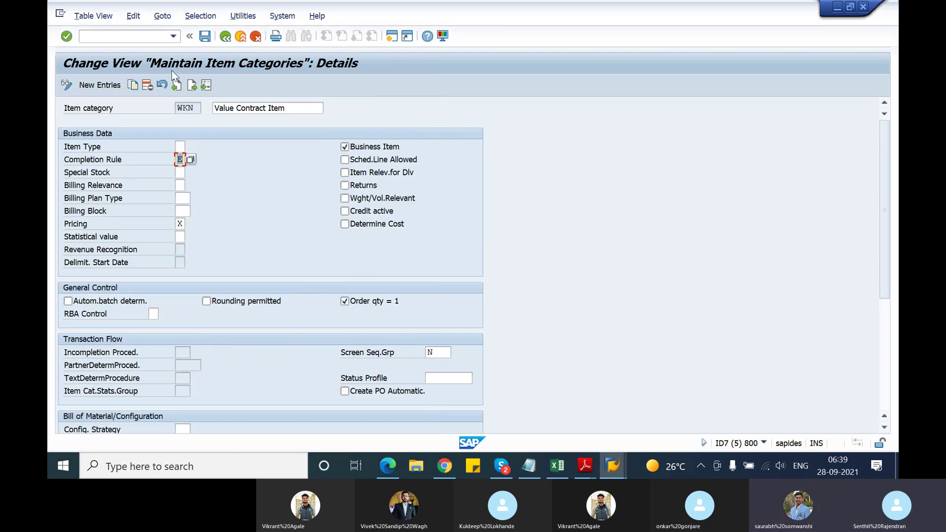
Leave the item category maintenance and switch back to the session showing the value contract's item data
left_click(226, 33)
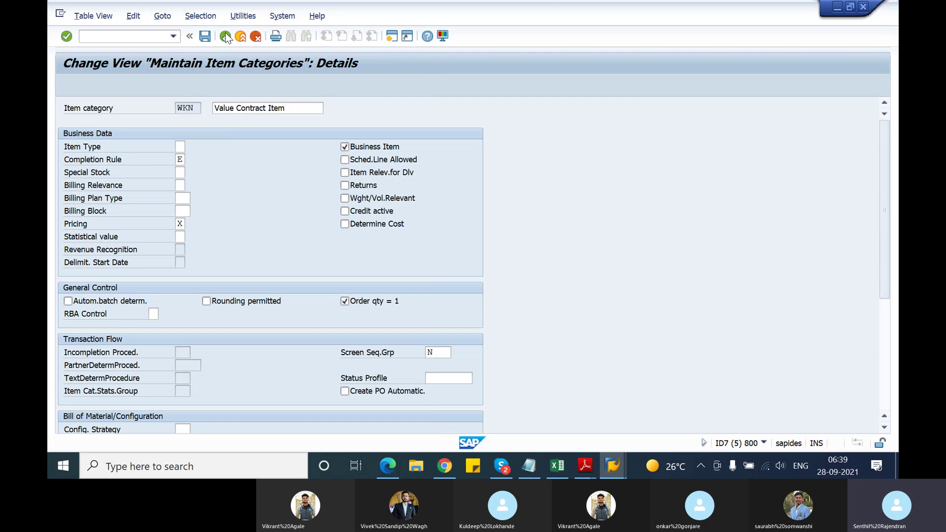
left_click(225, 37)
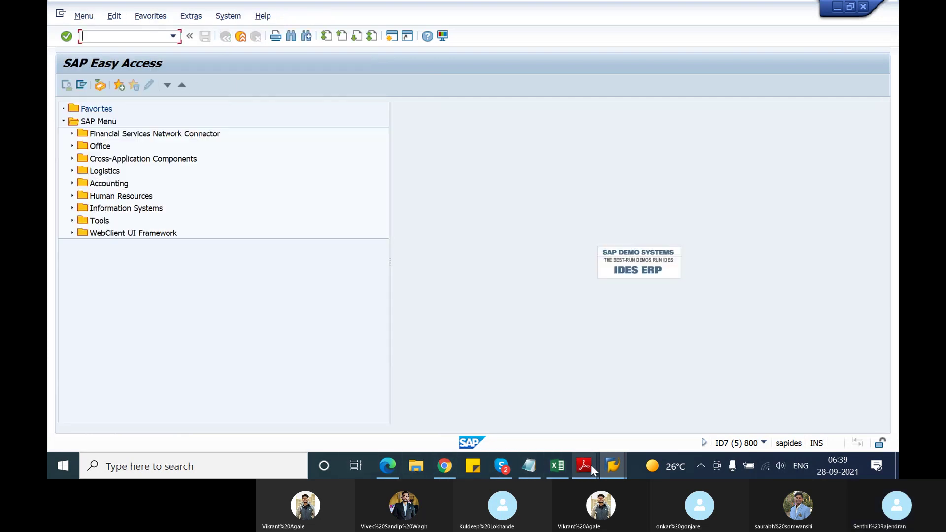
left_click(614, 463)
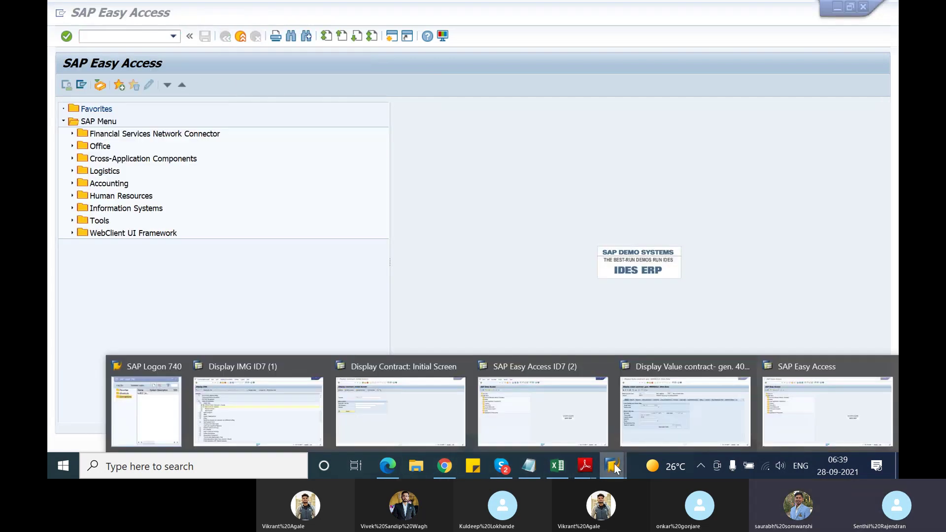
left_click(687, 416)
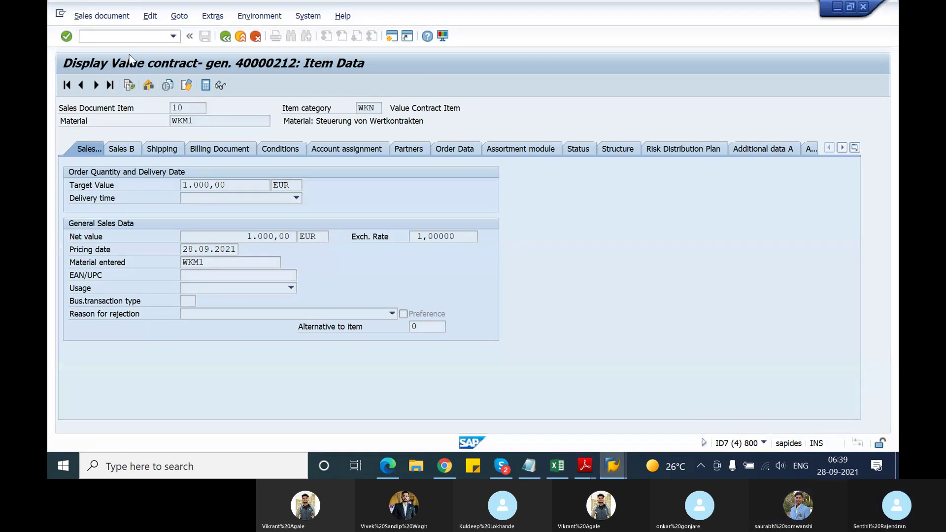
Leave the value contract and the document flow, and display the overview of the standard order released against it
left_click(226, 37)
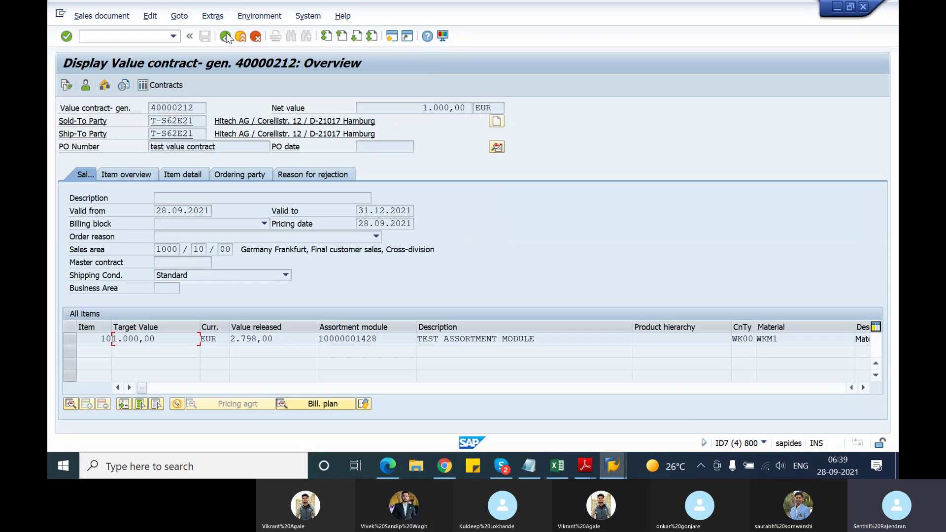
key("F5")
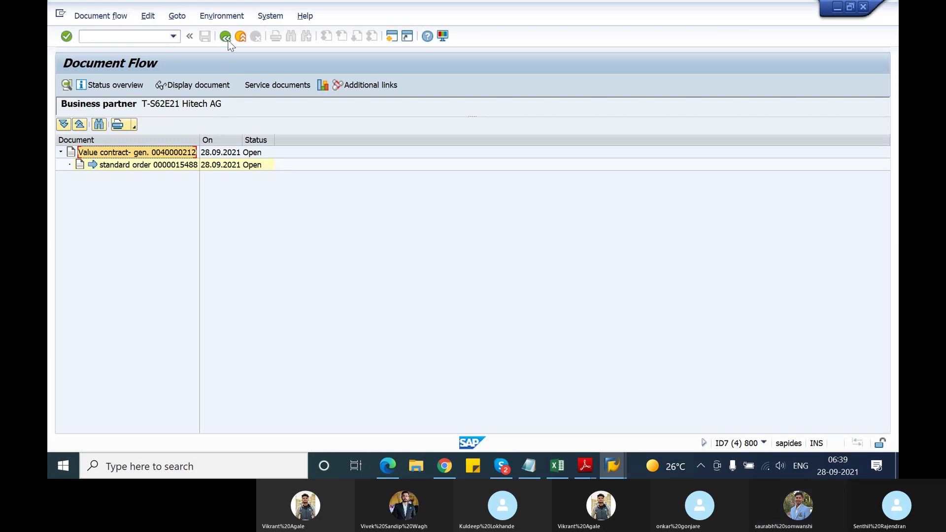
left_click(227, 38)
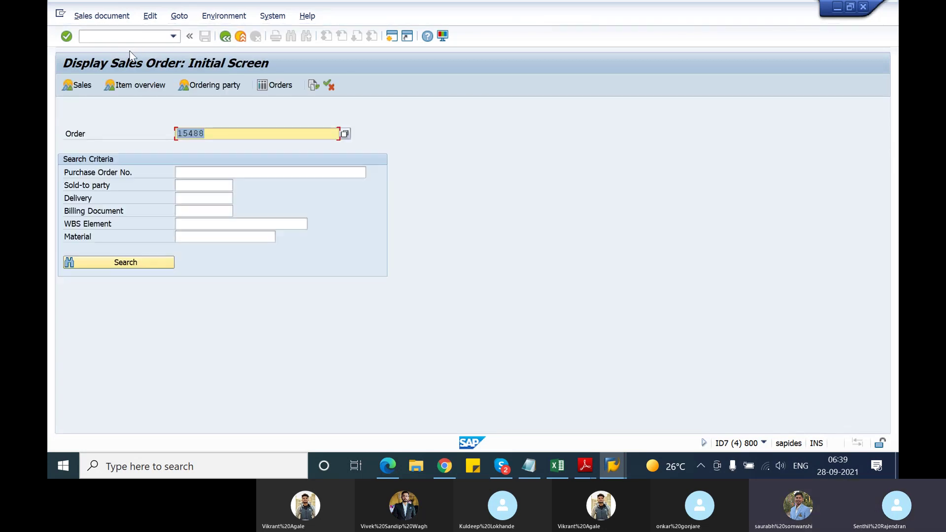
key("Return")
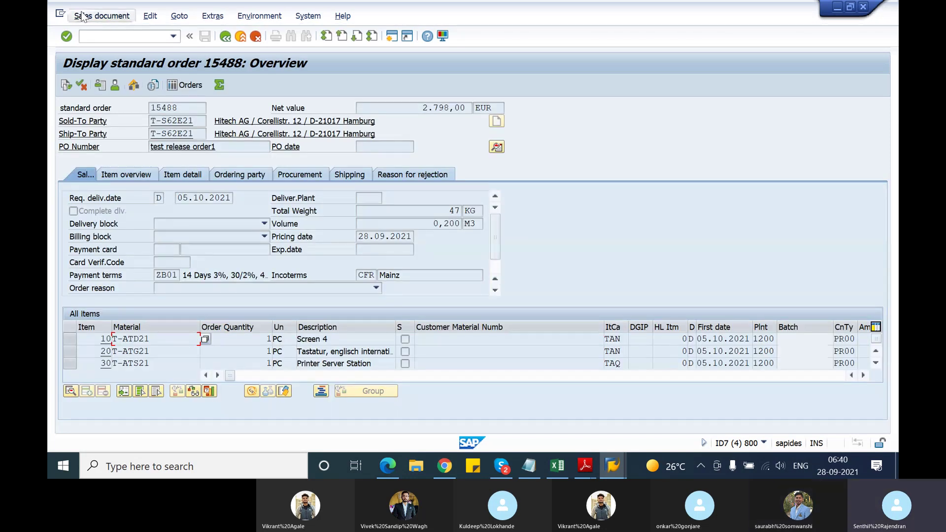
Switch the displayed standard order to change mode and open its overview for editing
left_click(81, 17)
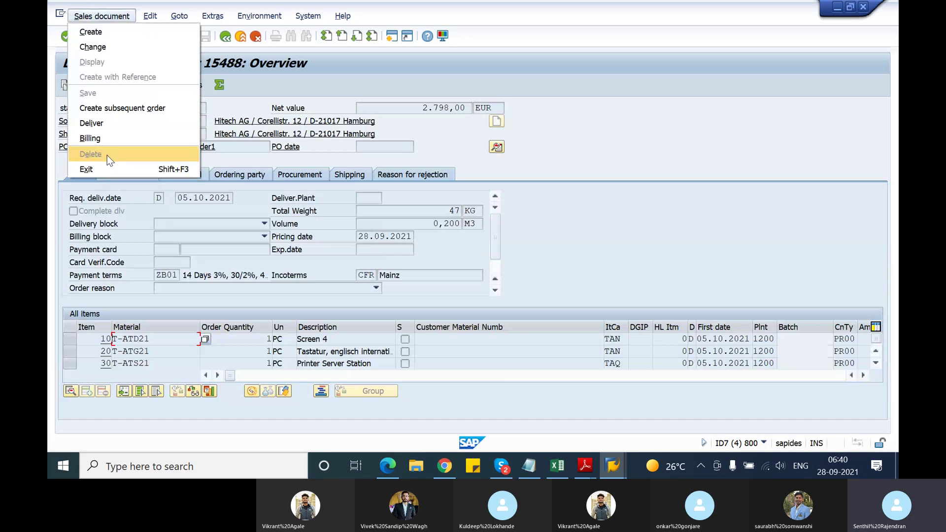
left_click(279, 90)
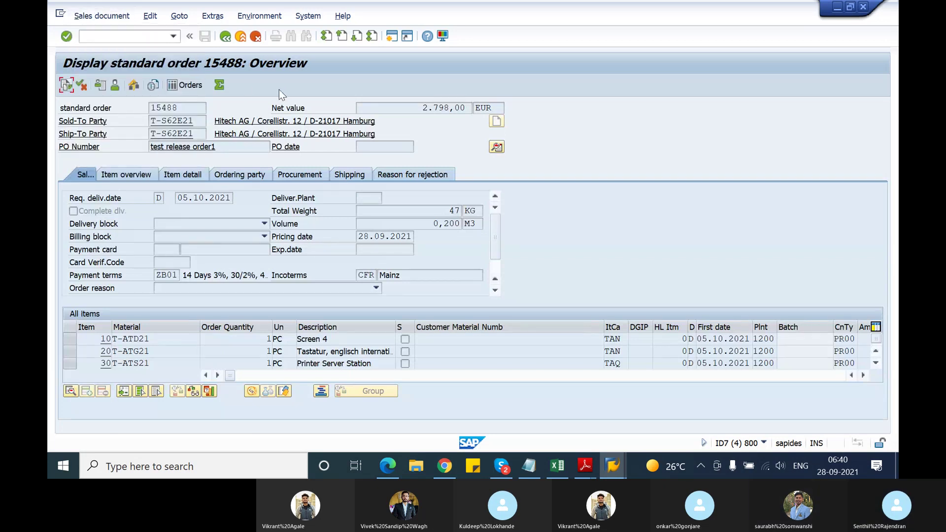
left_click(102, 16)
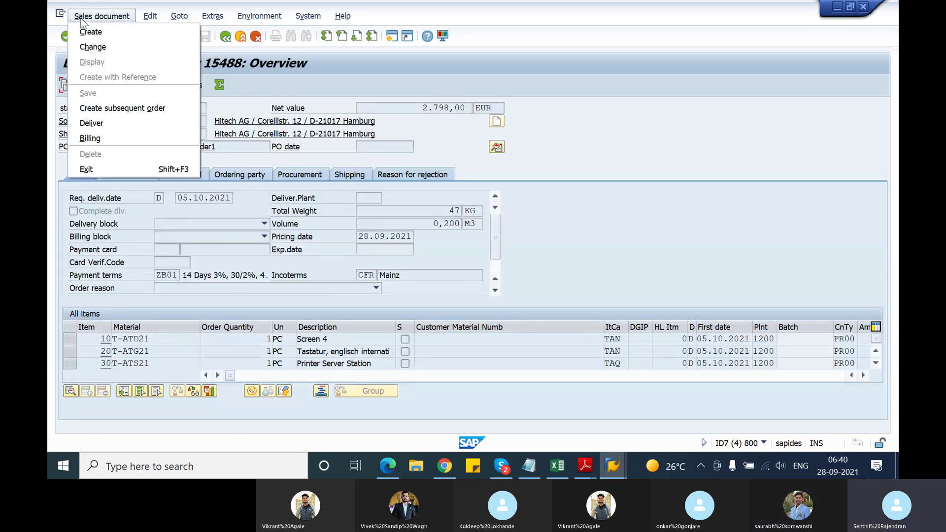
left_click(102, 48)
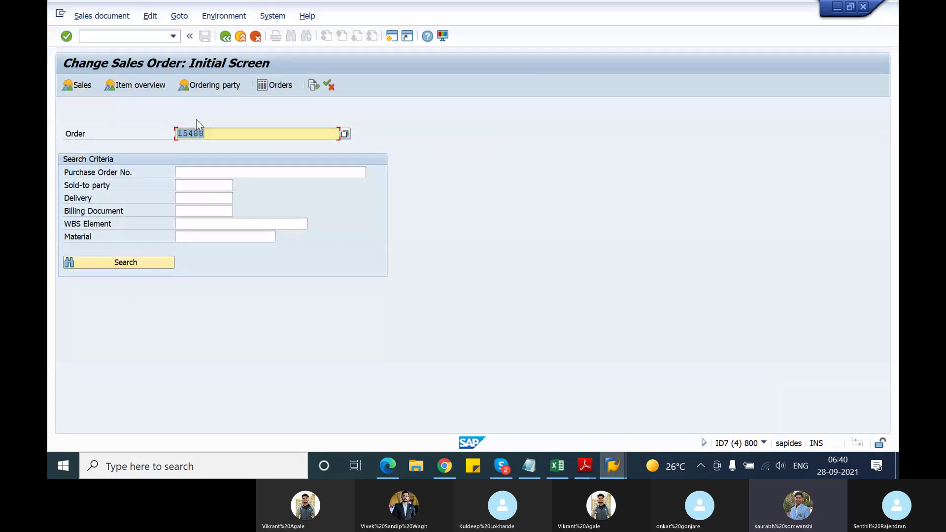
key("Return")
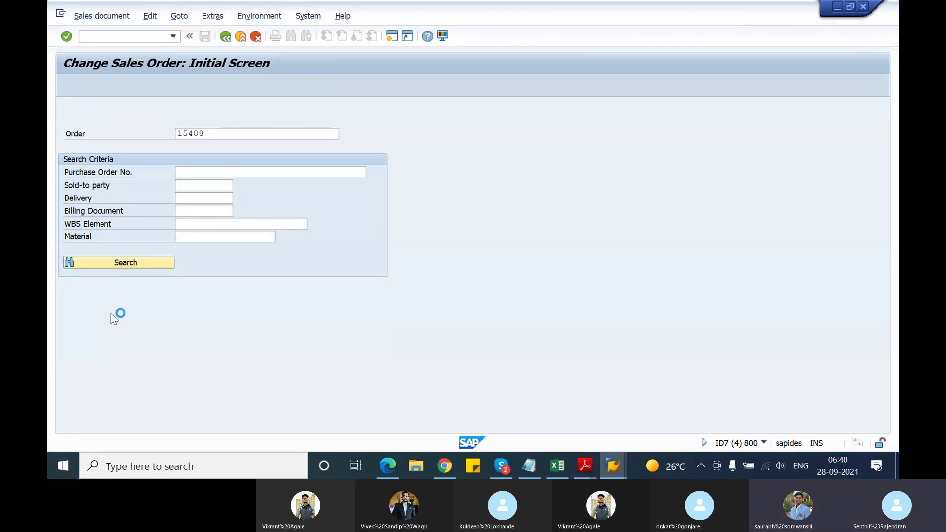
Delete items 20 (T-ATG21) and 30 (T-ATS21) from the standard order
left_click(70, 351)
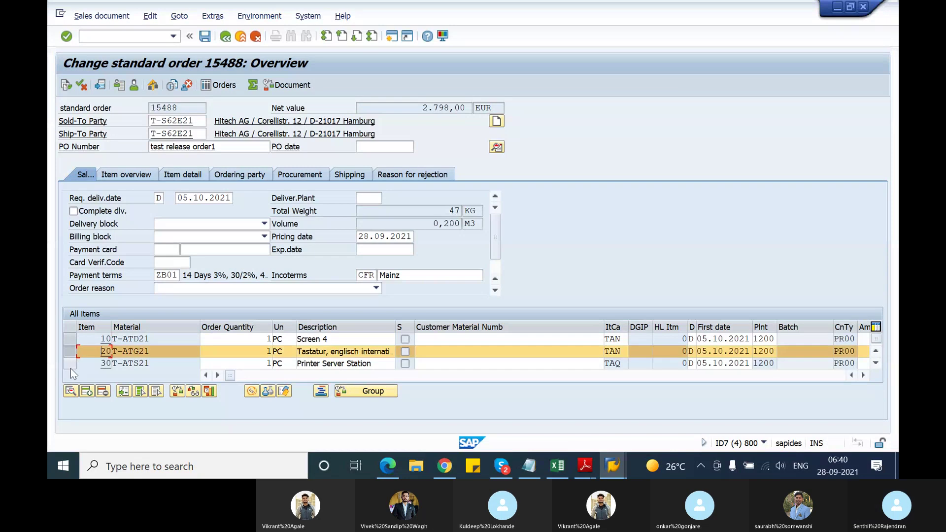
left_click(69, 365)
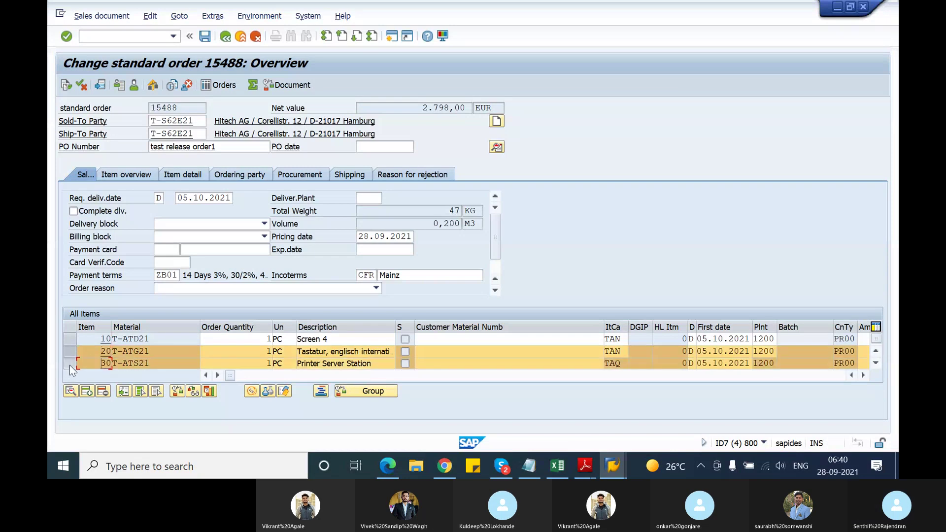
left_click(103, 394)
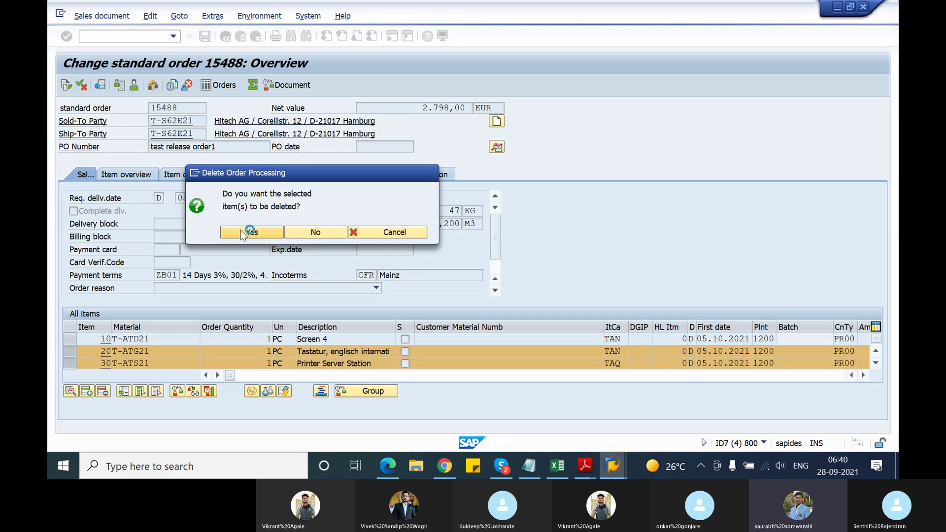
left_click(251, 232)
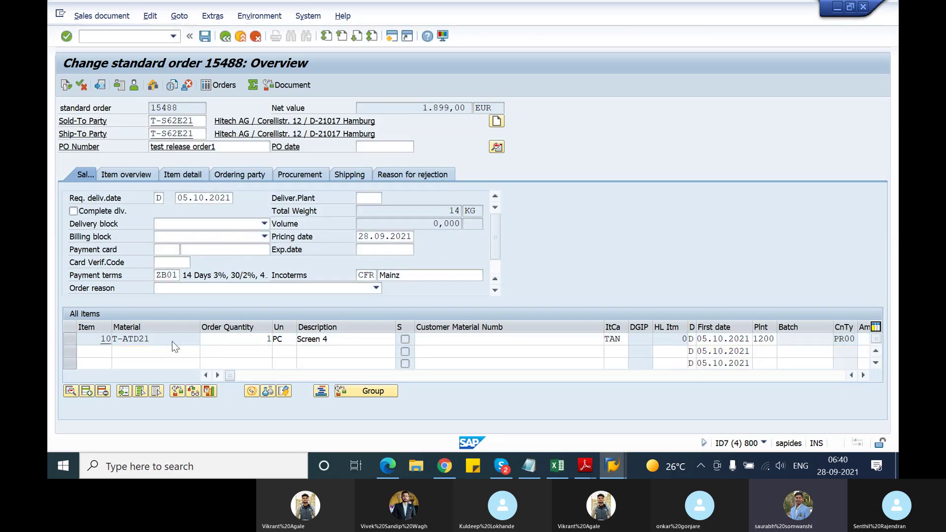
Check the pricing conditions of item 10 (T-ATD21) and its PR00 condition record, ending on the item's conditions
double_click(173, 341)
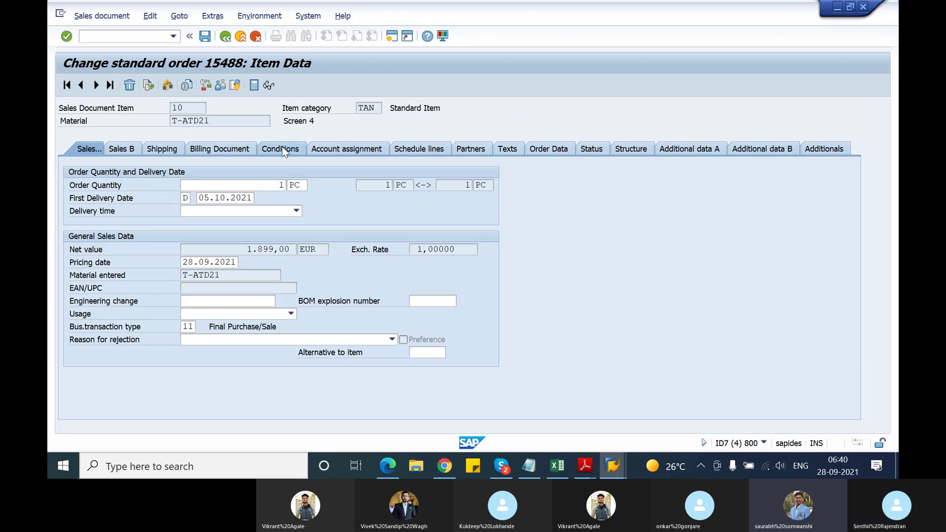
left_click(283, 150)
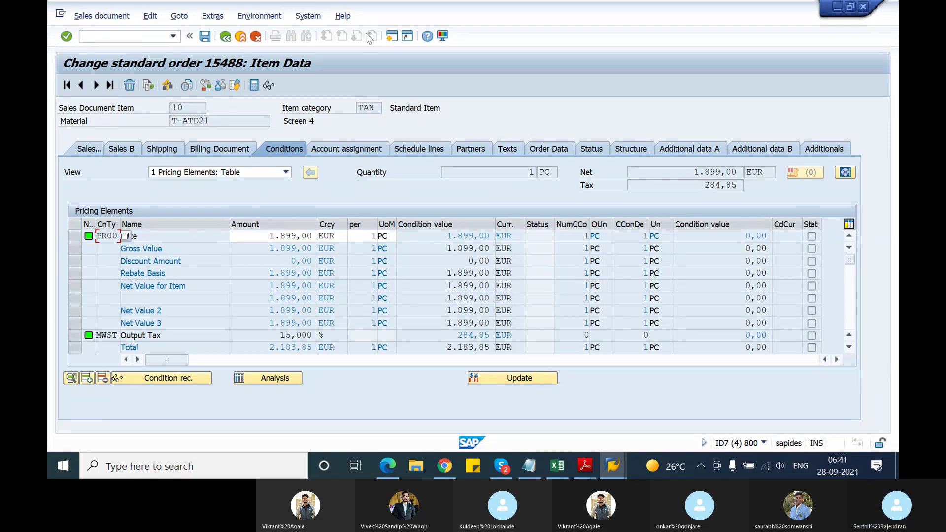
left_click(143, 384)
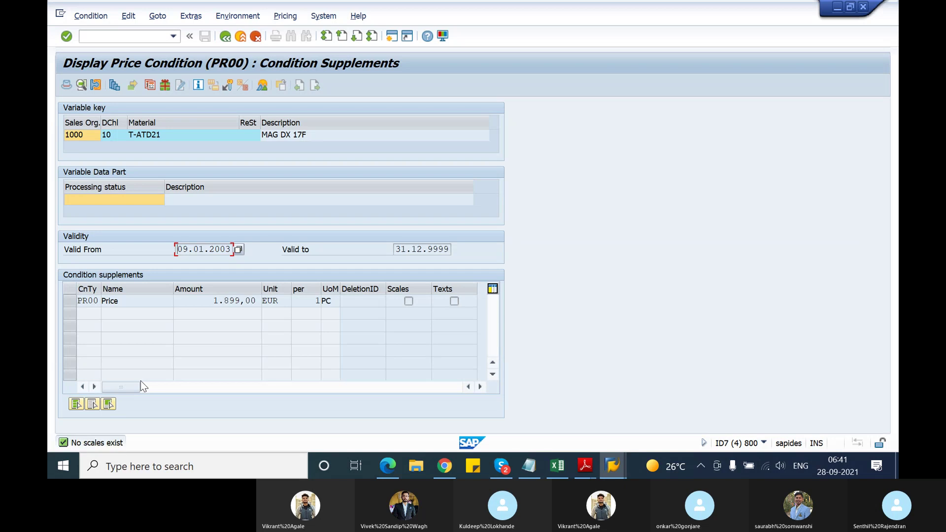
left_click(228, 41)
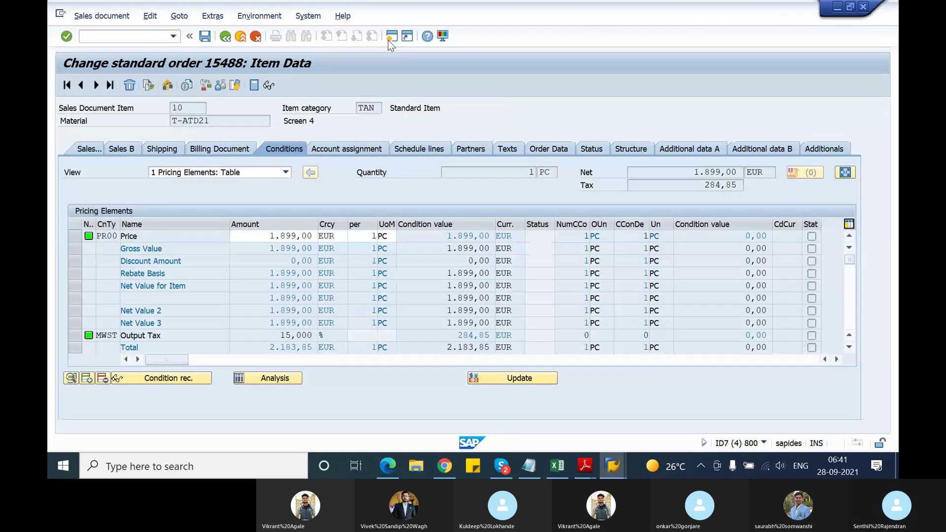
left_click(388, 40)
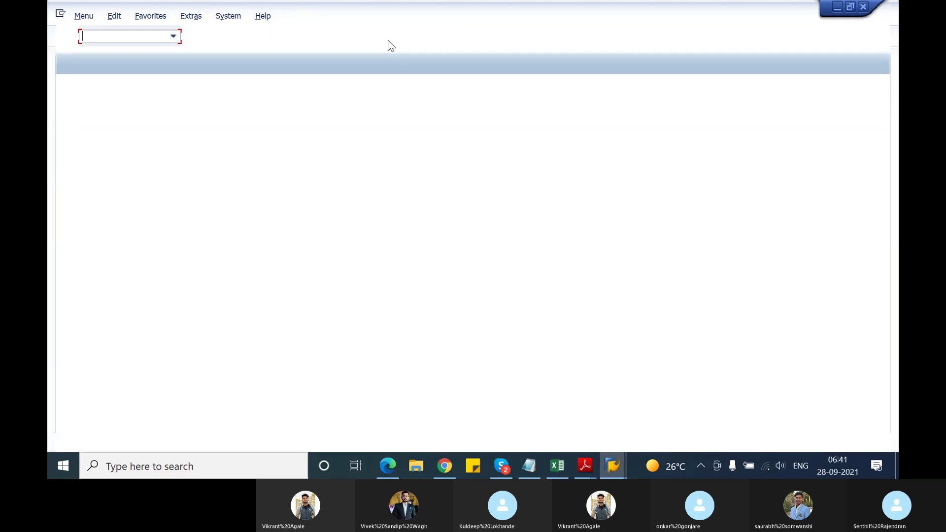
key("alt+Tab")
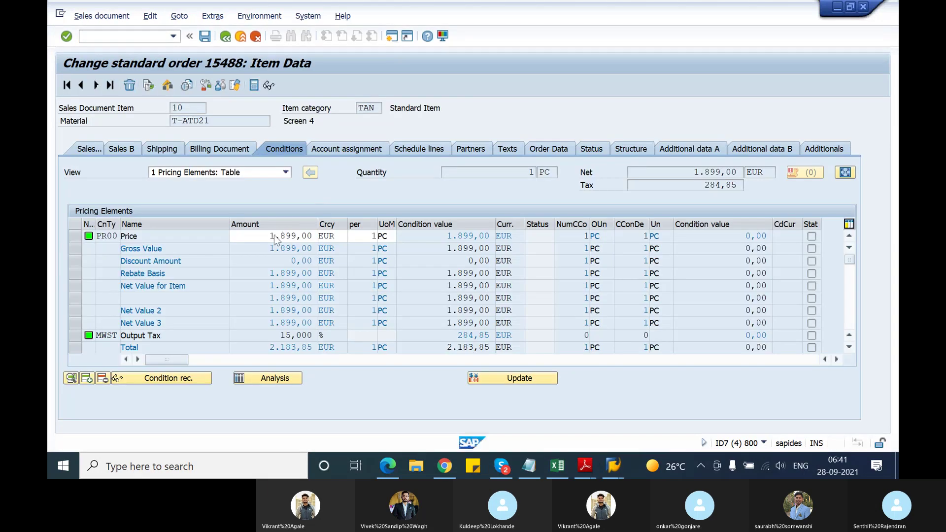
Set the PR00 price of item 10 to 715,15 EUR and recalculate the item's total
left_click(278, 238)
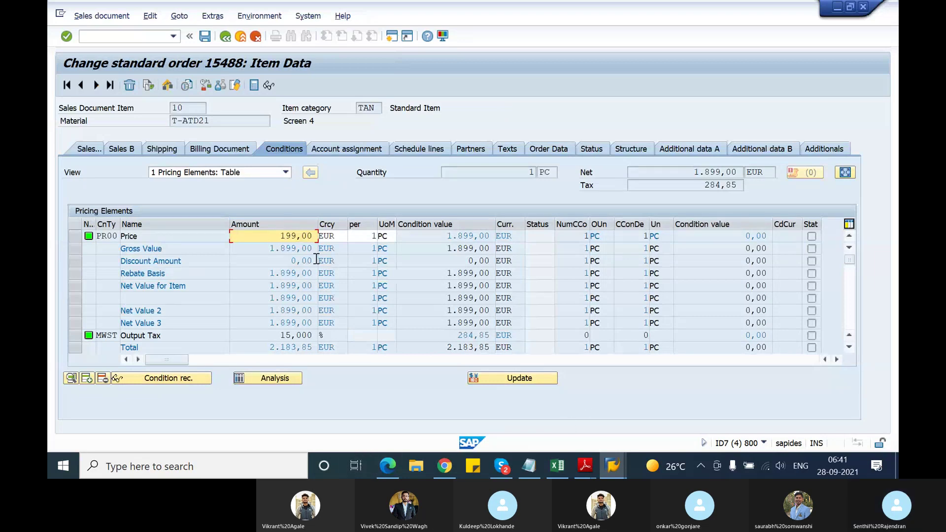
key("BackSpace")
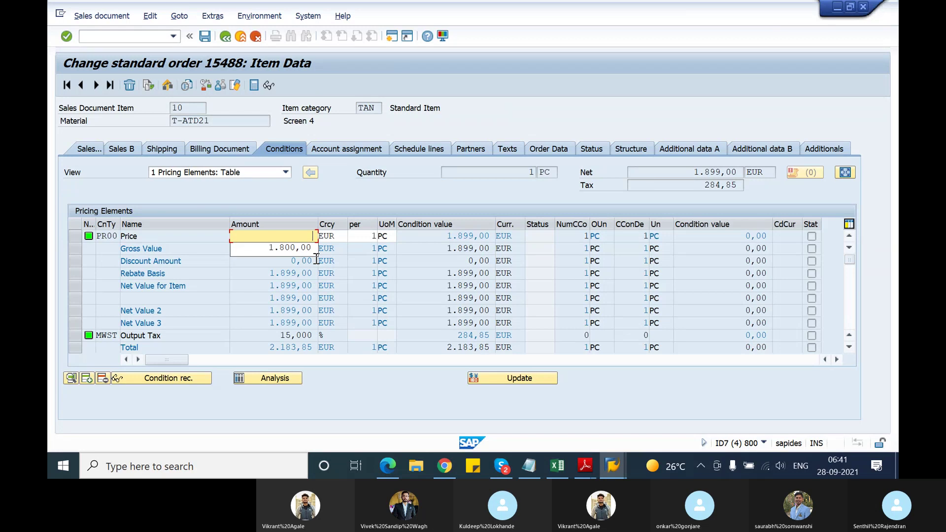
type("715,15")
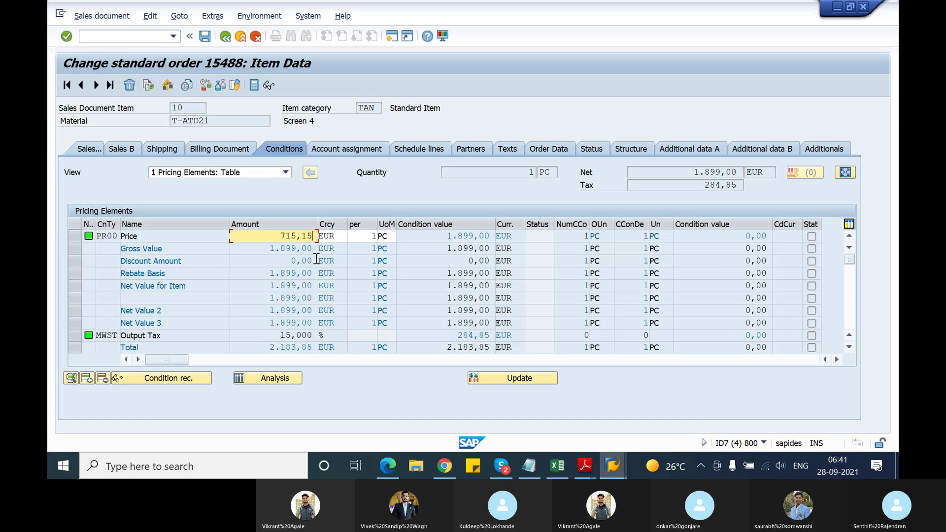
key("Return")
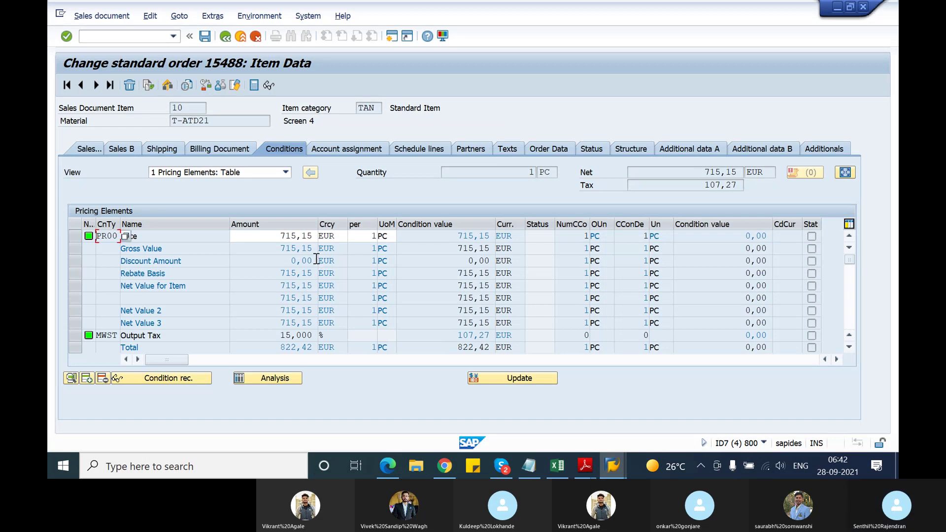
Raise the PR00 price of item 10 to 815,15 EUR and after that to 835,15 EUR, recalculating each time
left_click(289, 236)
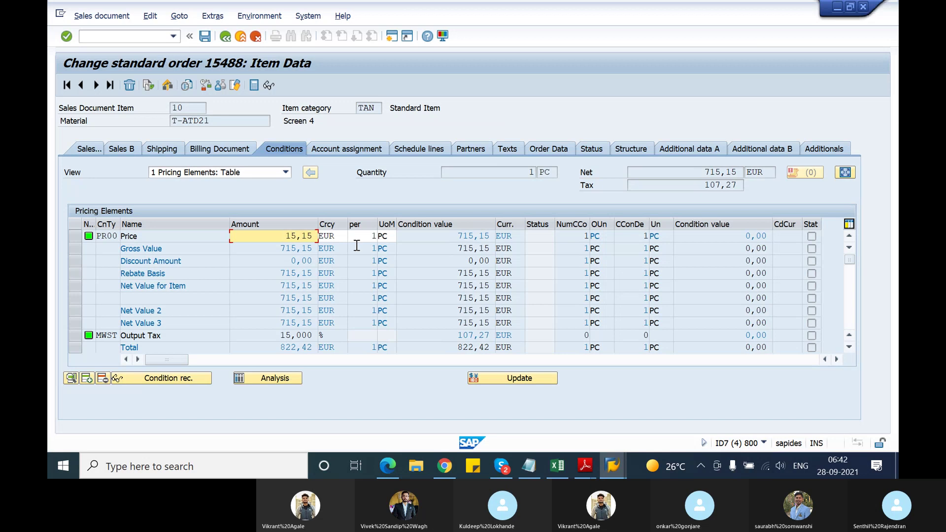
key("Return")
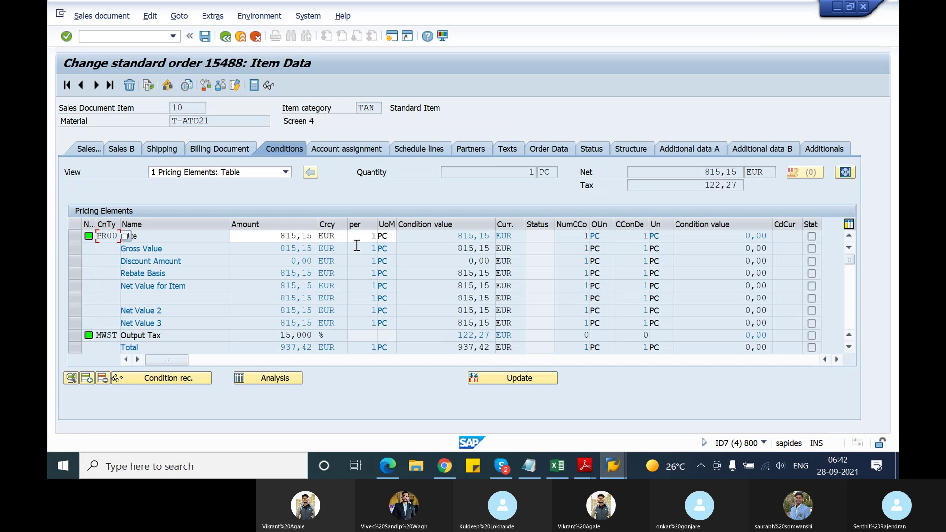
left_click(288, 236)
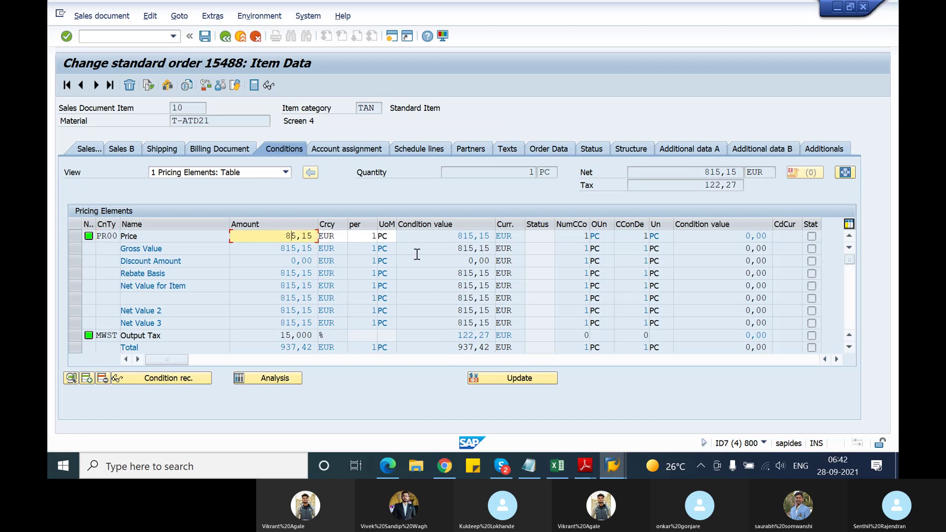
type("3")
key("Return")
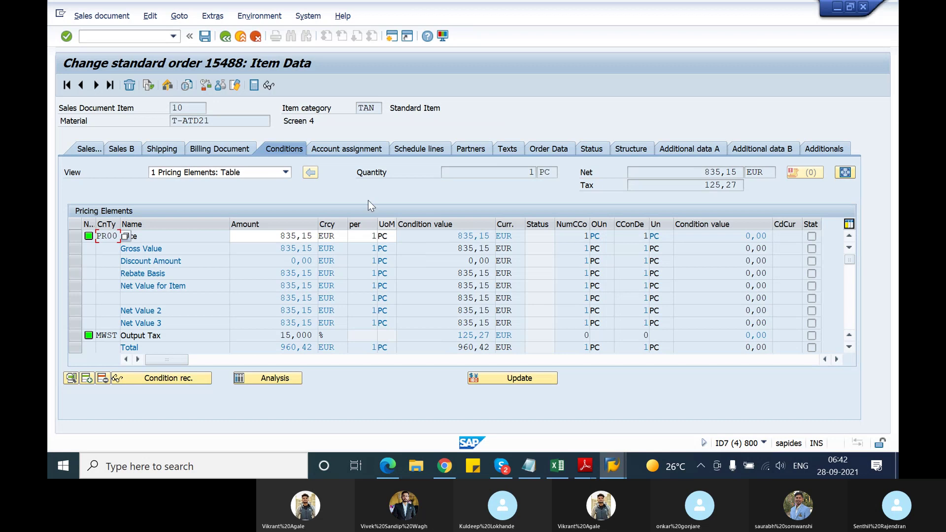
Try PR00 prices of 865,15 EUR and 875,15 EUR for item 10, recalculating the total for each
left_click(292, 239)
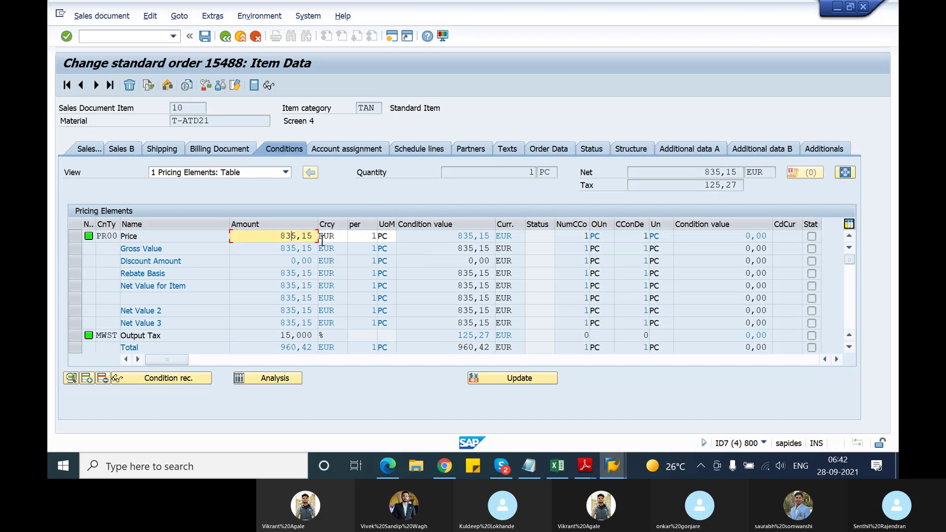
type("6")
left_click(322, 244)
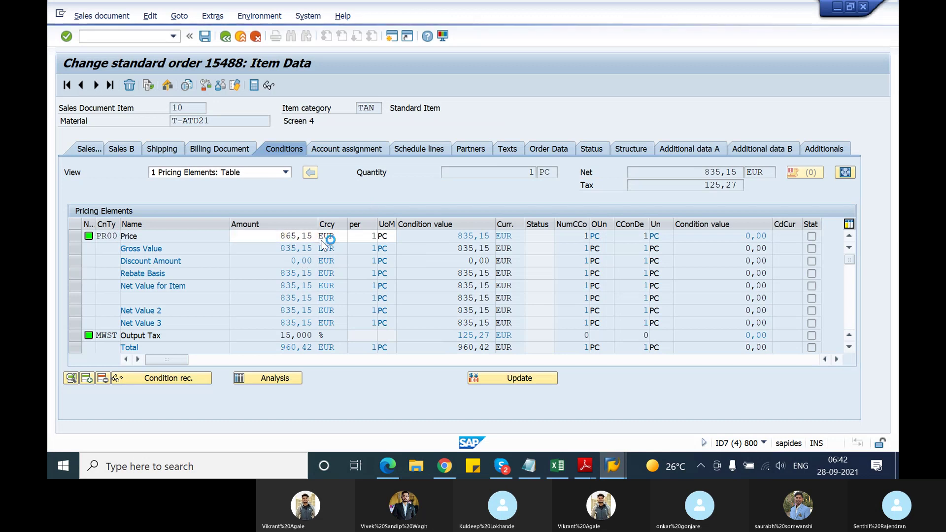
key("Return")
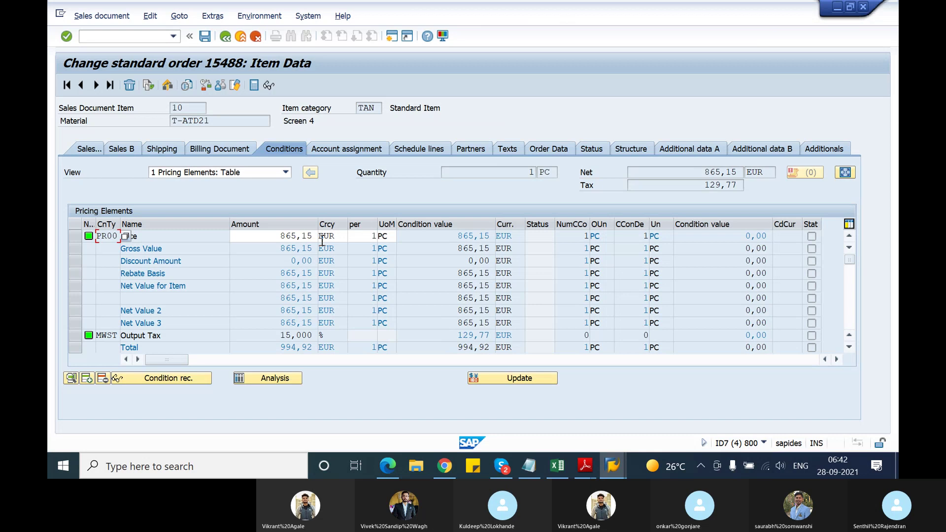
left_click(298, 238)
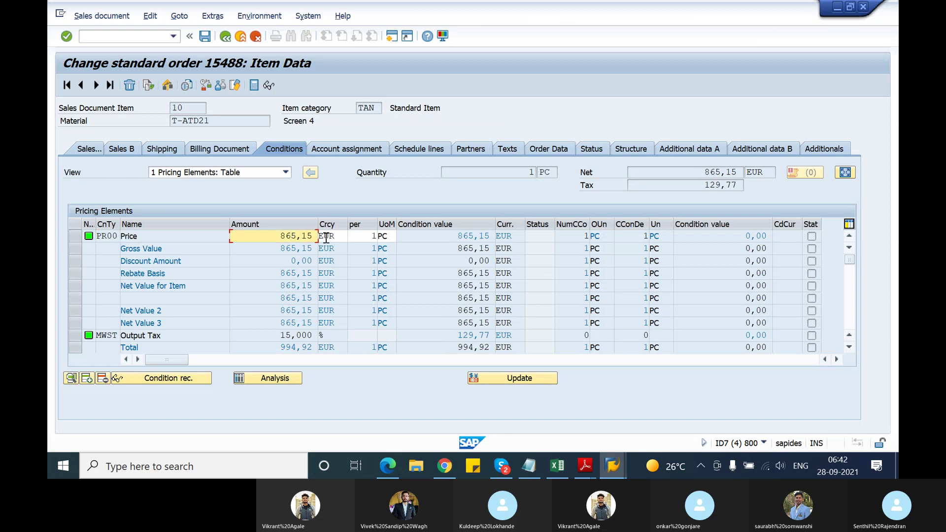
key("BackSpace")
type("7")
key("Return")
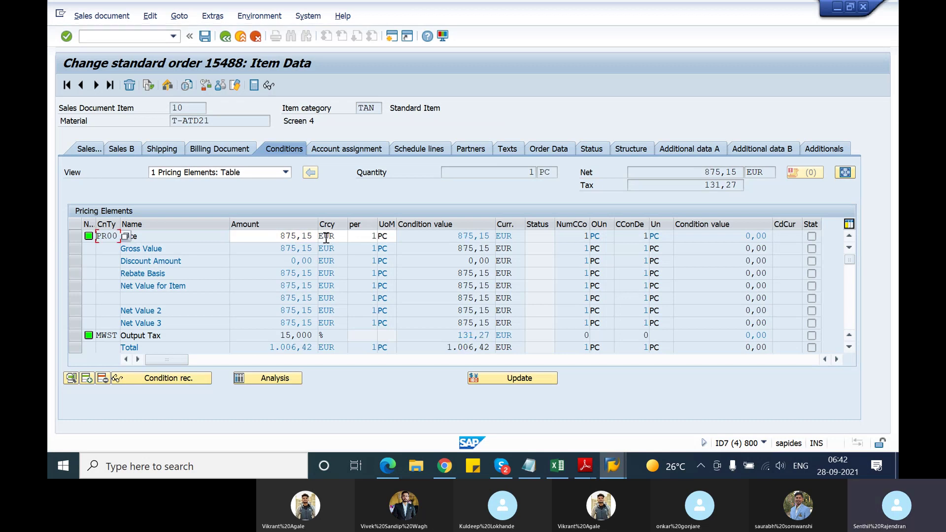
Try PR00 prices of 870,15 EUR and 868,15 EUR for item 10, recalculating the total for each
left_click(300, 240)
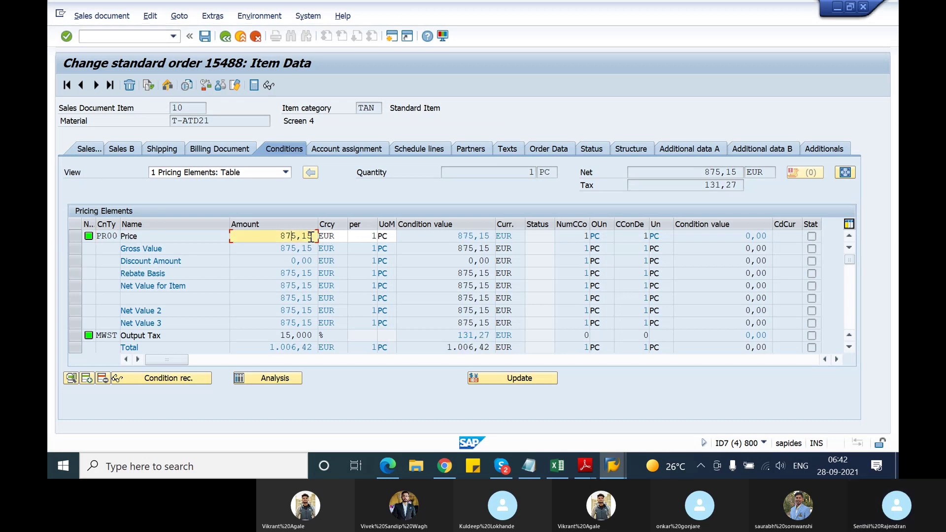
key("BackSpace")
type("0")
key("Return")
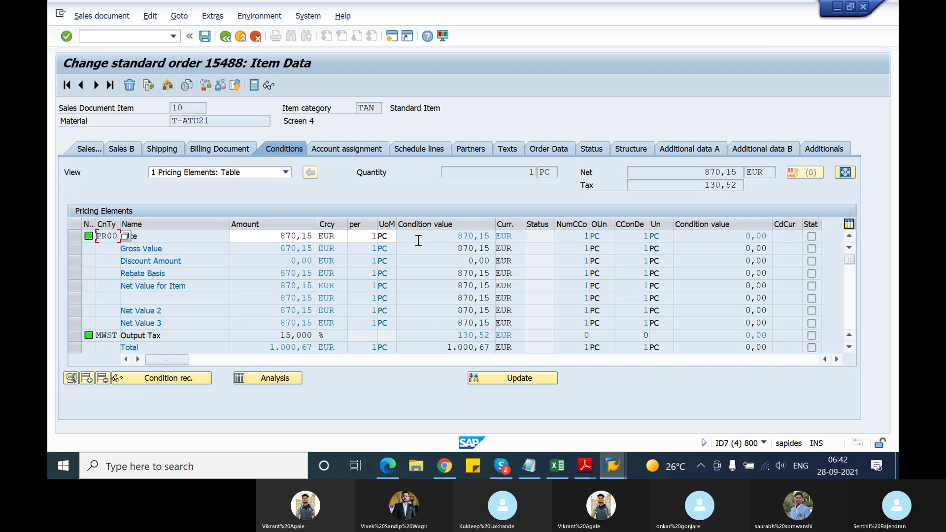
left_click(315, 237)
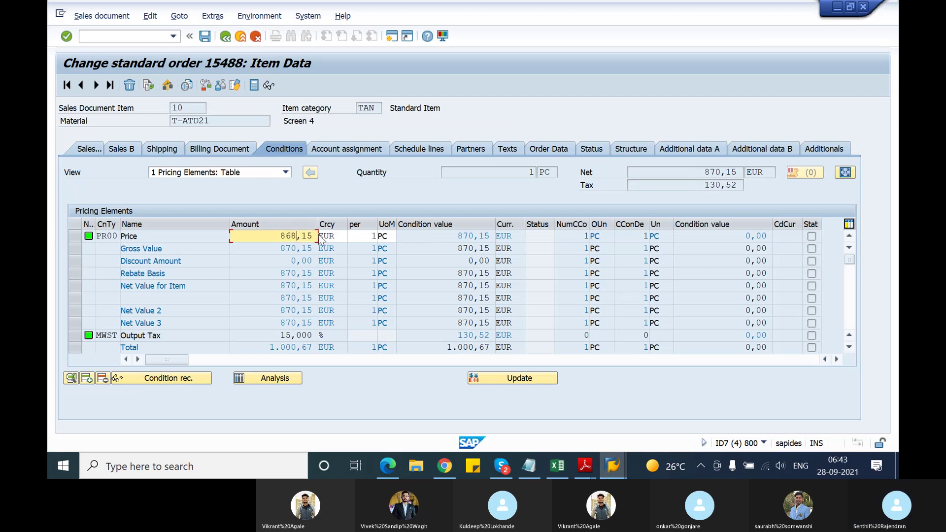
key("Return")
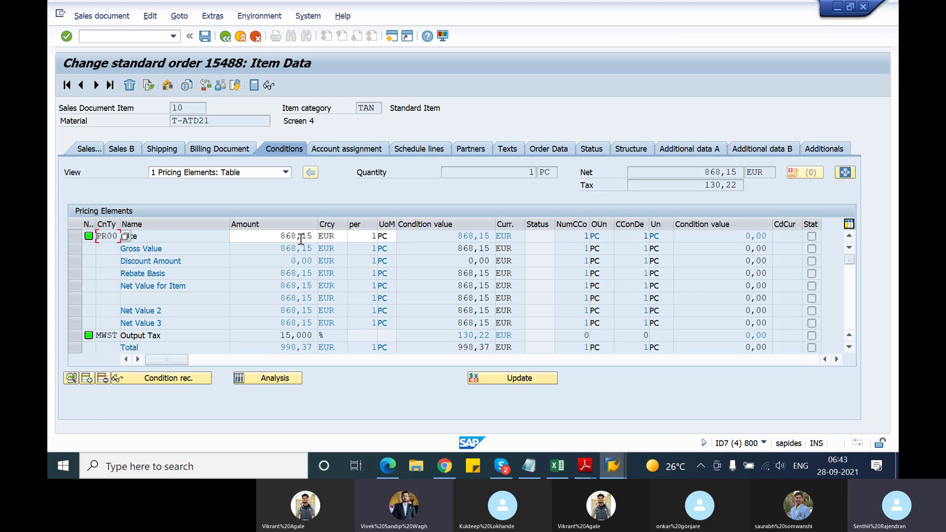
Try PR00 prices of 869,15 EUR and 869,55 EUR for item 10, recalculating after each entry
left_click(300, 237)
type("9")
key("Return")
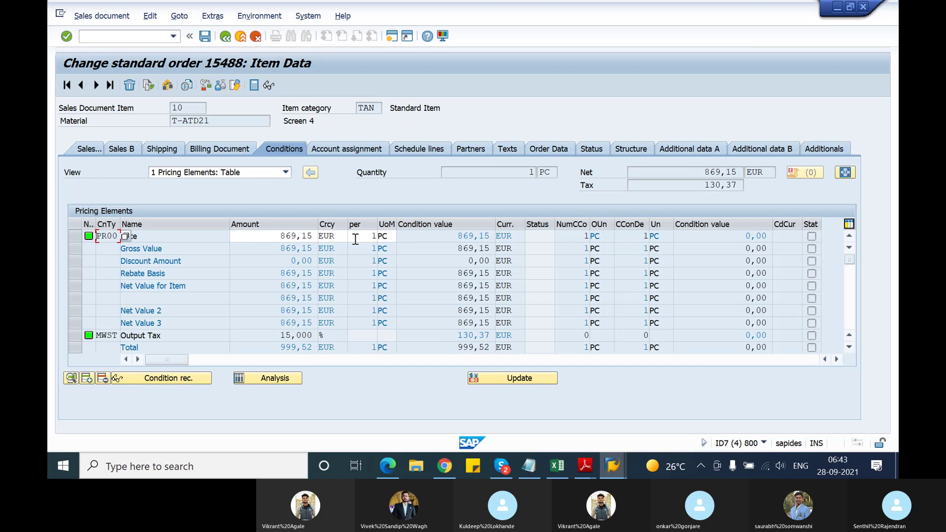
left_click(300, 236)
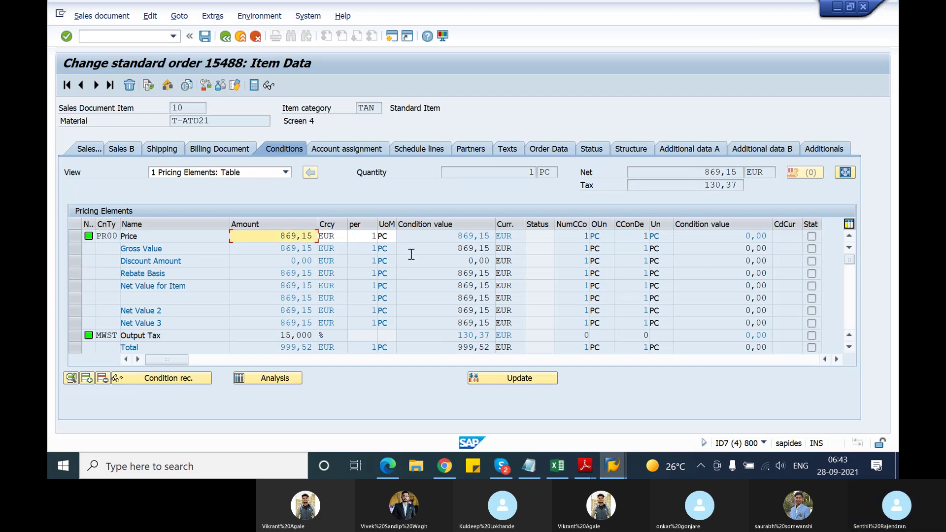
type("5")
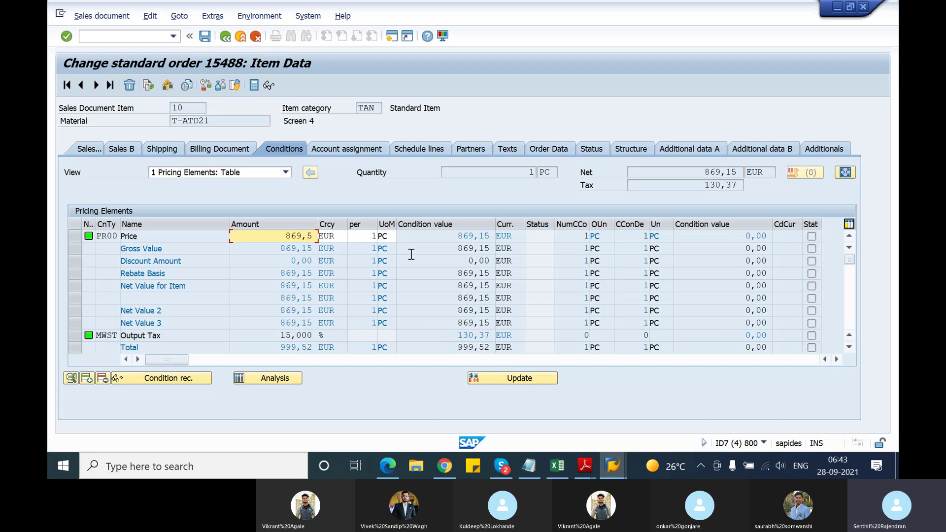
type("5")
key("Return")
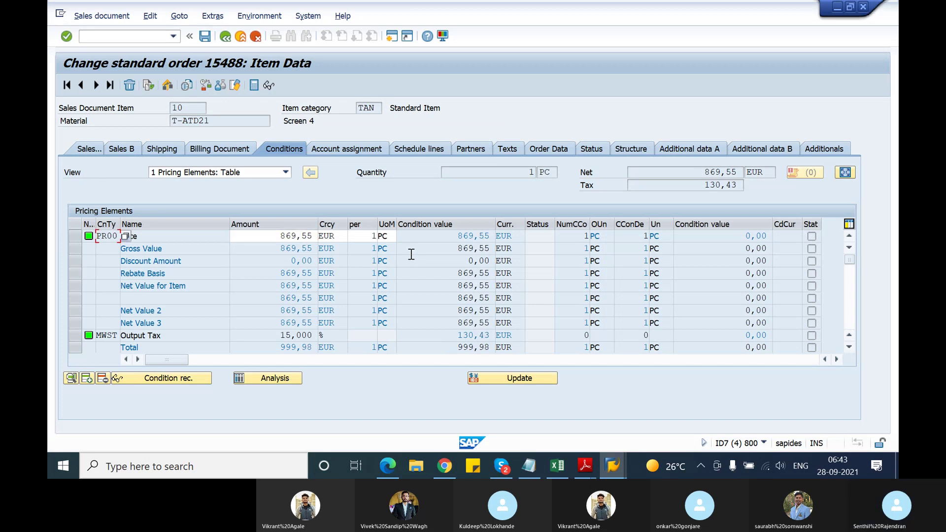
Try PR00 prices of 869,56 EUR and 869,57 EUR for item 10, recalculating the total for each
left_click(310, 236)
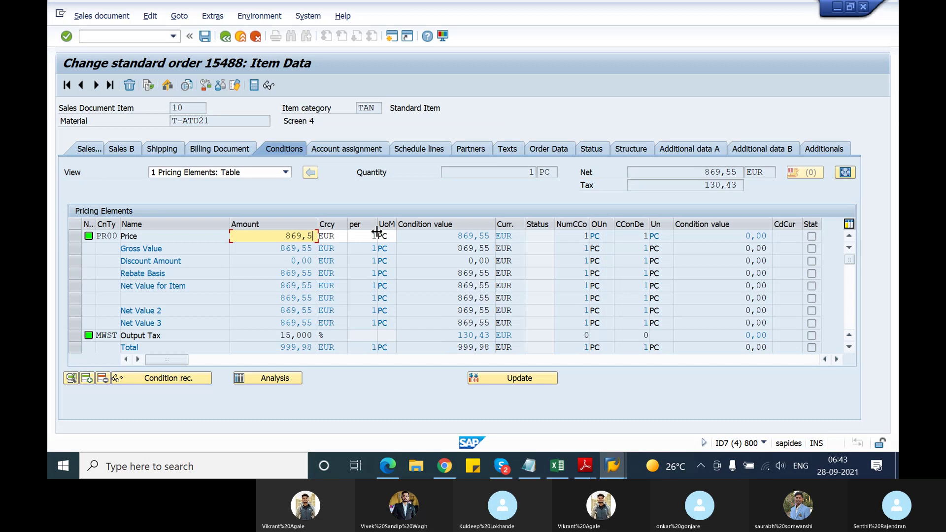
type("6")
key("Return")
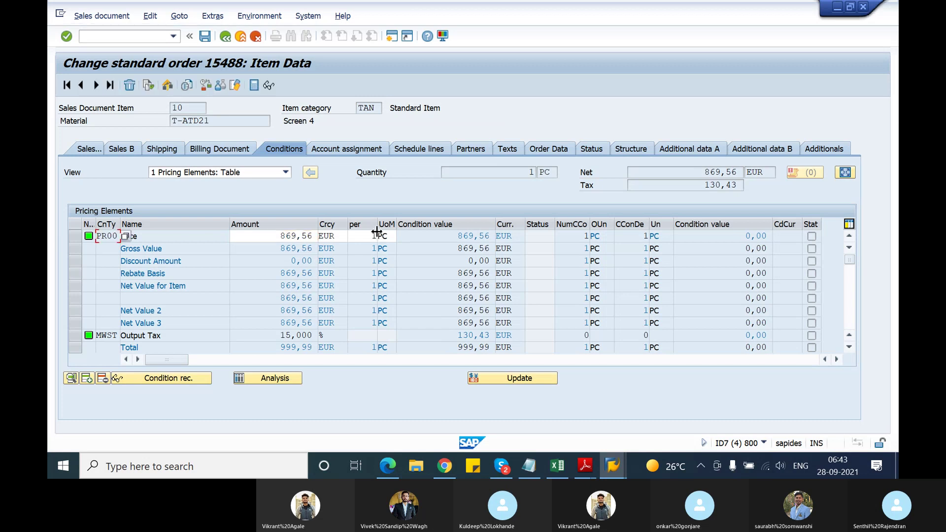
left_click(308, 236)
key("BackSpace")
type("7")
key("Return")
Set the PR00 price of item 10 back to 869,56 EUR and save the standard order from its overview
left_click(308, 237)
type("6")
key("Return")
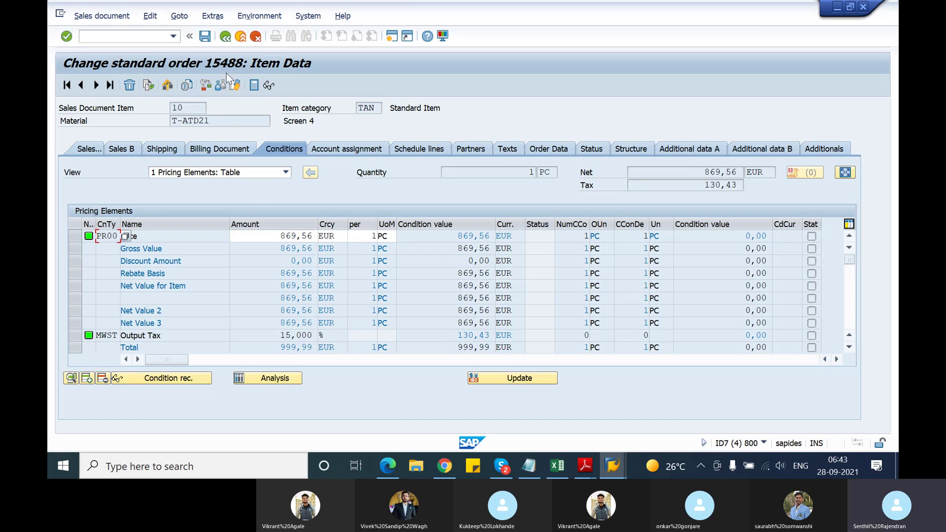
left_click(222, 39)
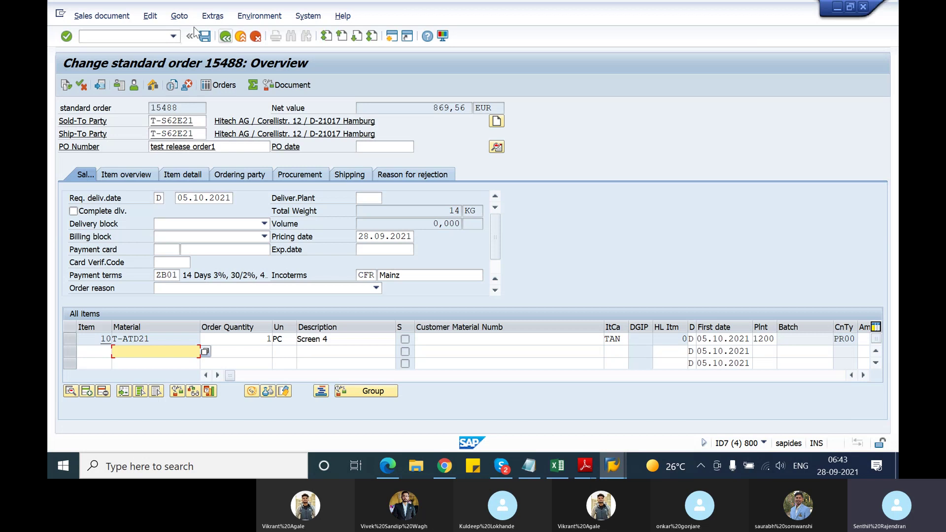
left_click(207, 35)
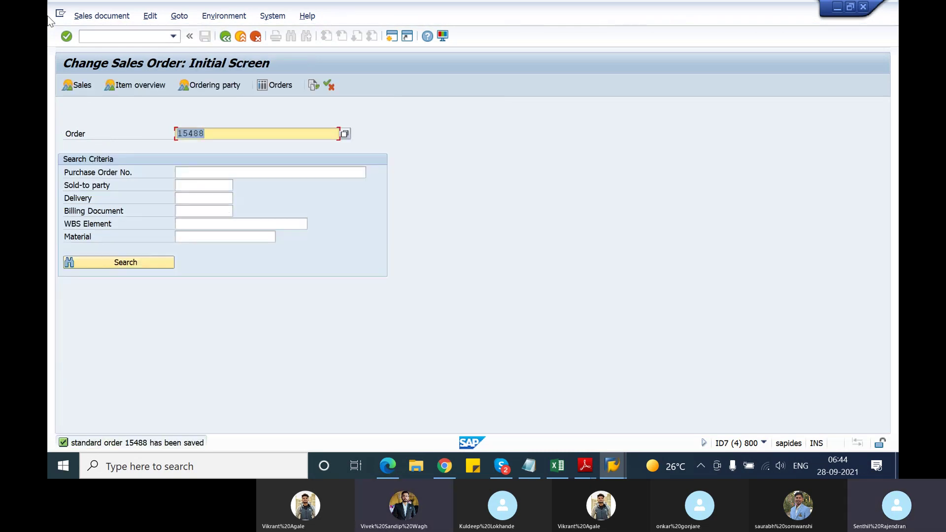
Display the saved standard order and check its document flow, ending on the initial display screen
left_click(81, 15)
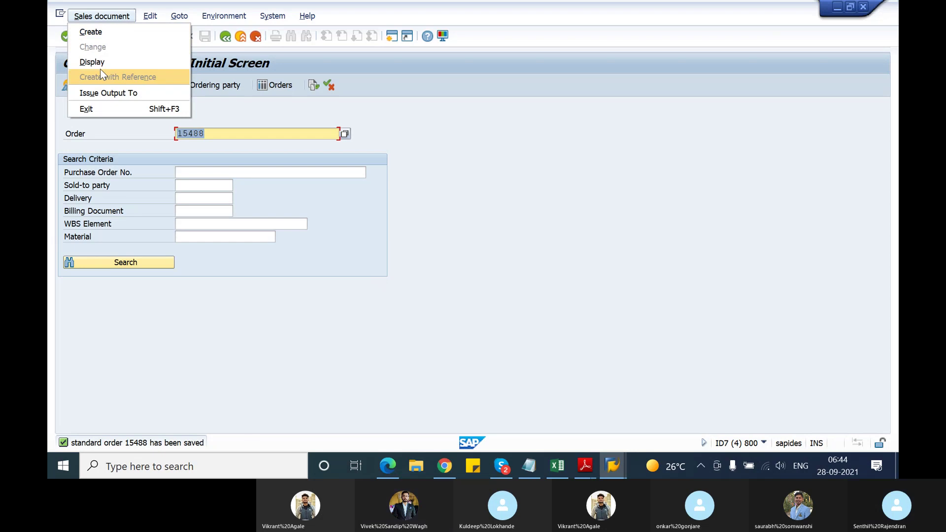
left_click(102, 63)
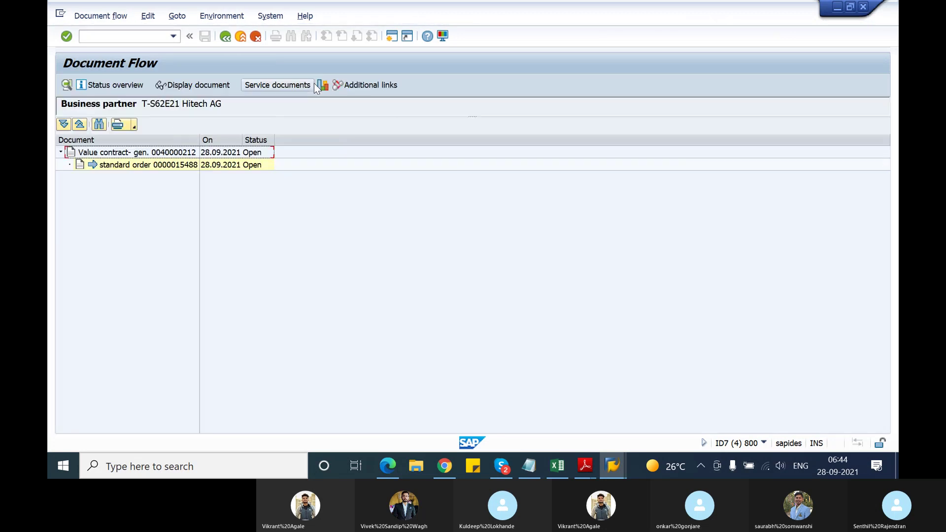
left_click(225, 37)
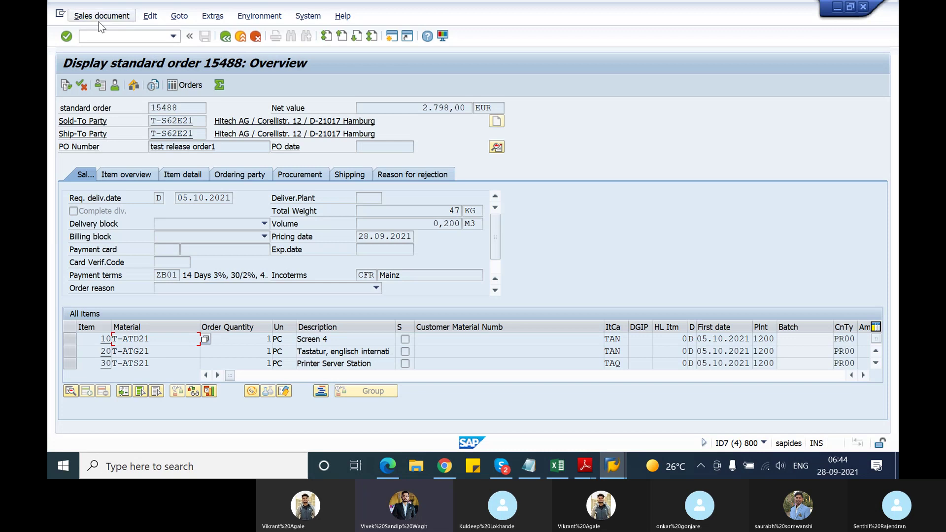
left_click(227, 41)
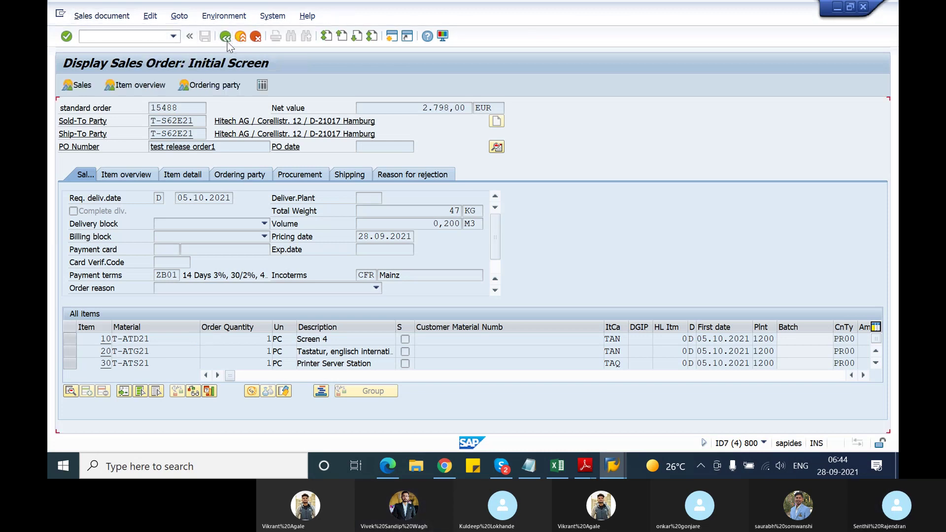
Try to reopen the standard order in change mode
left_click(93, 15)
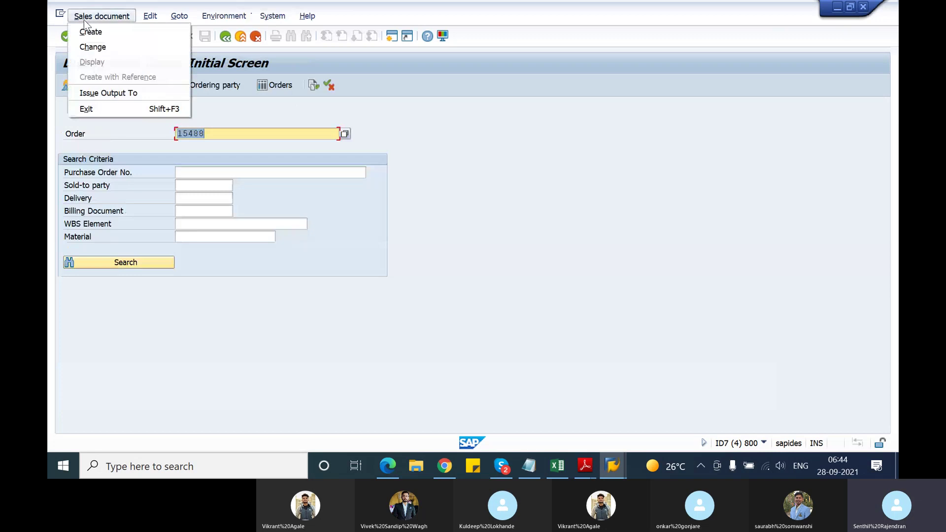
left_click(96, 44)
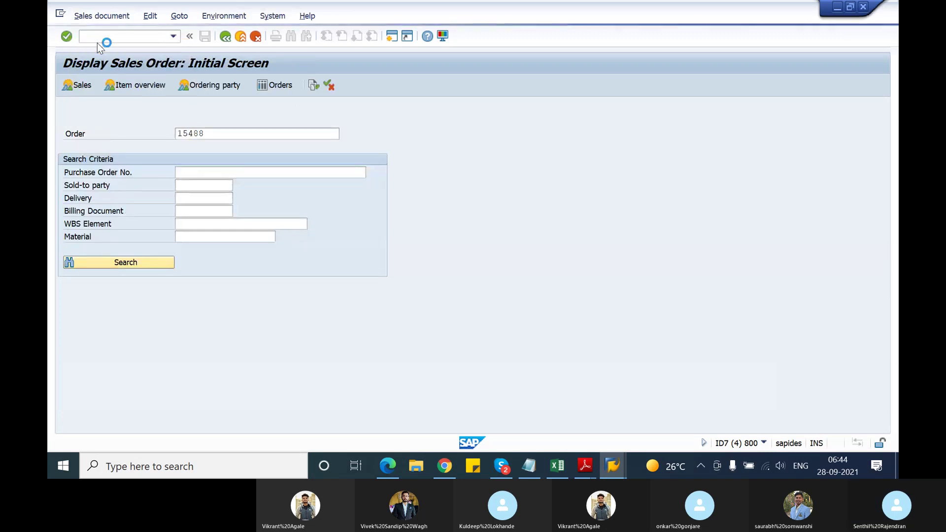
key("Return")
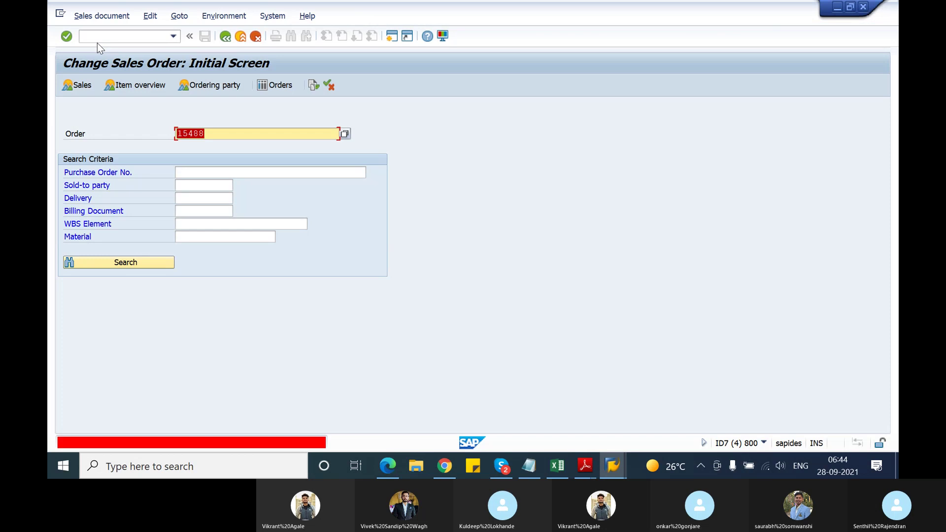
key("Return")
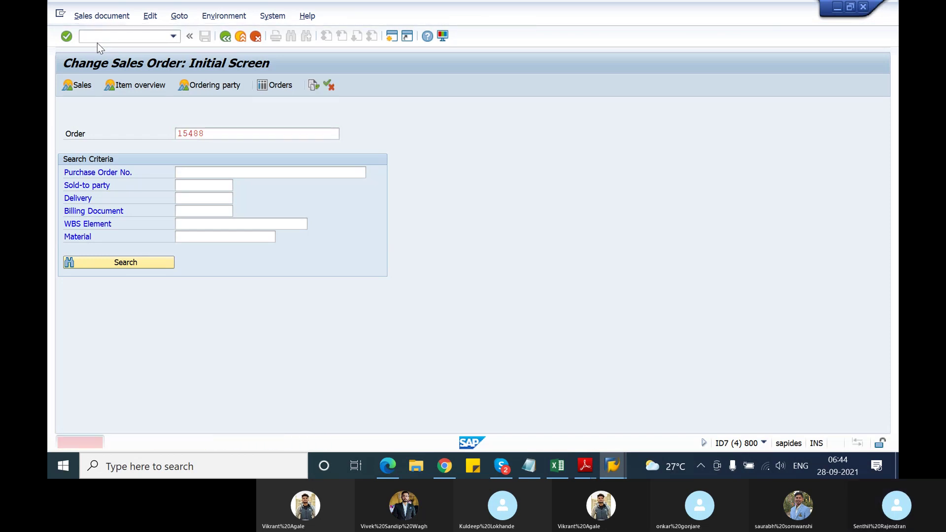
key("Return")
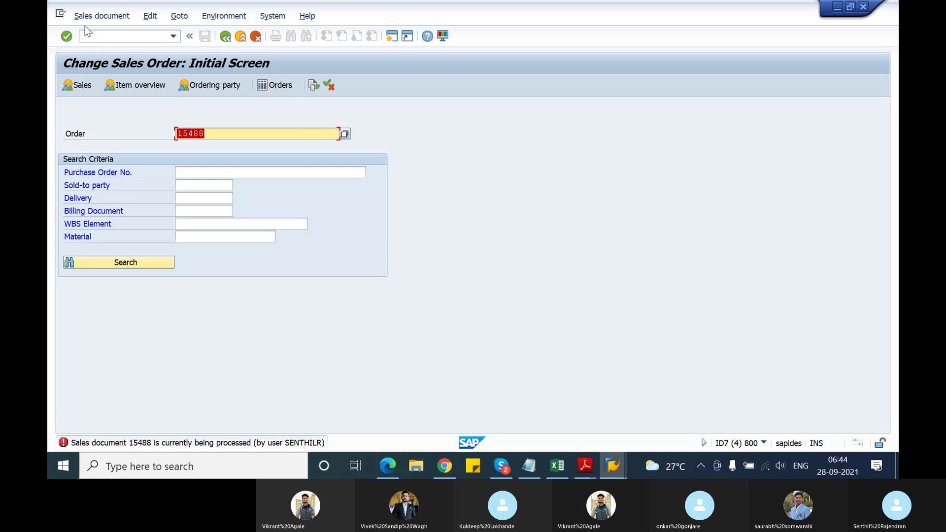
Display the standard order and start the creation of an outbound delivery from it
left_click(88, 17)
left_click(95, 64)
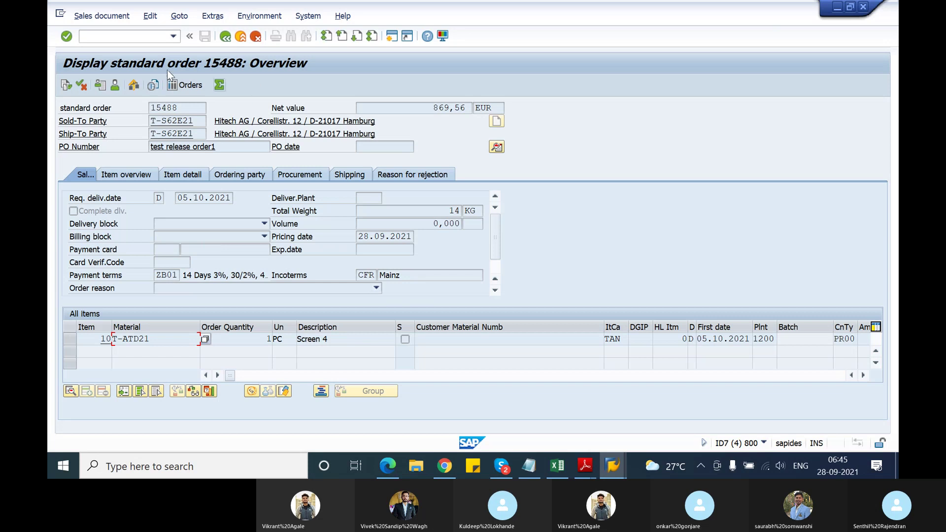
left_click(101, 16)
left_click(101, 115)
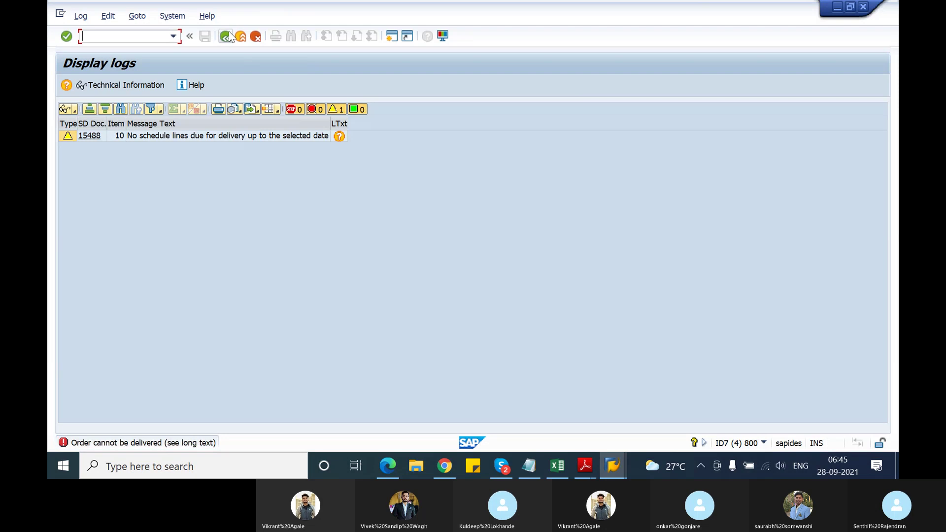
Leave the delivery log, create the order's outbound delivery with selection date 31.10.2021 and save it
left_click(225, 36)
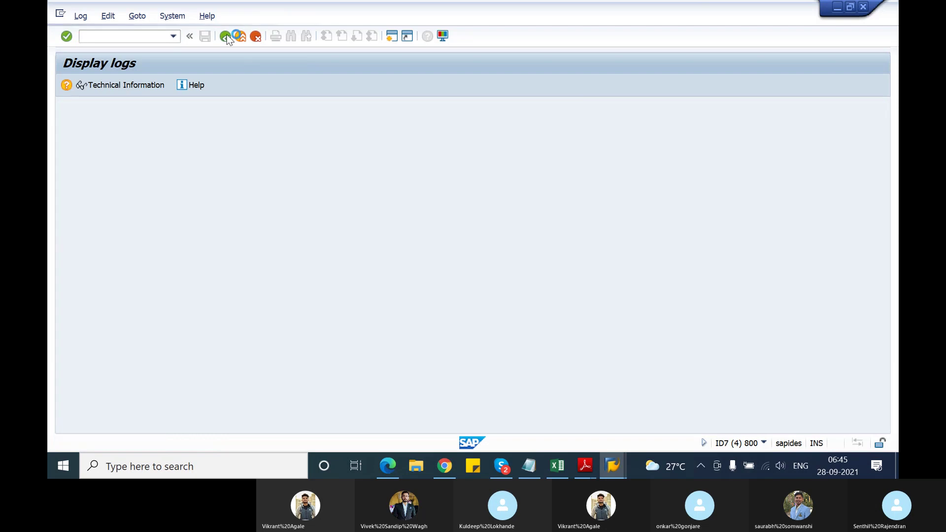
left_click(199, 171)
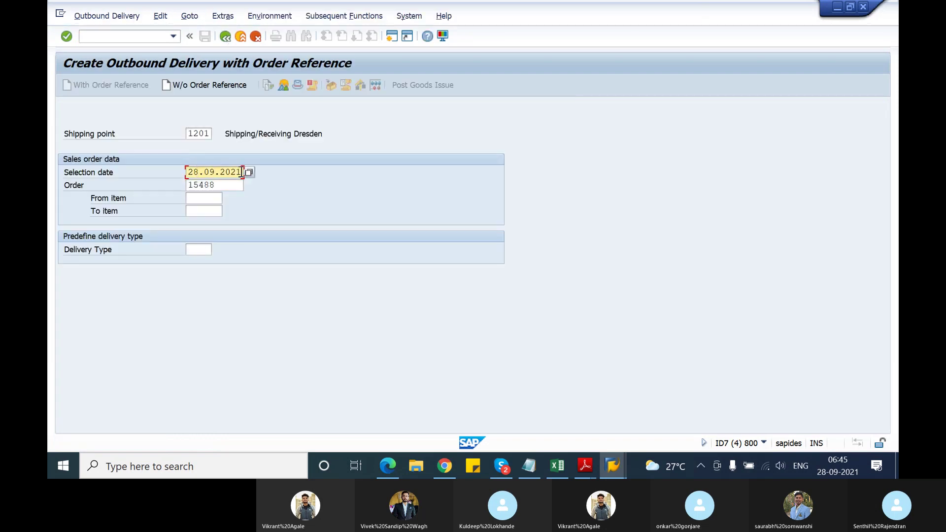
type("31")
key("Return")
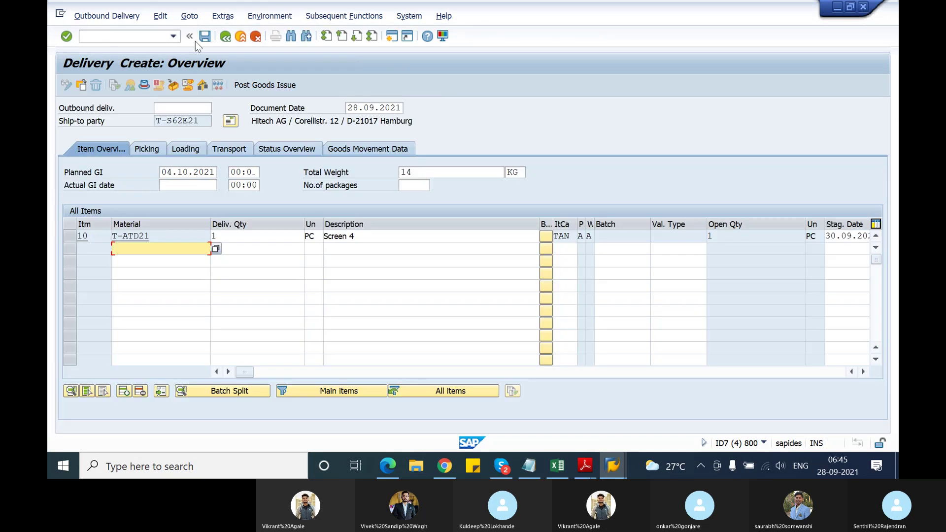
left_click(205, 37)
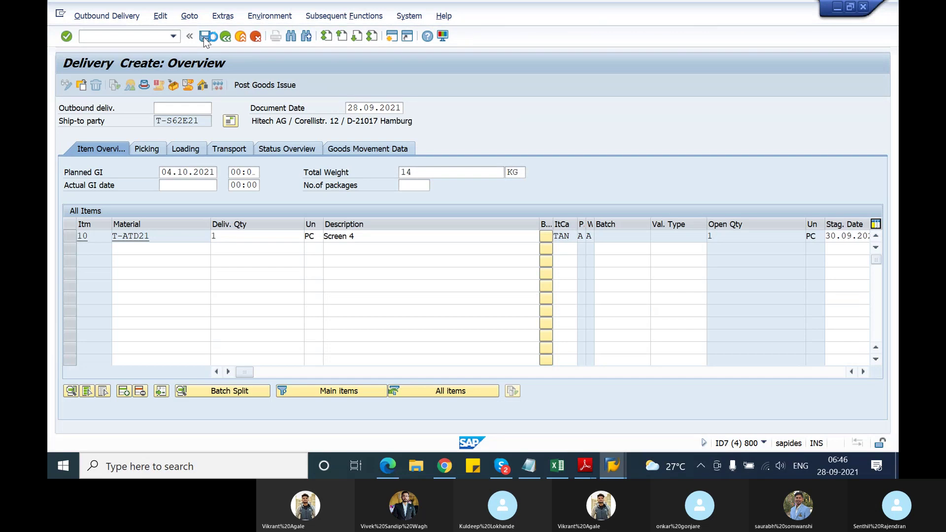
left_click(203, 37)
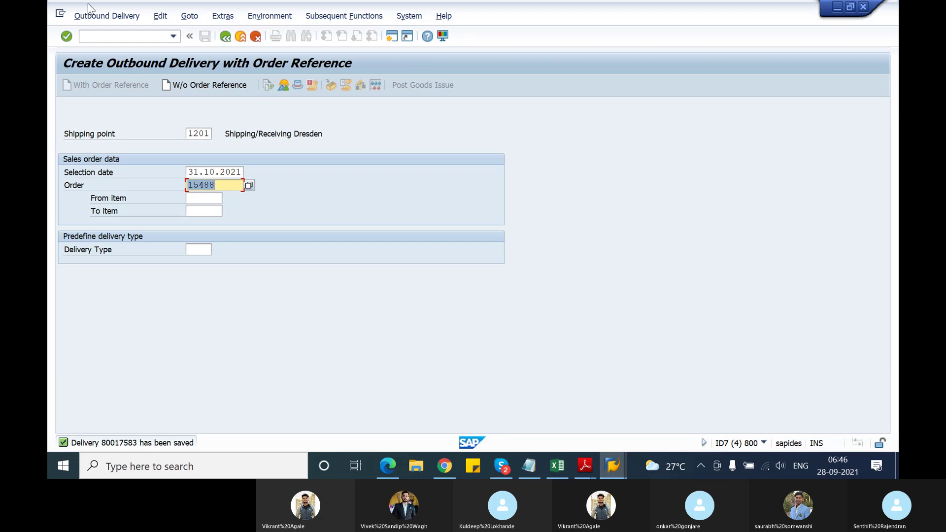
Display the new outbound delivery and check the value contract and order in its document flow
left_click(99, 15)
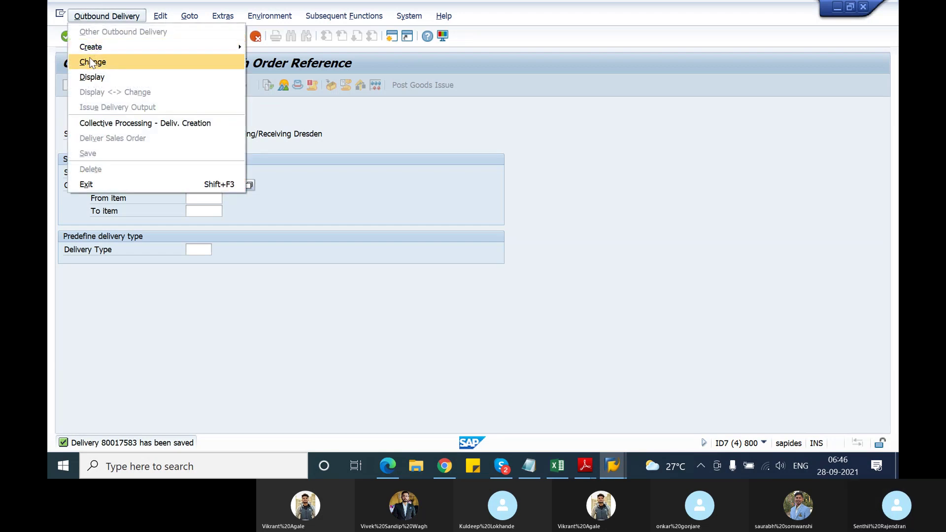
left_click(90, 71)
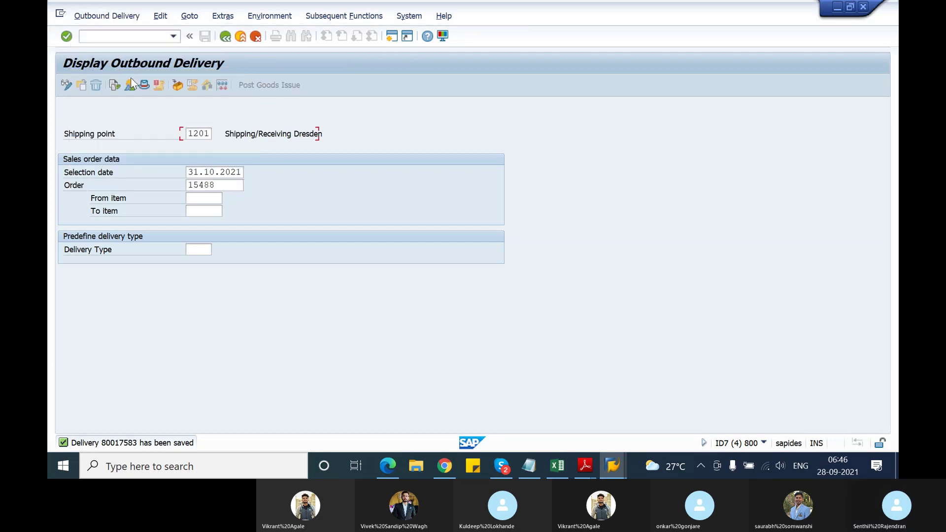
left_click(114, 84)
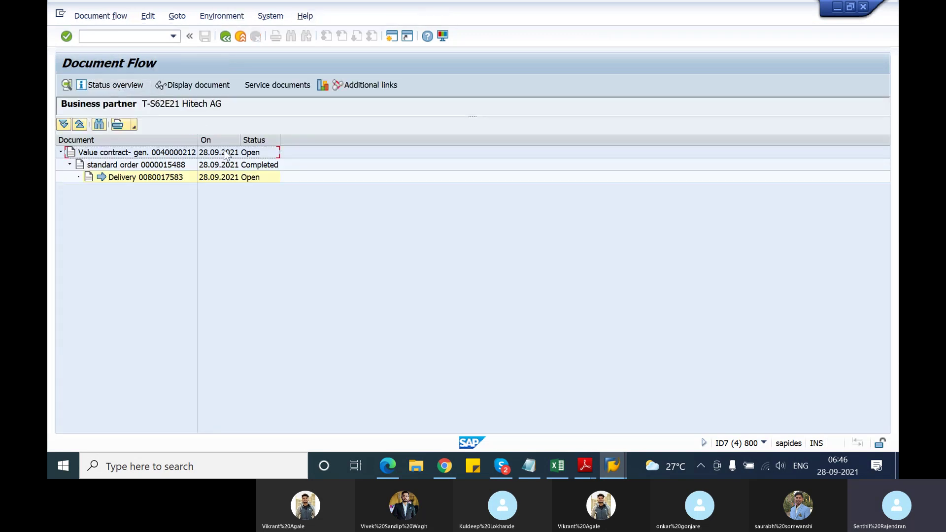
left_click(173, 153)
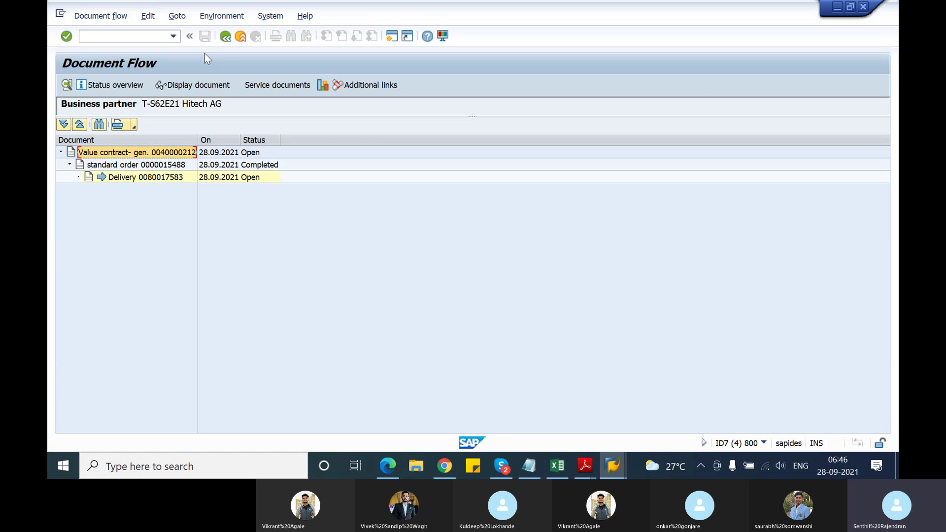
left_click(224, 38)
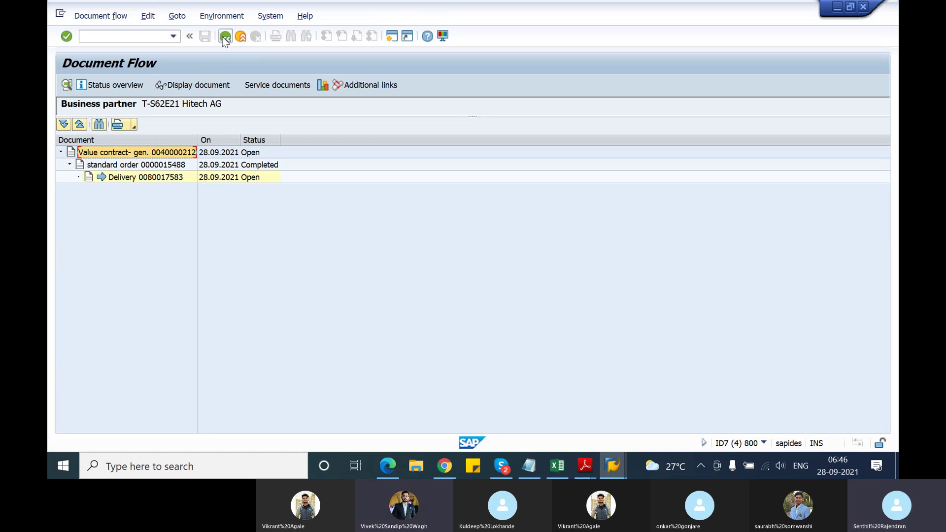
Leave the delivery's document flow and open the initial screen for creating a sales order
left_click(394, 38)
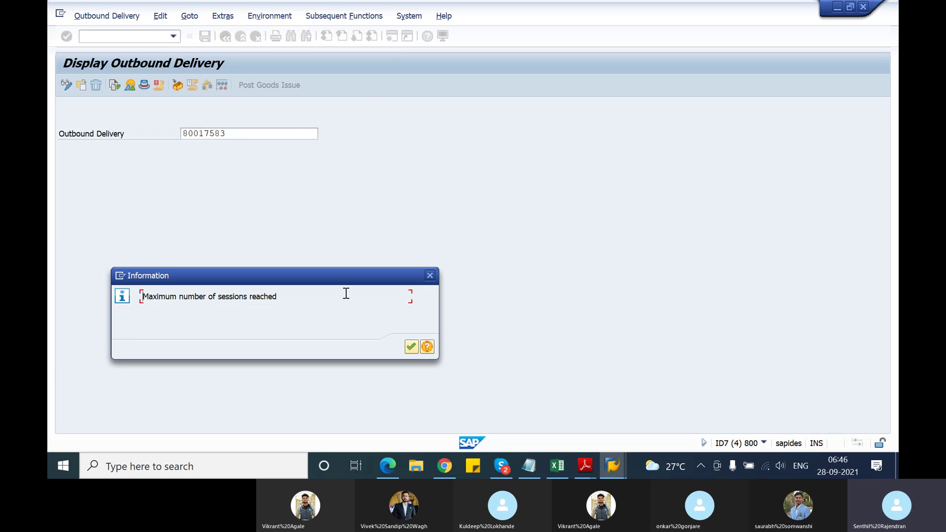
key("Return")
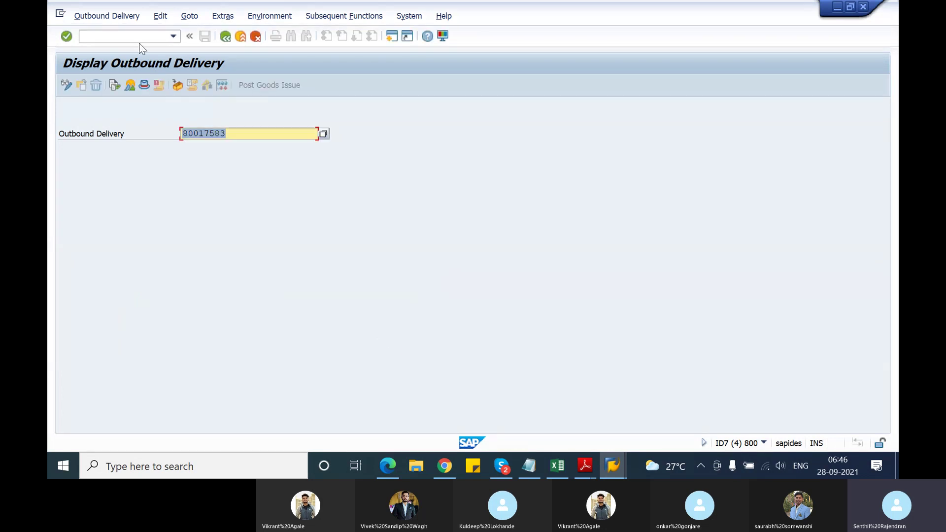
left_click(140, 38)
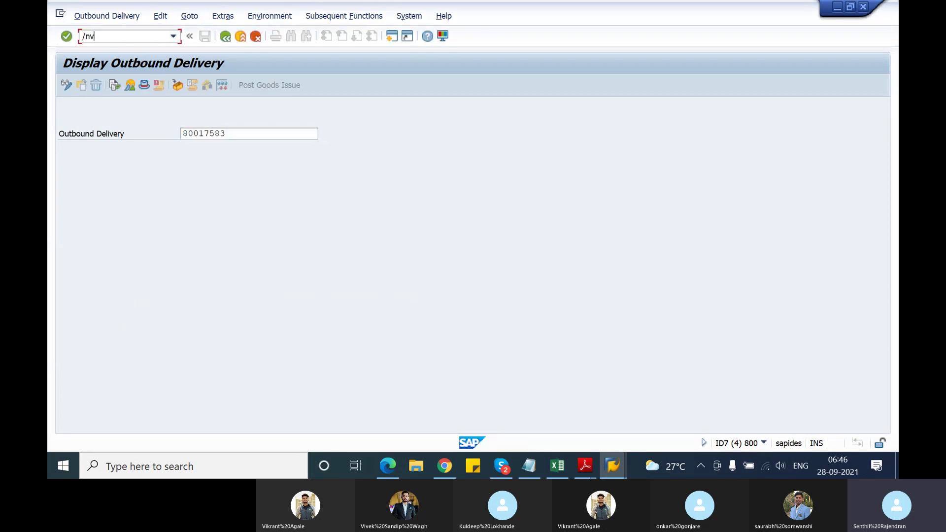
type("/nva03")
key("Return")
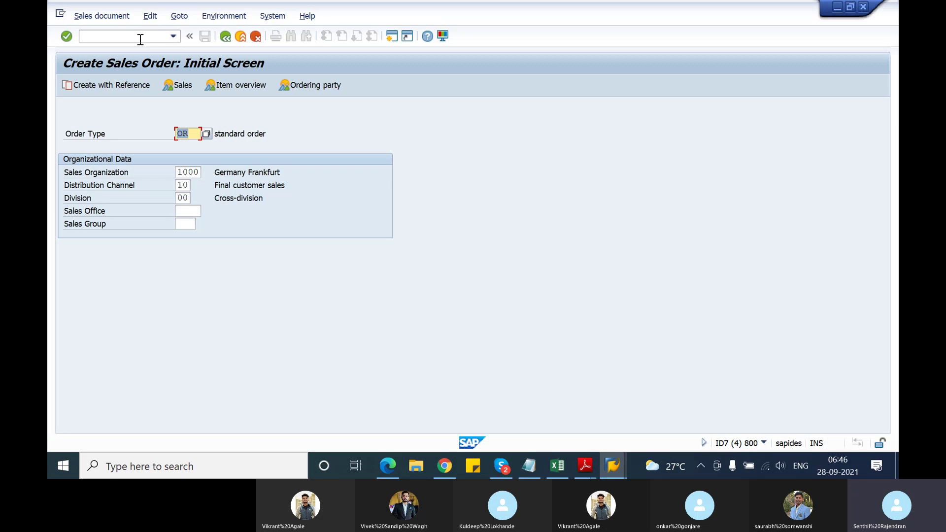
Create the standard order with reference to the value contract, keeping requested delivery date 05.10.2021, and copy the contract
left_click(95, 84)
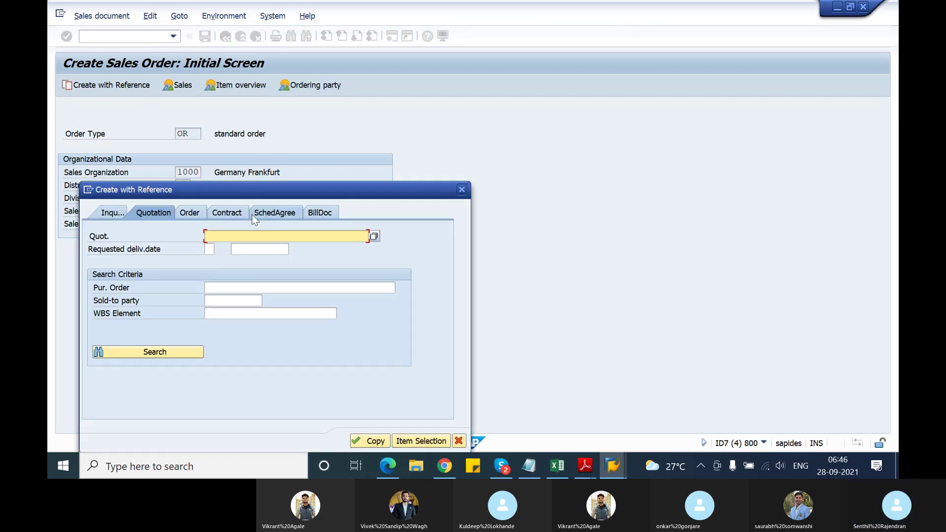
left_click(241, 214)
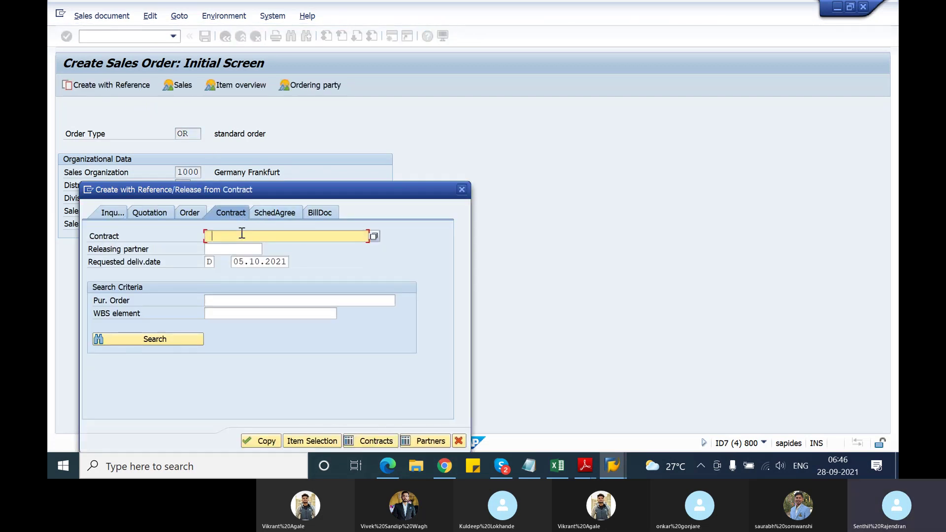
left_click(242, 234)
left_click(245, 245)
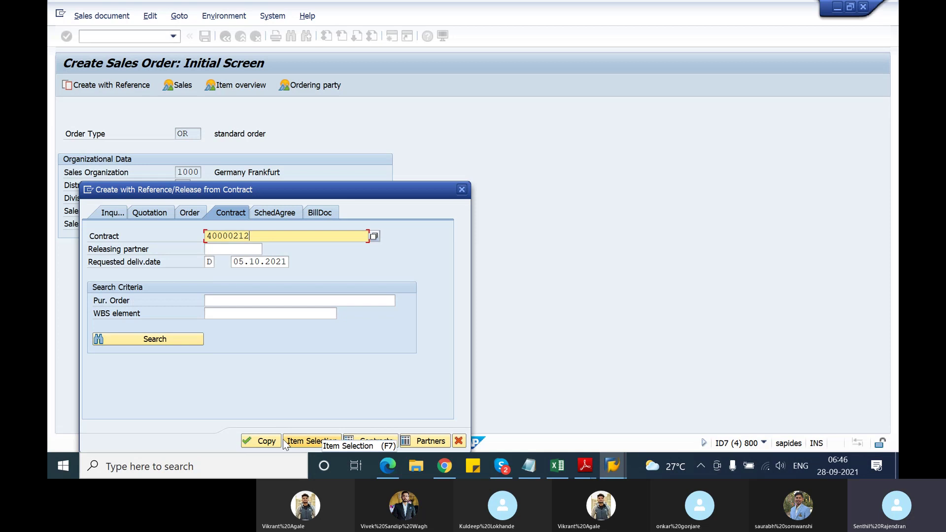
left_click(273, 439)
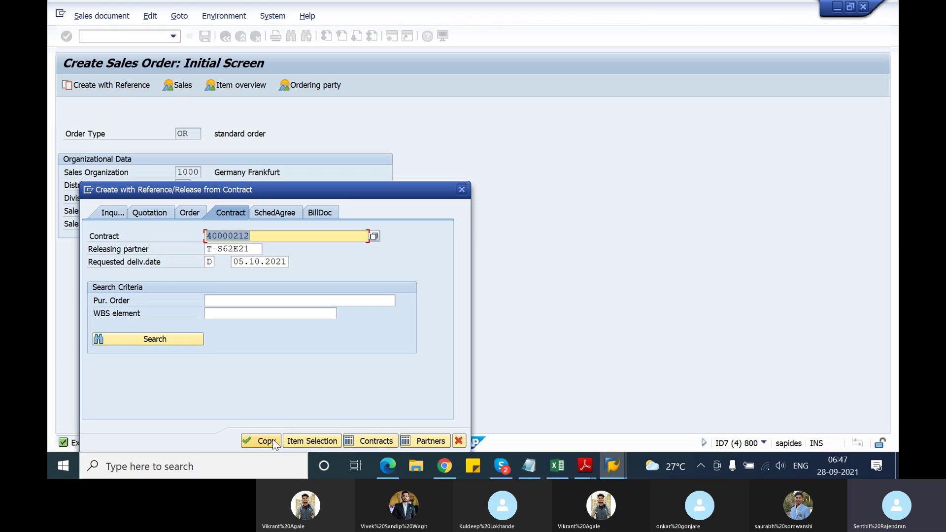
left_click(273, 439)
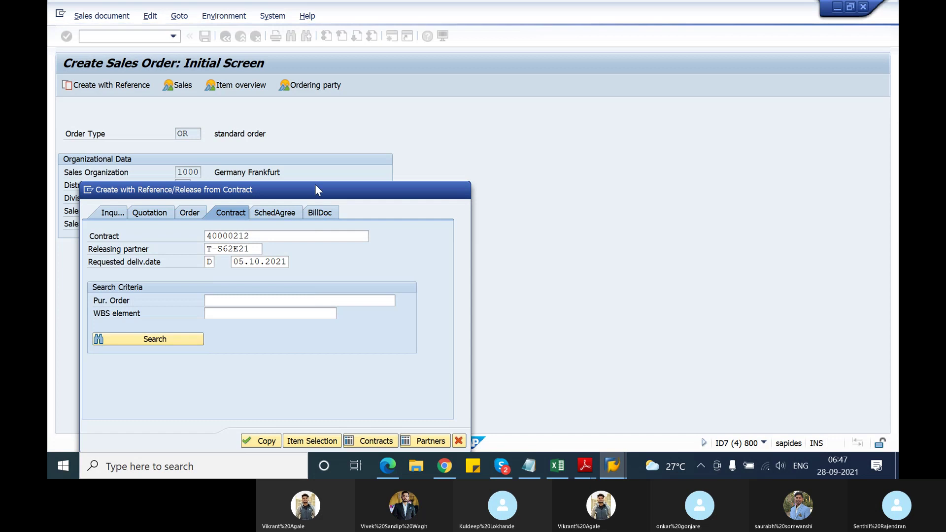
left_click_drag(317, 189, 505, 111)
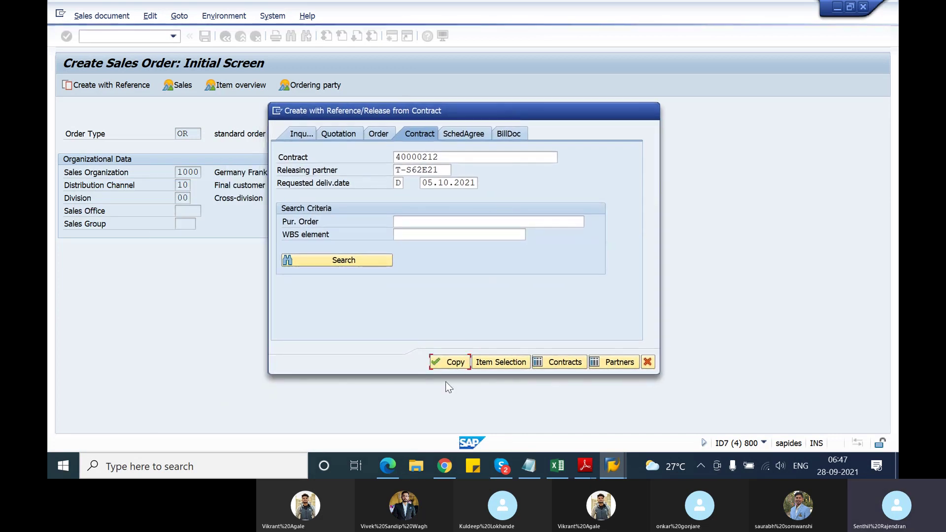
left_click(454, 362)
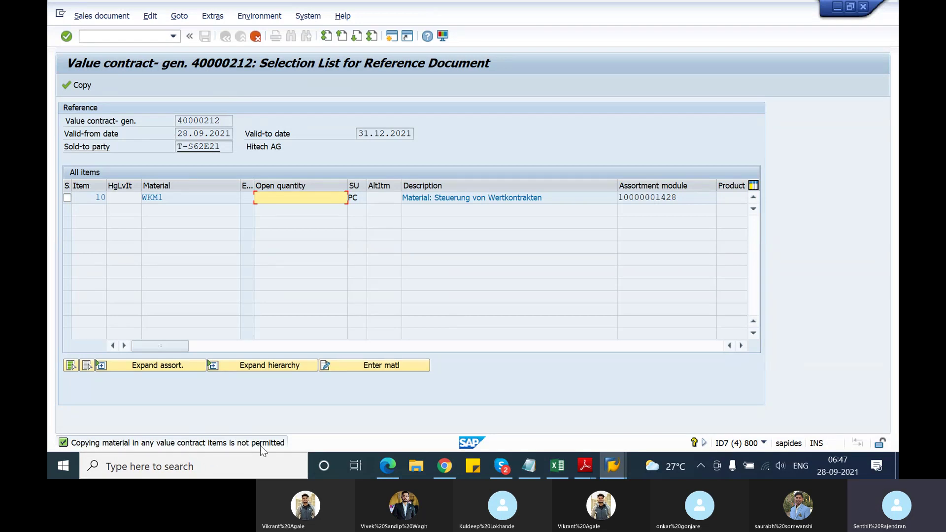
Expand the assortment of contract item 10, set the order quantity of T-ATD21 to 1 and copy it into the order
left_click(67, 196)
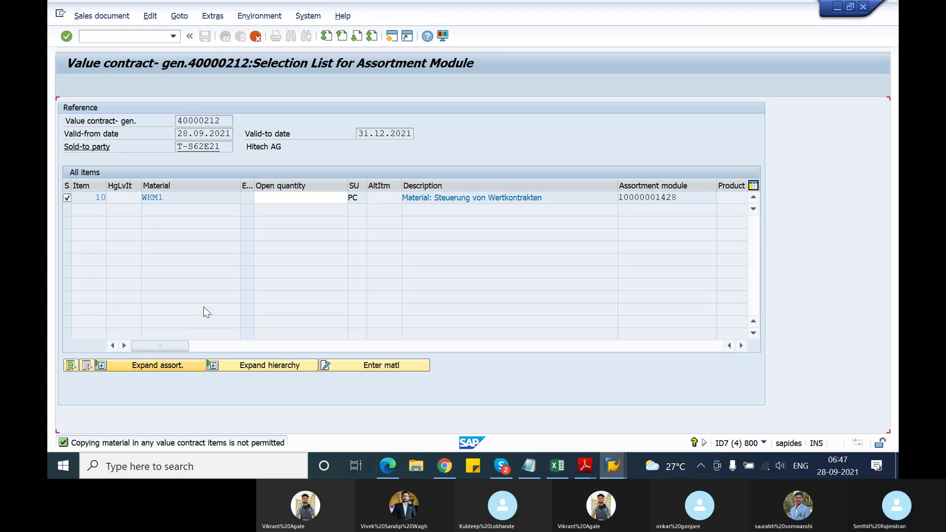
type("1")
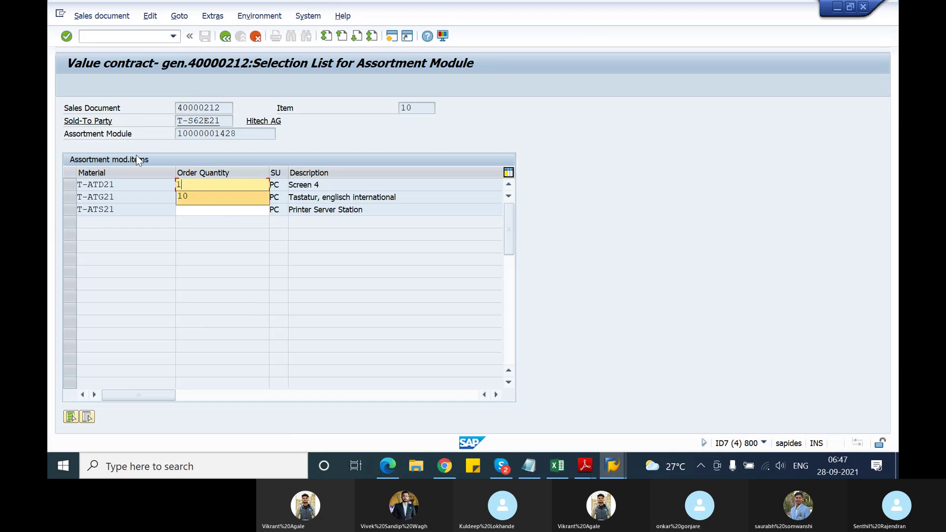
left_click(228, 246)
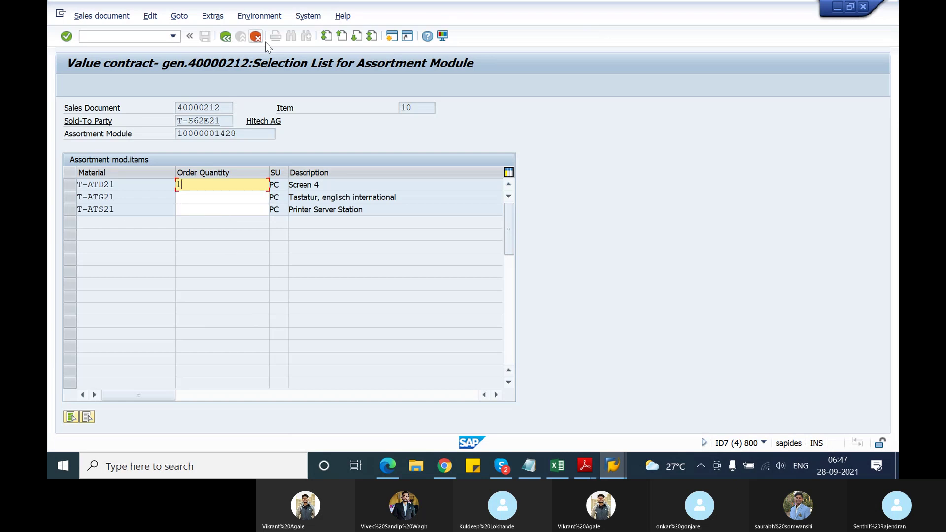
left_click(225, 39)
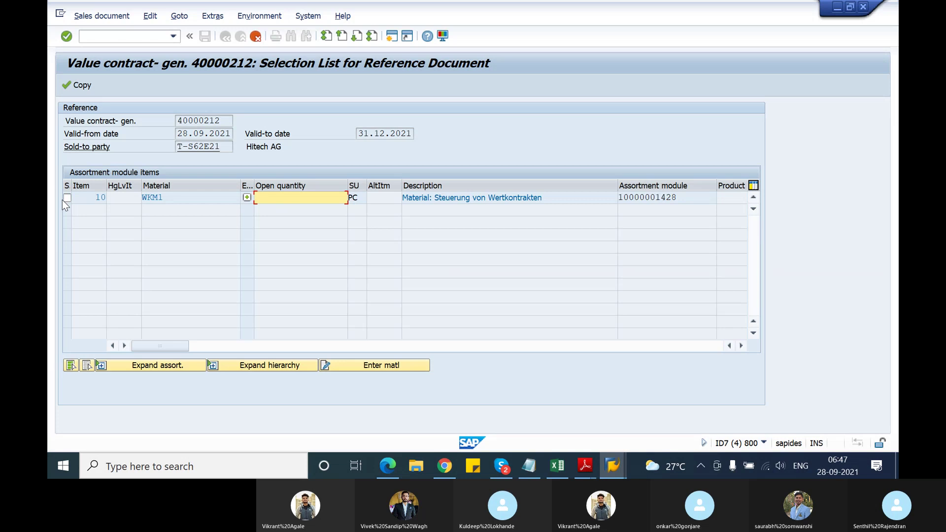
left_click(81, 88)
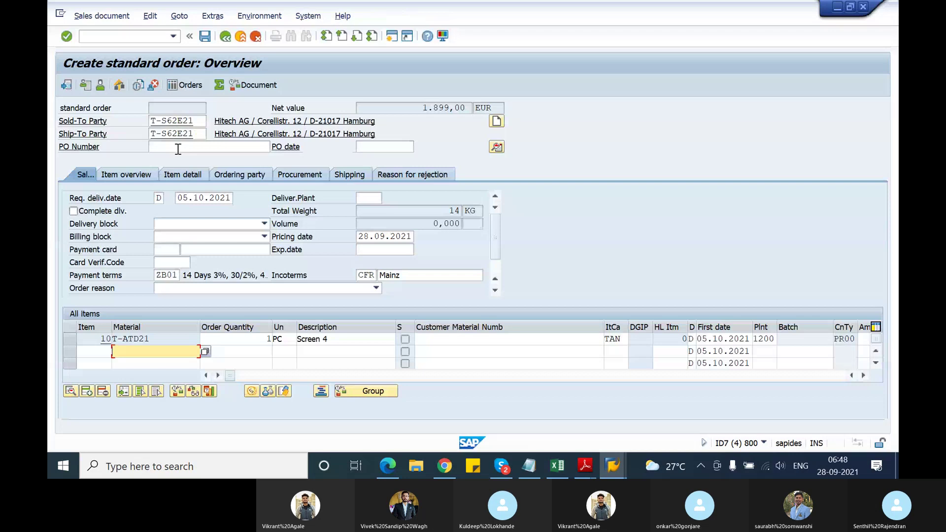
Set the PR00 price of the T-ATD21 item to 1 EUR in its pricing conditions
double_click(221, 339)
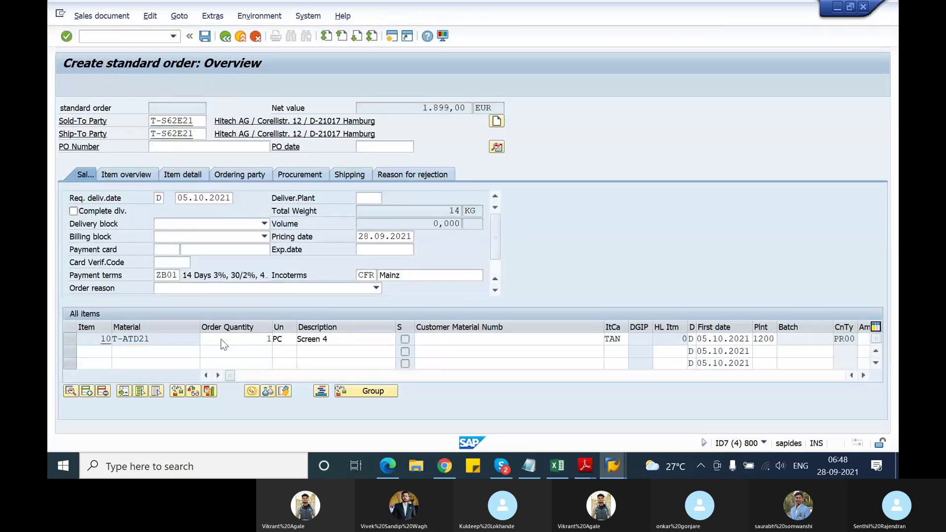
left_click(290, 151)
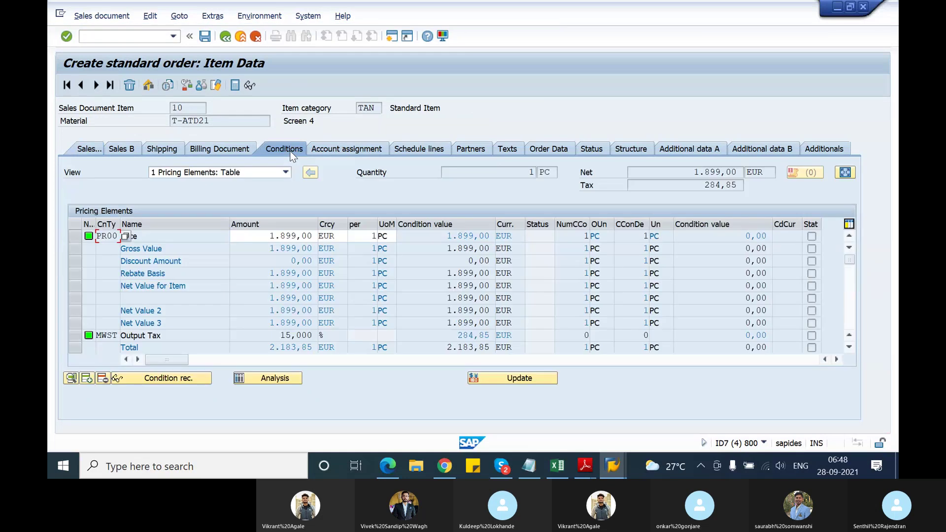
left_click(271, 238)
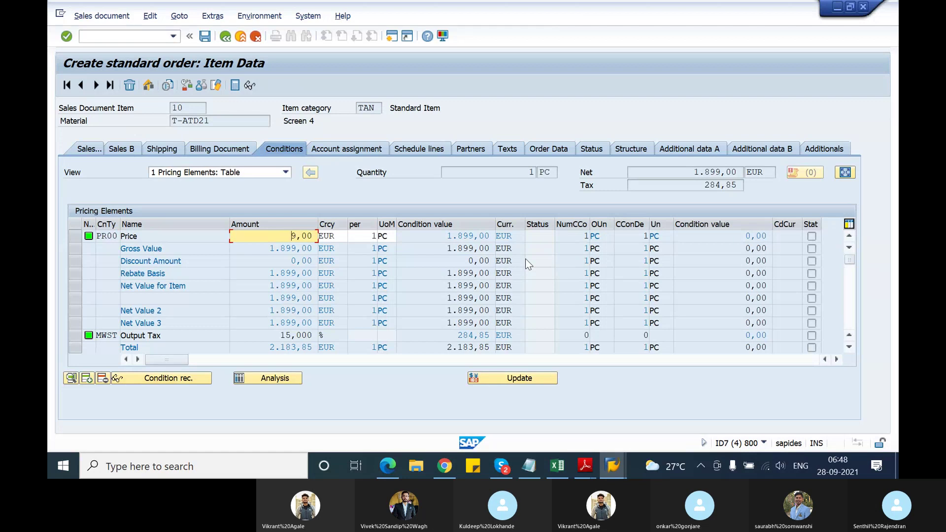
type("1")
key("Return")
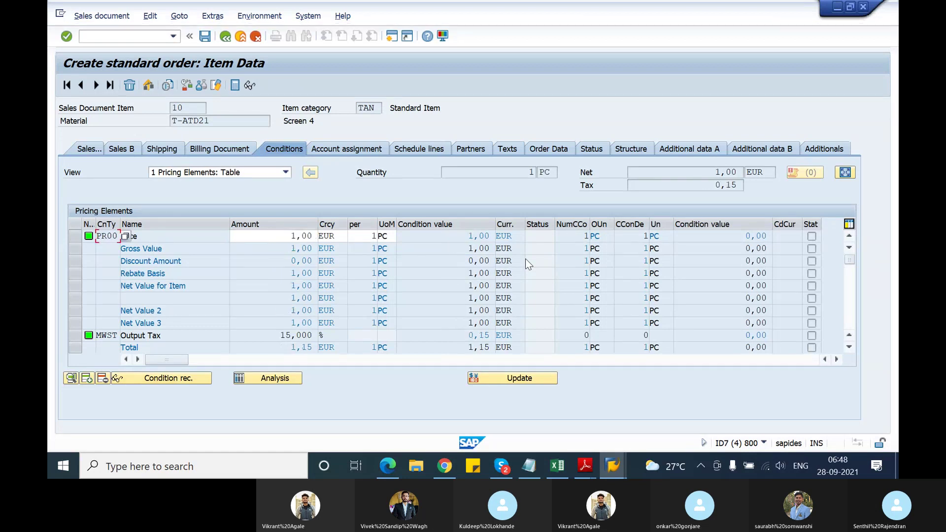
Try to save the standard order and check its incompletion log
left_click(206, 42)
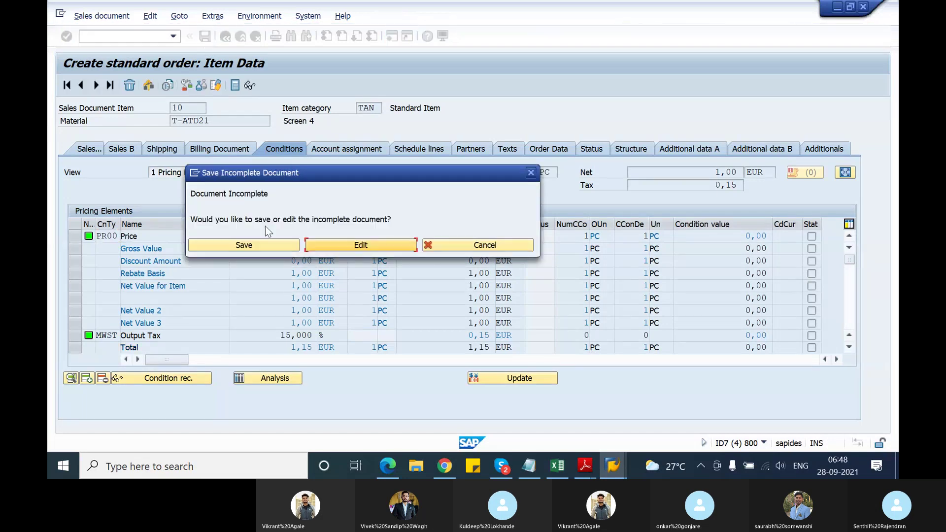
left_click(310, 244)
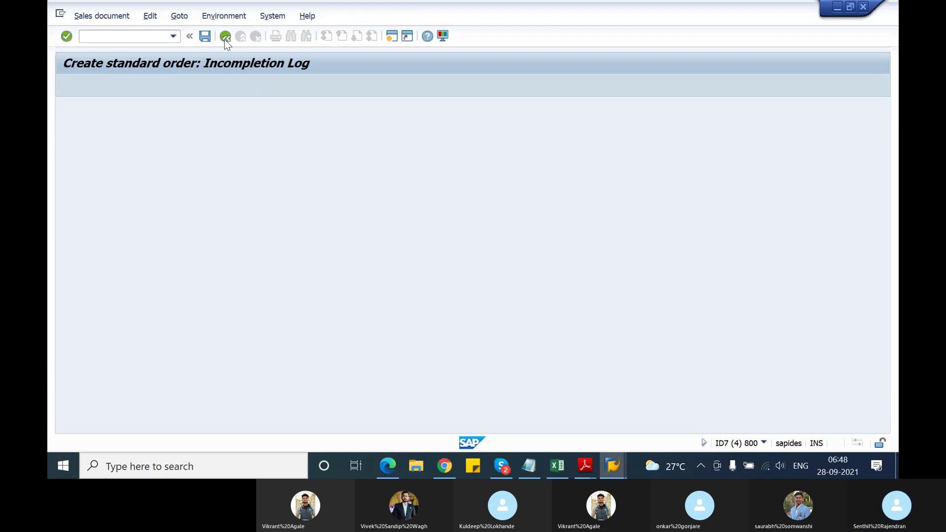
left_click(225, 37)
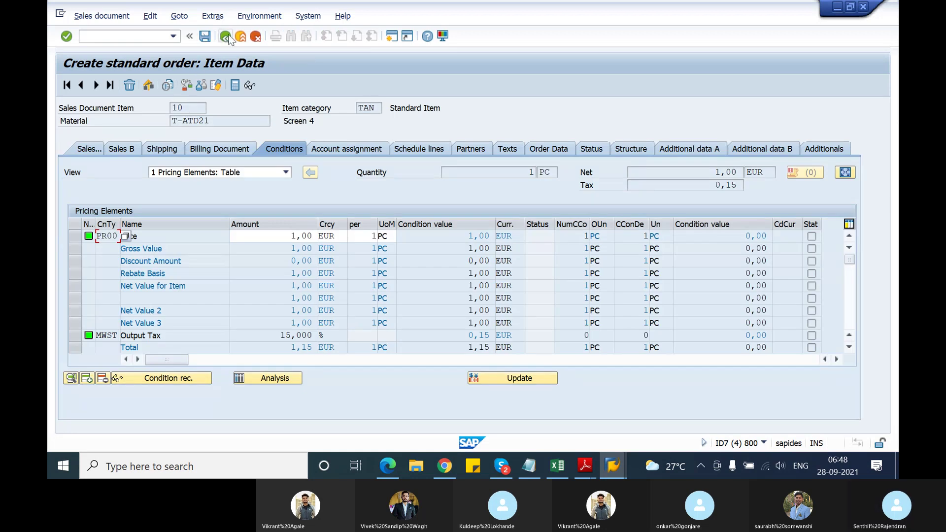
Return to the order overview, enter "test release order2" as the PO number and save the standard order
left_click(225, 37)
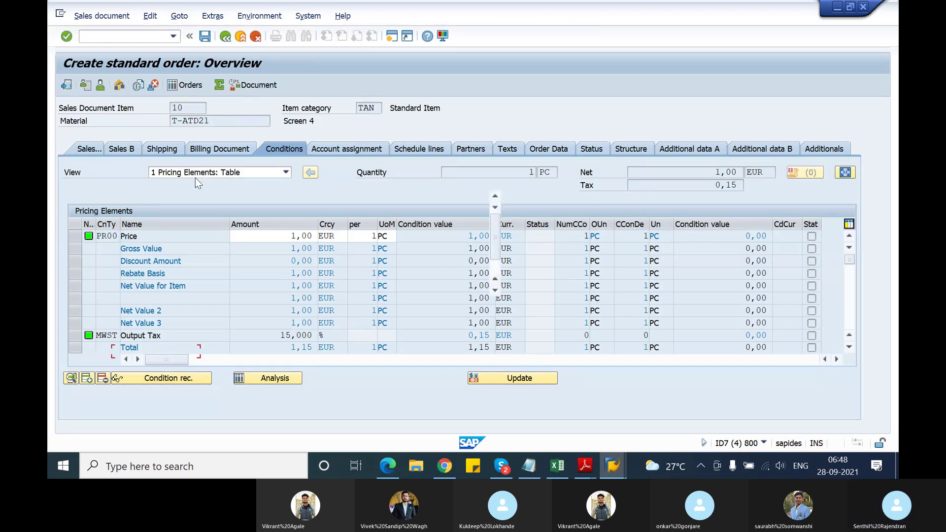
left_click(192, 146)
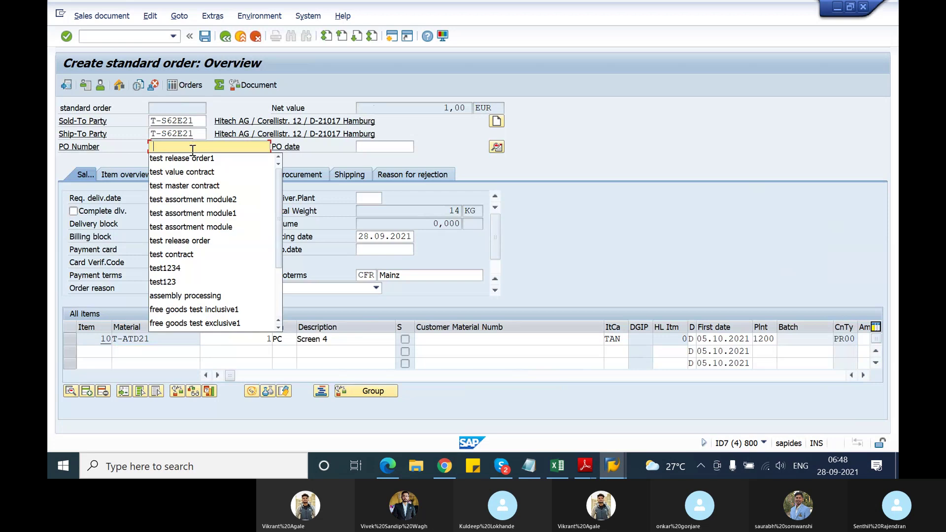
left_click(191, 158)
key("BackSpace")
type("2")
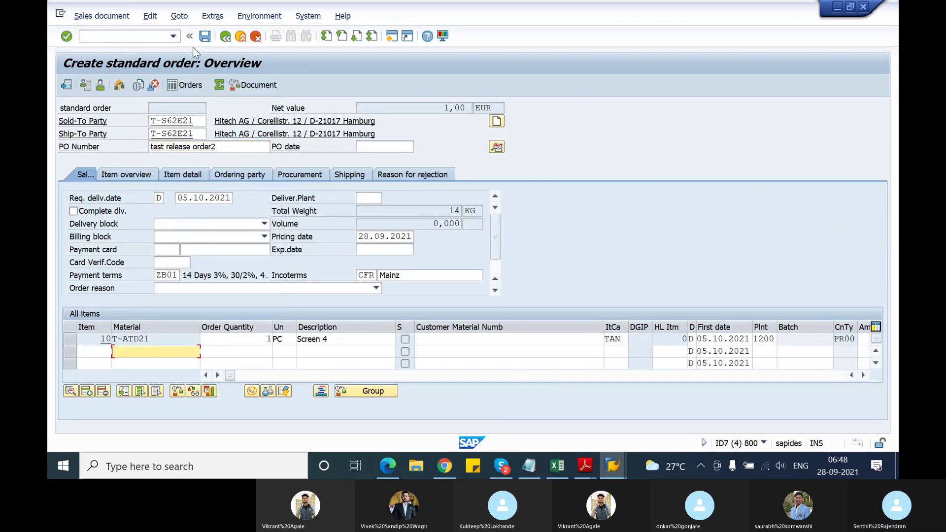
left_click(205, 36)
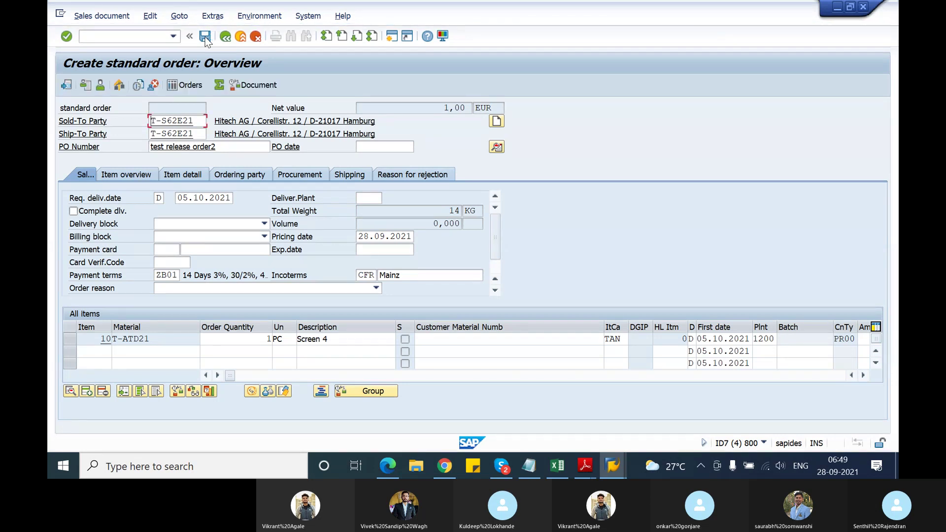
Examine the document flow of the saved standard order through transaction VA03, checking the status of the value contract
left_click(100, 33)
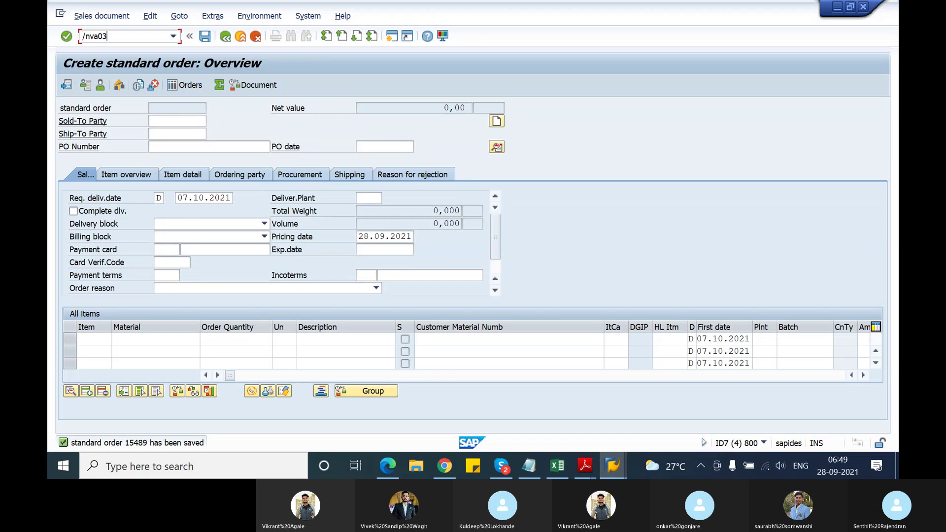
key("Return")
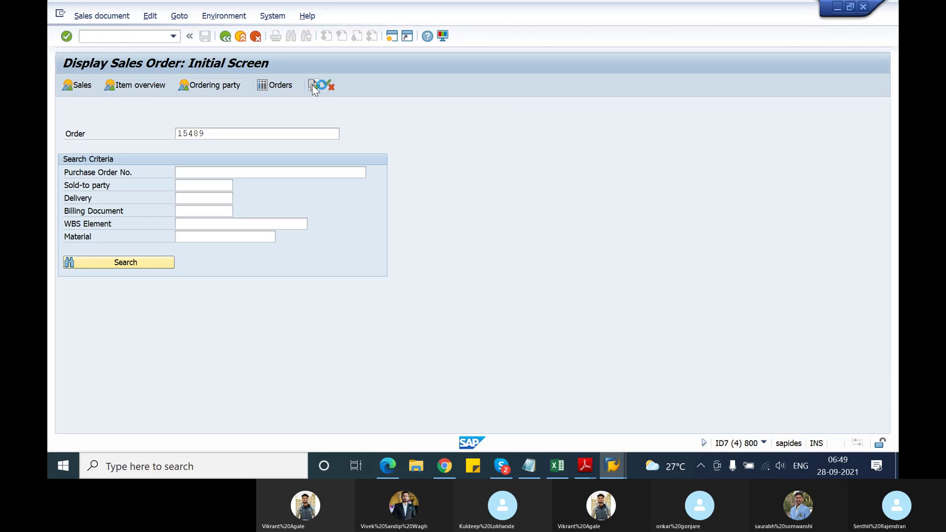
left_click(313, 86)
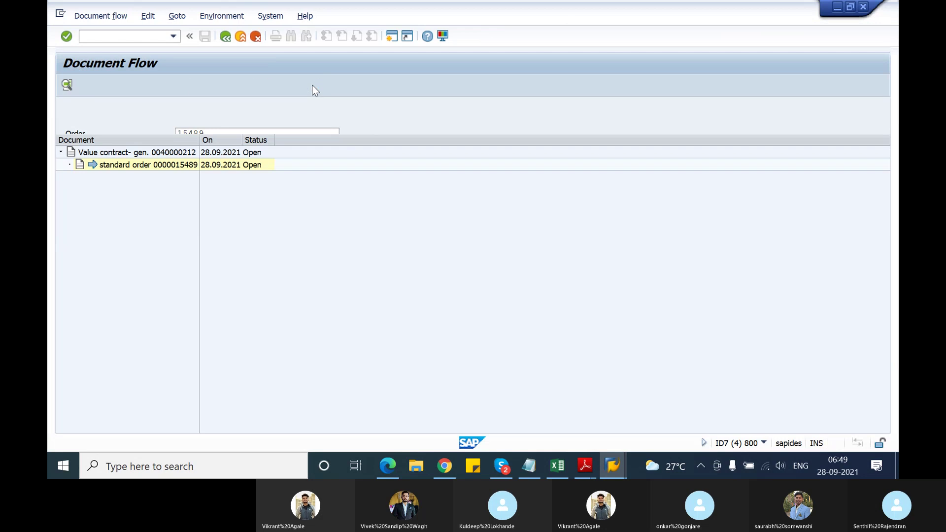
left_click(167, 156)
left_click(225, 39)
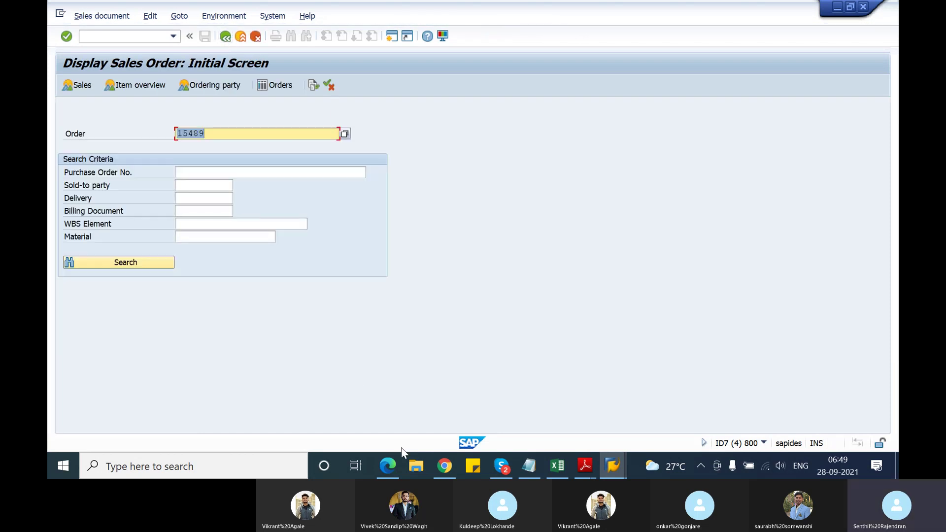
Open the details of item category WKN for maintenance through transaction VOV7 in a free session
left_click(601, 466)
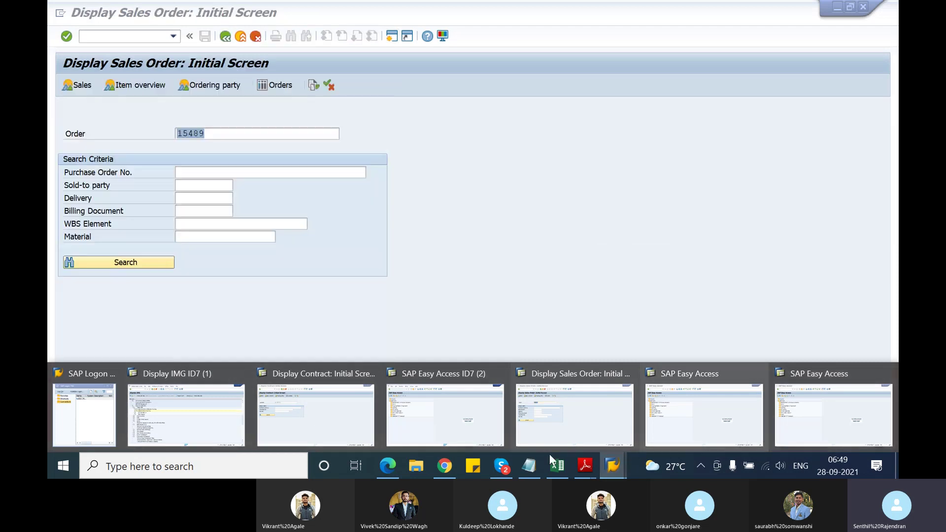
left_click(700, 416)
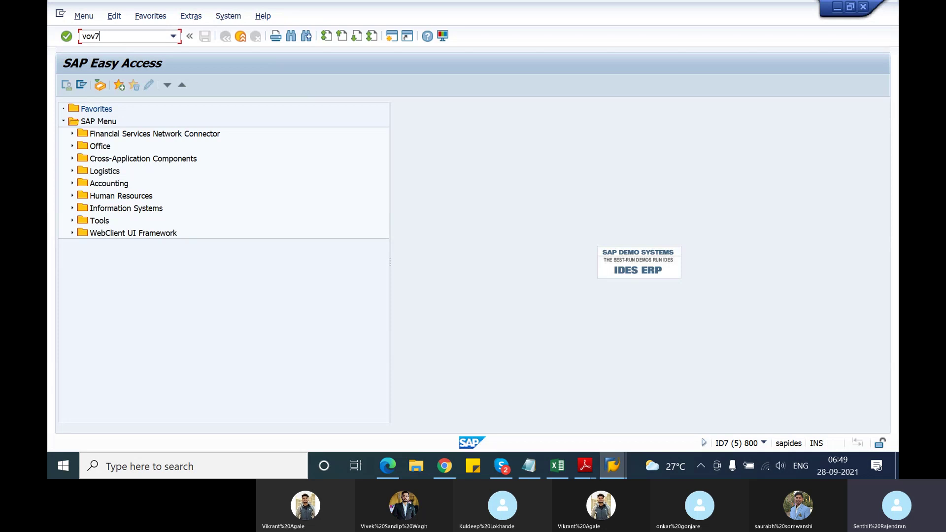
key("Return")
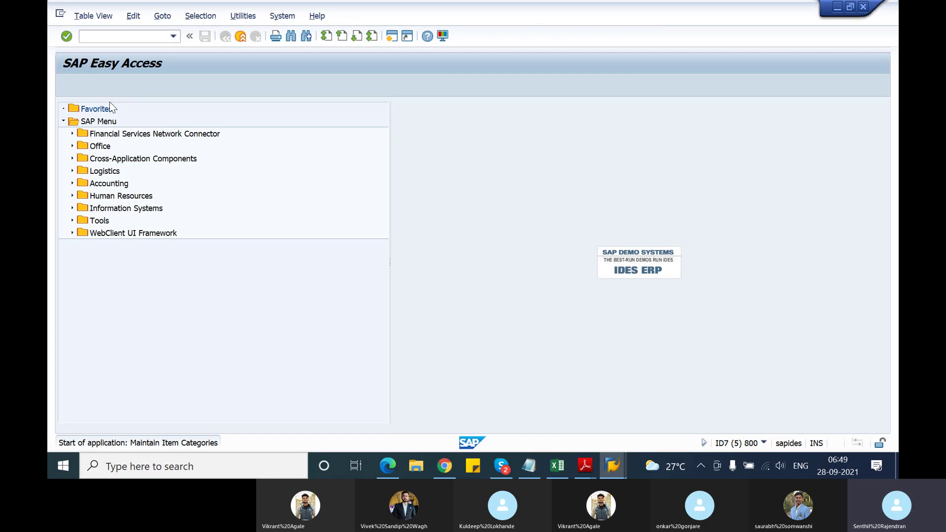
left_click(124, 416)
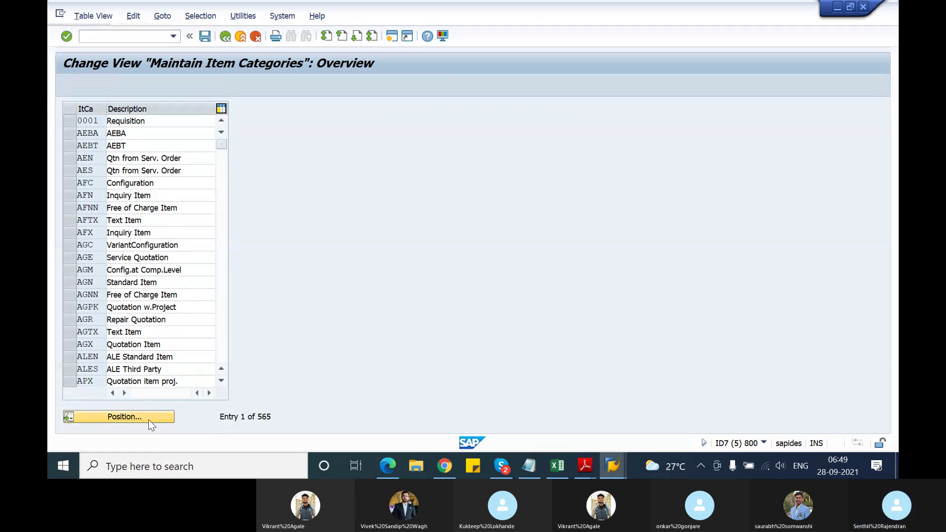
left_click(206, 181)
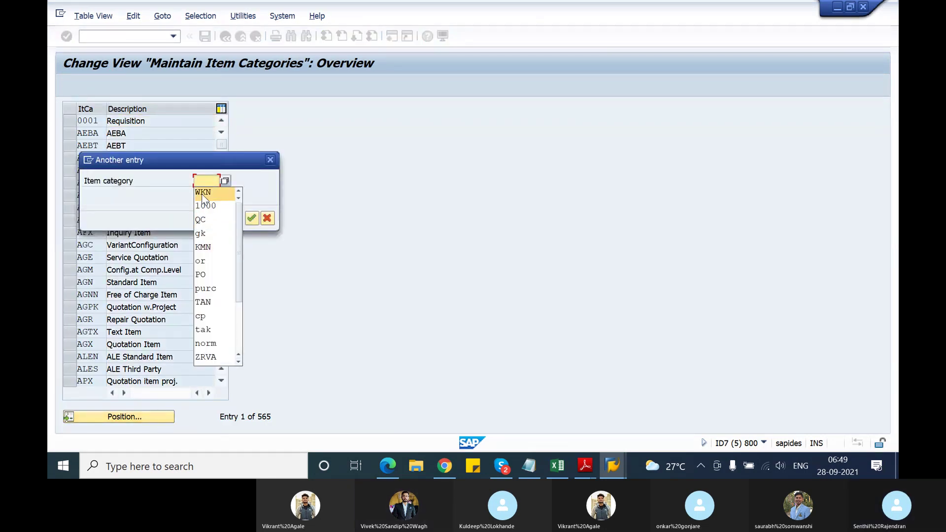
left_click(202, 194)
key("Return")
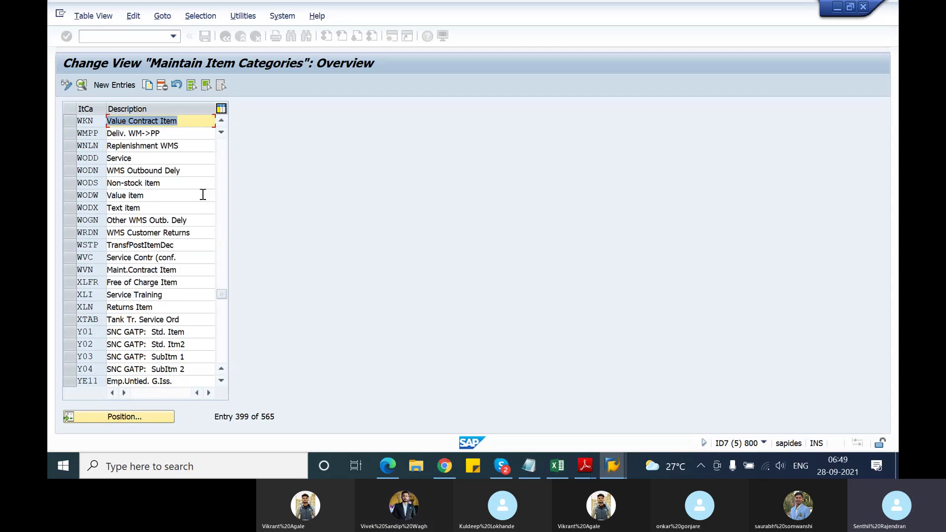
left_click(80, 87)
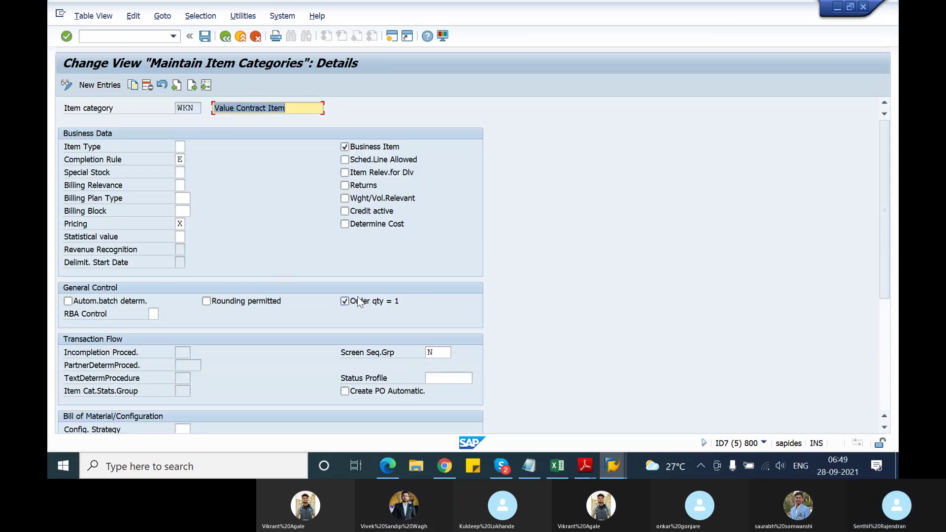
Look up the materials available for the WKN value contract material field, then close the list without choosing one
scroll(359, 297, "down", 5)
scroll(359, 298, "down", 2)
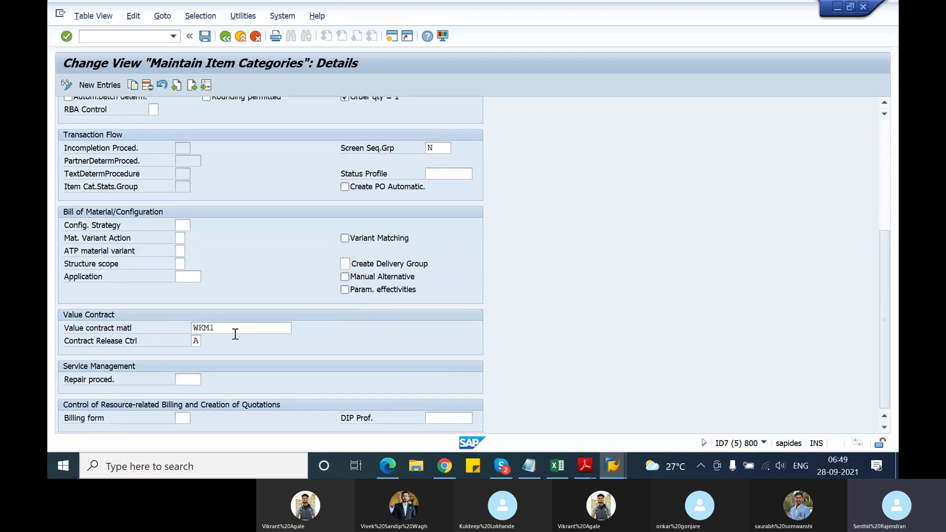
left_click(235, 330)
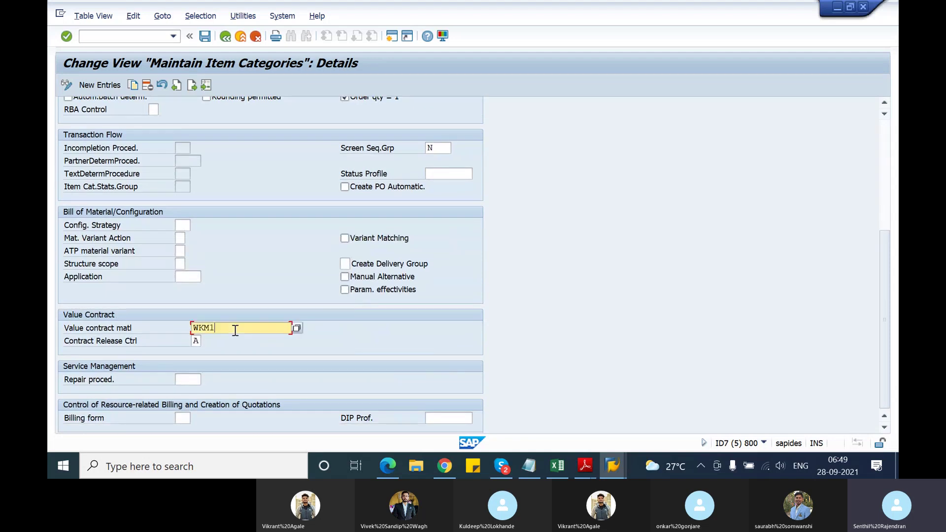
left_click(296, 328)
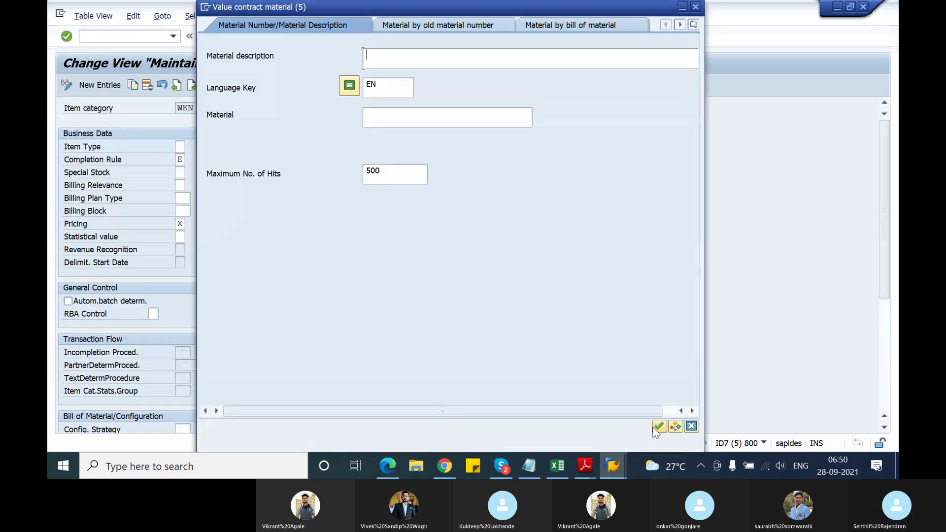
left_click(654, 429)
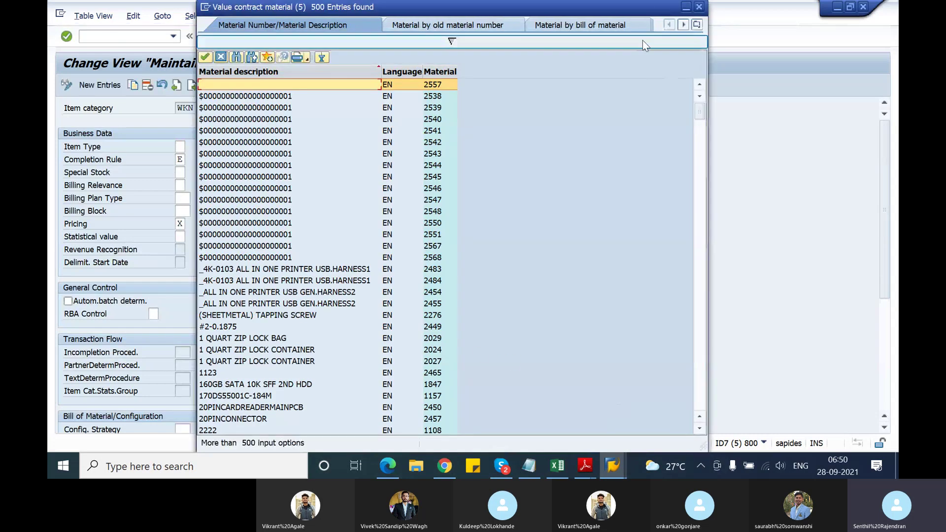
left_click(699, 6)
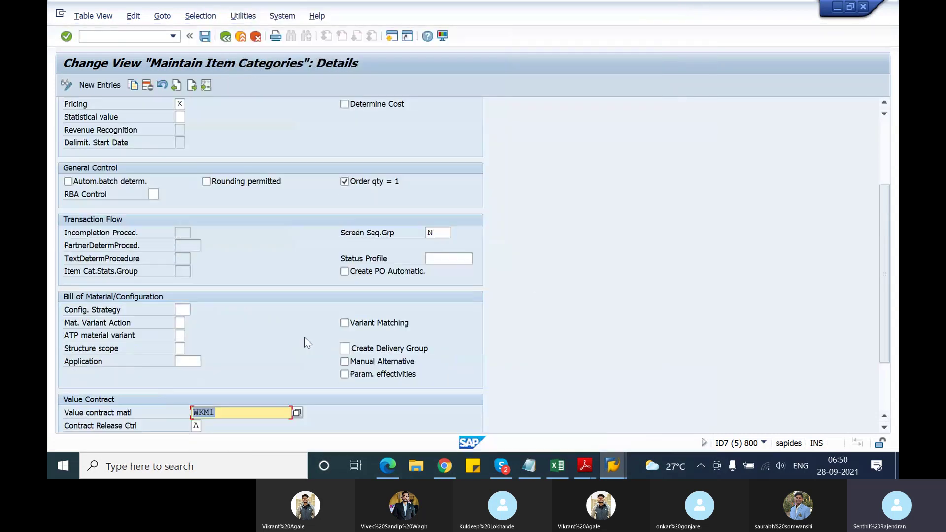
Clear the value contract material of item category WKN
scroll(313, 388, "down", 1)
key("Delete")
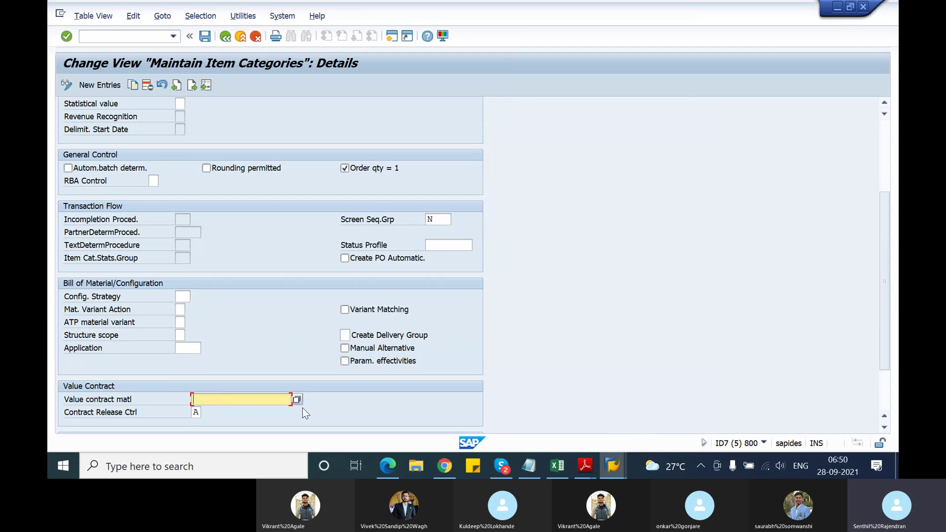
key("Return")
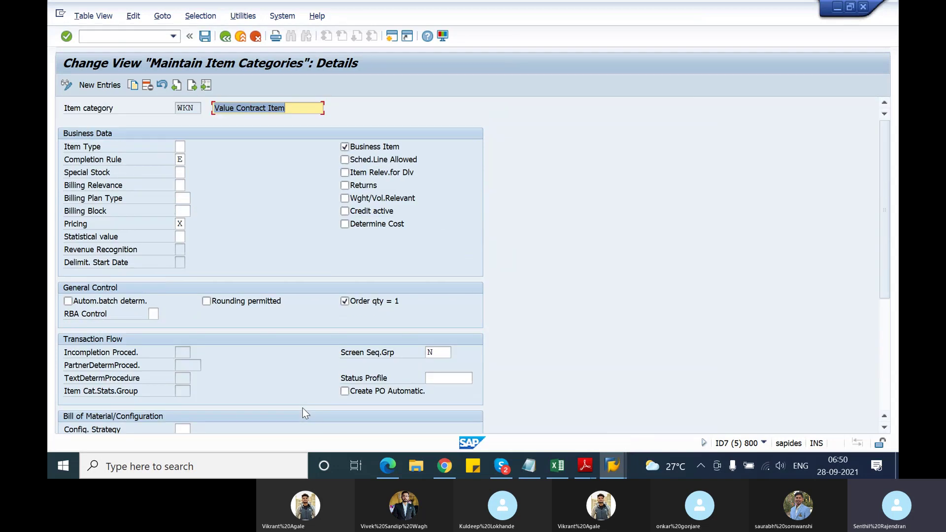
Review the available contract release control options for item category WKN
scroll(303, 408, "down", 10)
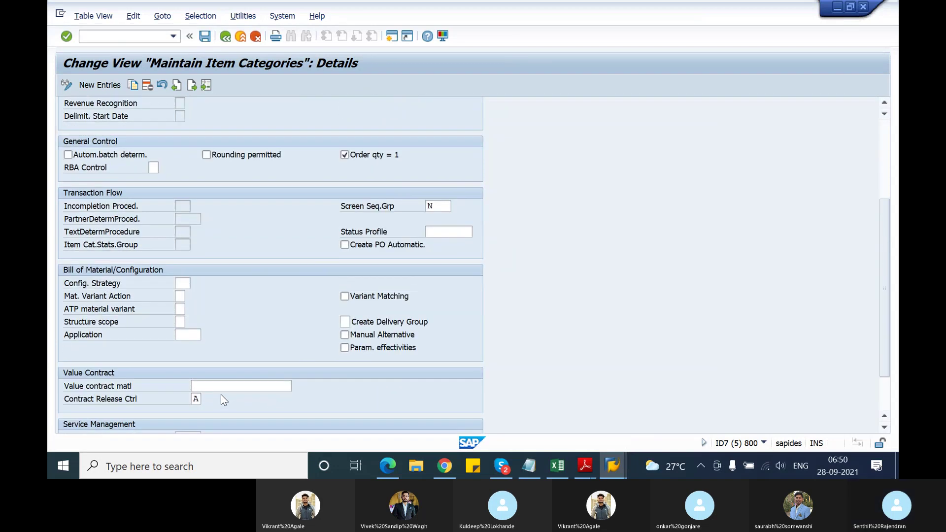
left_click(196, 398)
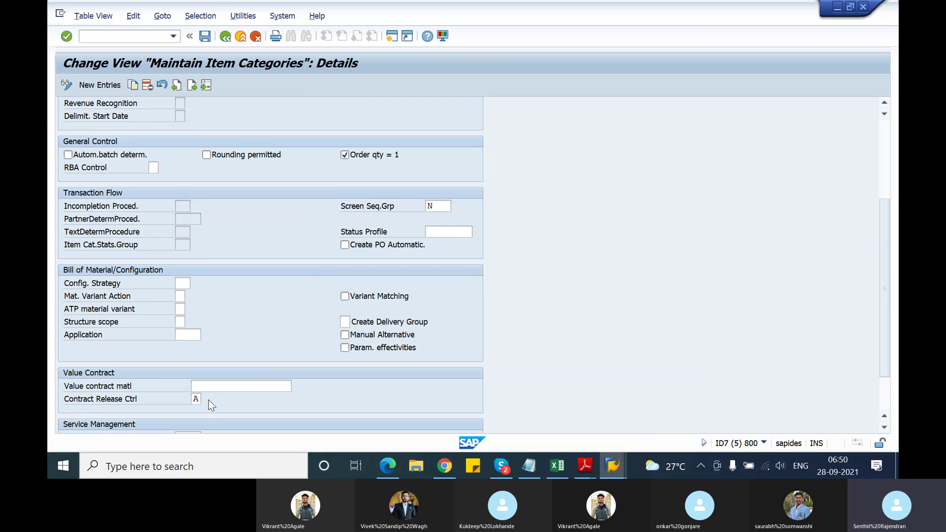
left_click(209, 400)
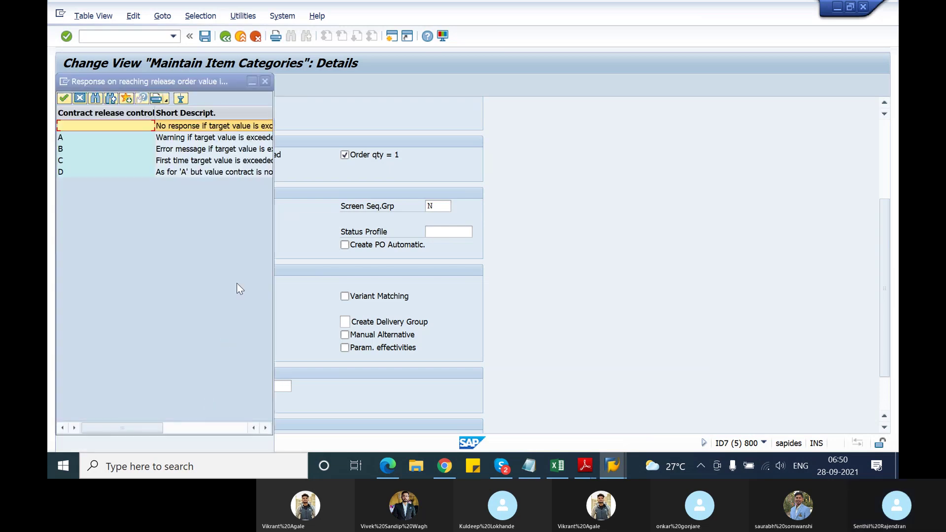
left_click_drag(274, 274, 412, 281)
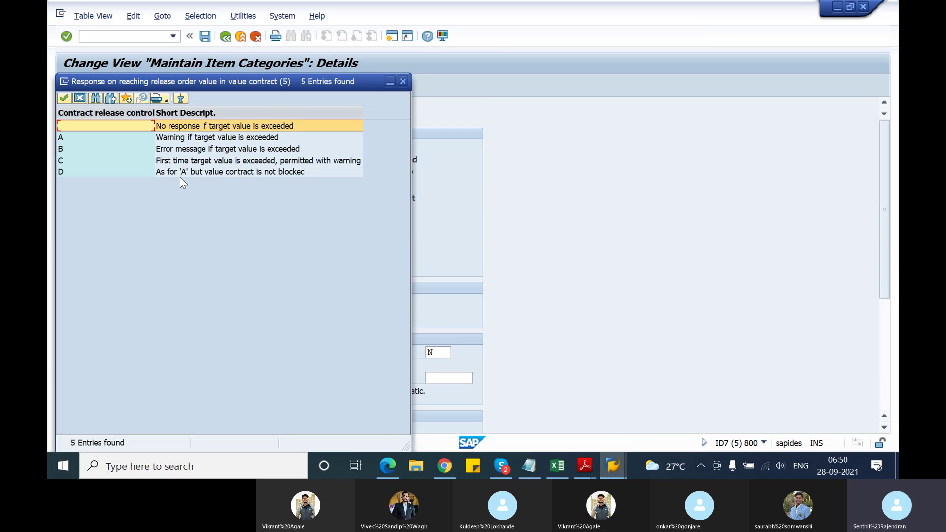
left_click(403, 82)
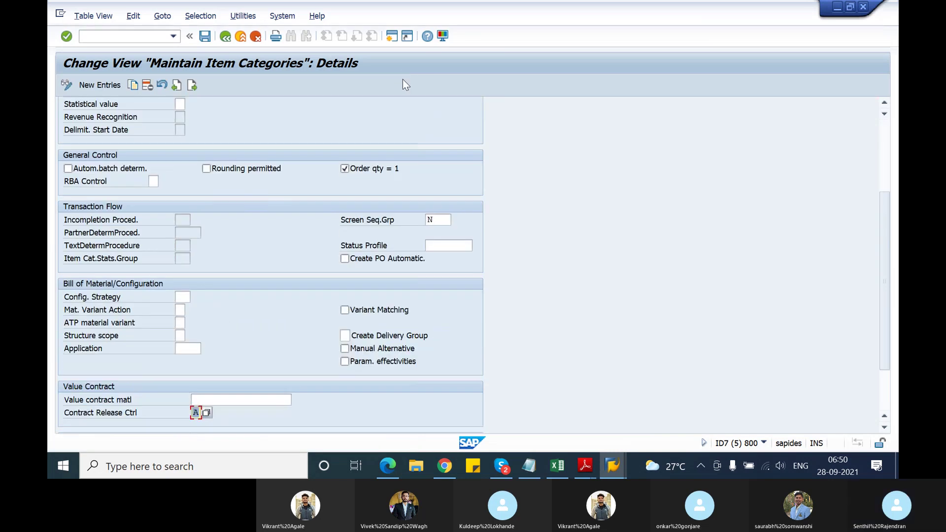
Set the completion rule of item category WKN to D and save it in the proposed customizing request
scroll(202, 315, "up", 5)
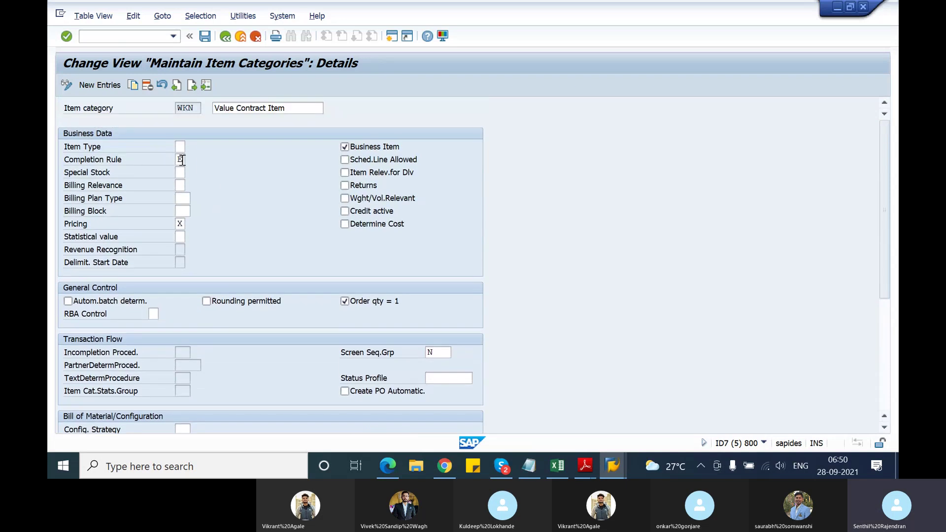
left_click(181, 159)
left_click(188, 159)
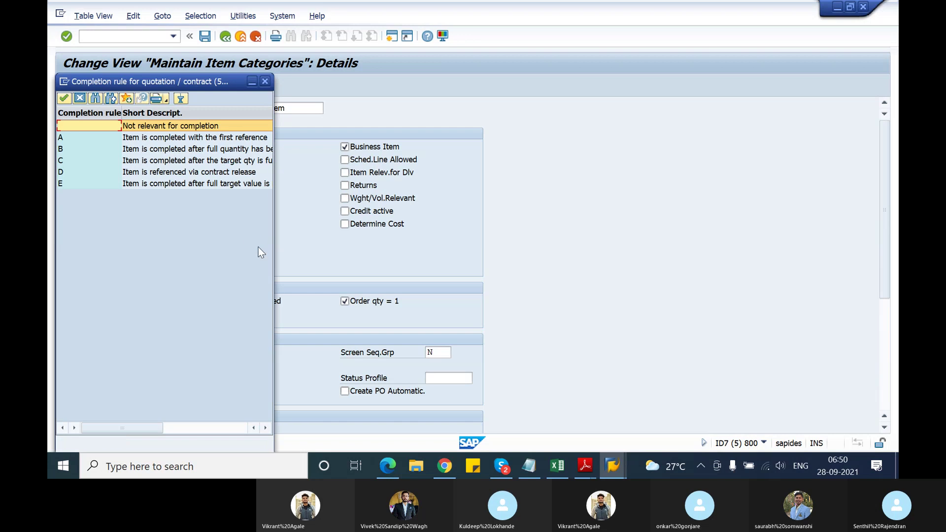
left_click_drag(273, 252, 349, 251)
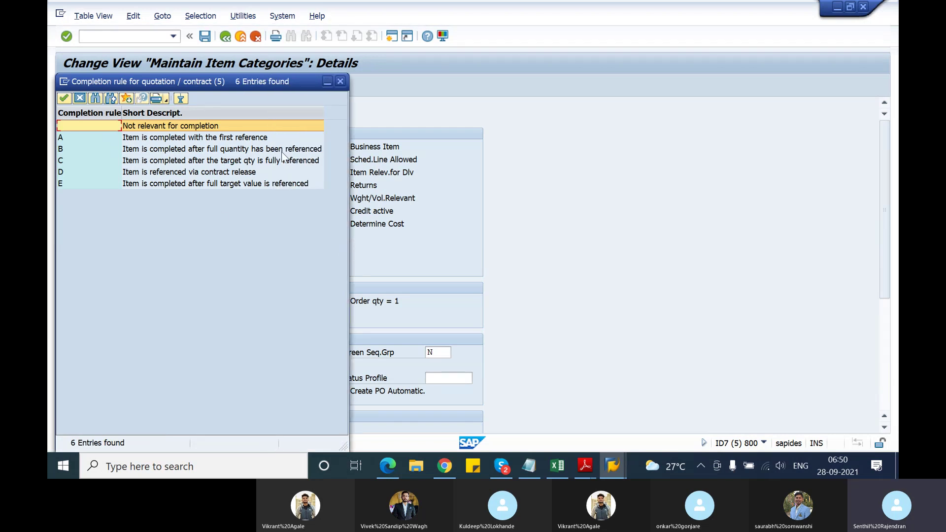
double_click(179, 173)
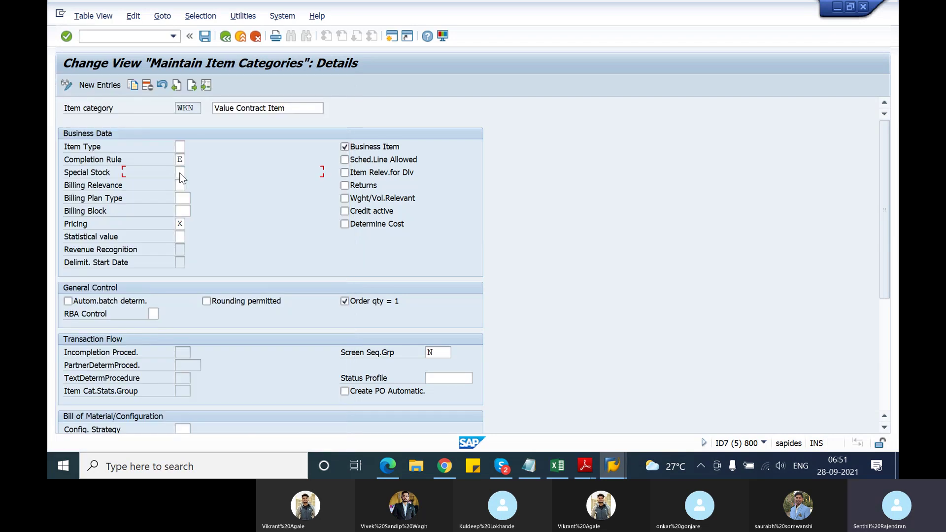
left_click(205, 37)
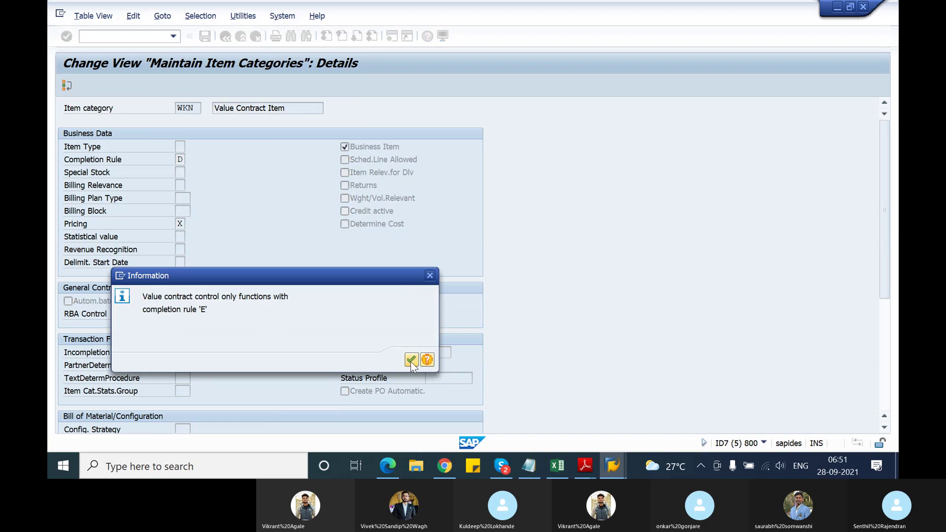
left_click(410, 361)
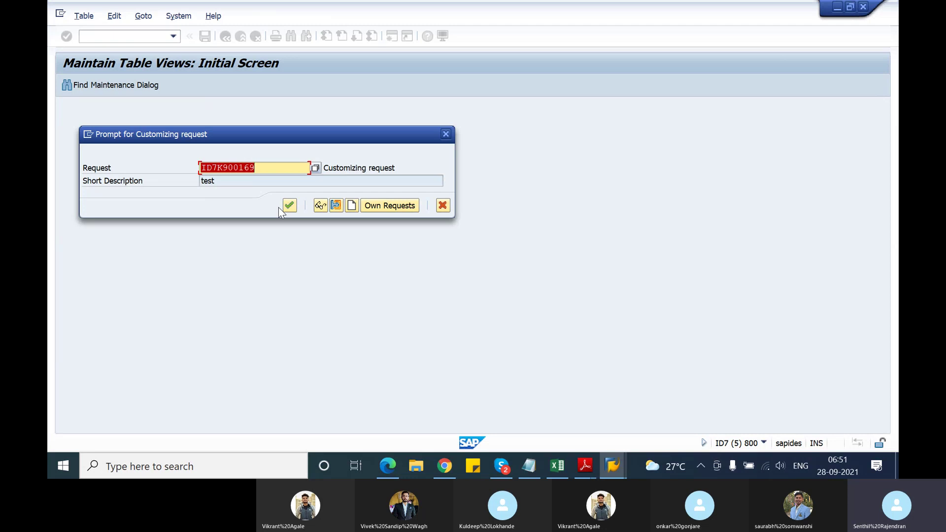
left_click(288, 206)
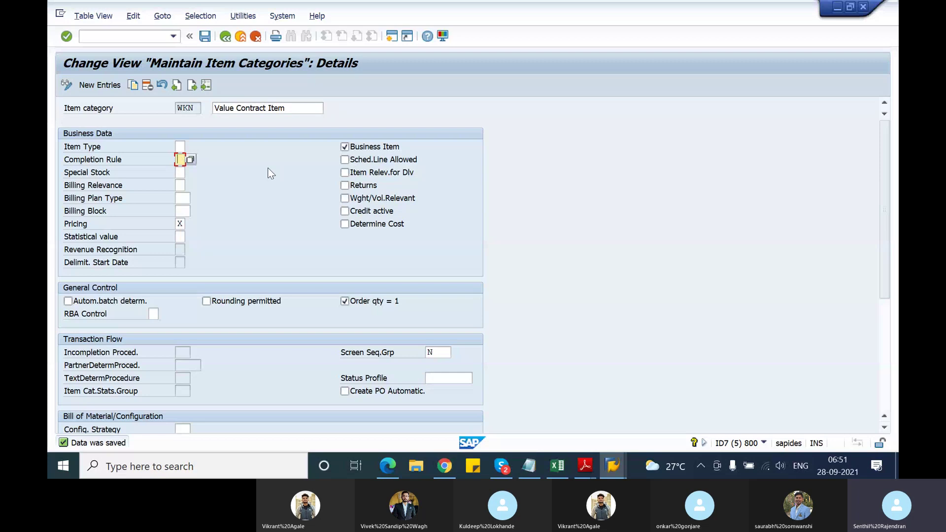
Set the completion rule of item category WKN to E, save the item category and leave its maintenance
type("E")
key("Return")
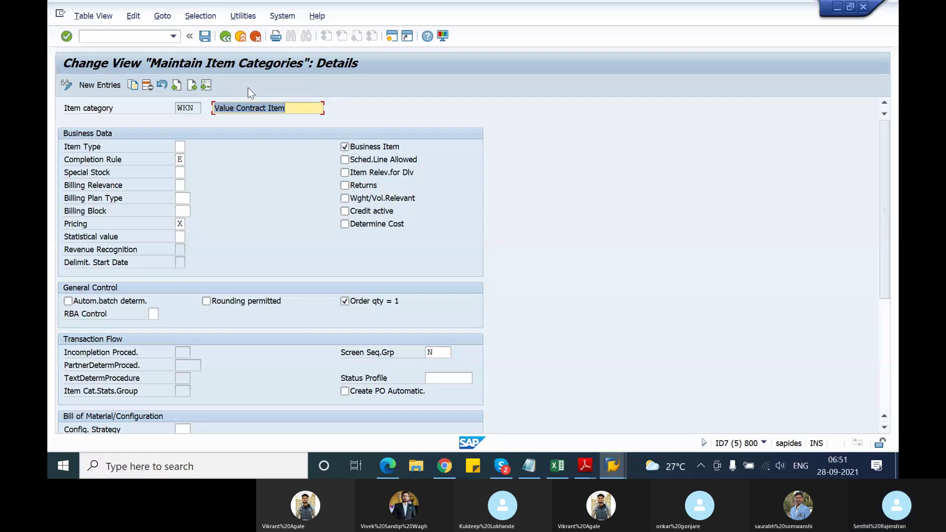
left_click(206, 36)
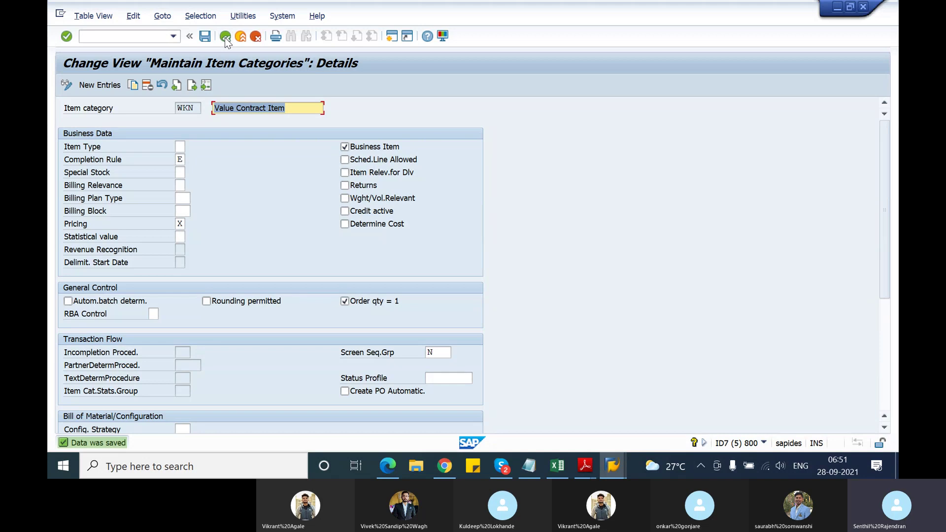
left_click(225, 37)
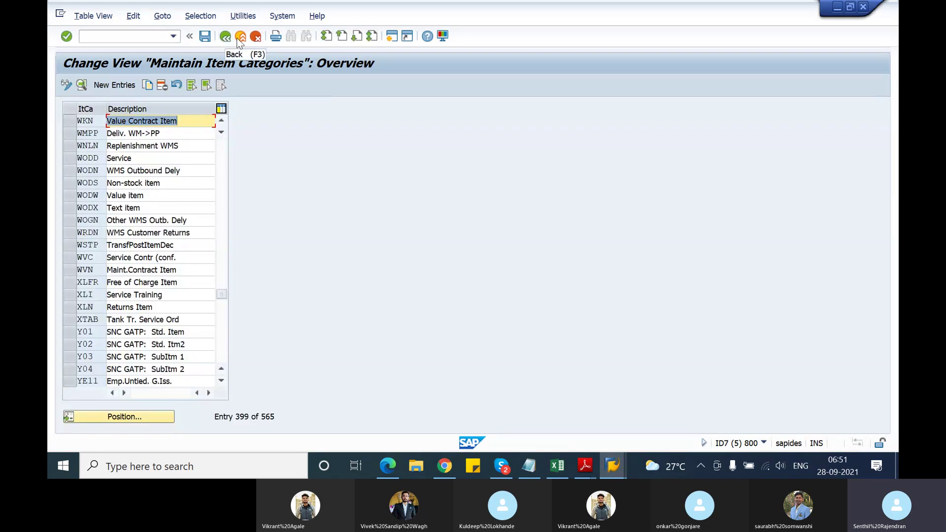
left_click(240, 37)
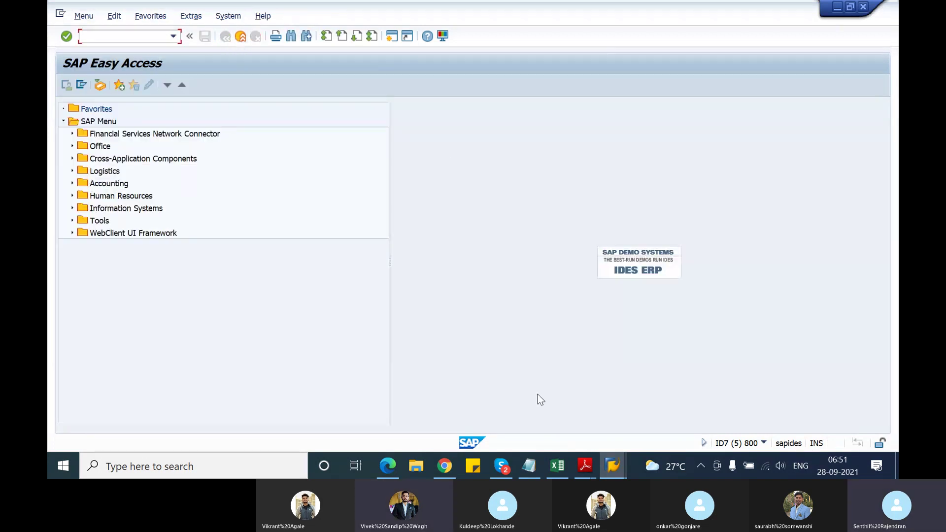
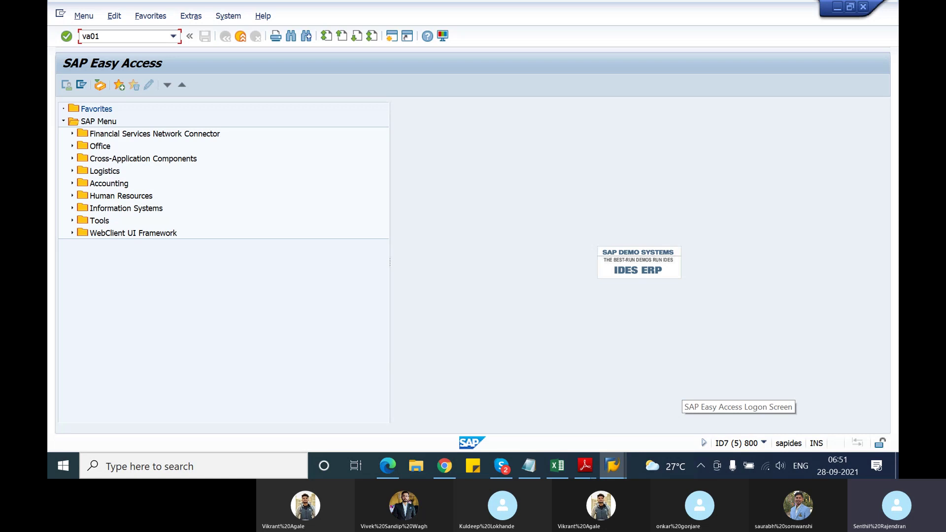
Start a new contract of type GK for sales area 1000 / 10 / 00
key("Return")
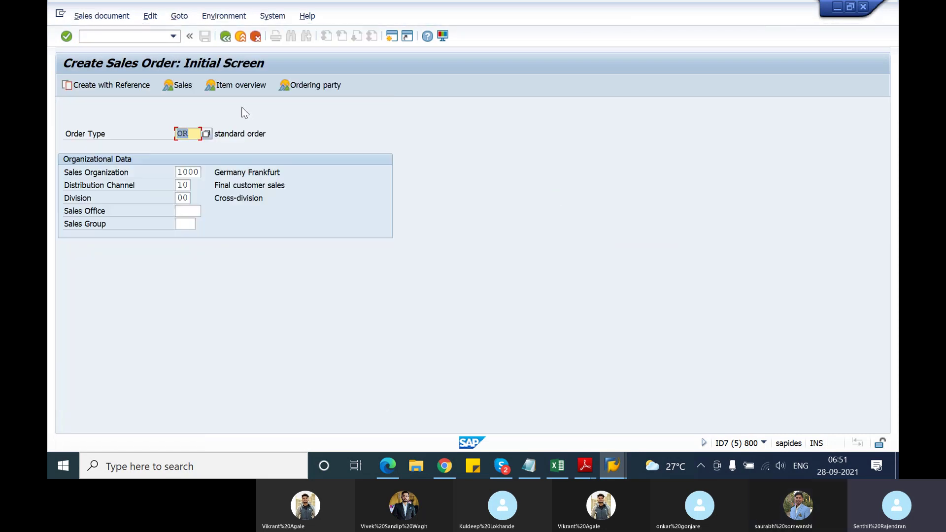
left_click(122, 37)
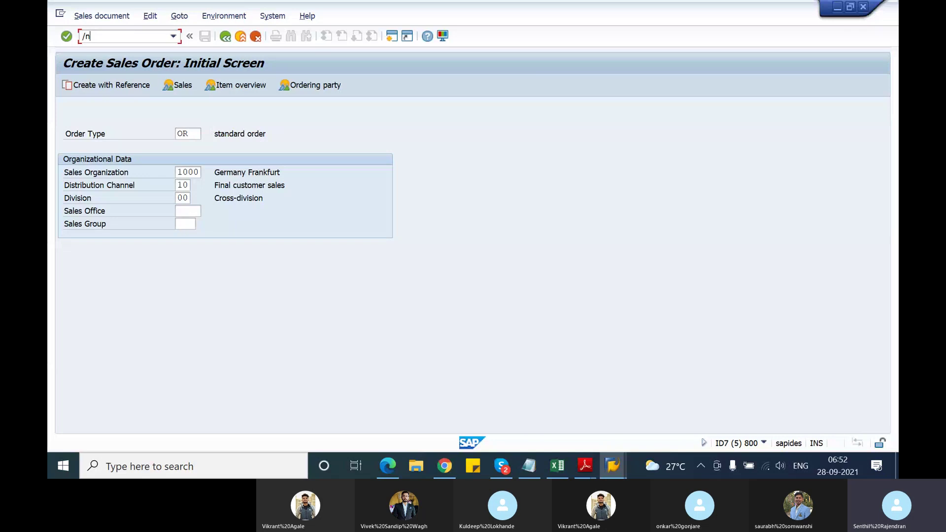
key("Return")
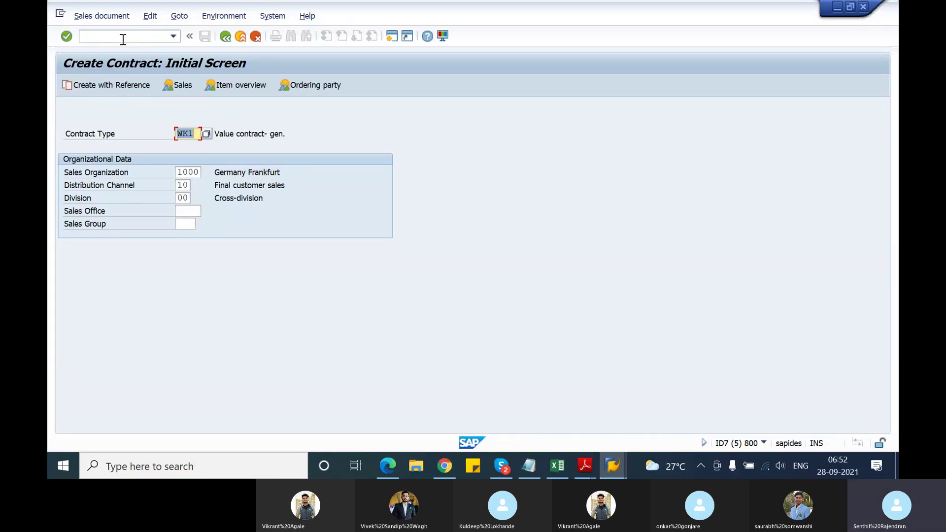
type("GK")
key("Return")
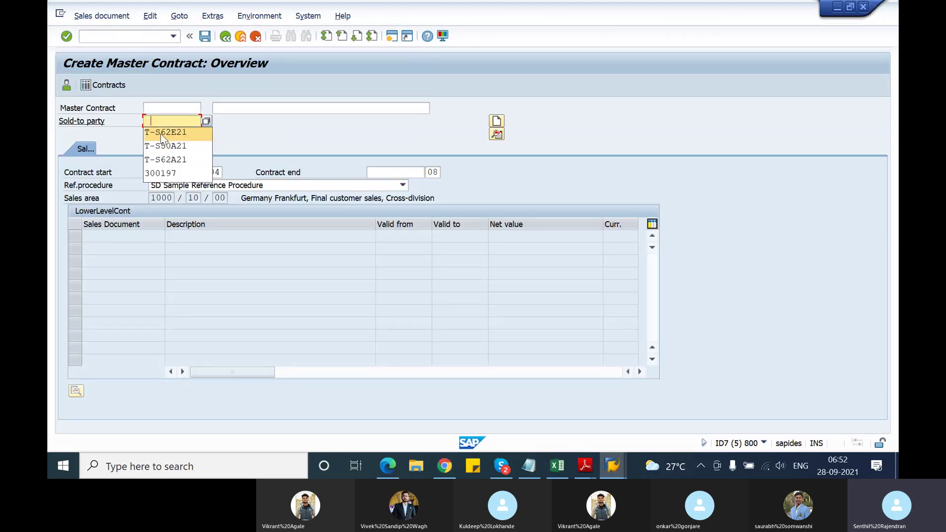
Assign Motormarkt HD GMBH as the master contract's sold-to party and accept the redetermined sales area
left_click(165, 146)
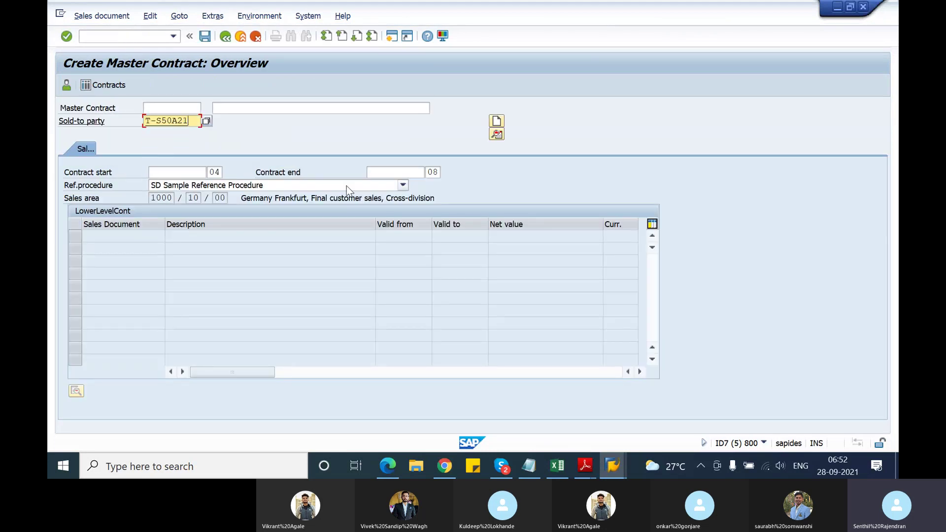
key("Return")
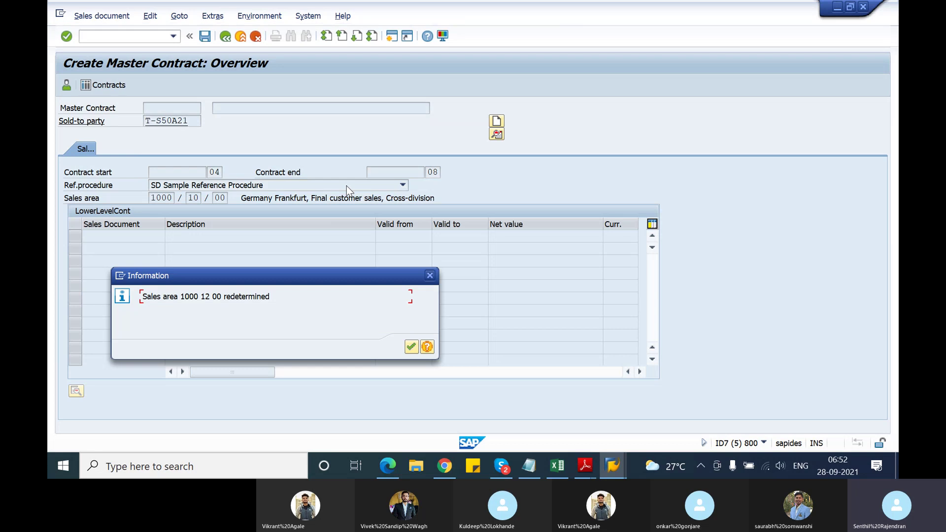
left_click(416, 350)
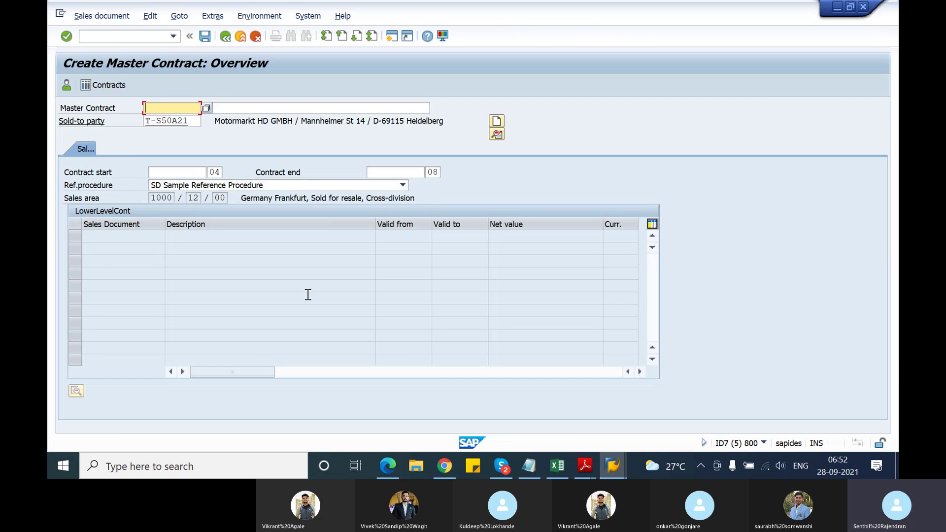
Set the master contract's start date to 28.09.2021 and its end date to 31.12.2021, accepting the deletion of the date rules
left_click(191, 172)
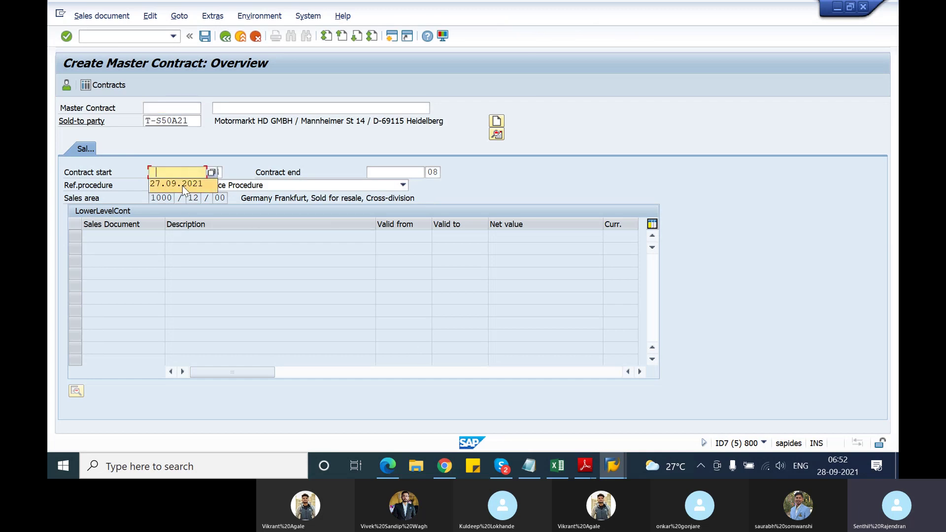
left_click(182, 184)
key("BackSpace")
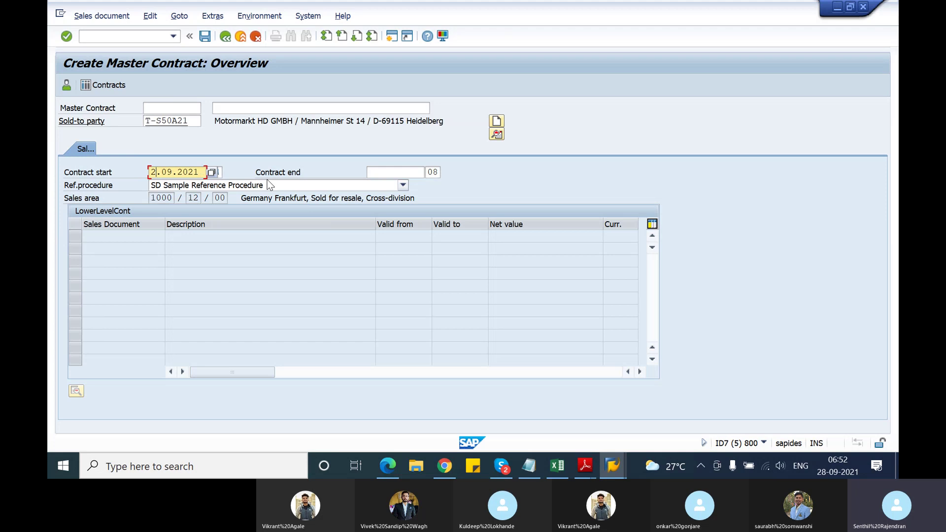
type("8")
key("Return")
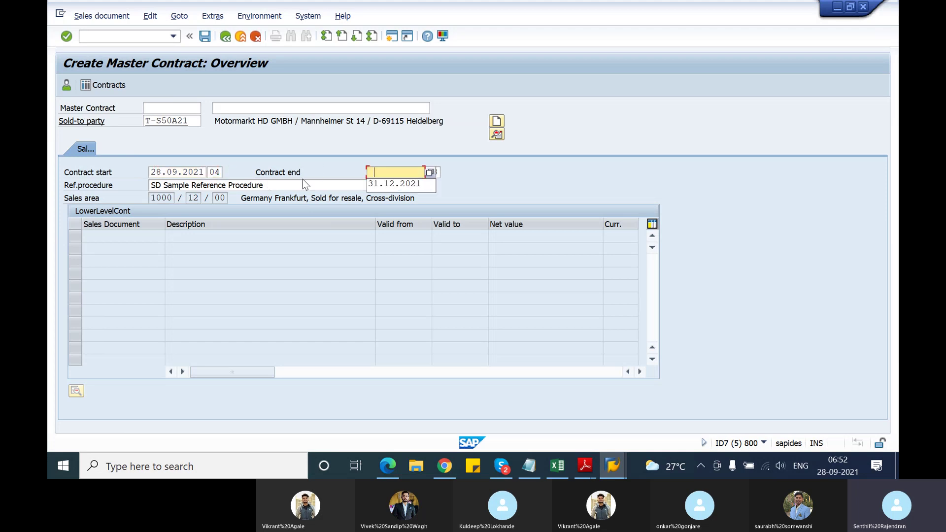
left_click(400, 192)
key("Return")
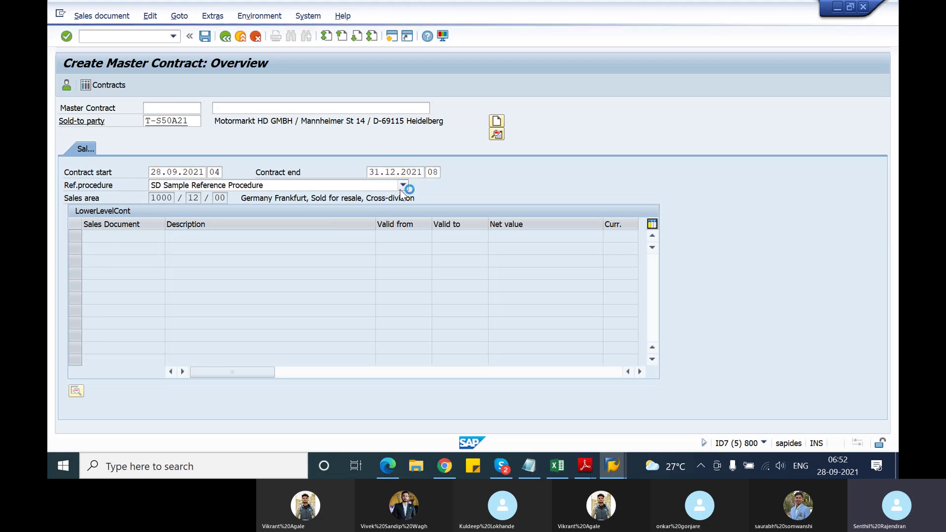
key("Return")
key("Return")
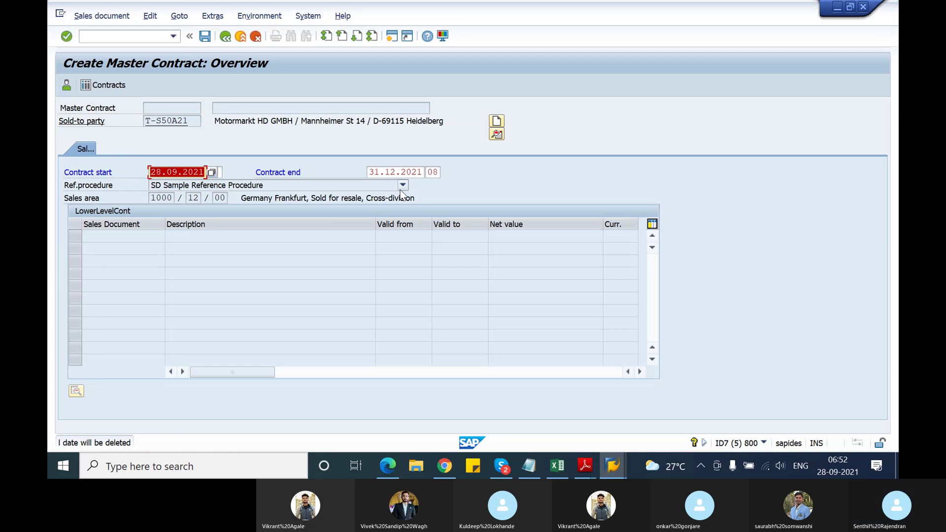
key("Return")
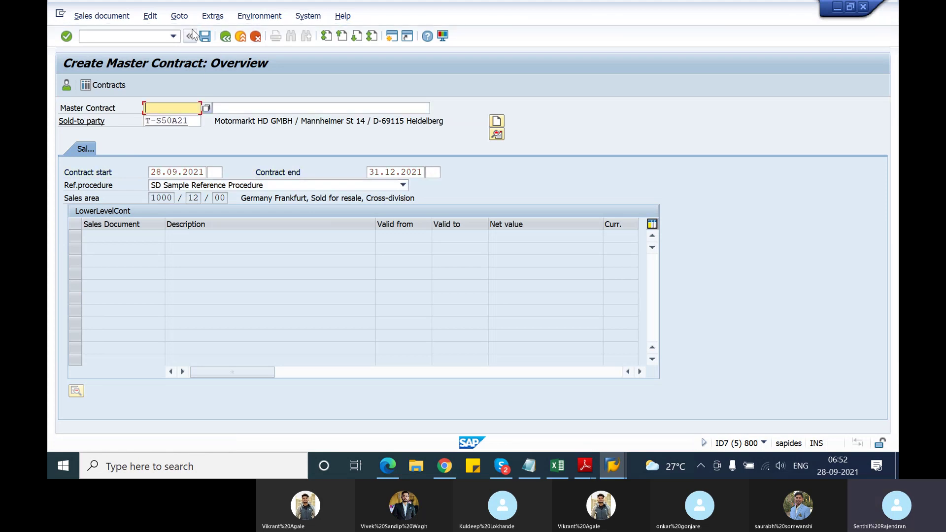
Save the master contract and go to the contract display for it
left_click(205, 36)
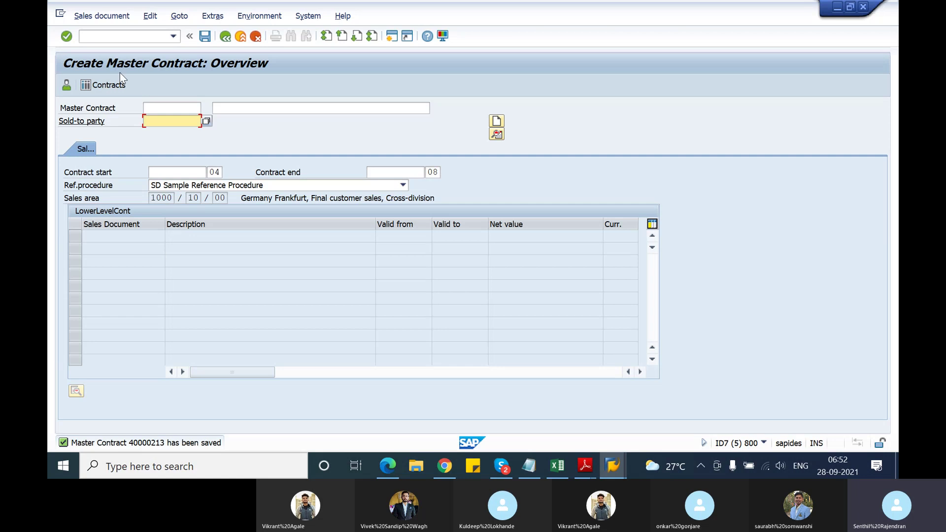
left_click(87, 16)
left_click(93, 60)
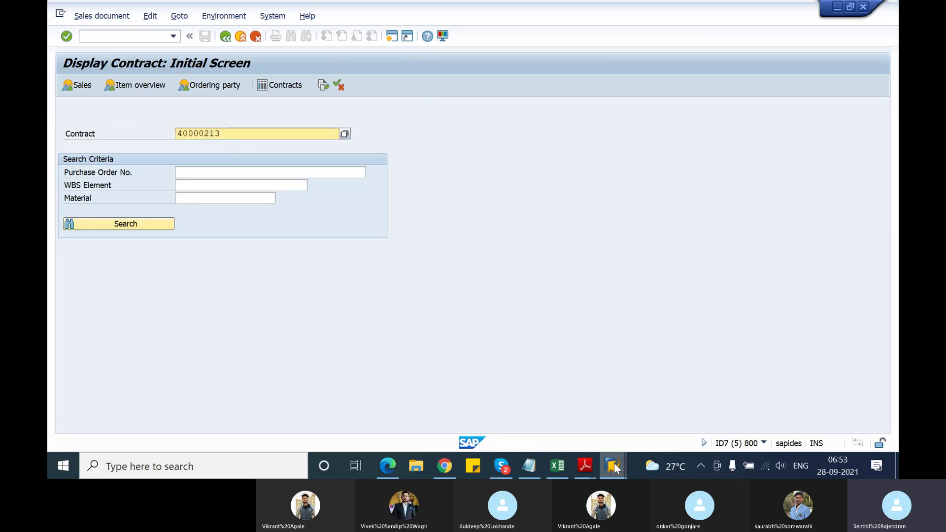
Switch to the SAP session showing the sales order display and start a QC contract with transaction VA41
mouse_move(614, 463)
left_click(559, 419)
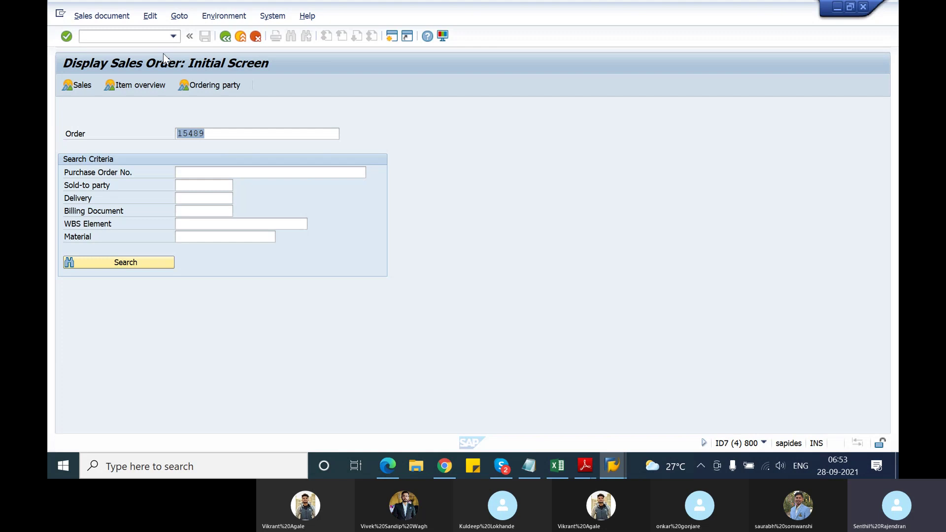
left_click(131, 35)
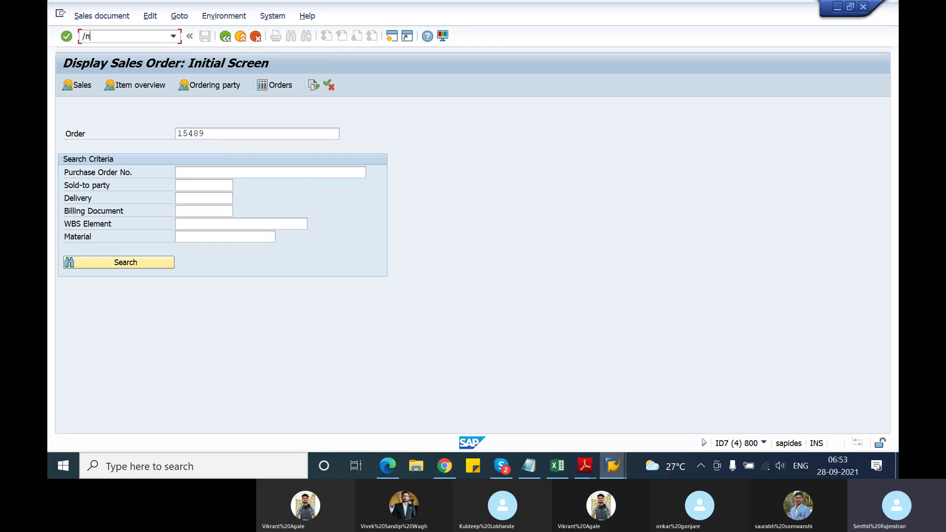
type("/nva41")
key("Return")
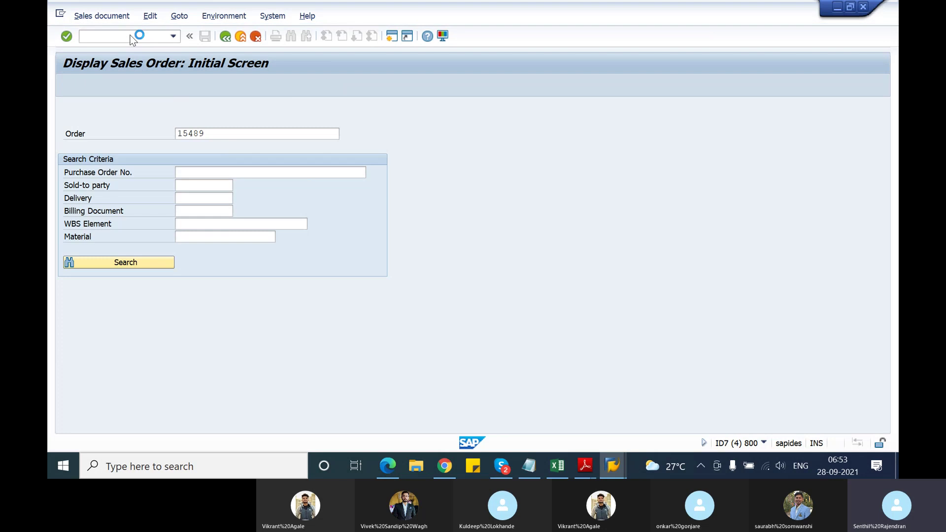
type("QC")
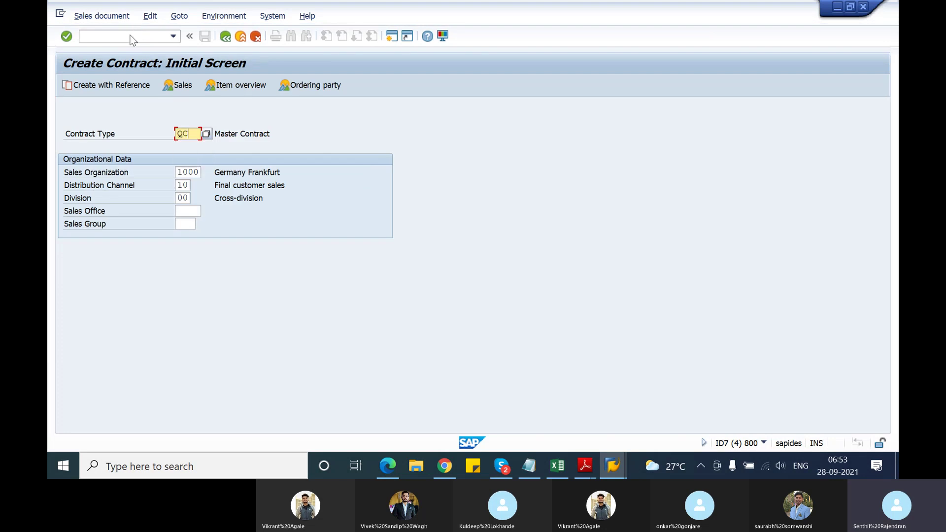
key("Return")
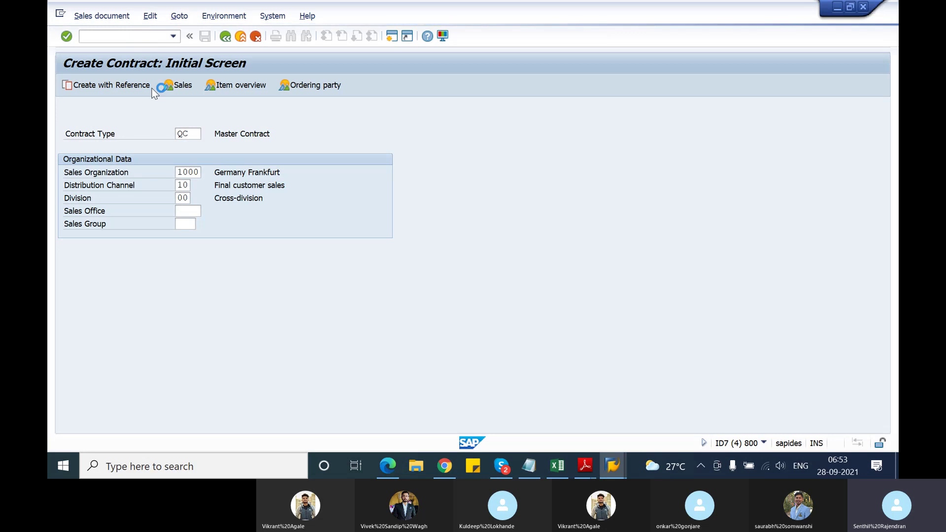
Enter Motormarkt HD GMBH as sold-to and ship-to party of the quantity contract, with PO number test master contract1
left_click(158, 128)
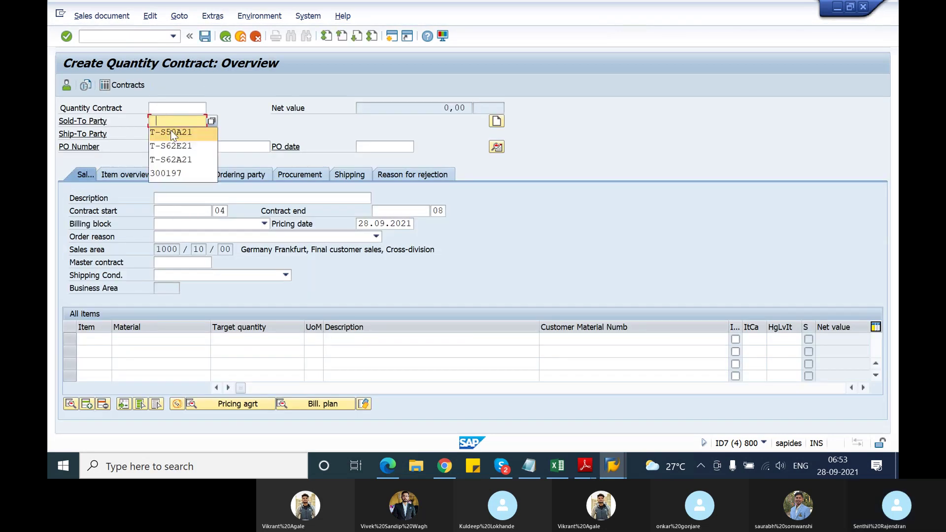
left_click(178, 141)
left_click(183, 140)
left_click(185, 148)
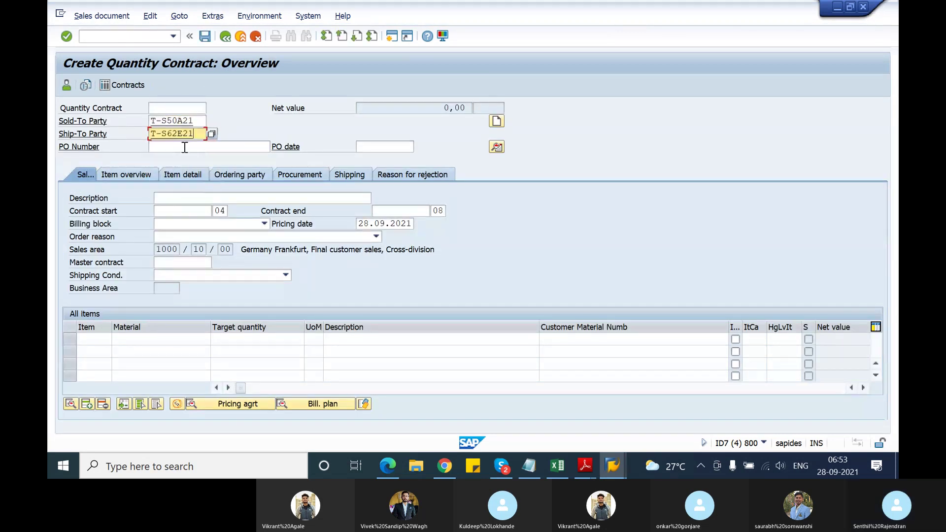
type("T-S")
left_click(190, 147)
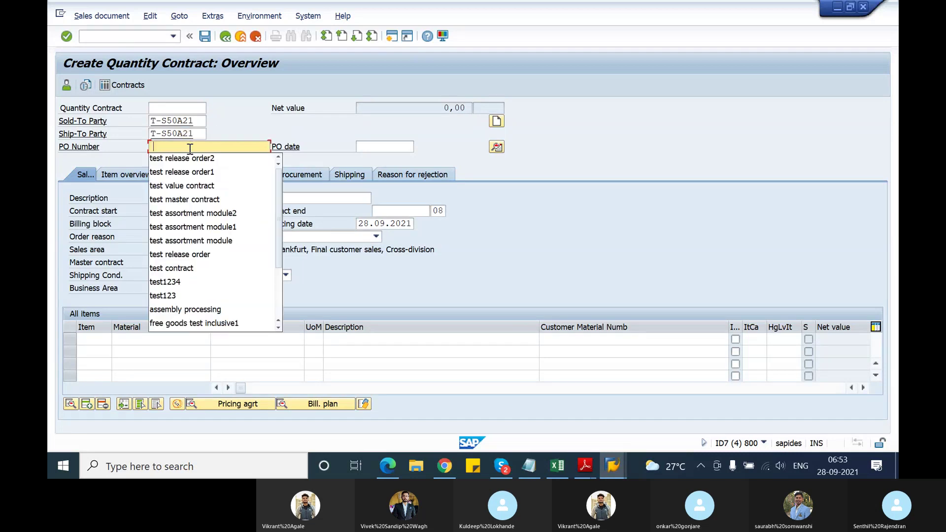
left_click(212, 200)
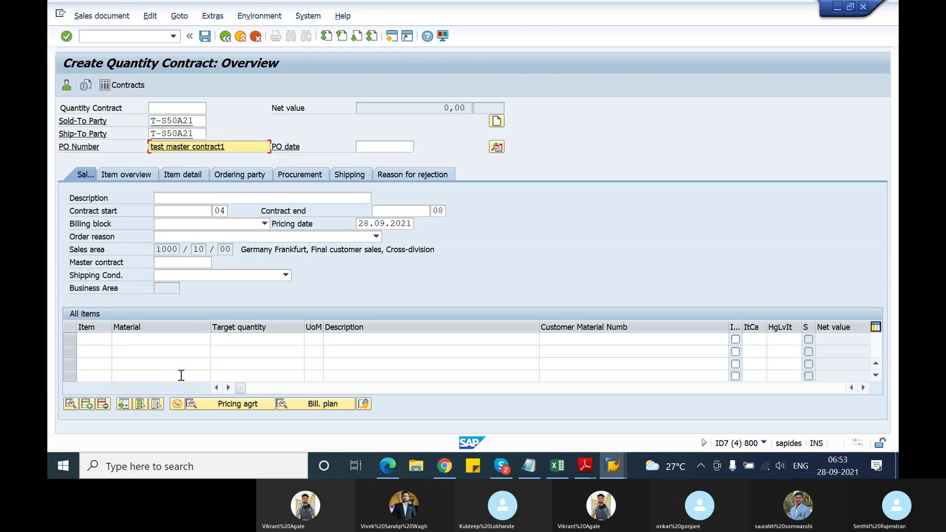
Add material M-03 with a target quantity of 10 as the quantity contract's first item
left_click(177, 339)
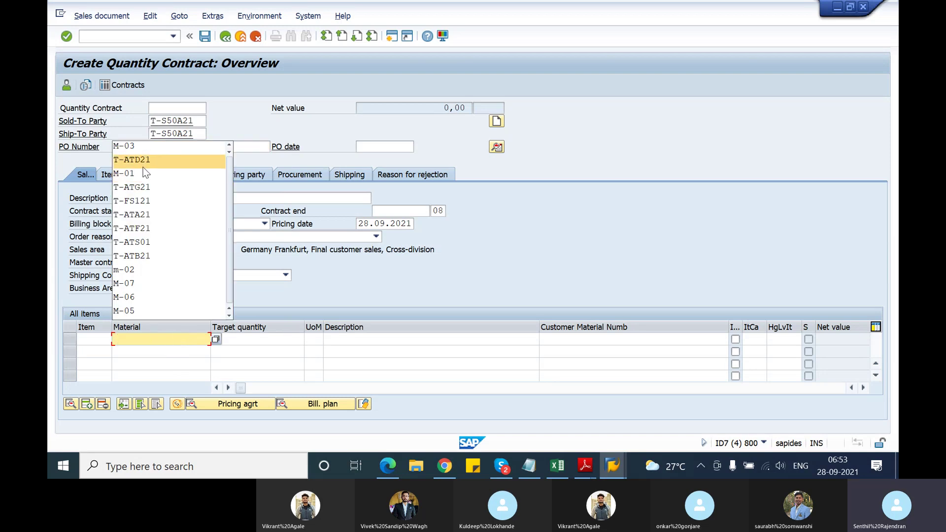
left_click(142, 146)
left_click(248, 338)
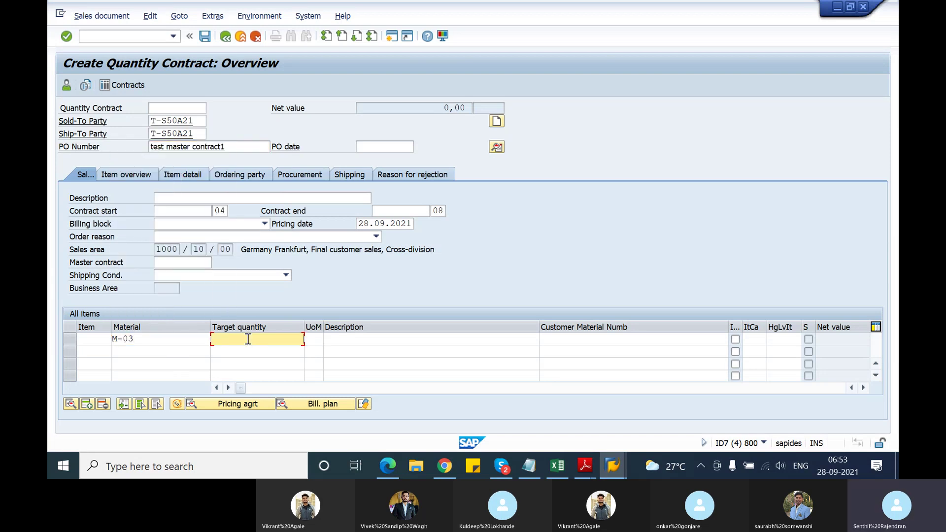
type("10")
key("Return")
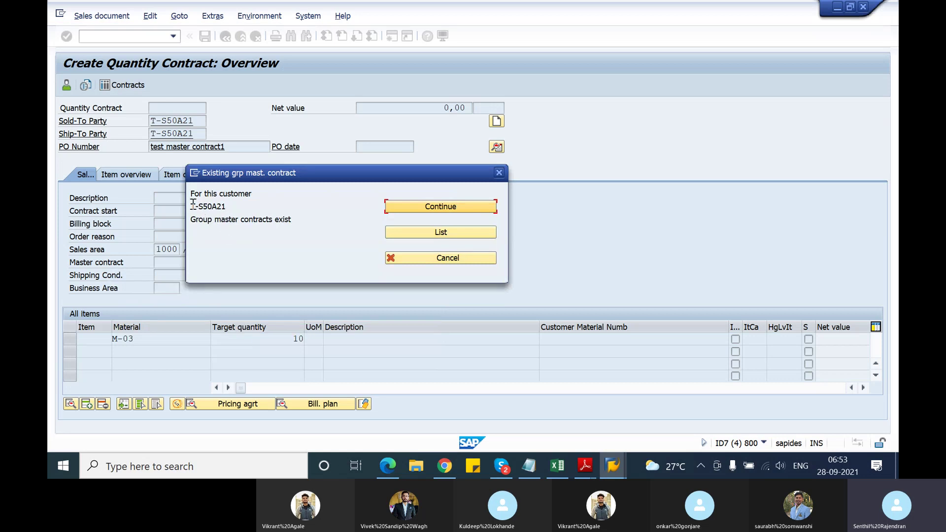
List the customer's existing group master contracts and copy the GK contract into the quantity contract's master contract reference
left_click_drag(193, 205, 224, 206)
left_click_drag(298, 220, 207, 221)
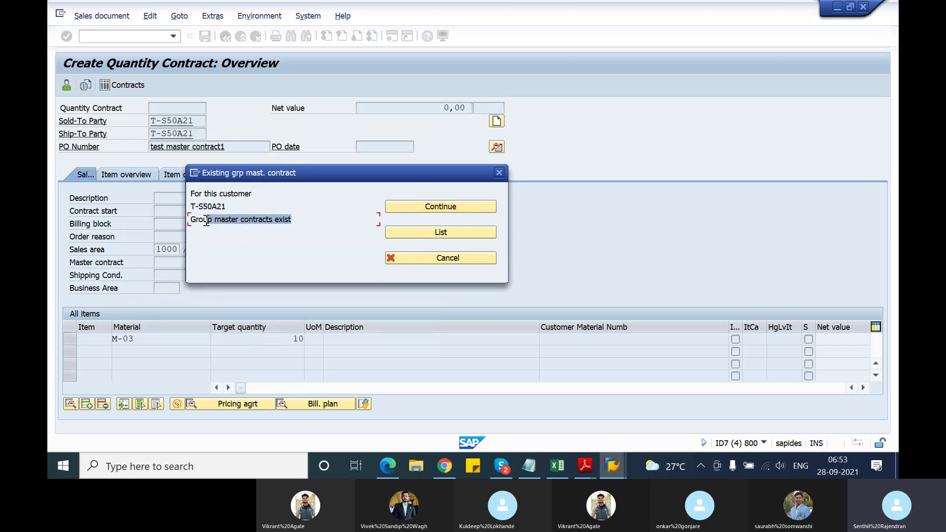
left_click(205, 212)
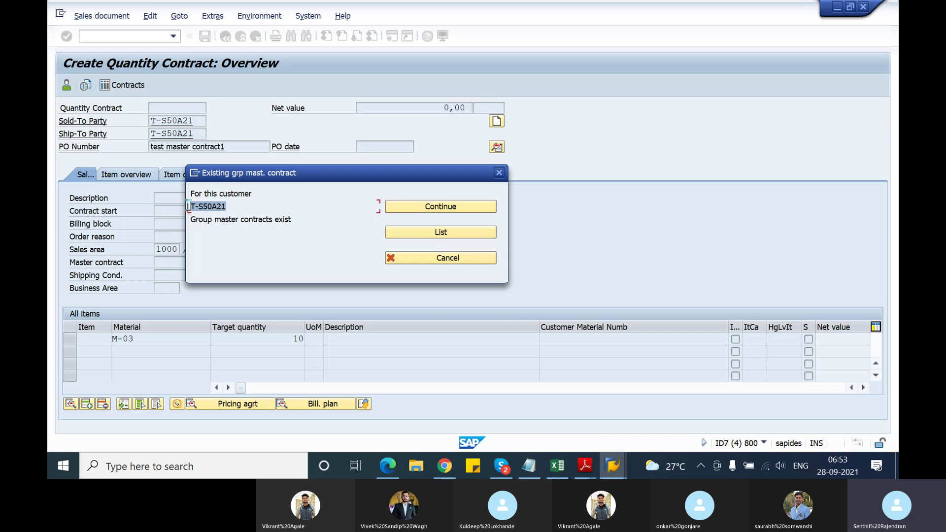
left_click(406, 235)
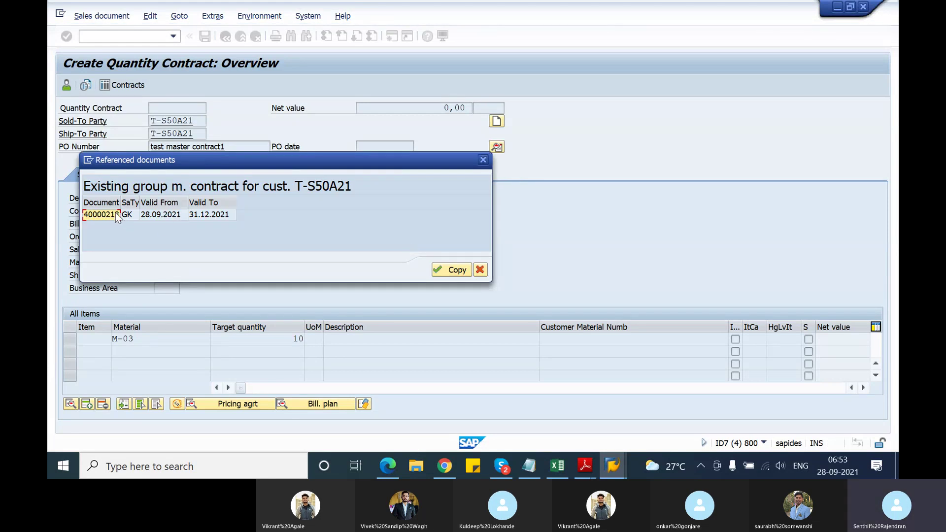
left_click(111, 214)
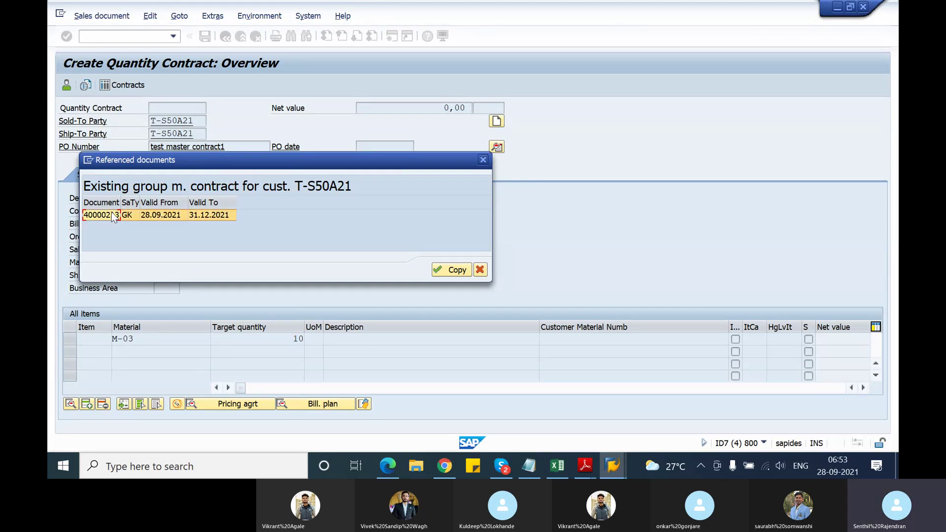
left_click(441, 272)
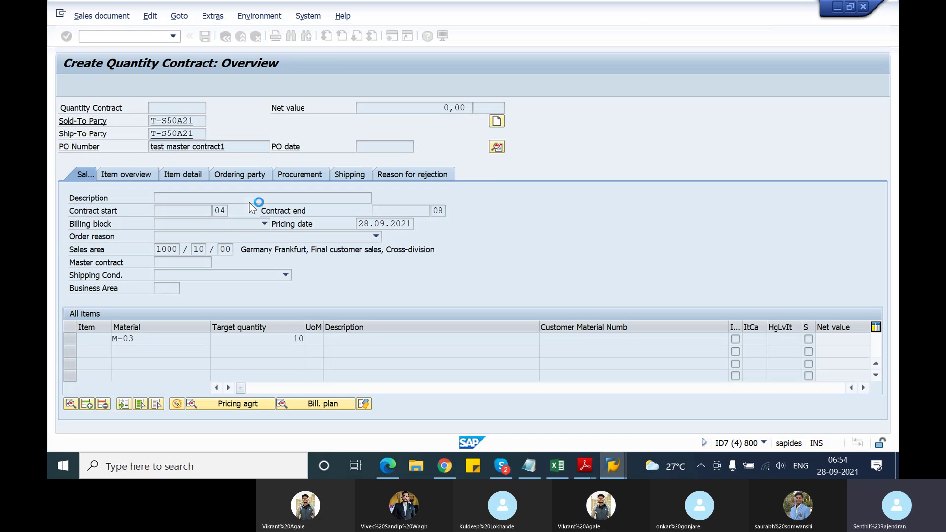
left_click(202, 261)
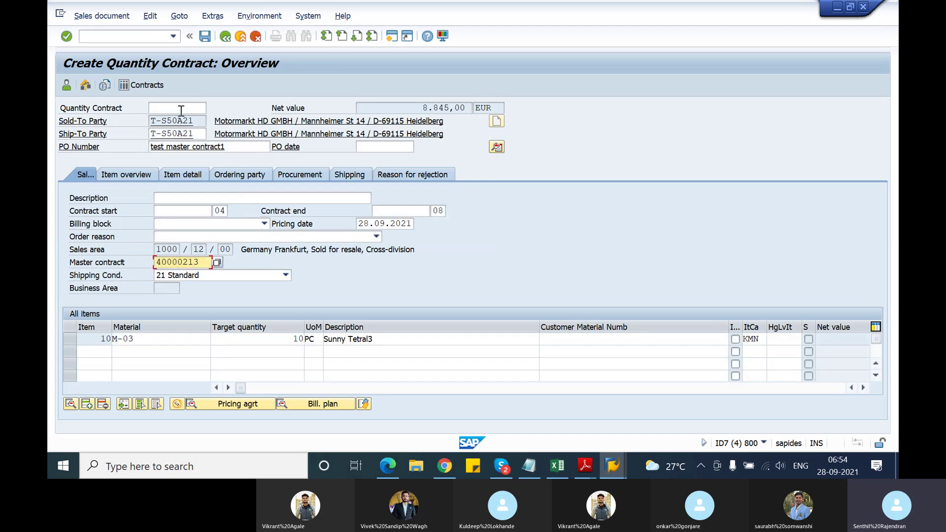
Set the quantity contract's validity from 28.09.2021 to 31.12.2021 and save it, accepting the date rule warning
left_click(184, 212)
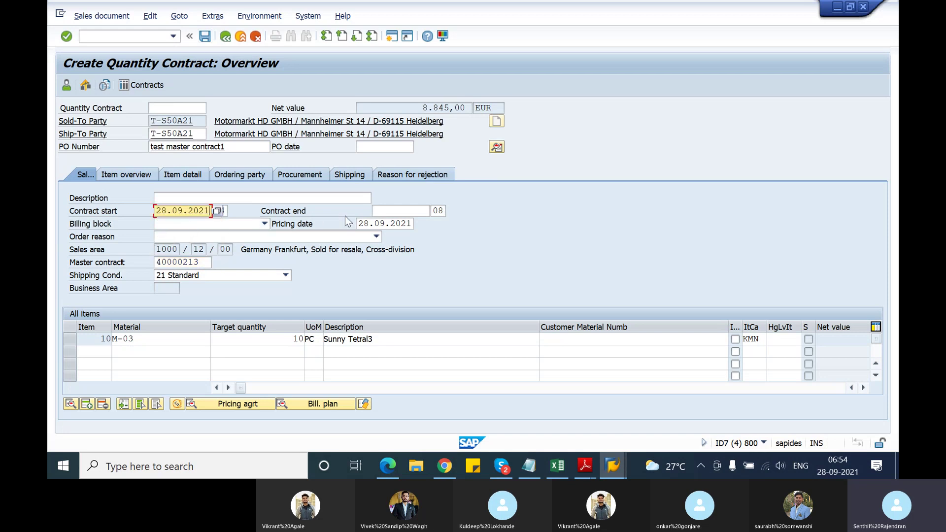
left_click(386, 212)
left_click(387, 222)
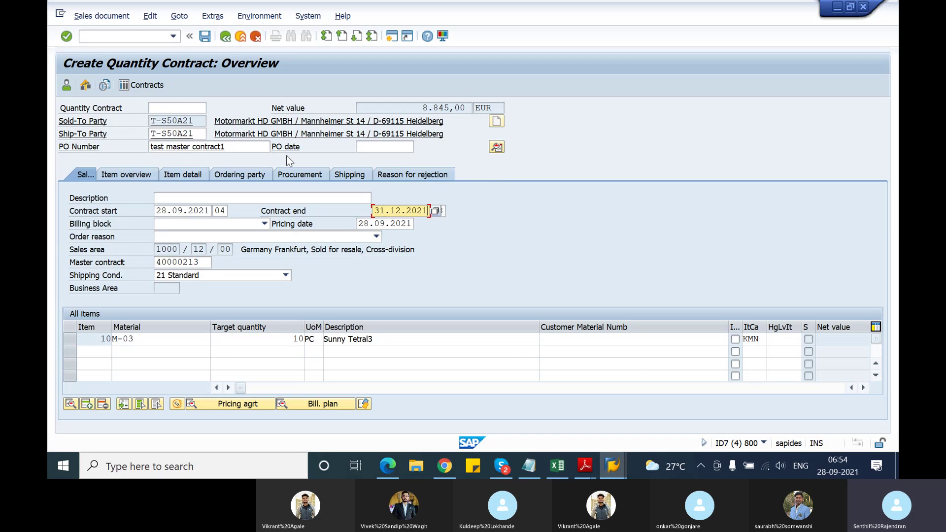
left_click(205, 38)
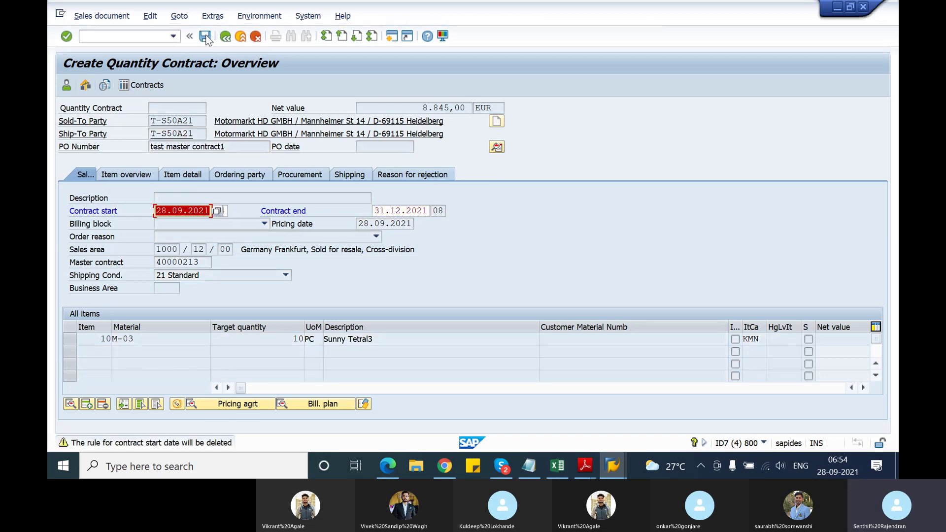
left_click(206, 37)
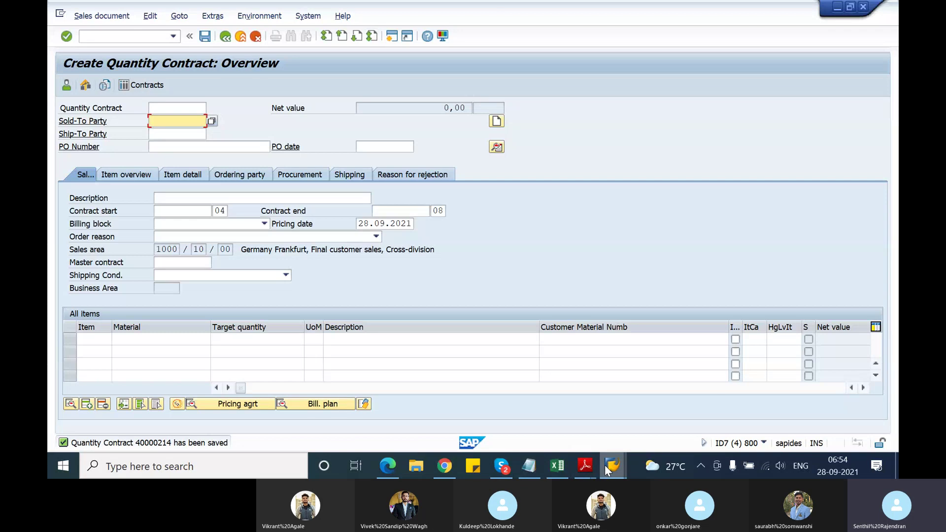
Switch back to the contract display session and open the master contract to check its lower-level contracts
mouse_move(604, 465)
left_click(705, 421)
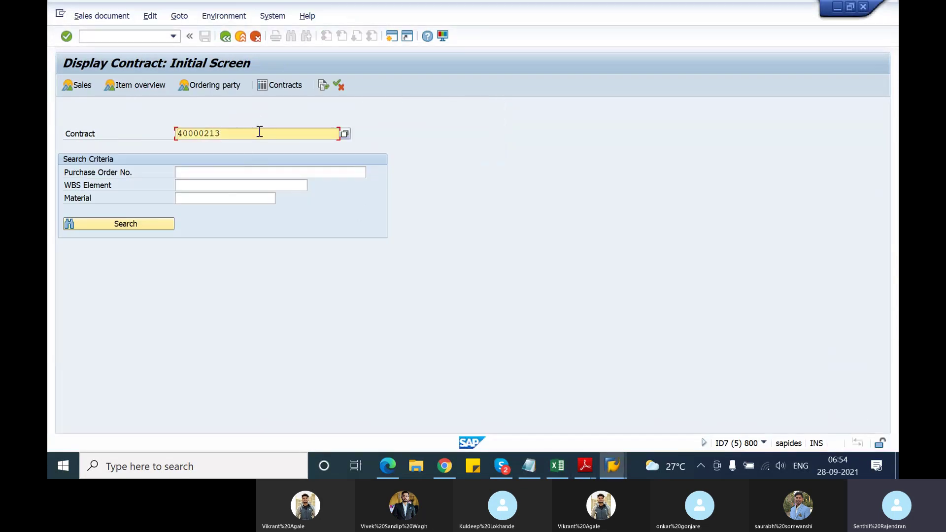
key("Return")
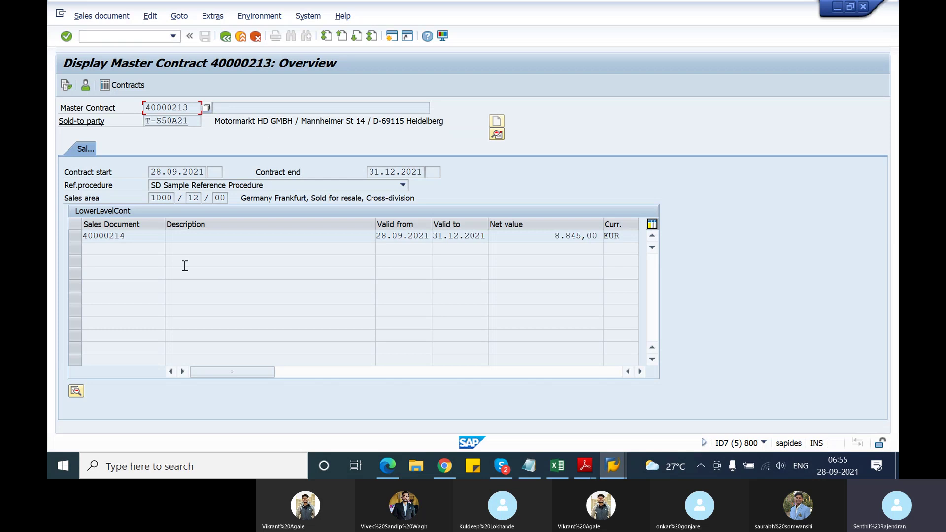
Leave the master contract display and open the SAP Reference IMG through transaction /nspro
double_click(134, 238)
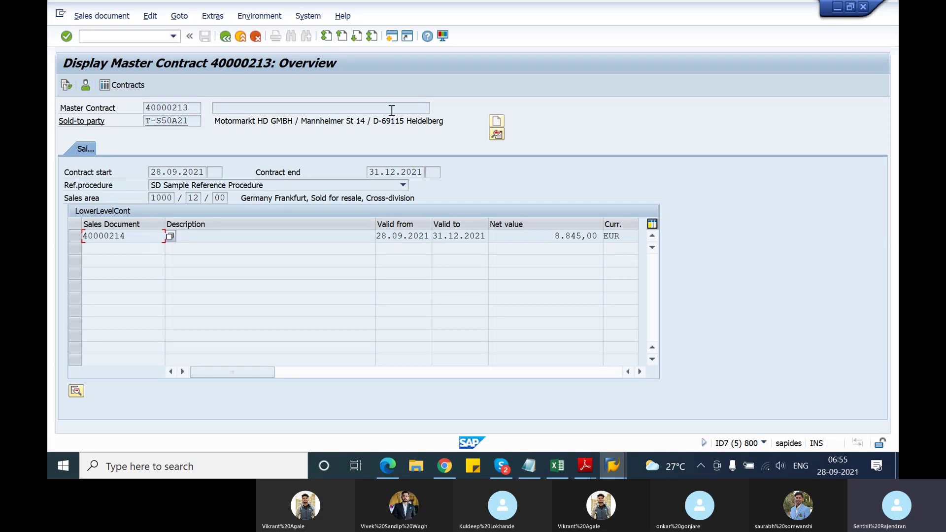
left_click(226, 35)
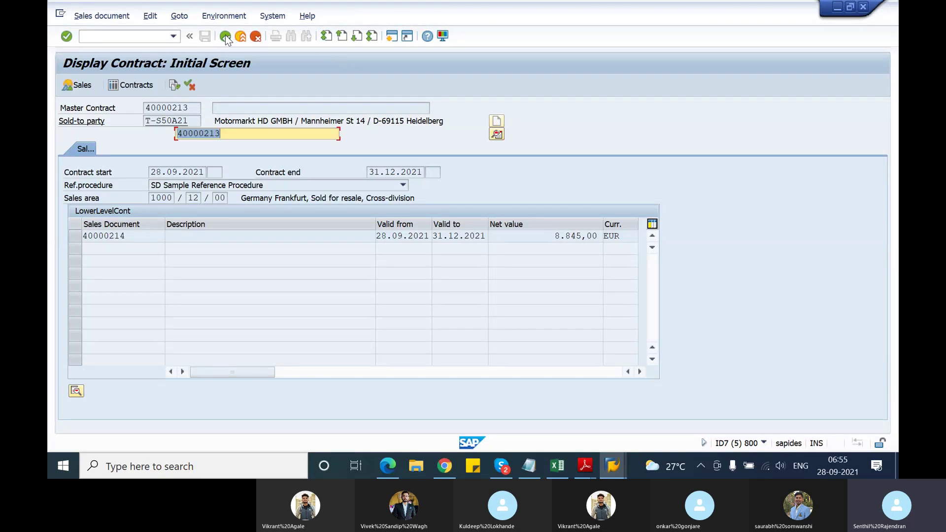
left_click(127, 35)
type("/nspro")
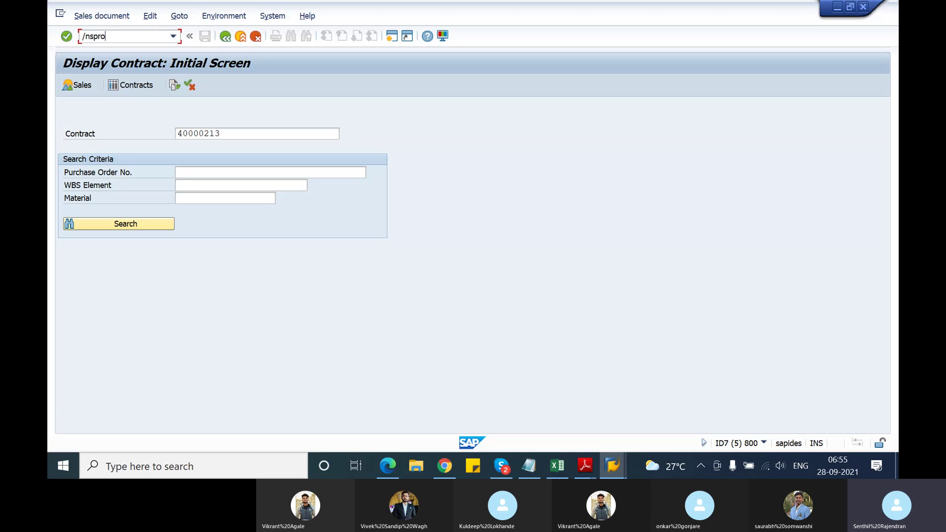
key("Return")
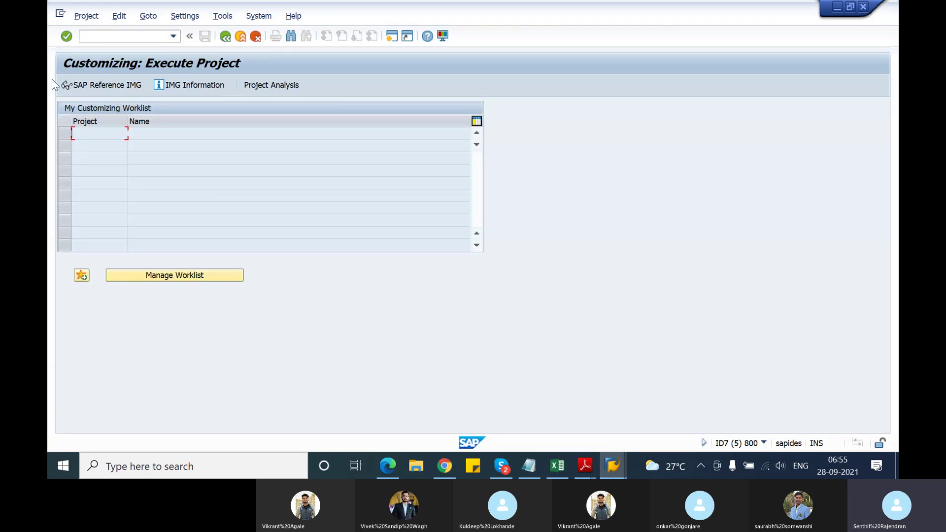
left_click(100, 87)
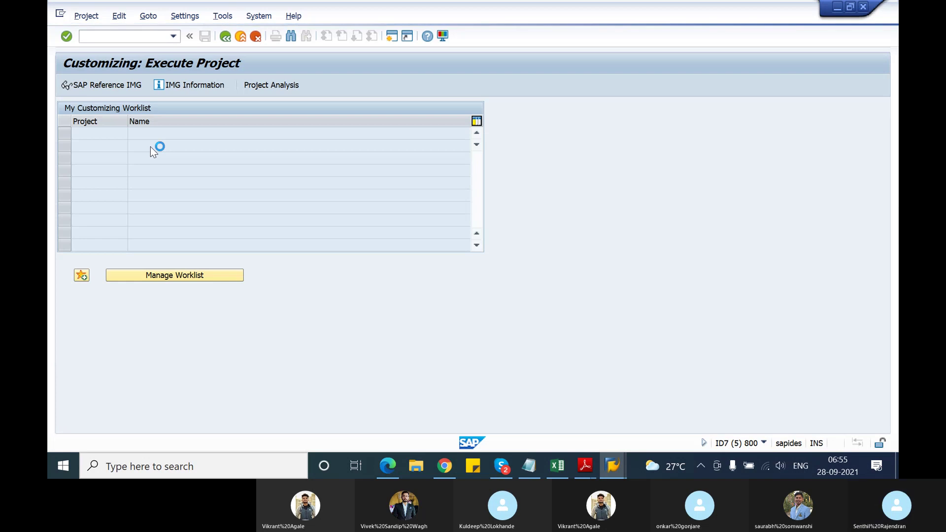
Expand the IMG under Sales and Distribution > Sales > Sales Documents > Contracts > Master Contract down to Define Referencing Requirements
scroll(153, 219, "down", 5)
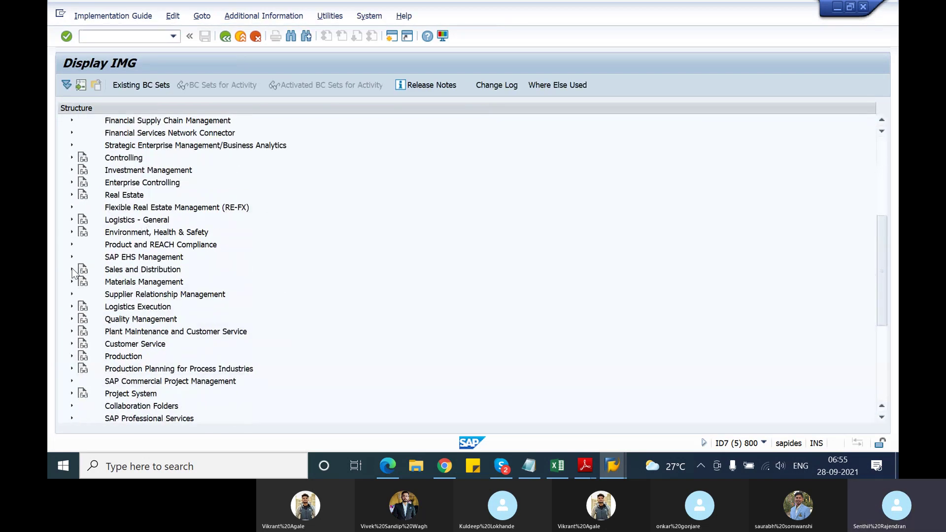
left_click(72, 270)
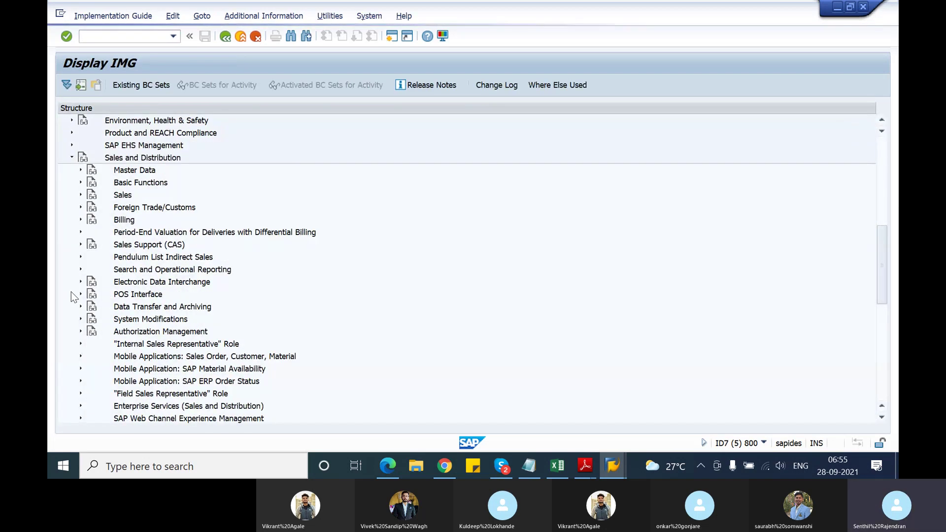
left_click(81, 195)
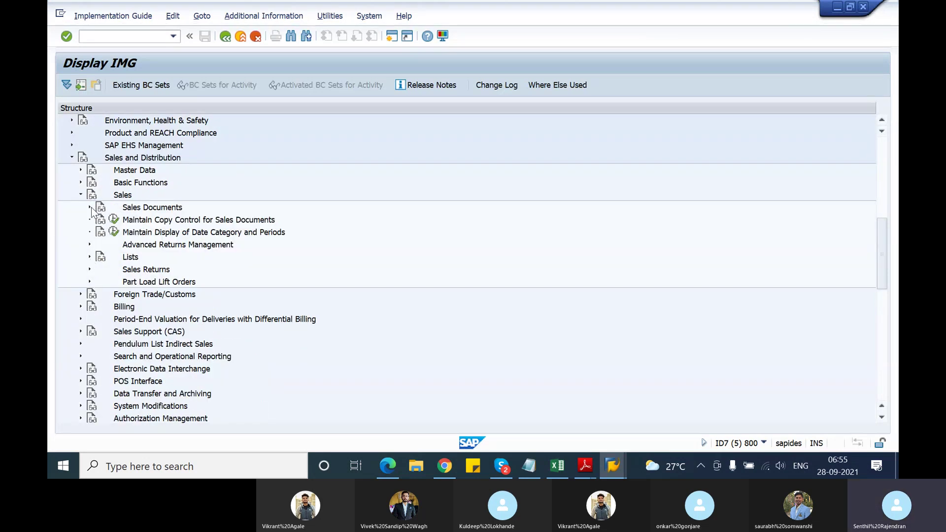
left_click(90, 208)
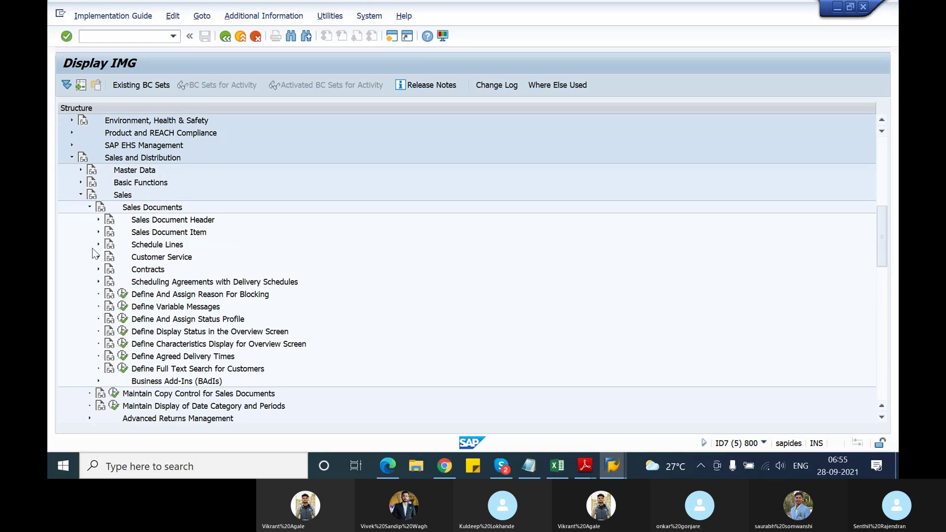
left_click(98, 269)
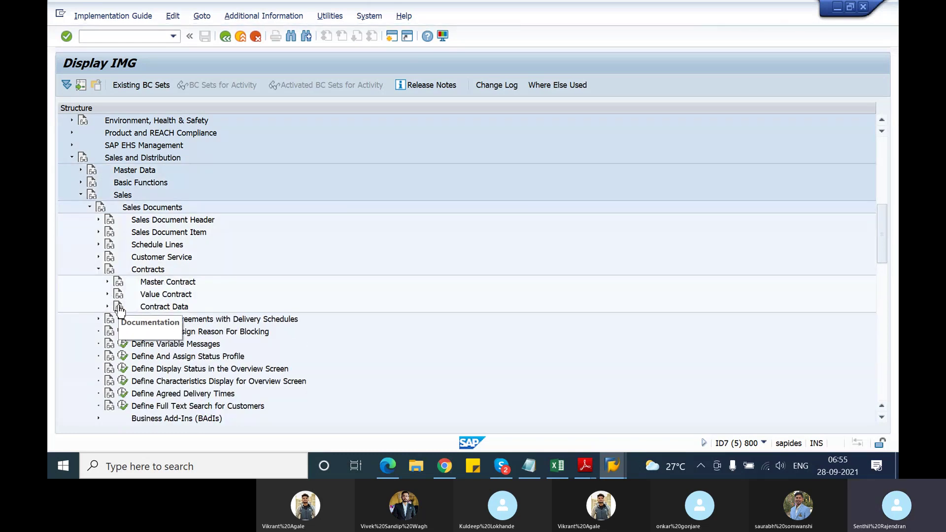
left_click(107, 282)
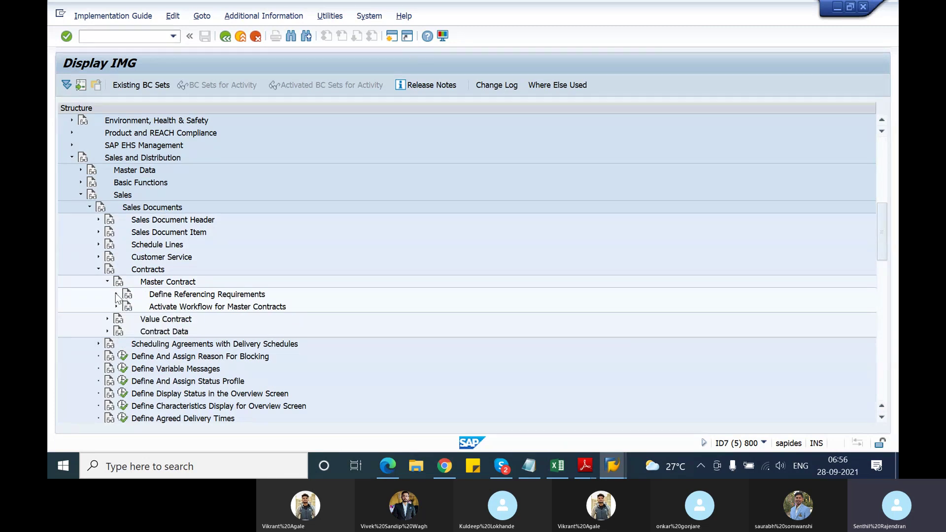
left_click(116, 296)
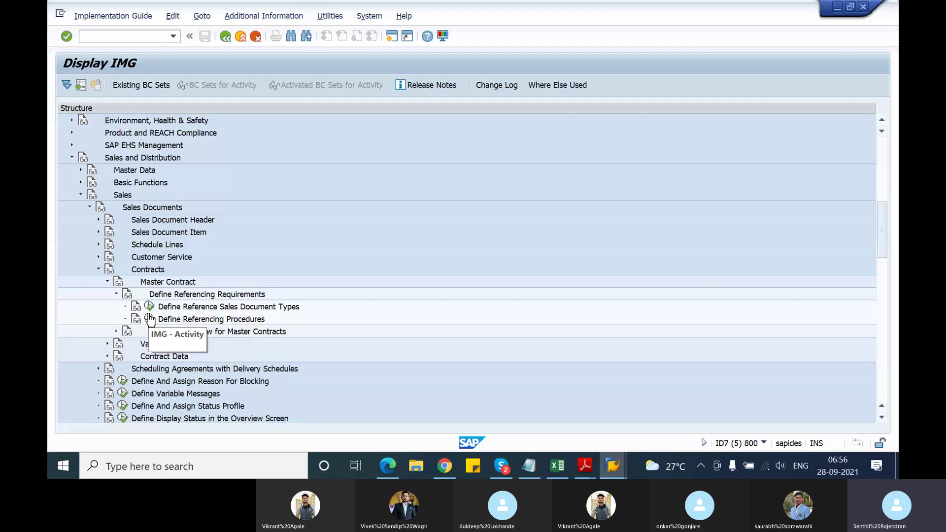
Review the reference procedure SDGK in Define Referencing Procedures and return to the IMG structure
left_click(151, 319)
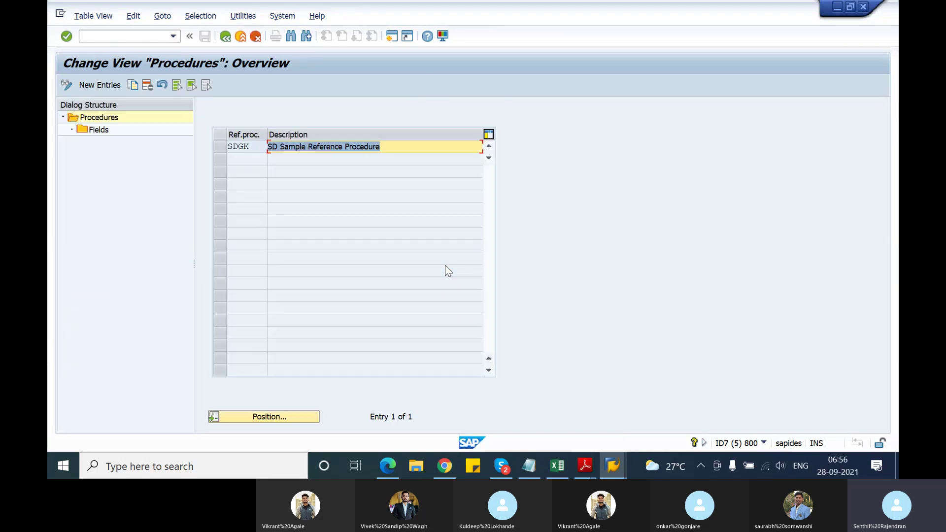
left_click(246, 147)
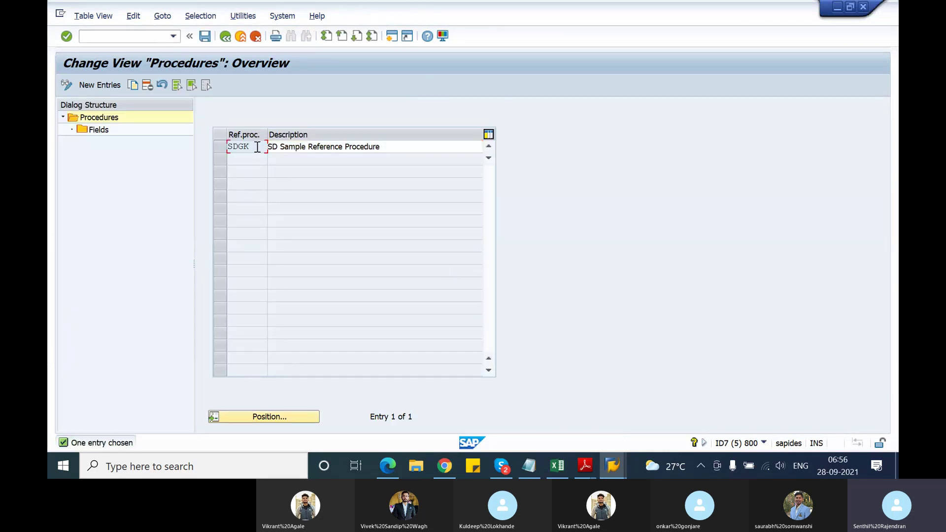
left_click(225, 38)
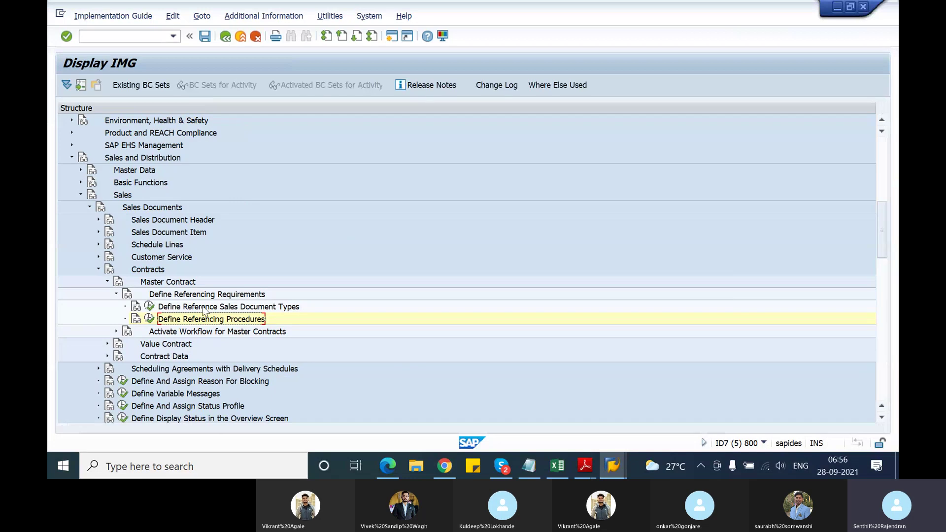
Examine which target contract types reference master contract type GK in Define Reference Sales Document Types, and return to the IMG structure
left_click(148, 306)
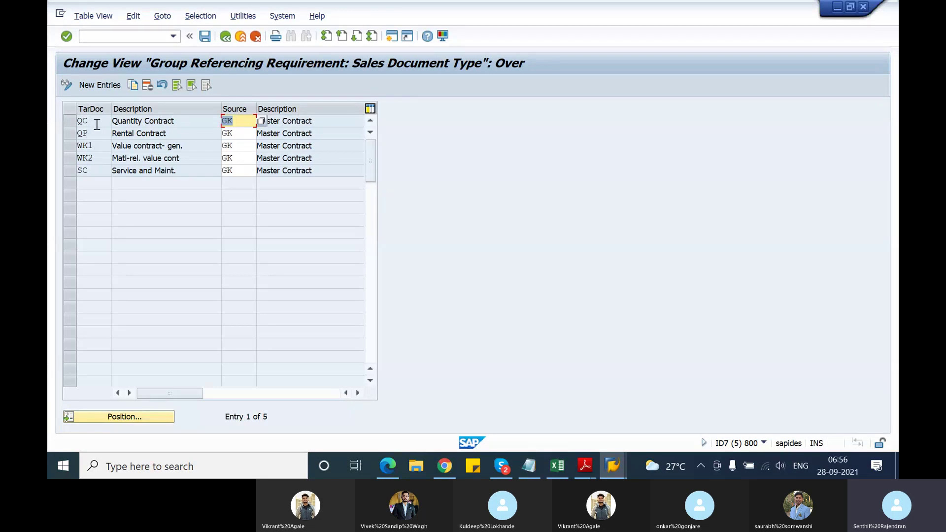
left_click(100, 157)
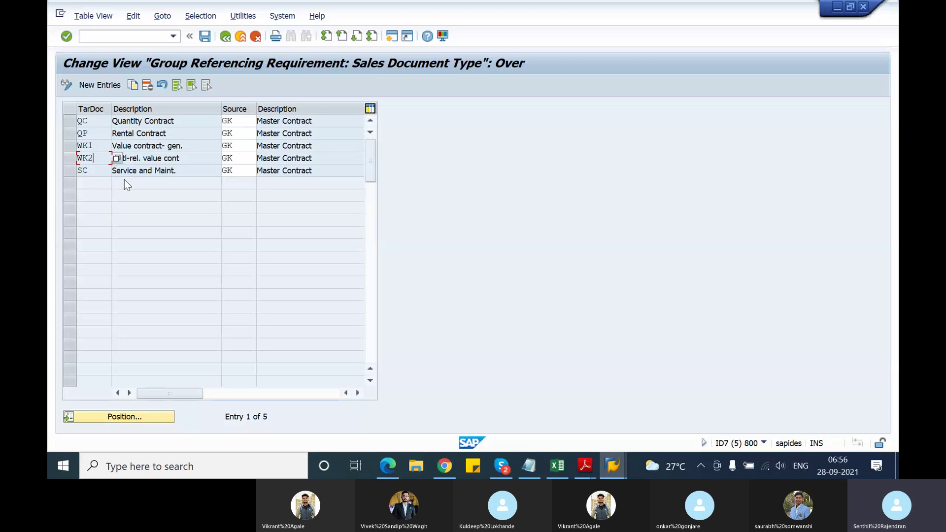
left_click_drag(93, 171, 68, 171)
left_click(69, 120)
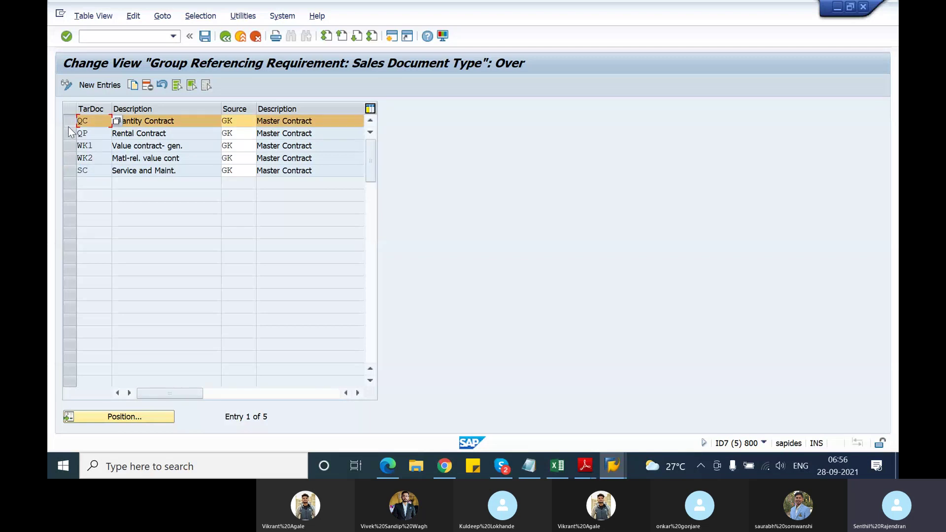
left_click(230, 40)
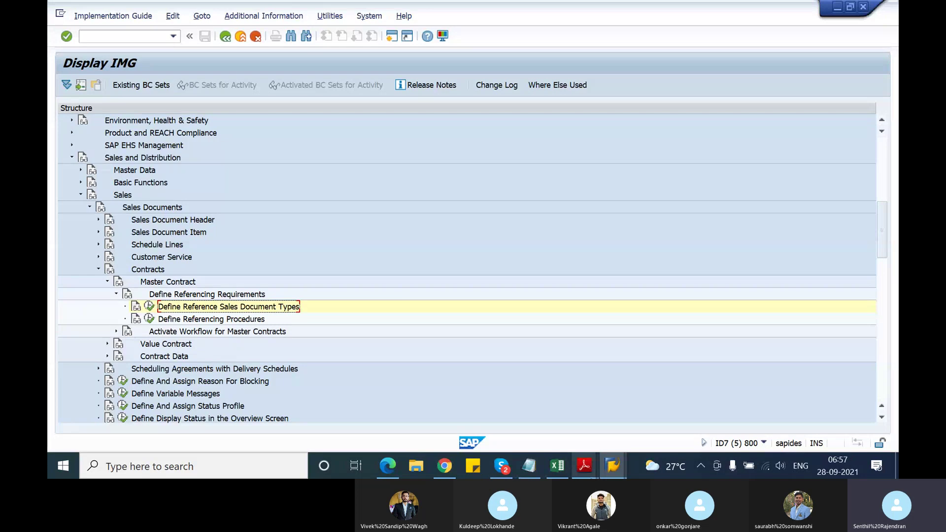
Switch to TSCM60_2.pdf in Adobe Reader and scan its table of contents for the delivery document units
mouse_move(604, 474)
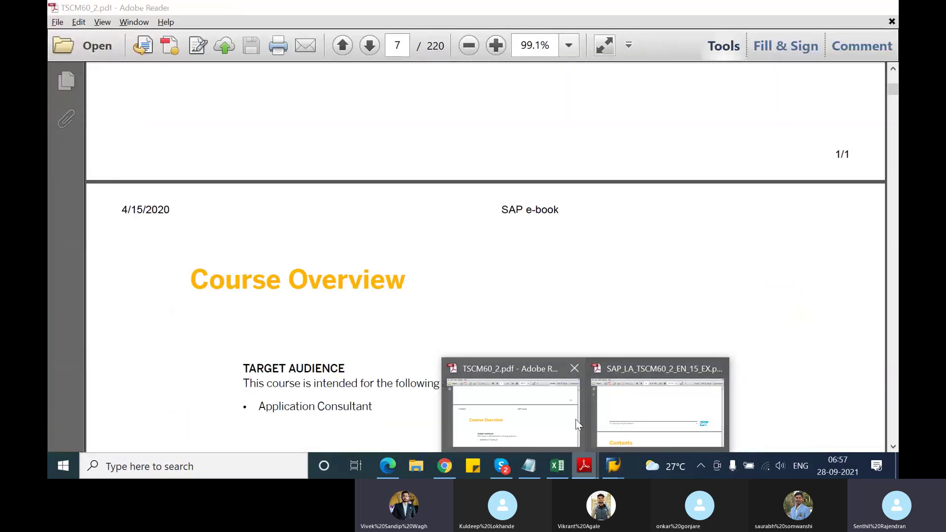
left_click(567, 417)
scroll(416, 320, "down", 3)
scroll(418, 320, "up", 5)
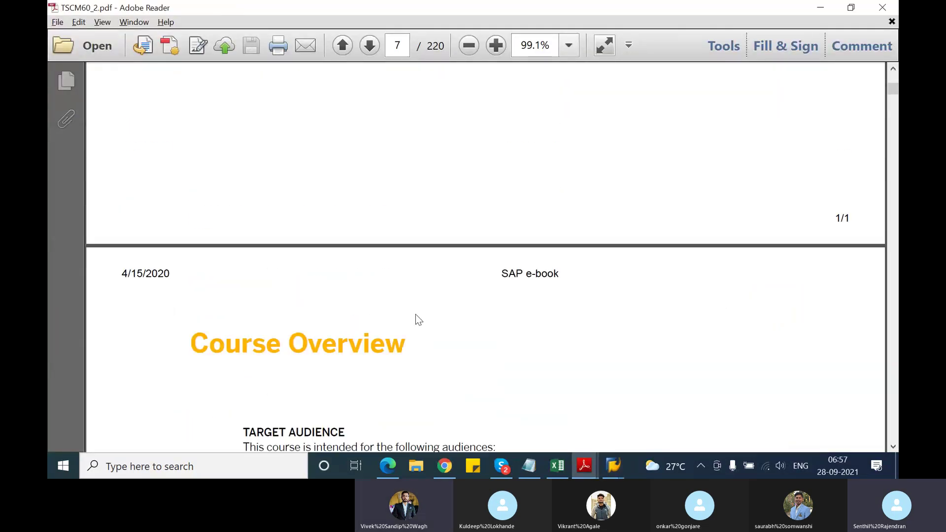
scroll(418, 319, "up", 15)
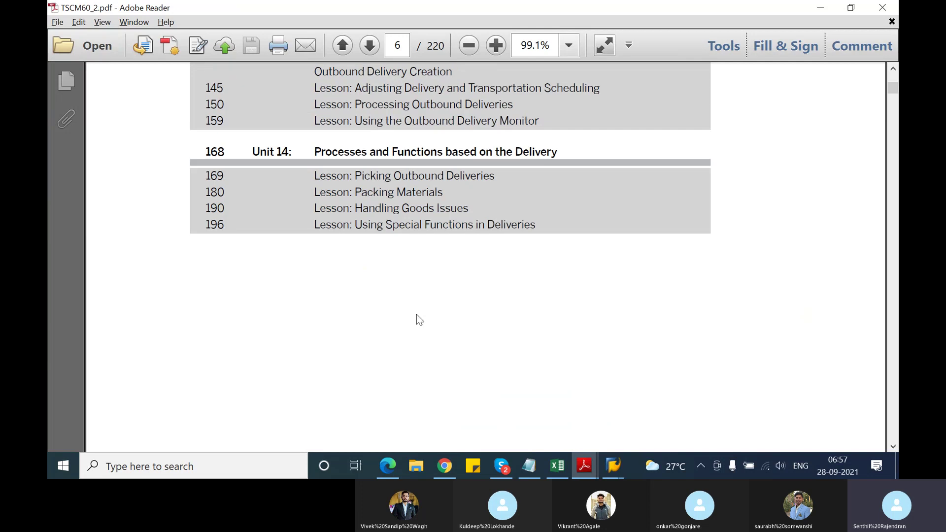
scroll(416, 318, "up", 3)
scroll(419, 316, "up", 2)
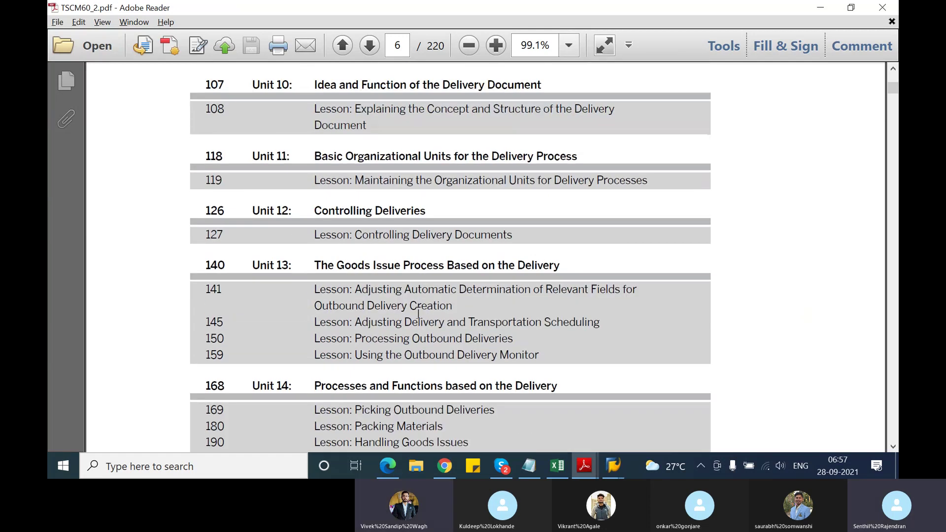
scroll(418, 313, "up", 3)
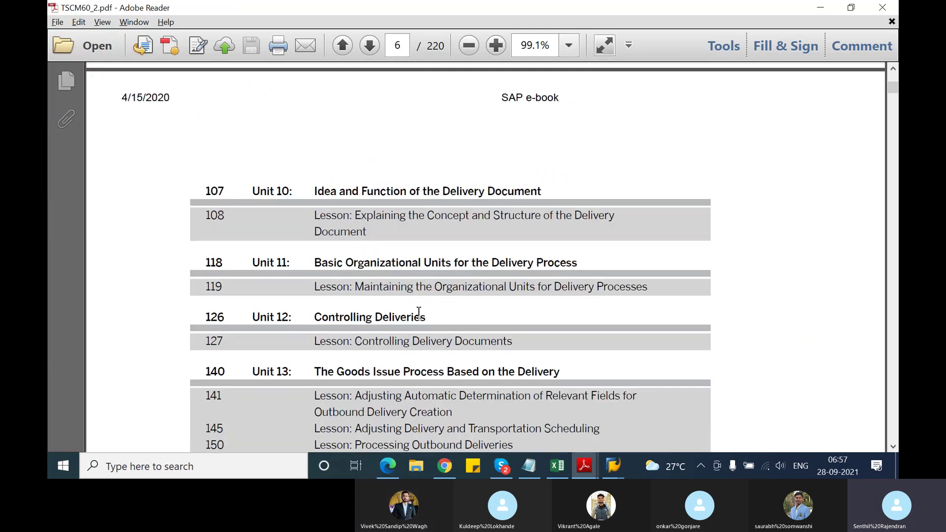
scroll(419, 312, "up", 2)
scroll(419, 313, "up", 10)
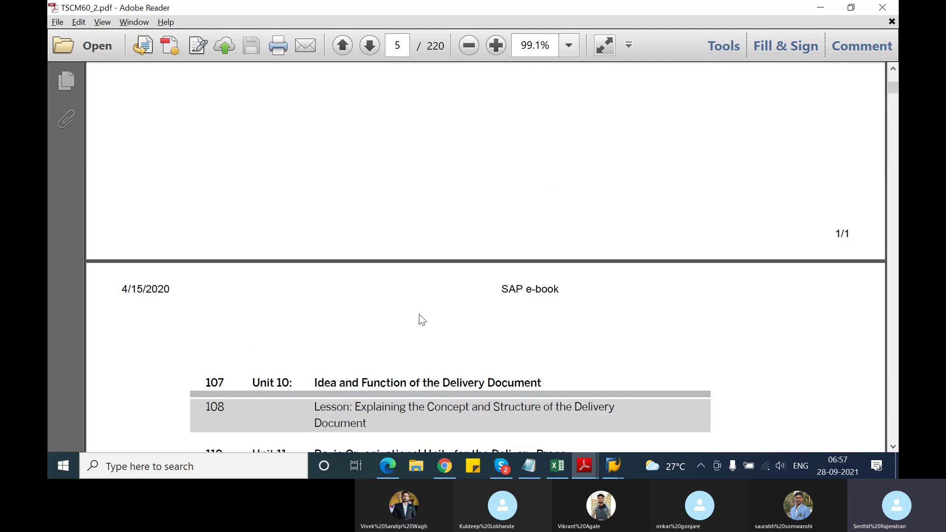
scroll(419, 318, "down", 7)
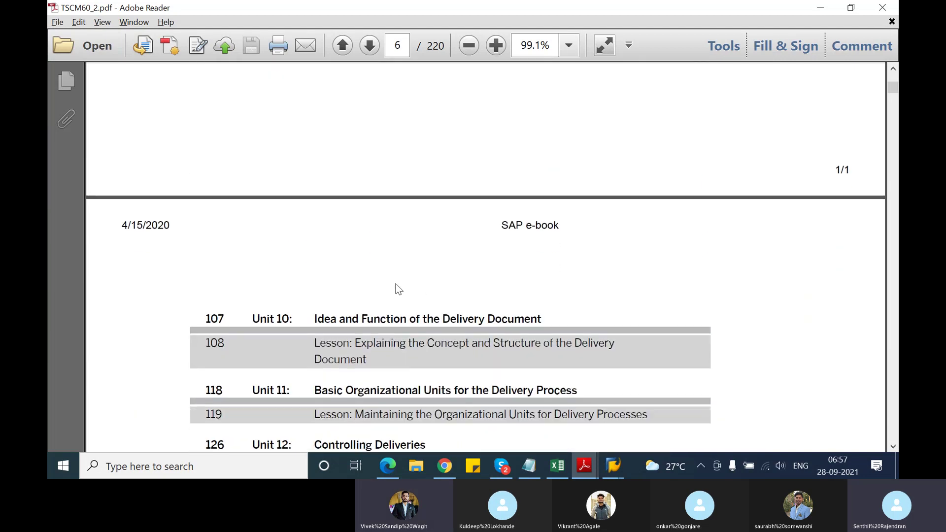
Go to page 120 of the PDF and read back to the Delivery Documents in Shipping Activities figure
left_click(398, 46)
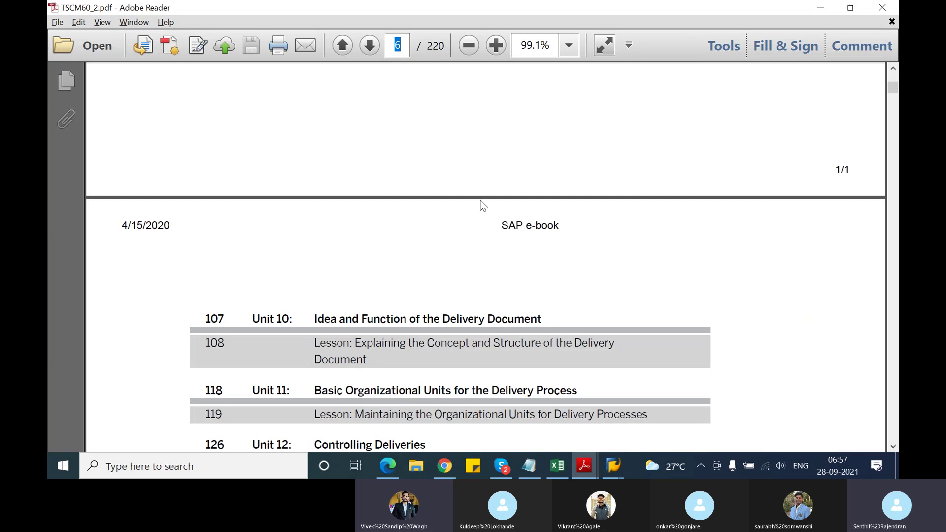
type("120")
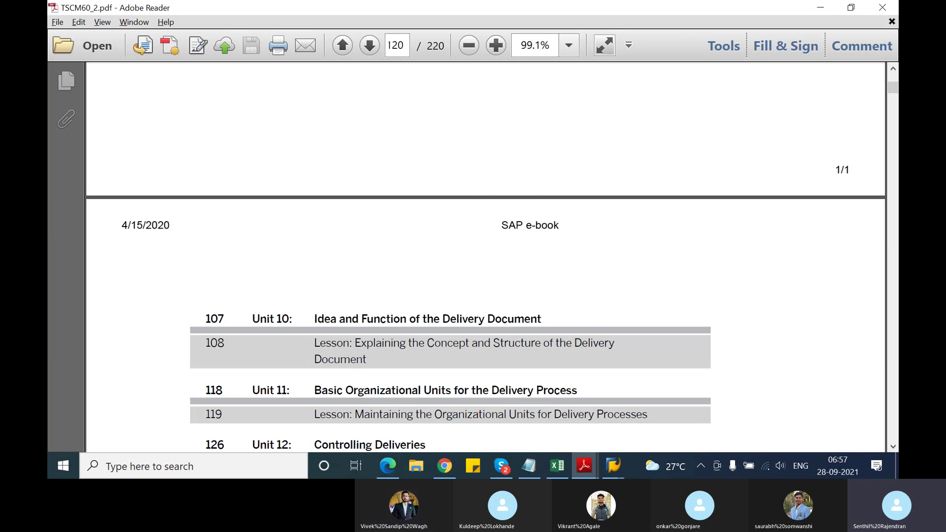
key("Return")
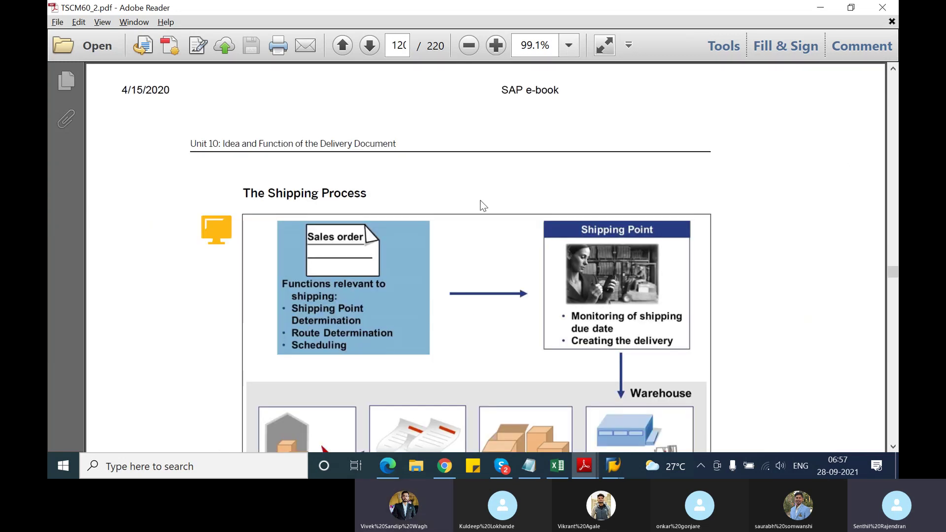
scroll(474, 317, "up", 10)
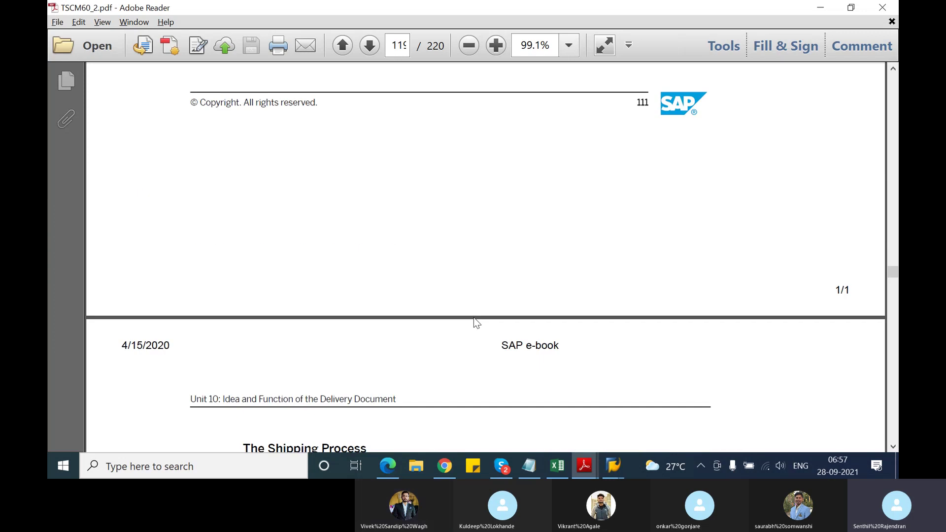
scroll(474, 317, "up", 15)
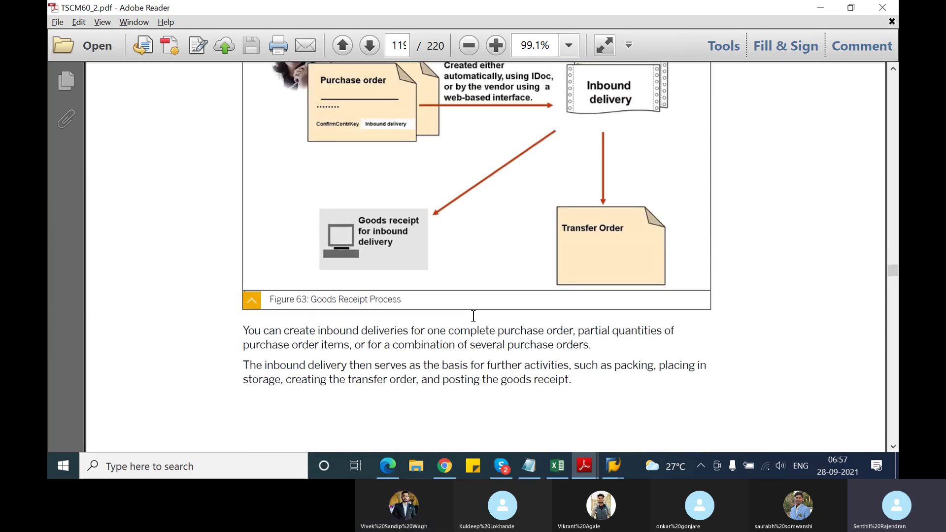
scroll(474, 320, "up", 15)
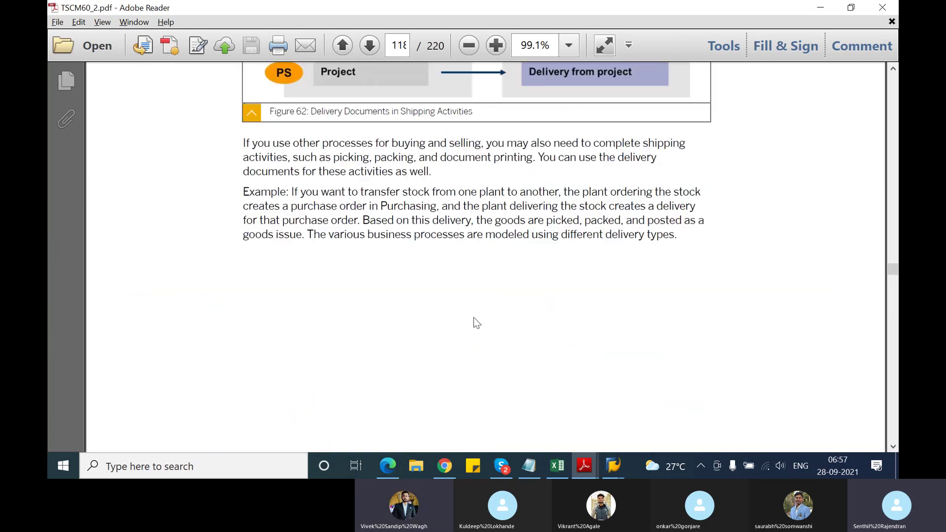
scroll(474, 317, "up", 5)
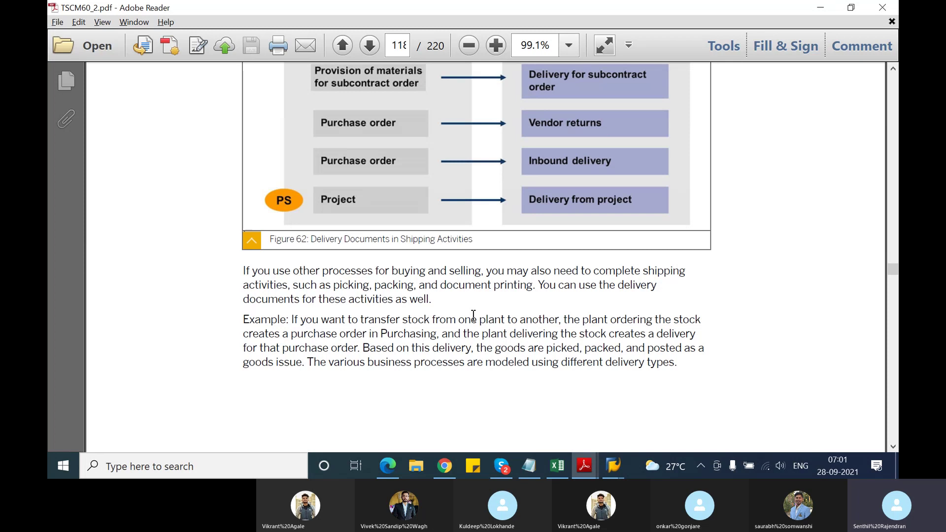
scroll(530, 333, "up", 5)
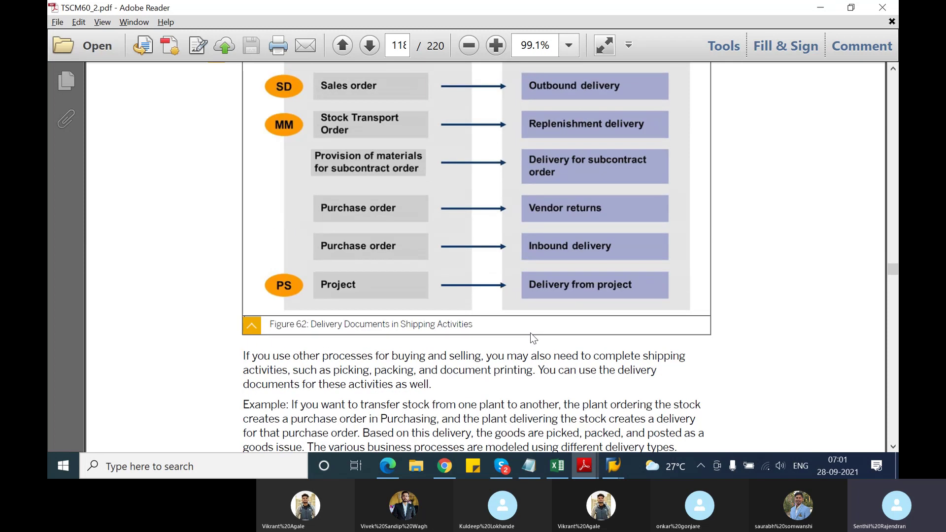
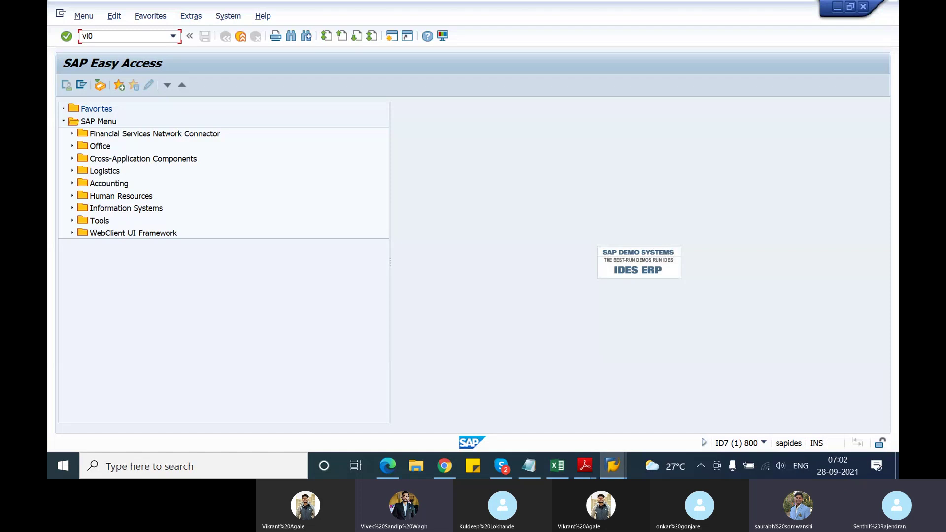
Switch to transaction VL01N and go over the shipping point, selection date and order fields
type("1n")
key("Return")
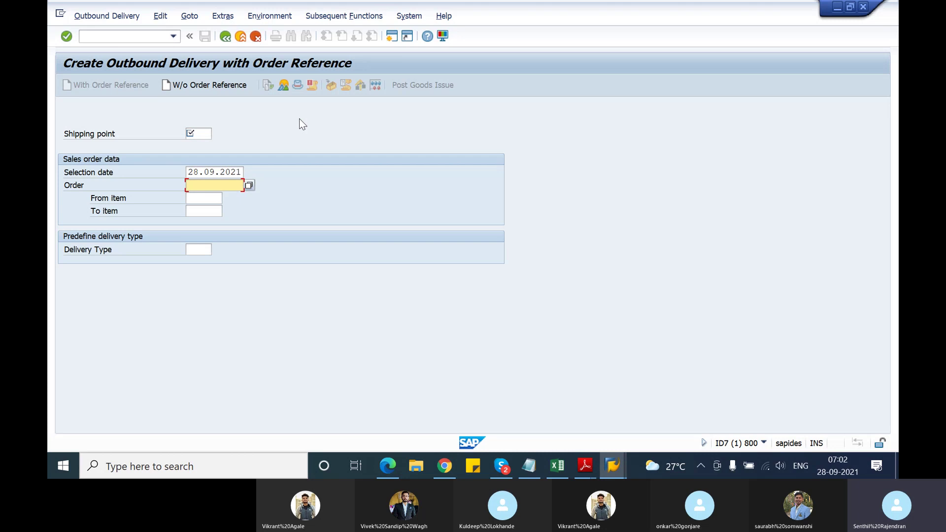
left_click(196, 137)
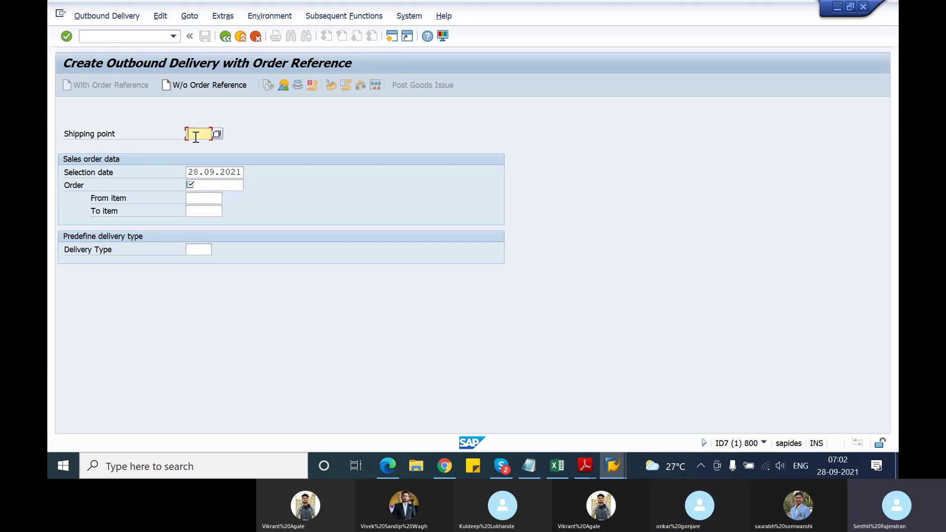
left_click(209, 171)
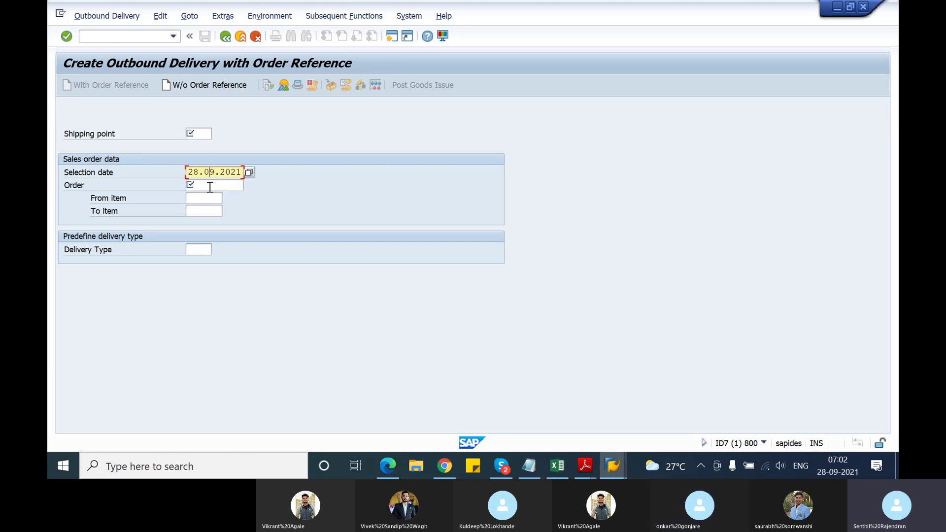
left_click(210, 186)
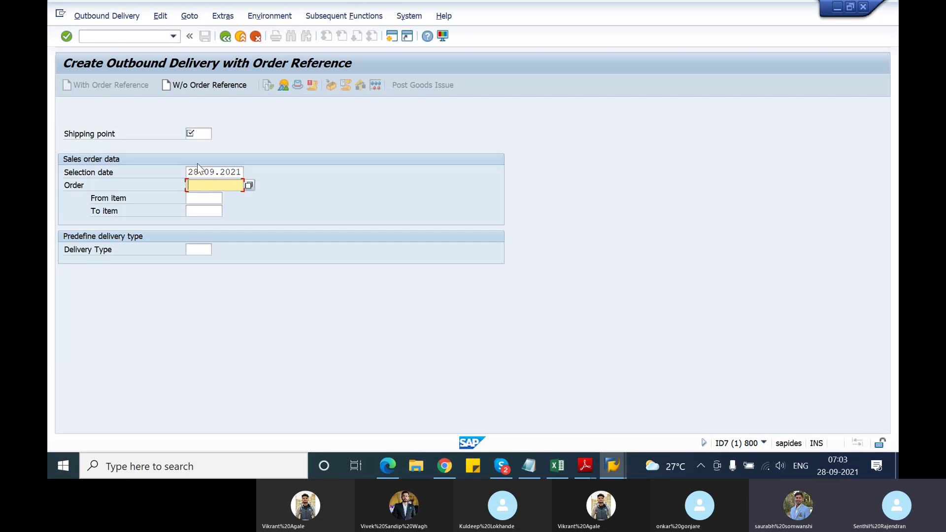
left_click(197, 170)
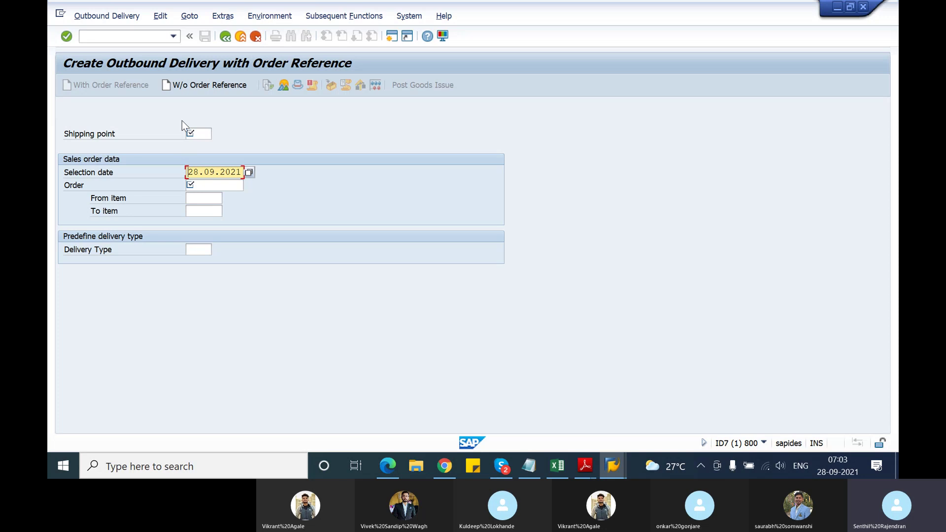
left_click(193, 132)
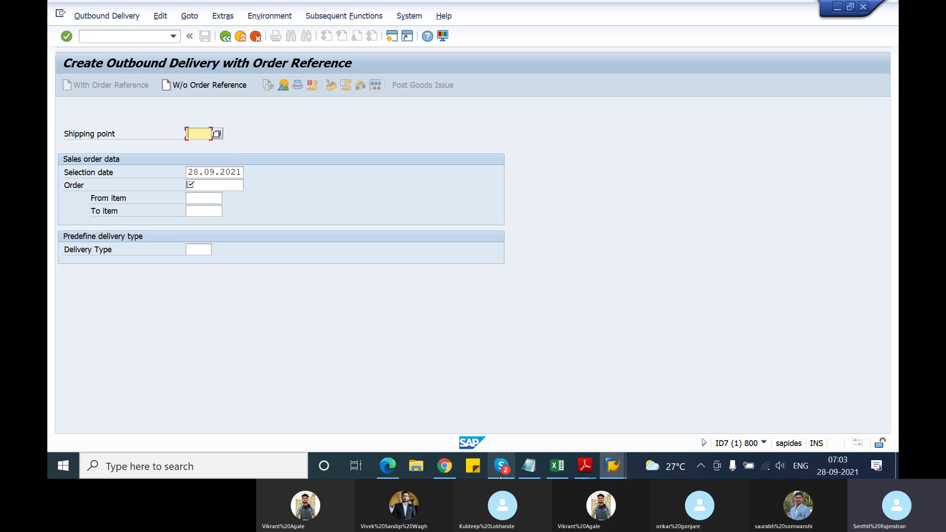
Switch to the SAP_Batch_1309201 notes in Notepad and add the lines "Day 12 -- 28/09/2021" and "Delivery processing" at the end
left_click(526, 465)
key("Return")
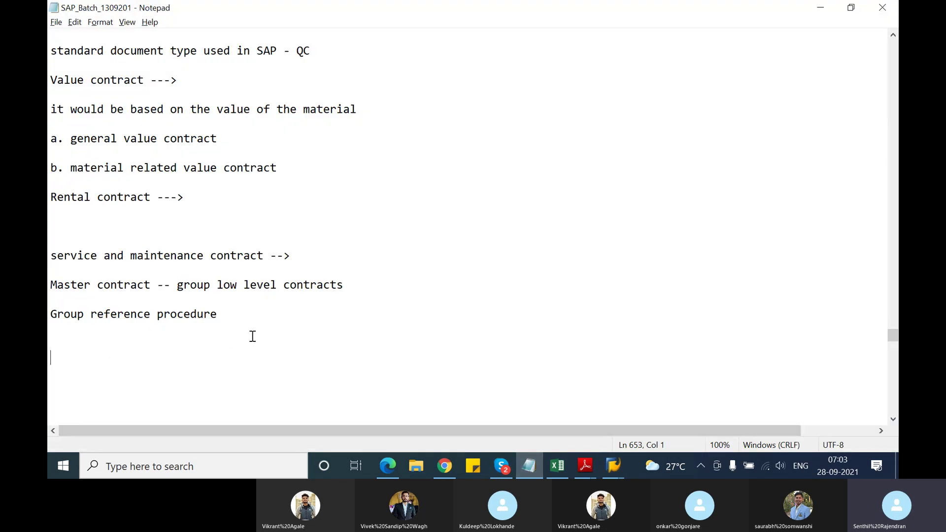
type("Day")
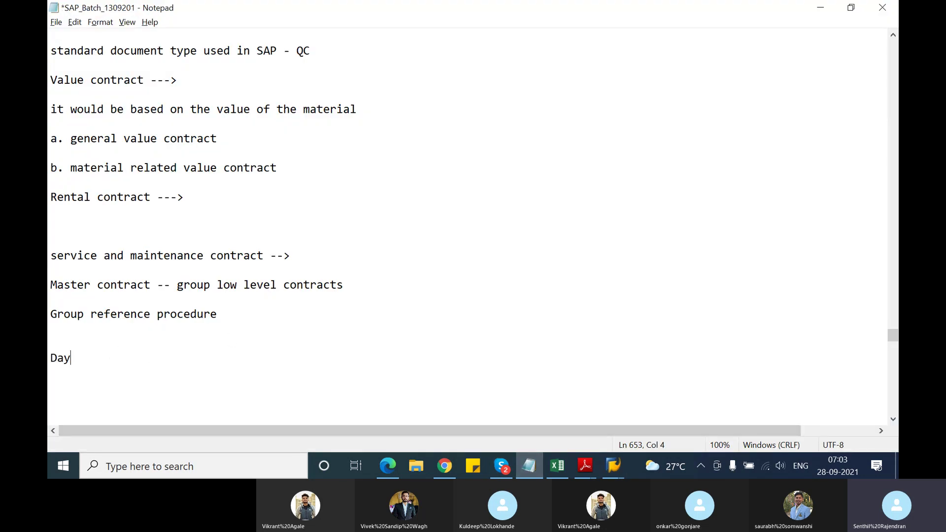
type(" 12 -- 28/09/2021")
key("Return")
key("Return")
type("Delivery")
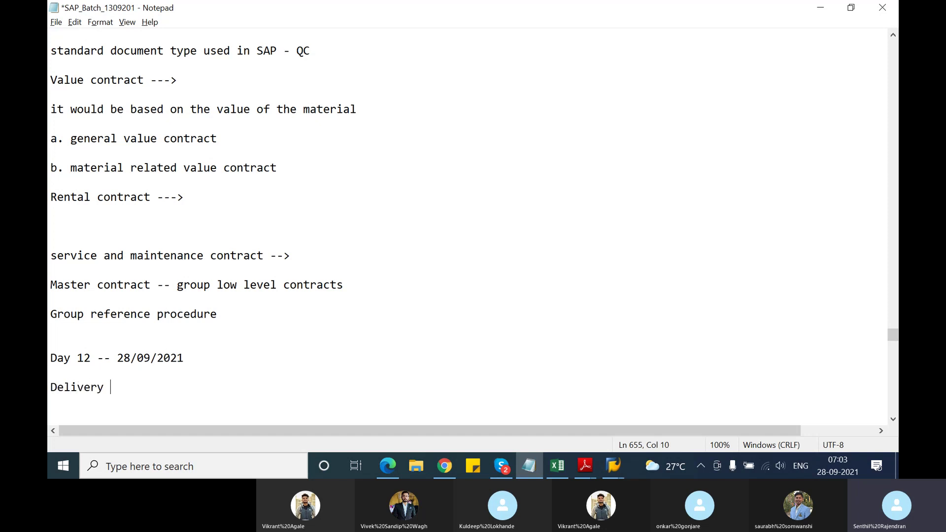
type(" processing")
Add the note "shipping point is the highest org unit in delivery processing" below the Delivery processing line
key("Return")
key("Return")
type("shipping")
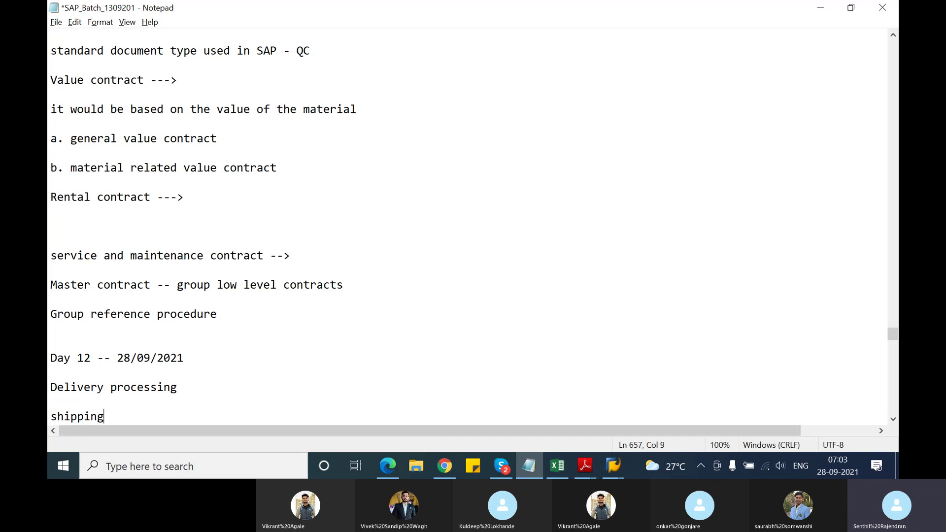
type(" point is the highest ")
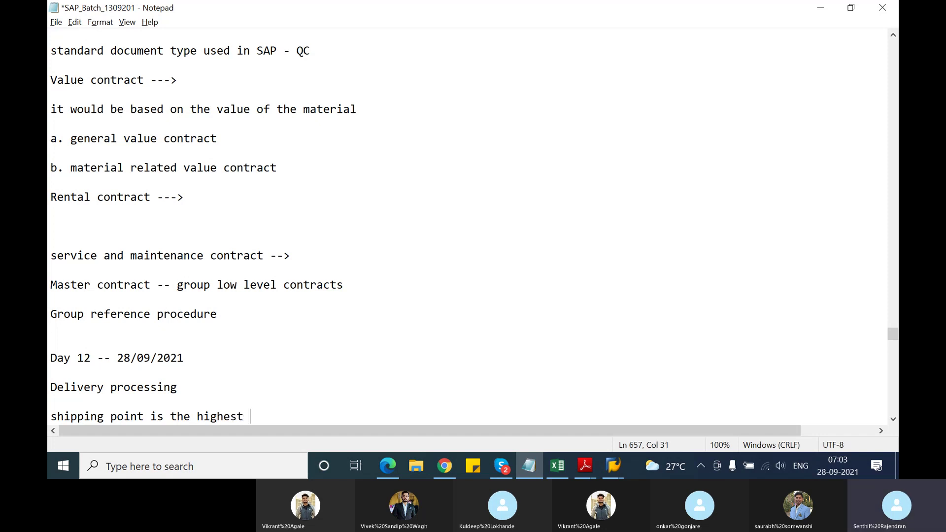
type("org unit in delivery")
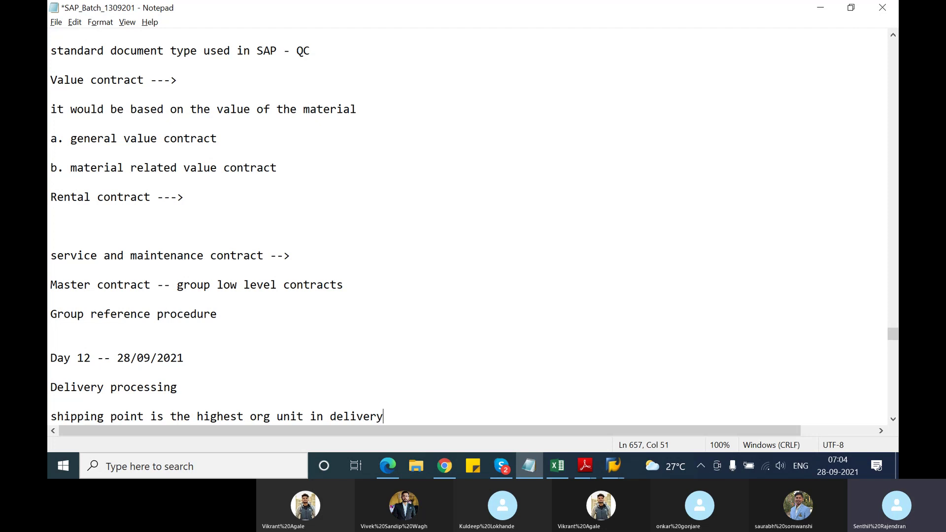
type(" processing")
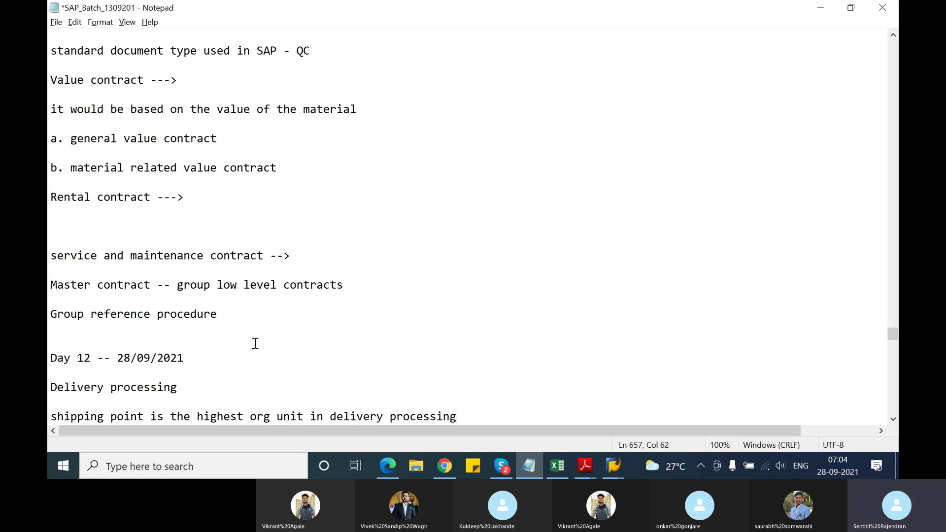
scroll(254, 340, "down", 7)
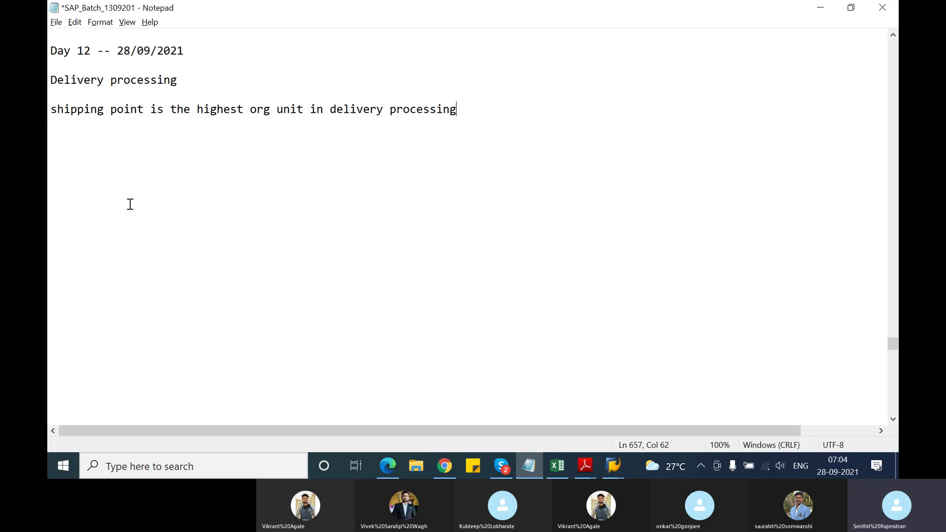
left_click(70, 148)
Switch back to the SAP outbound delivery screen and set the shipping point to 1201
key("alt+Tab")
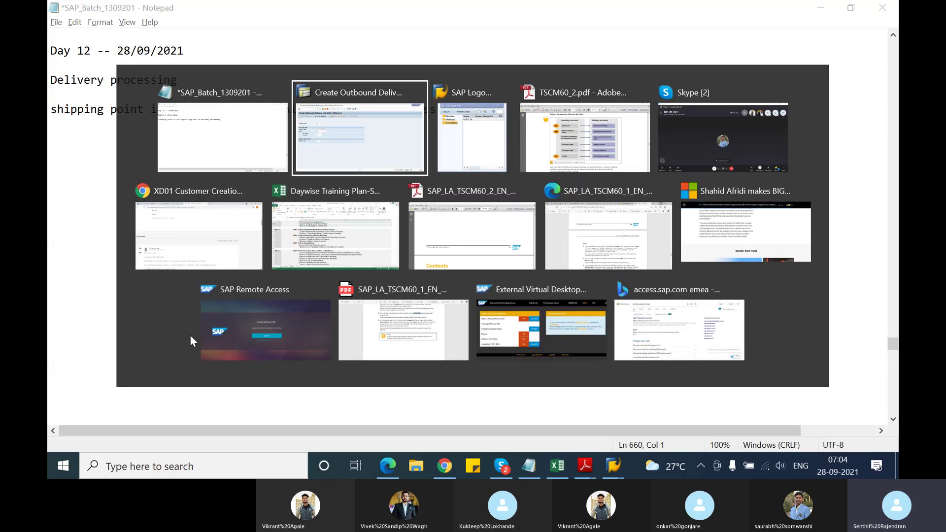
key("alt+Tab")
key("alt+Tab")
key("alt+Tab")
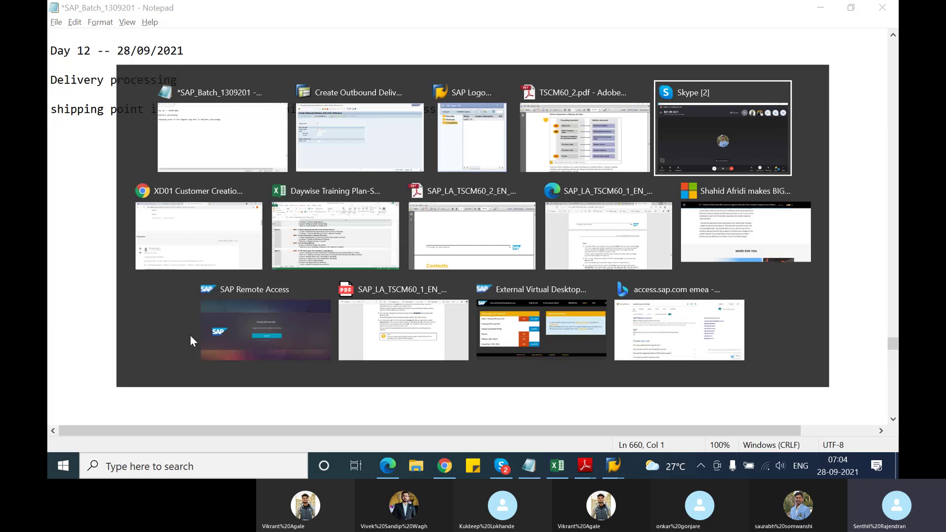
key("alt+Tab")
key("alt+Tab")
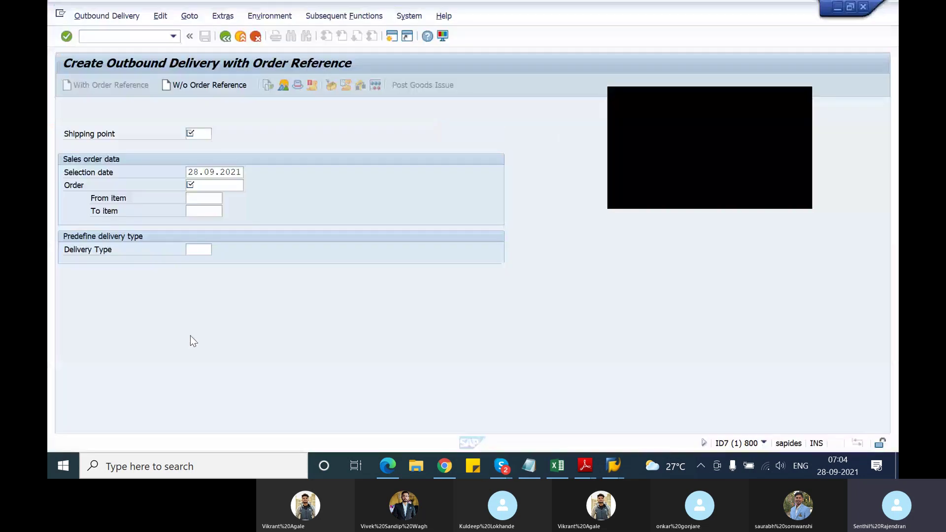
type("1201")
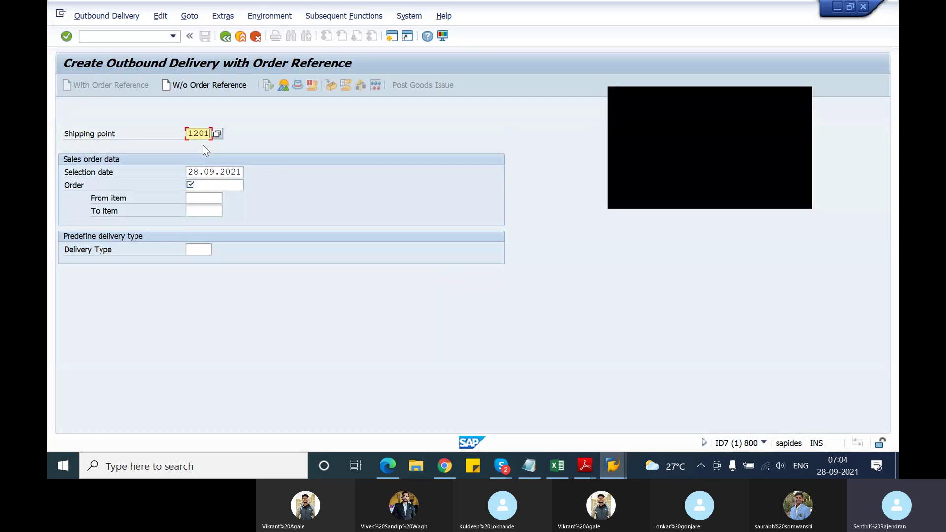
left_click(205, 185)
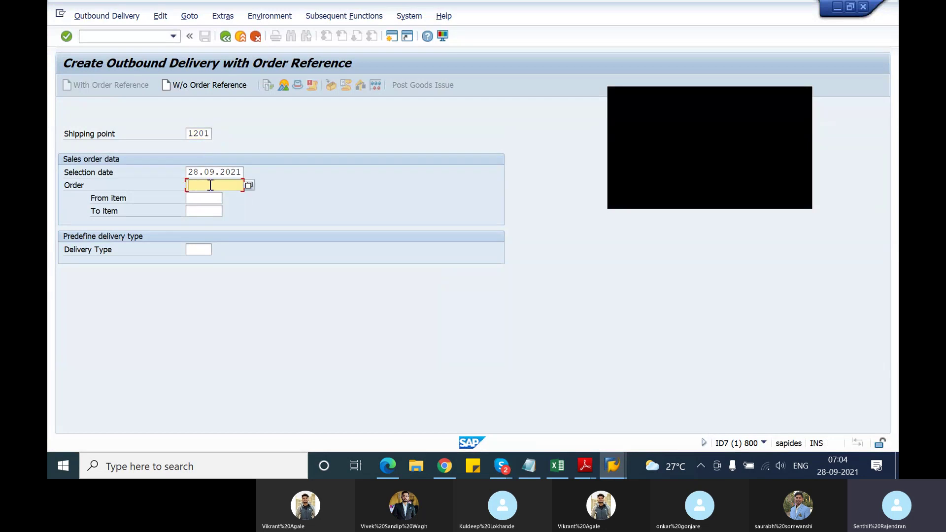
Try to create the outbound delivery for a sales order number and return from the log to the initial screen
type("154")
left_click(243, 196)
key("Return")
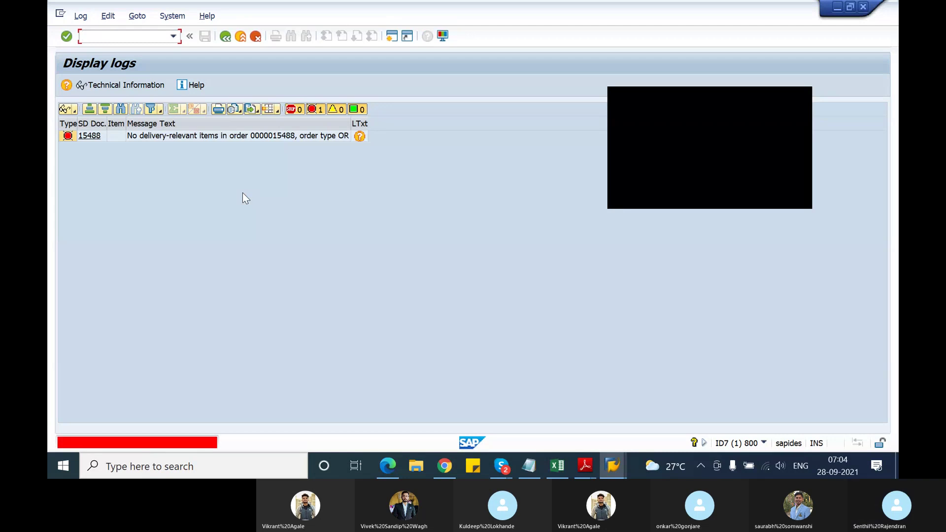
left_click(226, 37)
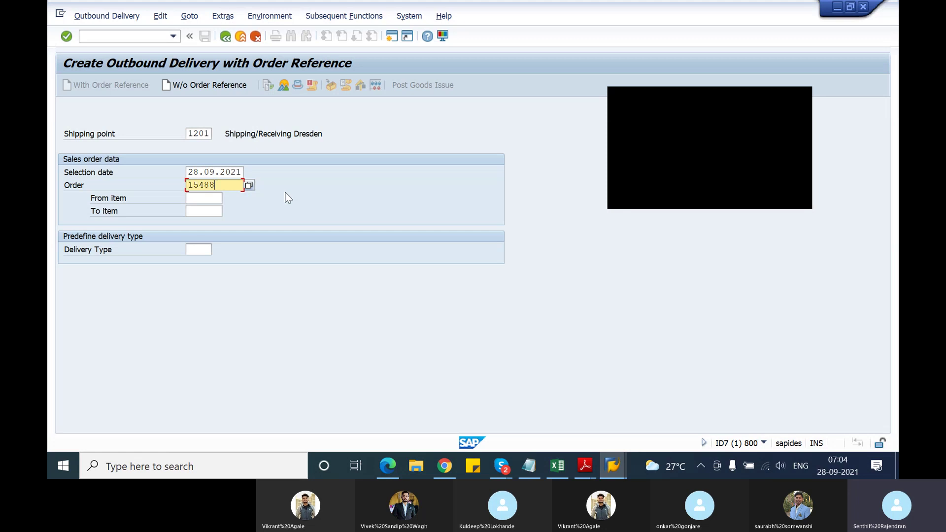
Try the delivery with the next consecutive sales order number and return from the log
key("BackSpace")
type("9")
key("Return")
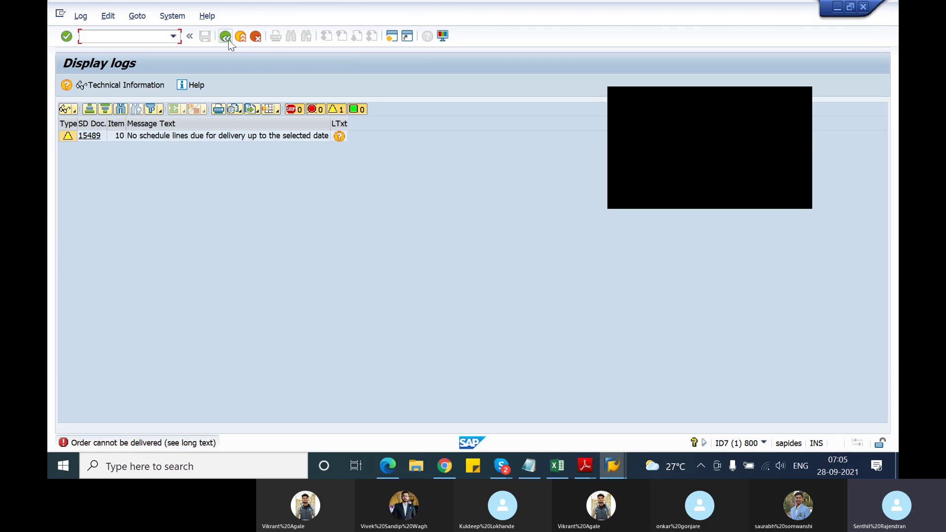
left_click(227, 38)
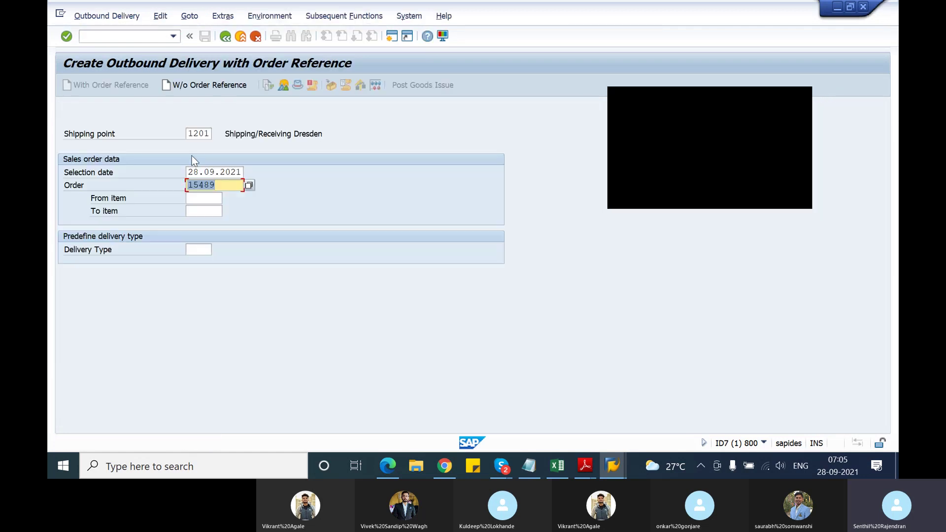
Replace the selection date and create the outbound delivery for the entered sales order
left_click(201, 130)
key("Tab")
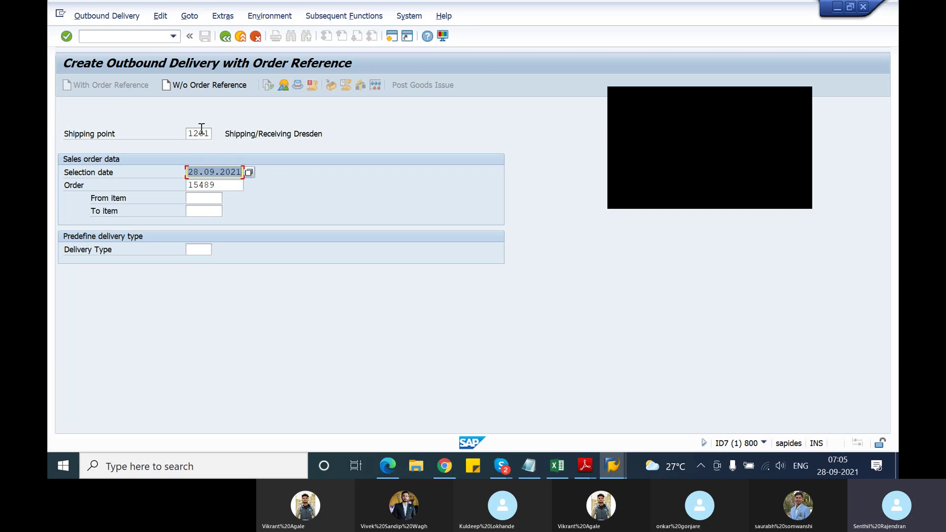
key("BackSpace")
left_click(212, 181)
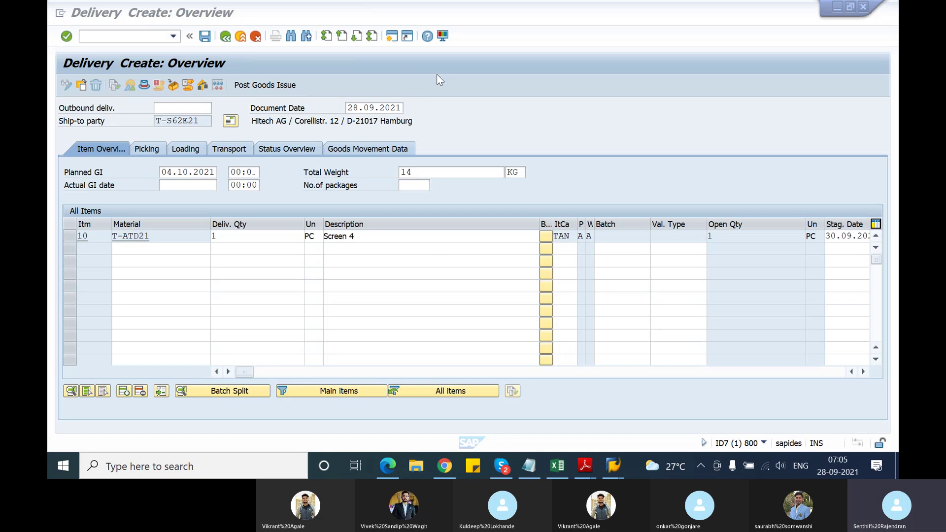
left_click(400, 87)
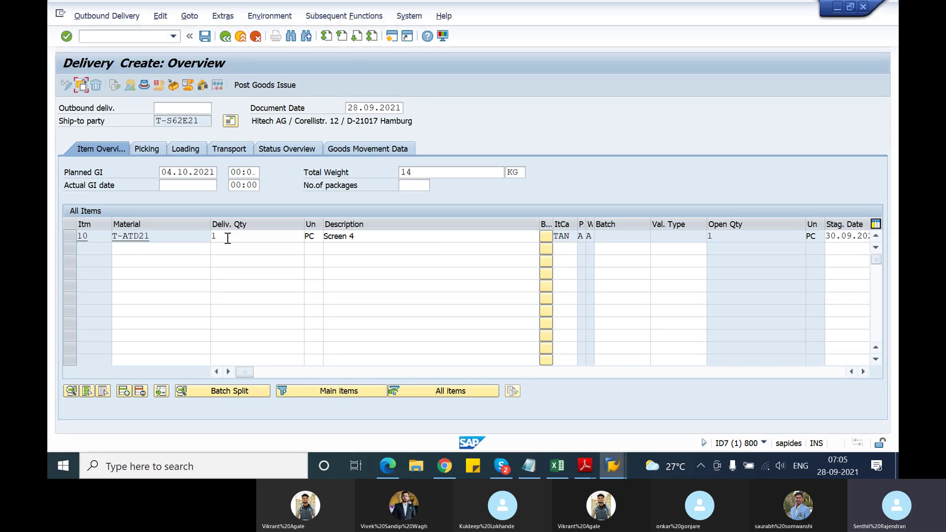
Examine which header views the delivery offers, review the processing dates and statuses in the header details, and return to the overview
left_click(197, 17)
mouse_move(209, 49)
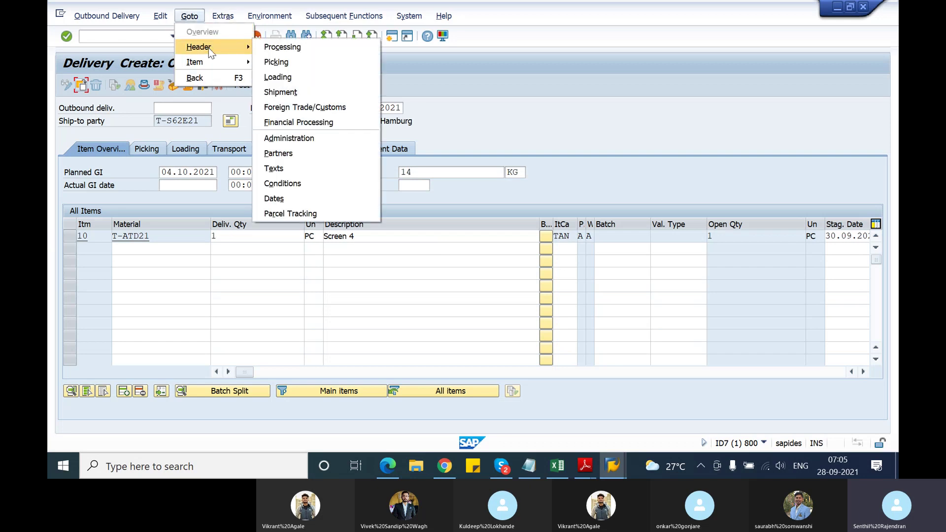
left_click(540, 110)
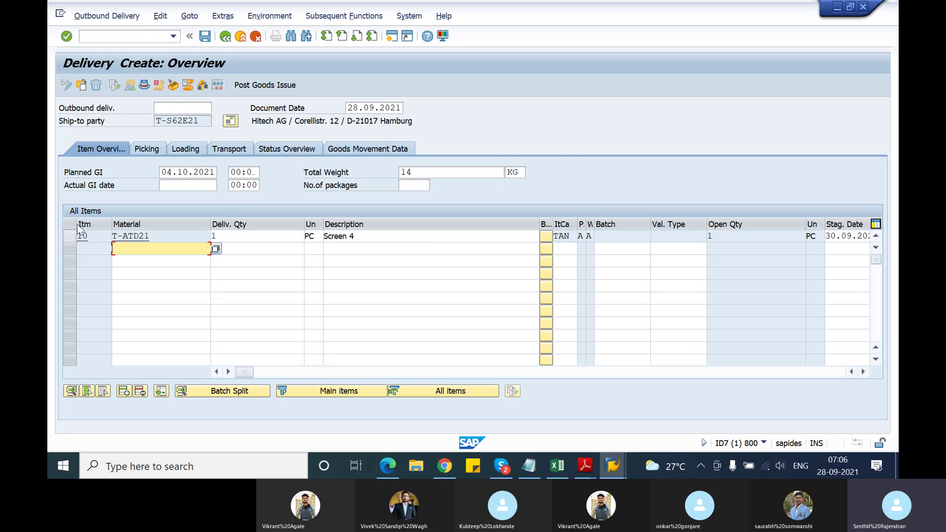
left_click(143, 86)
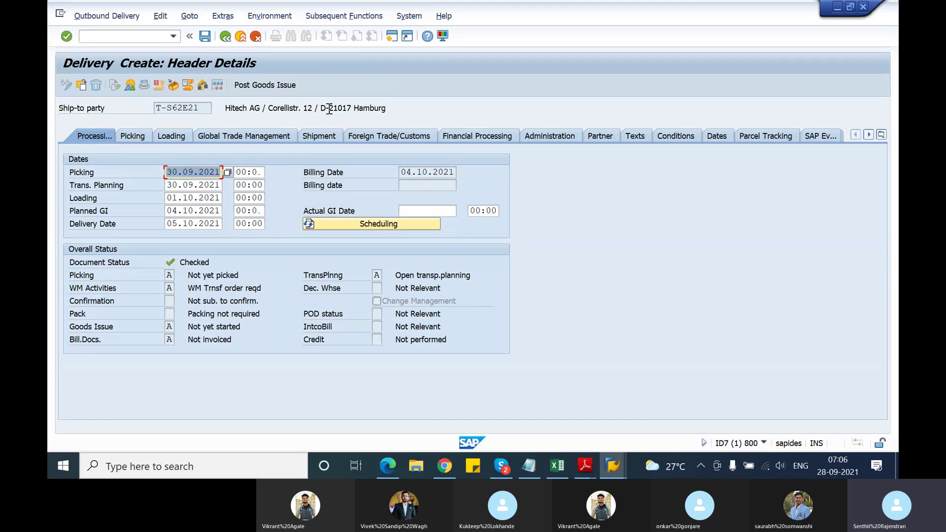
left_click(226, 36)
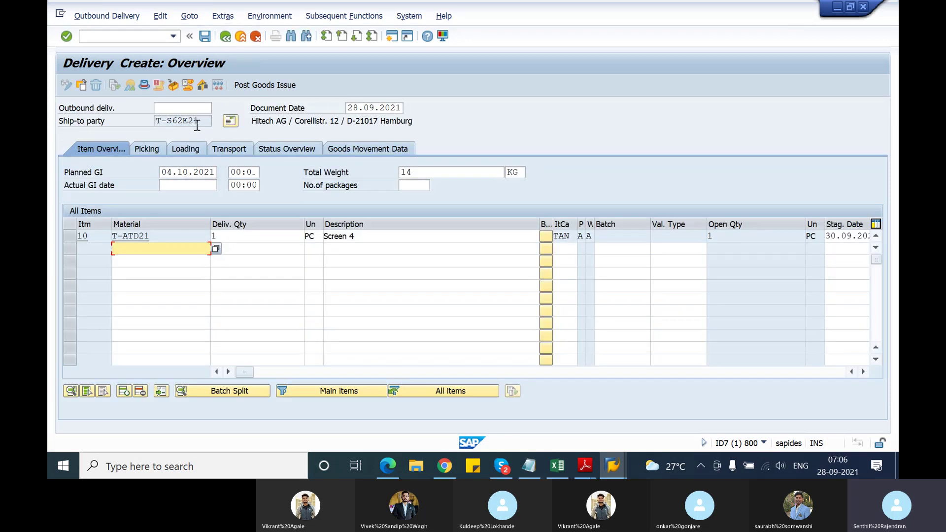
Reopen the delivery's header details and examine the picking data, including the warehouse number
left_click(145, 88)
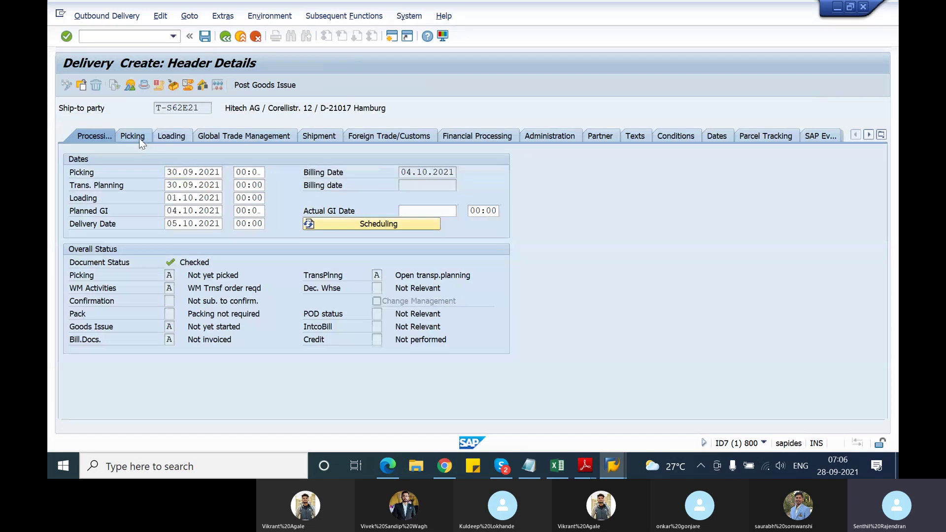
left_click(133, 136)
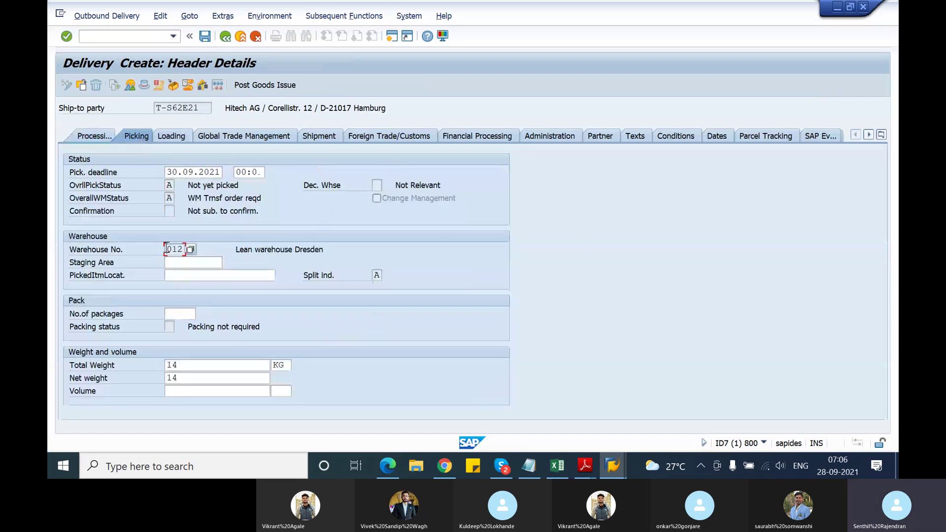
double_click(184, 248)
left_click(184, 246)
Examine the delivery header's loading data, including the transportation group and the volume field
left_click(179, 138)
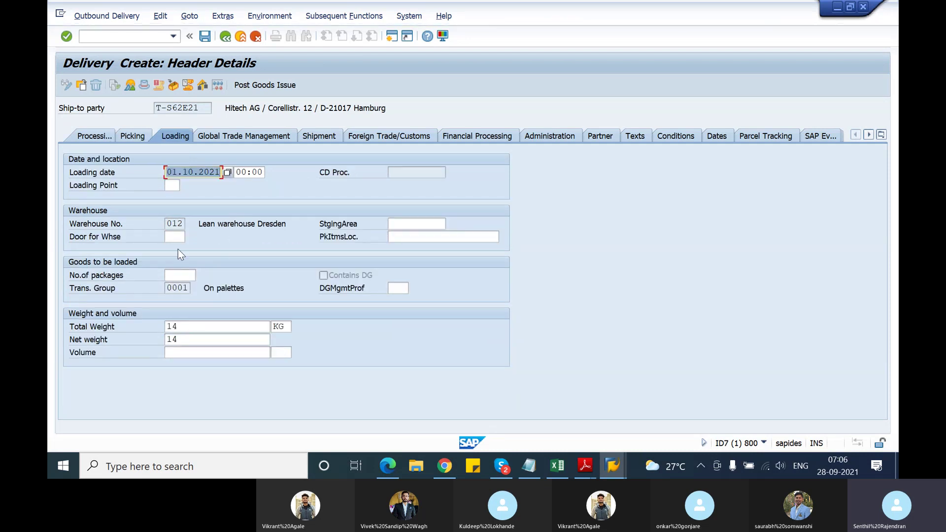
left_click(166, 292)
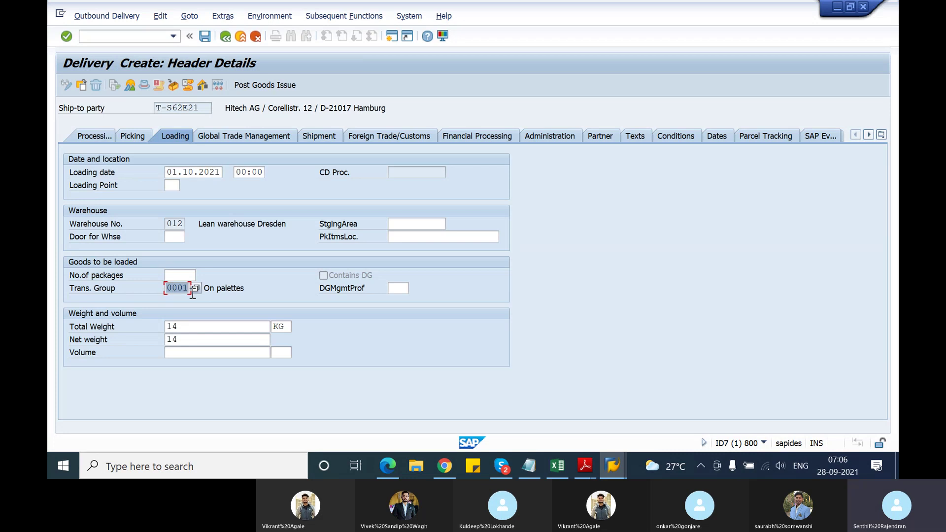
left_click(202, 351)
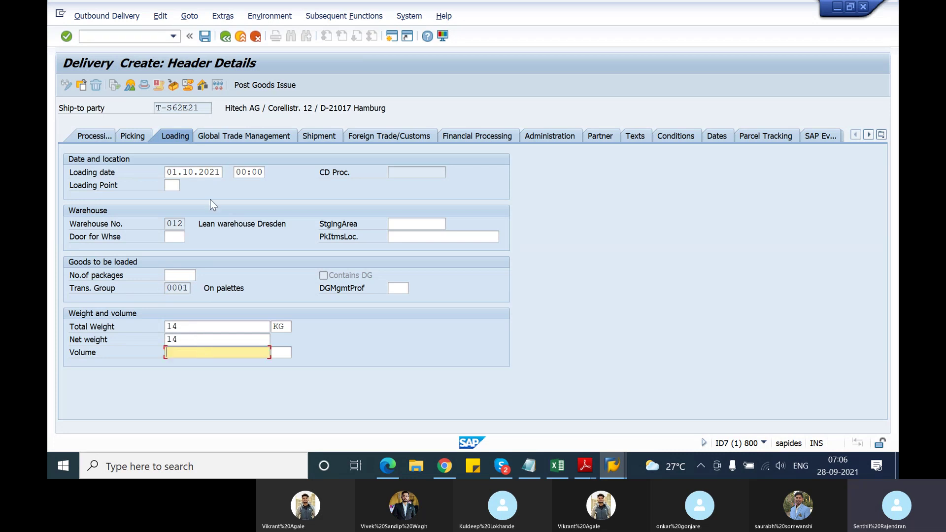
Check the loading point field, then examine the header's shipment dates for transportation planning, loading, planned goods issue and delivery
left_click(174, 188)
left_click(323, 137)
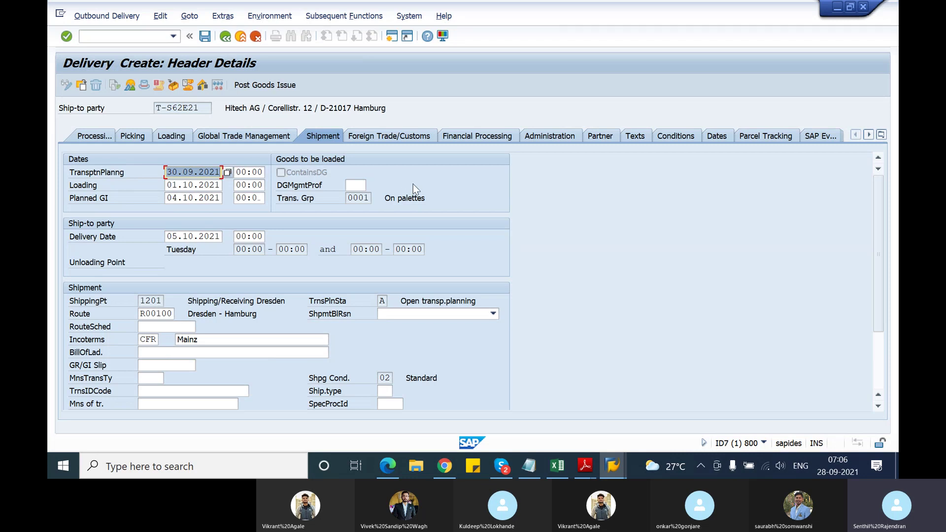
left_click(169, 238)
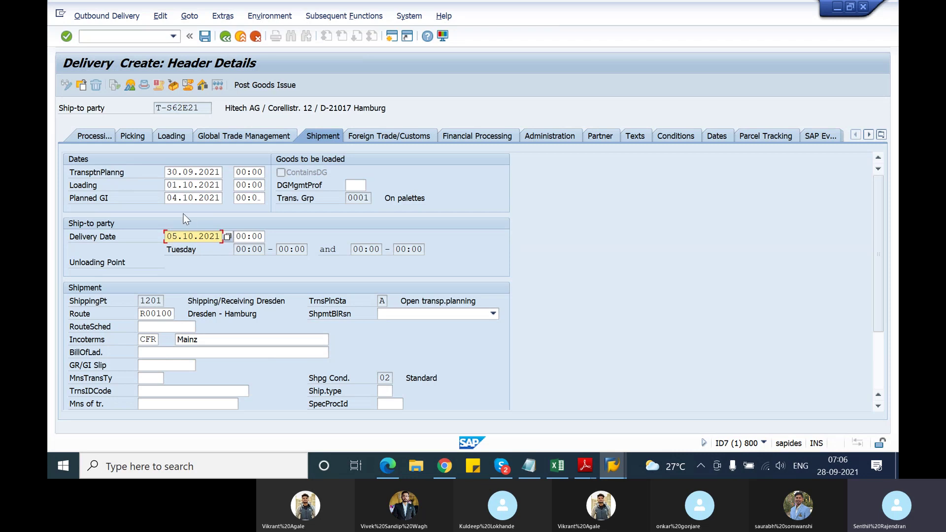
left_click_drag(167, 198, 222, 198)
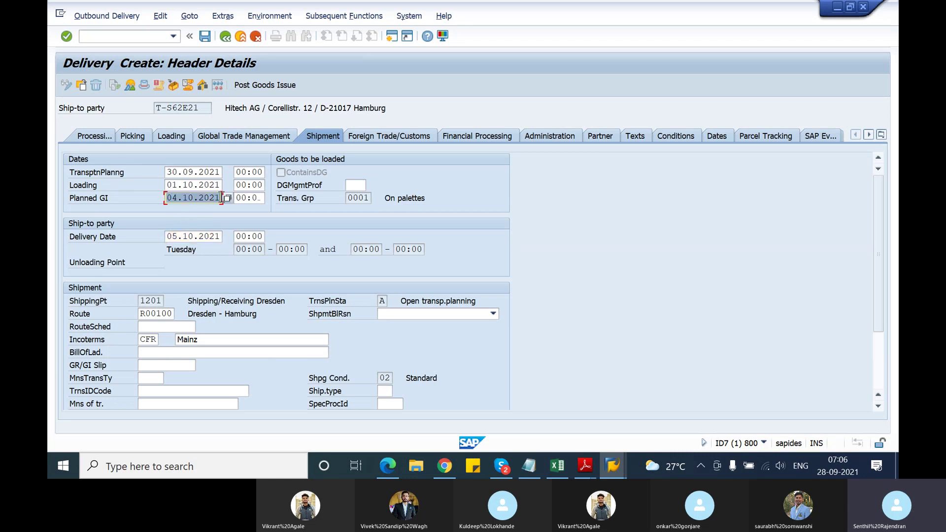
left_click(221, 198)
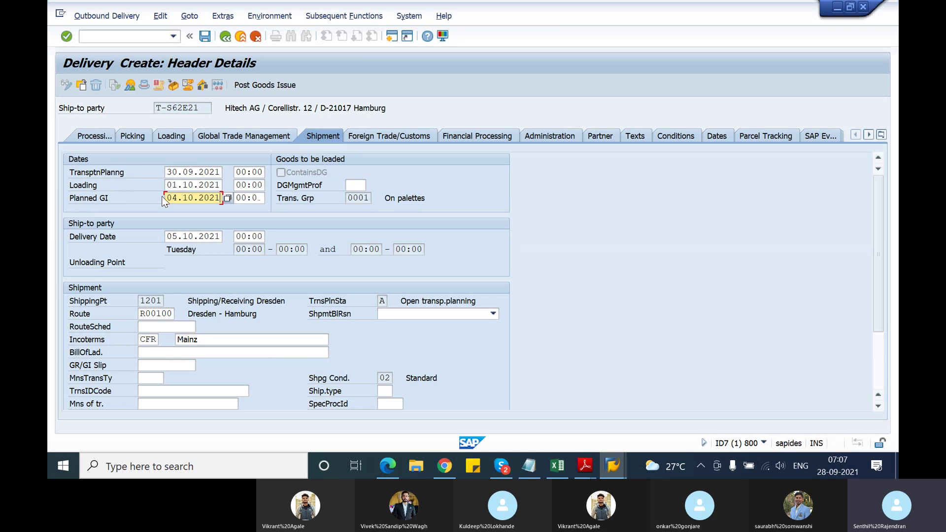
left_click(173, 185)
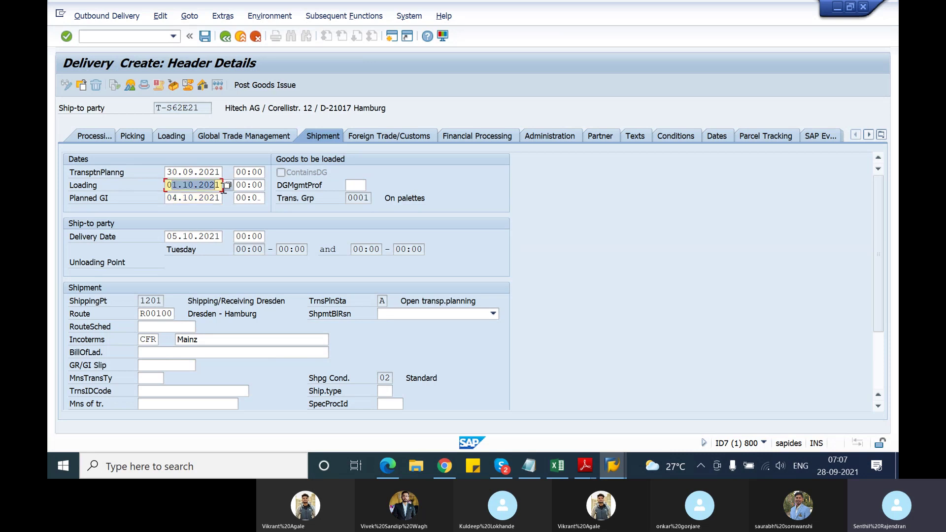
left_click_drag(173, 172, 221, 172)
left_click(223, 174)
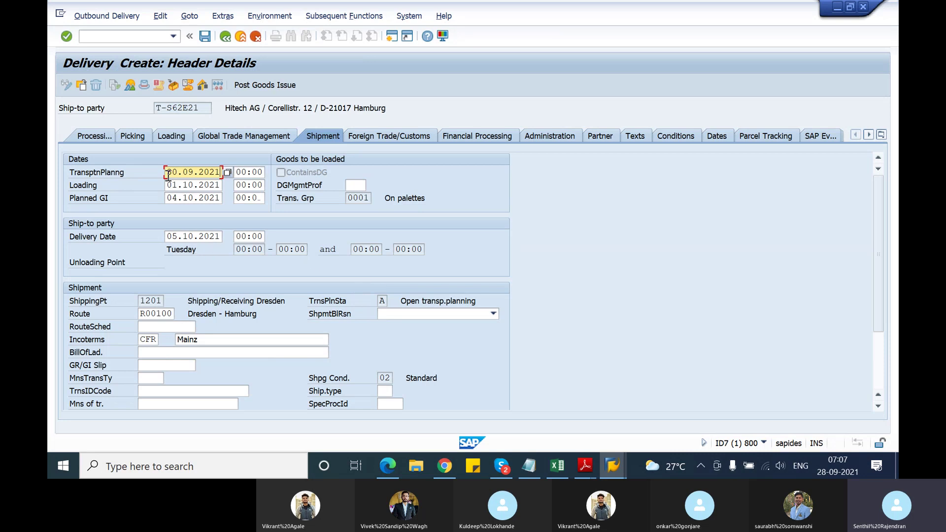
left_click(169, 237)
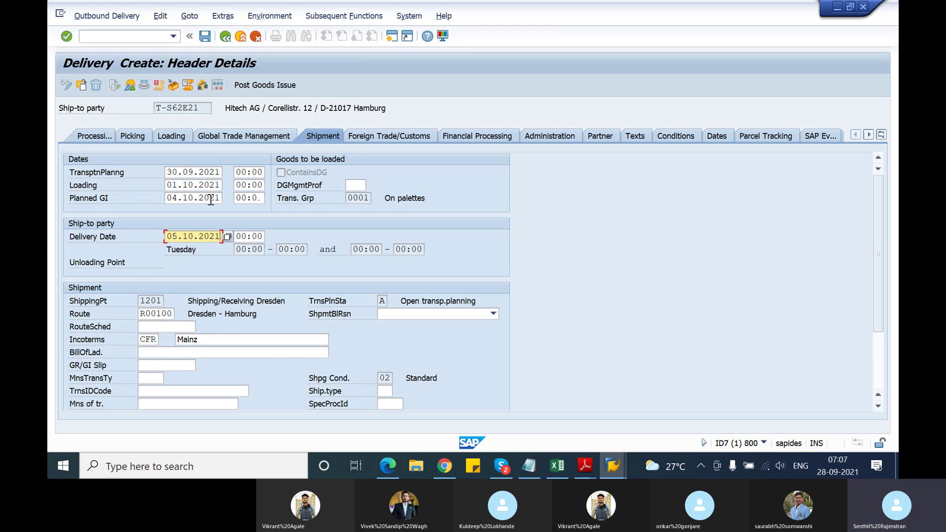
Examine the incoterms and shipping condition in the header's shipment data, and return to the delivery overview
double_click(148, 339)
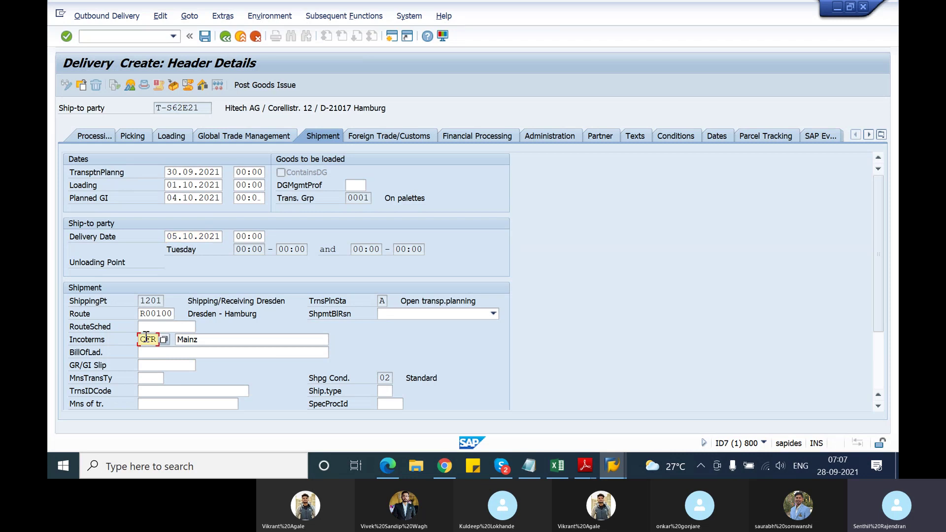
left_click(156, 337)
left_click(380, 379)
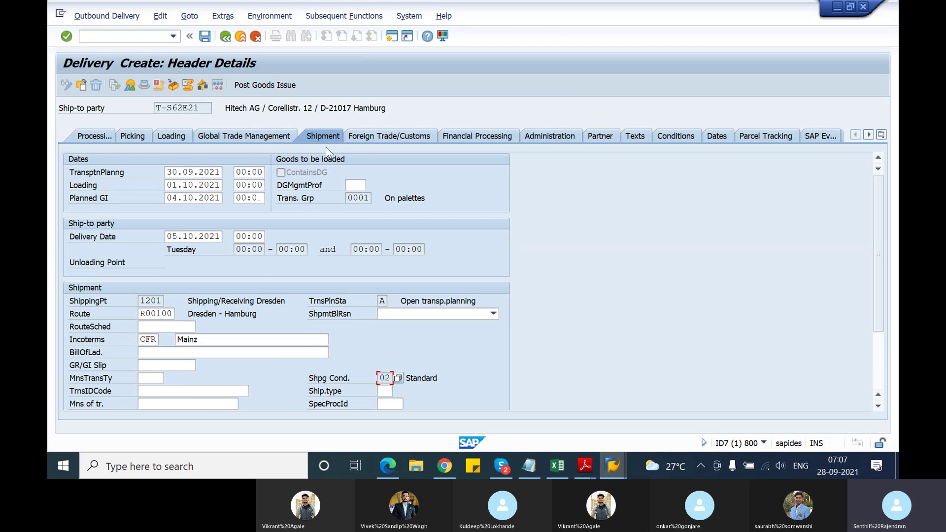
left_click(227, 38)
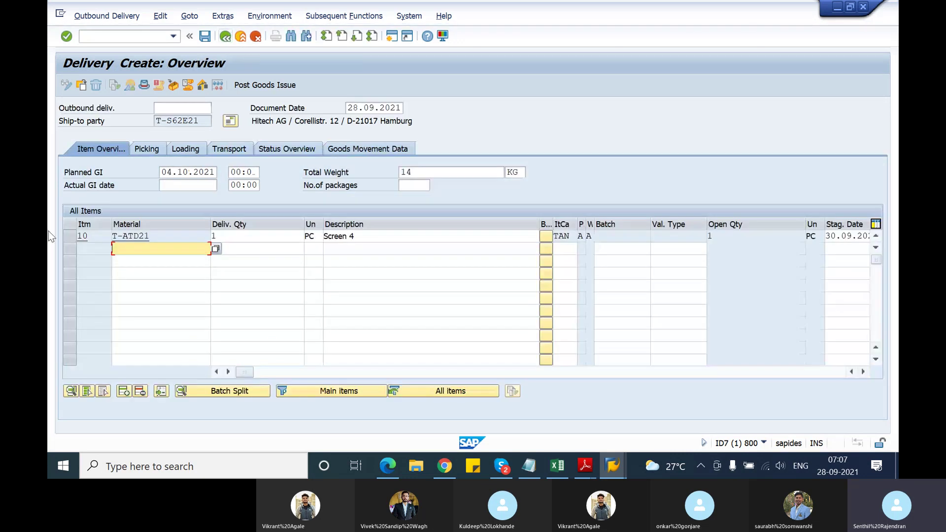
Open the details of item 10 and review its processing status, material, batch split and picking data
left_click(70, 237)
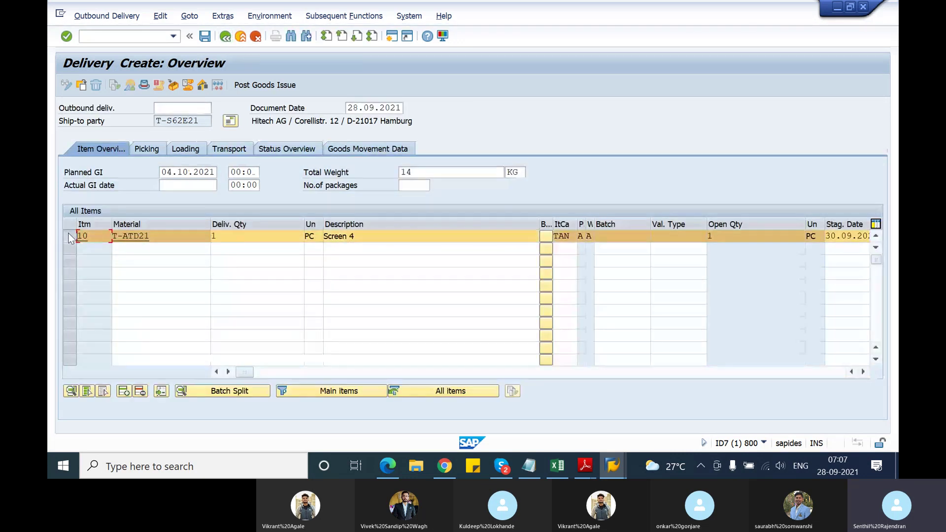
left_click(70, 391)
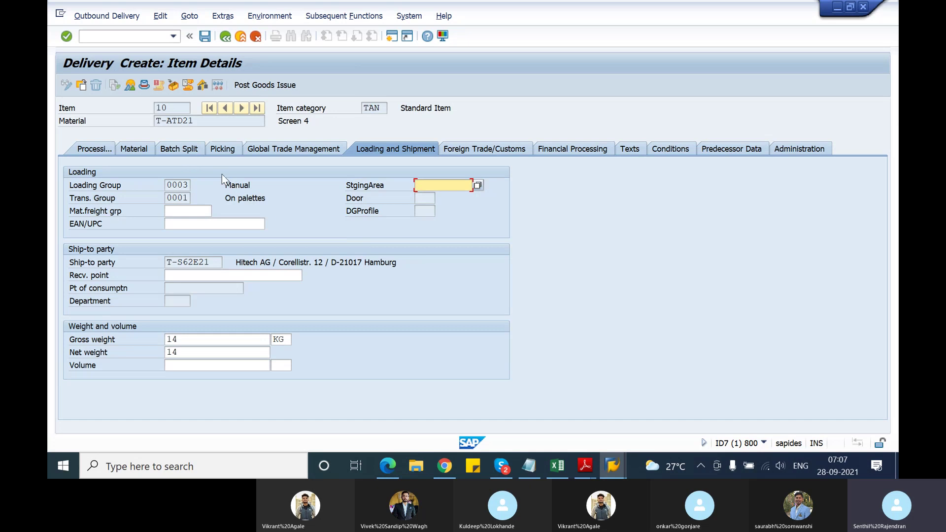
left_click(96, 150)
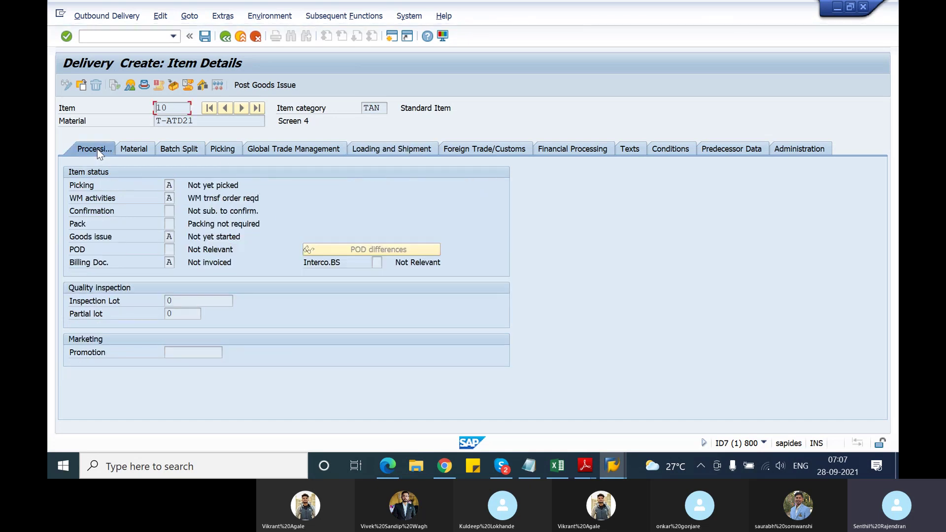
left_click(142, 153)
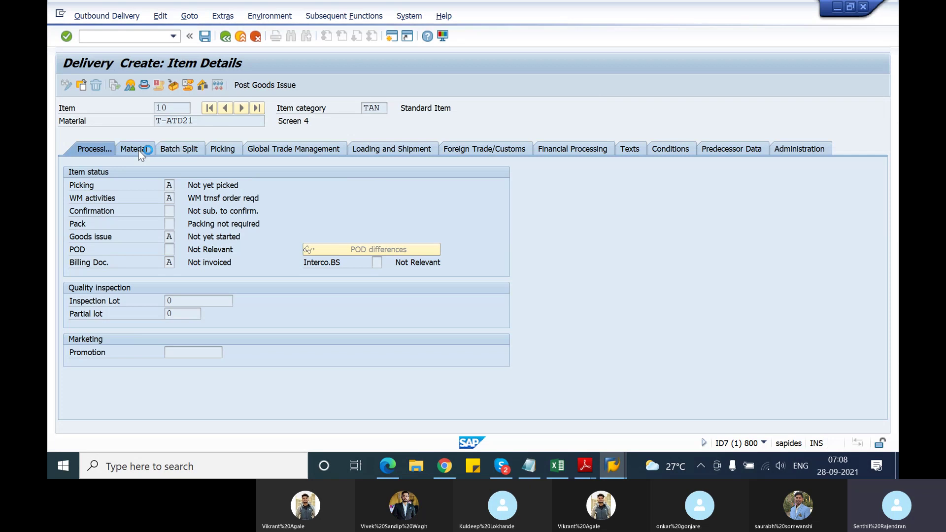
left_click(187, 150)
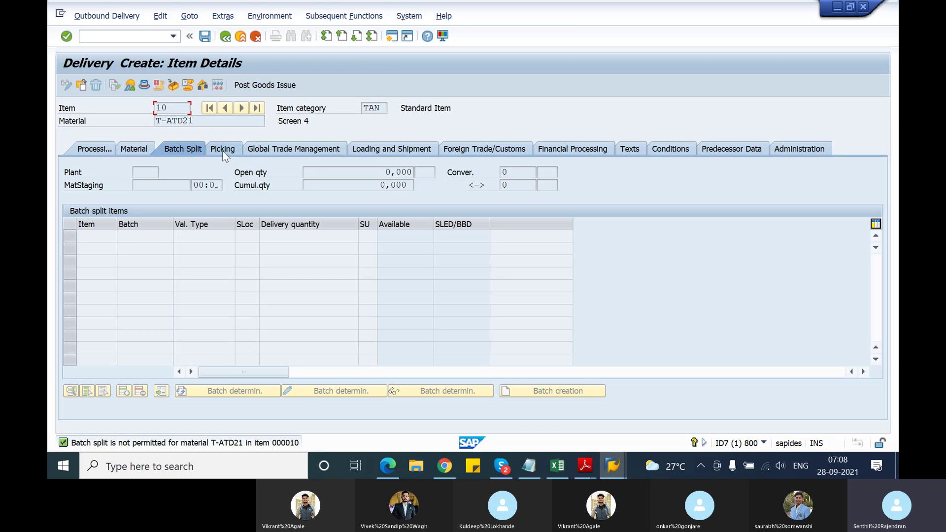
left_click(223, 150)
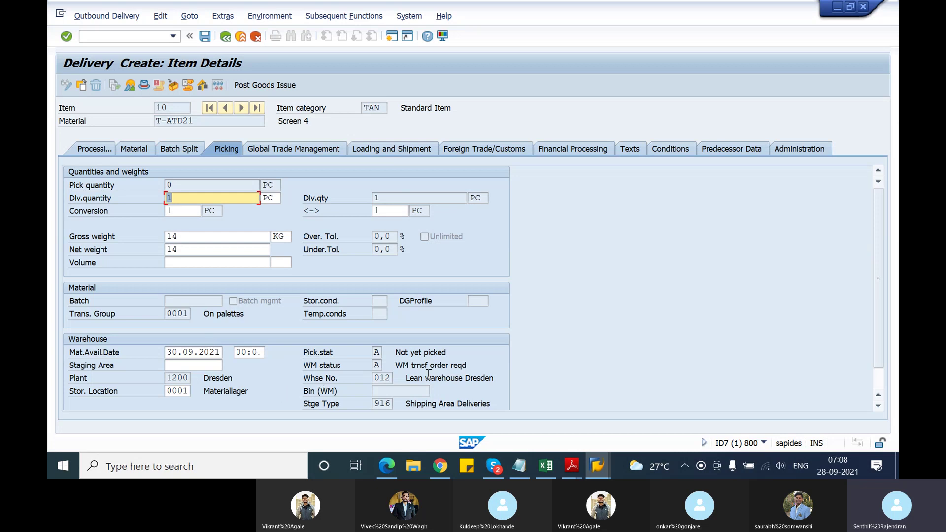
Examine the item's loading and shipment data, including the transportation group, and return to the delivery overview
left_click(382, 151)
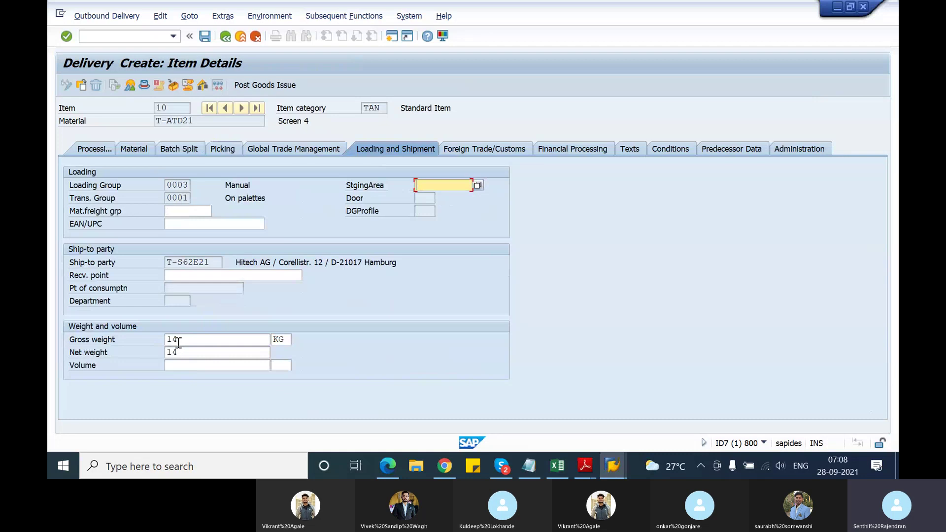
left_click(168, 199)
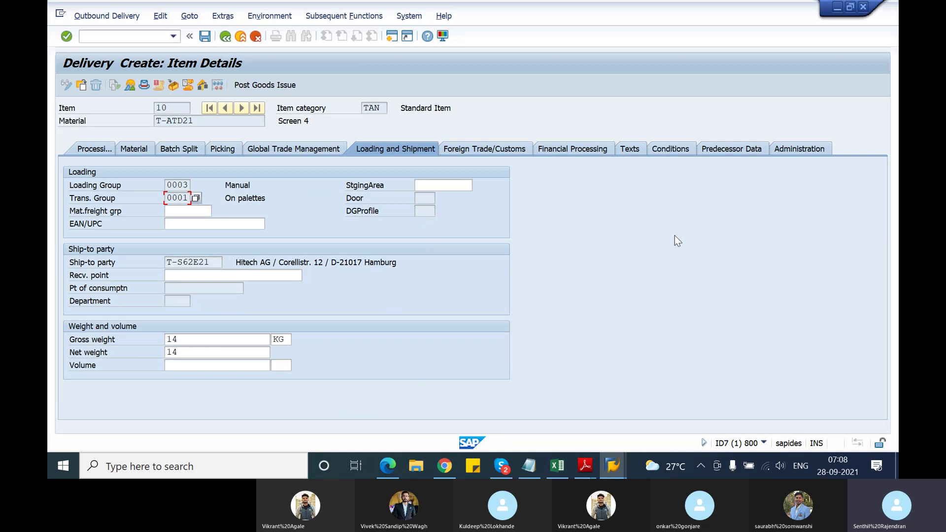
left_click(227, 39)
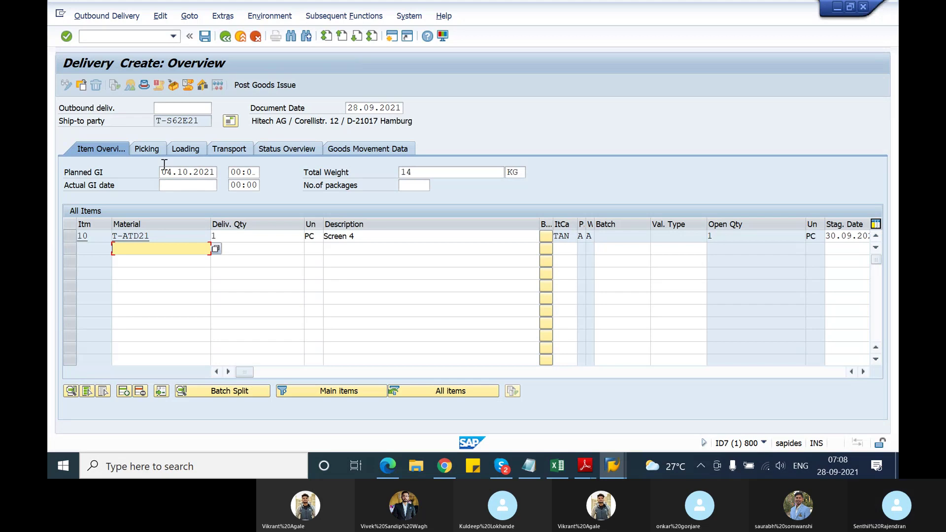
Review the overview's picking, loading and transport data, and examine the overall warehouse management, goods movement, billing and POD statuses
left_click(148, 149)
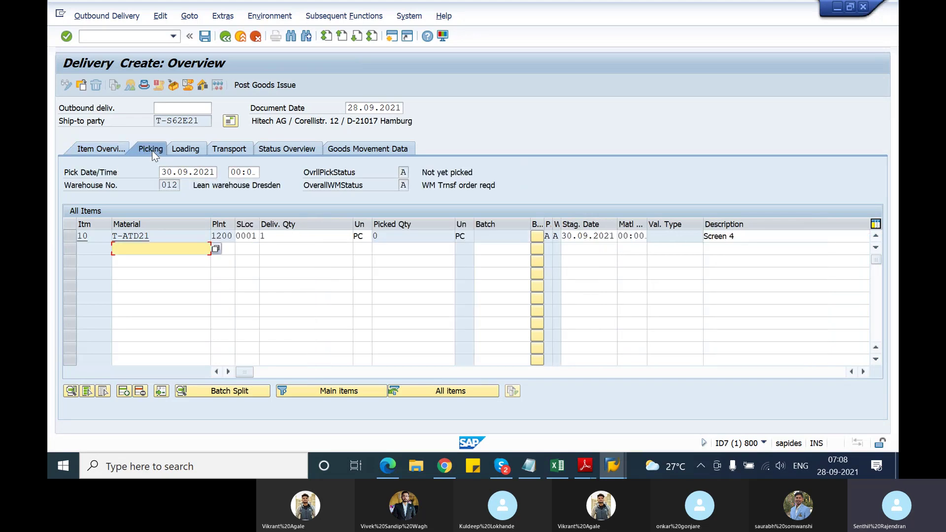
left_click(178, 151)
left_click(227, 151)
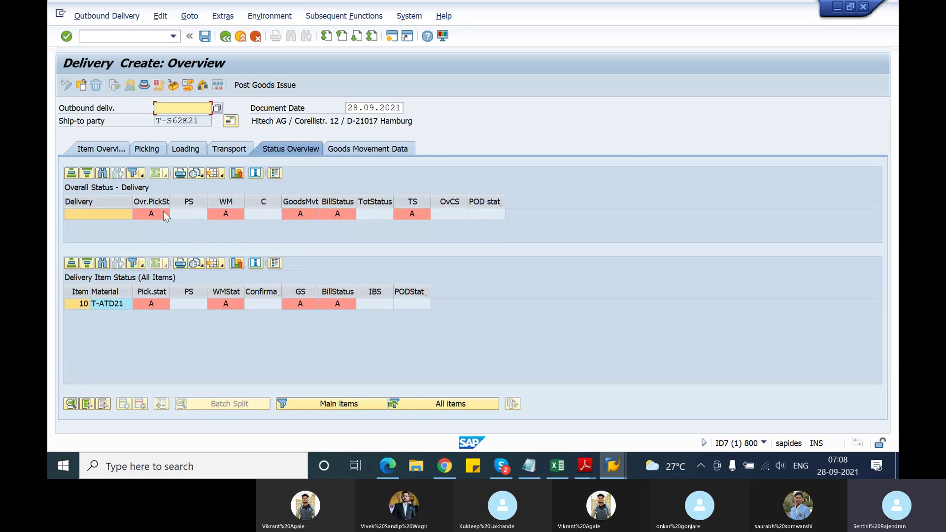
left_click(226, 215)
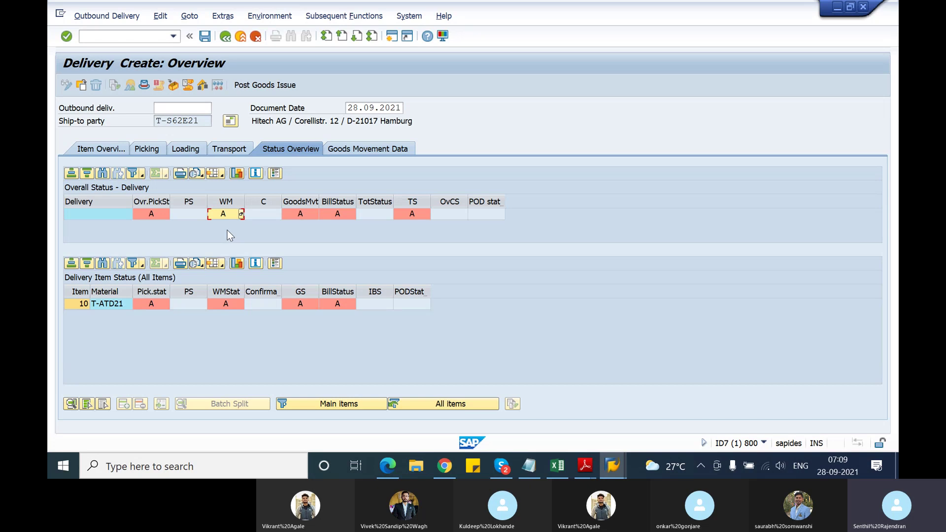
left_click(482, 214)
left_click(308, 214)
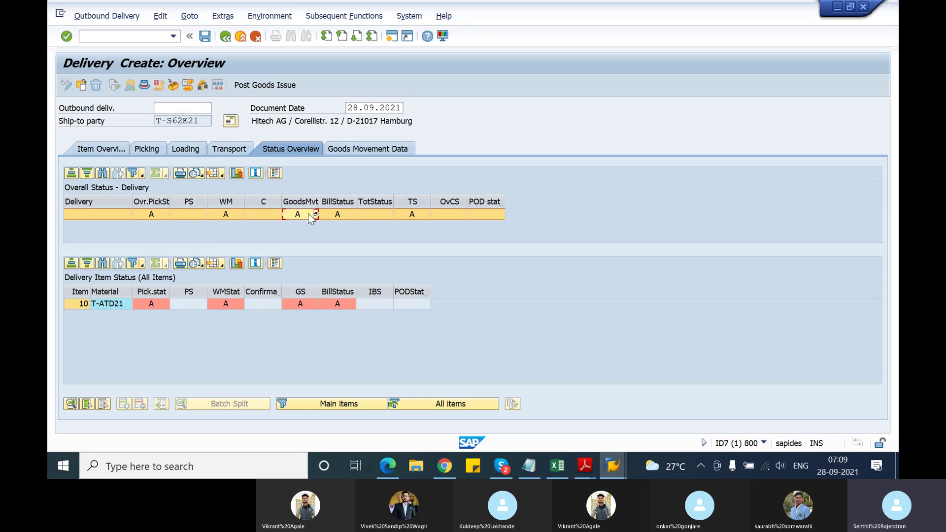
left_click(338, 215)
key("Return")
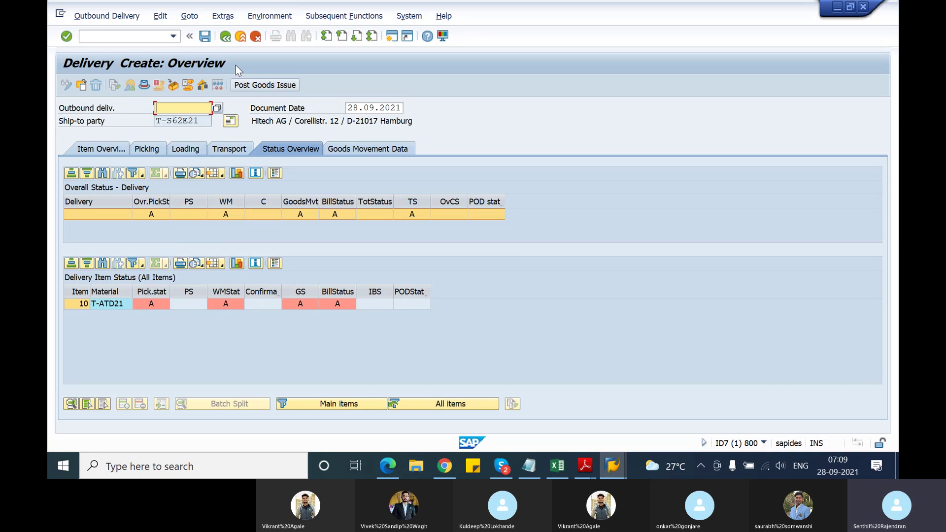
left_click(224, 40)
left_click(224, 37)
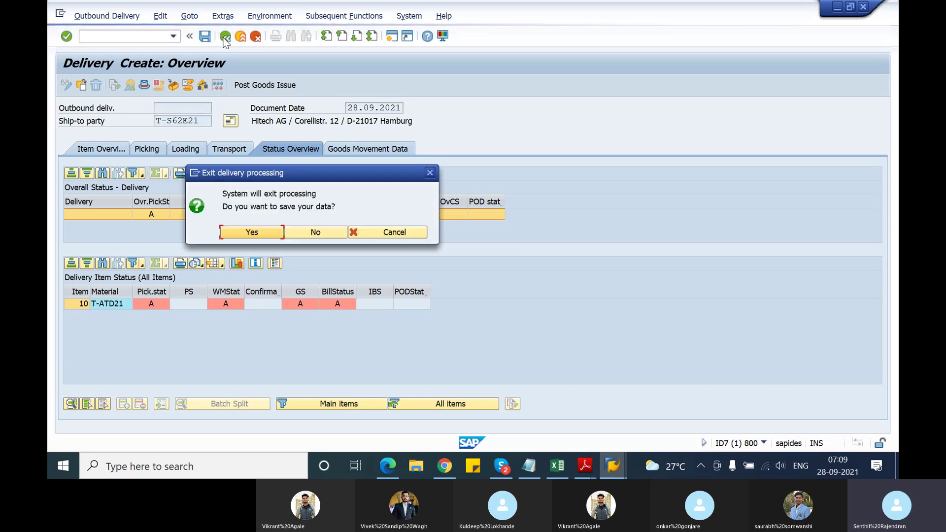
left_click(383, 234)
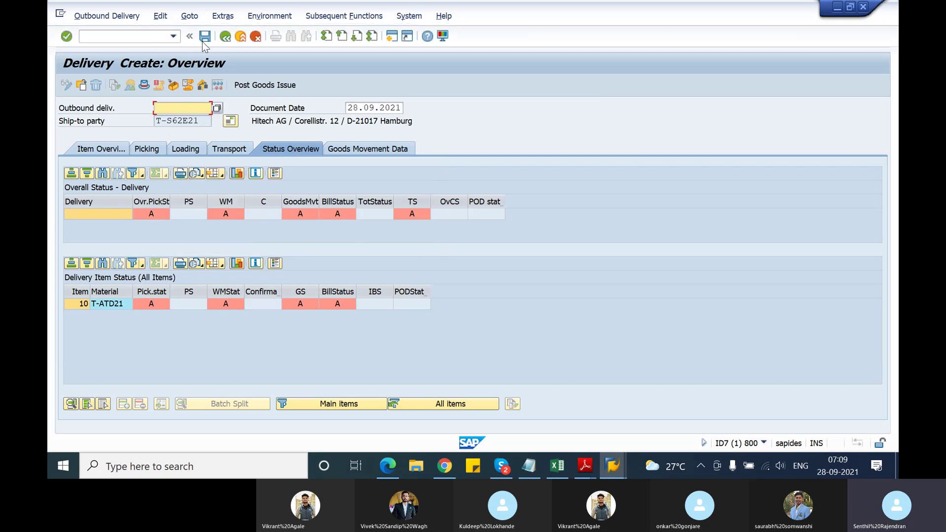
Return to the item overview and widen the item category column to check the category of item 10
left_click(97, 150)
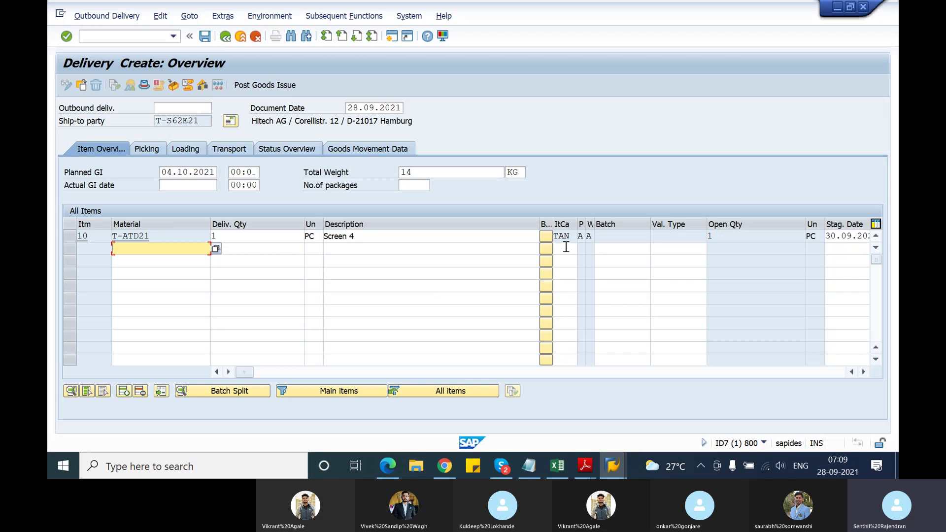
left_click_drag(578, 224, 617, 224)
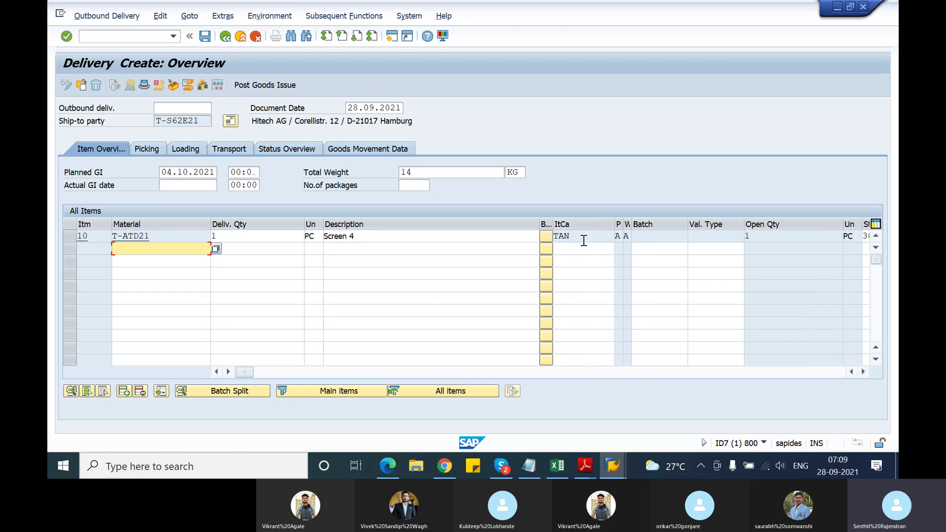
left_click(583, 237)
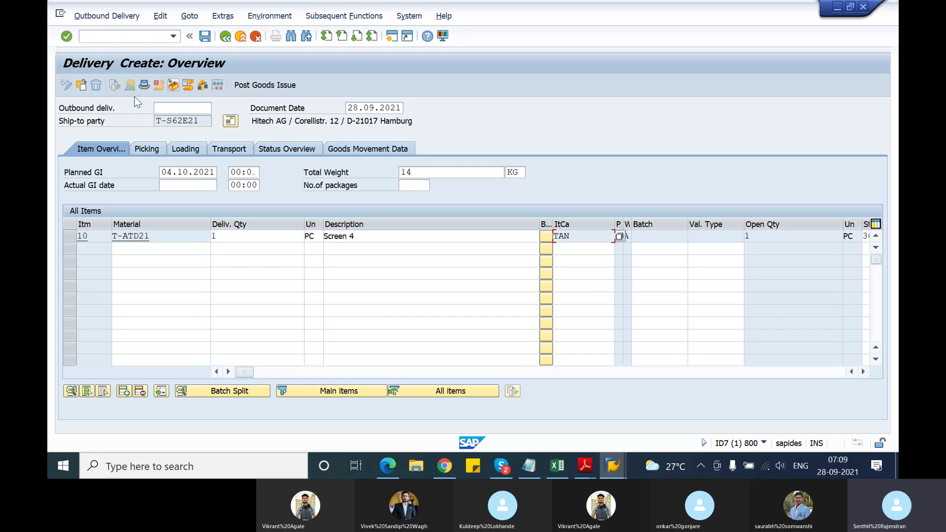
Reopen the delivery's header details and check the delivery type in the administration data
left_click(143, 84)
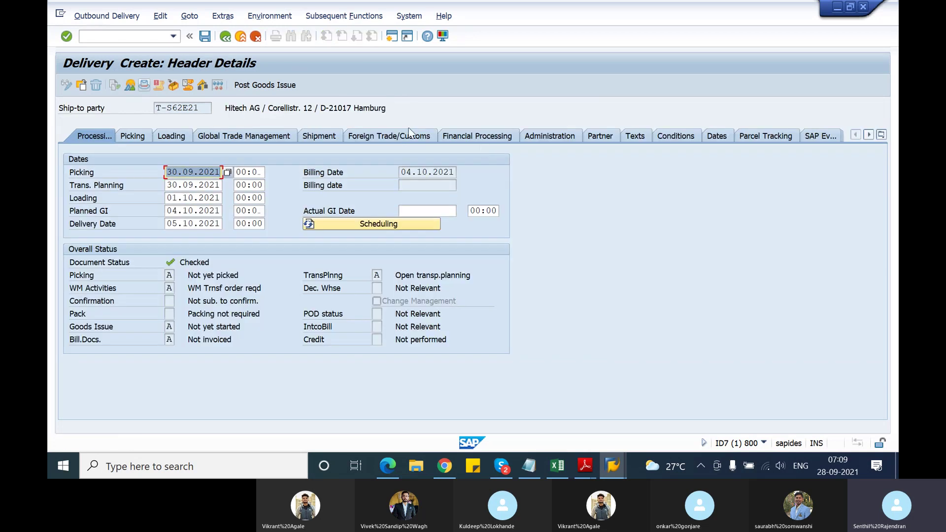
left_click(539, 137)
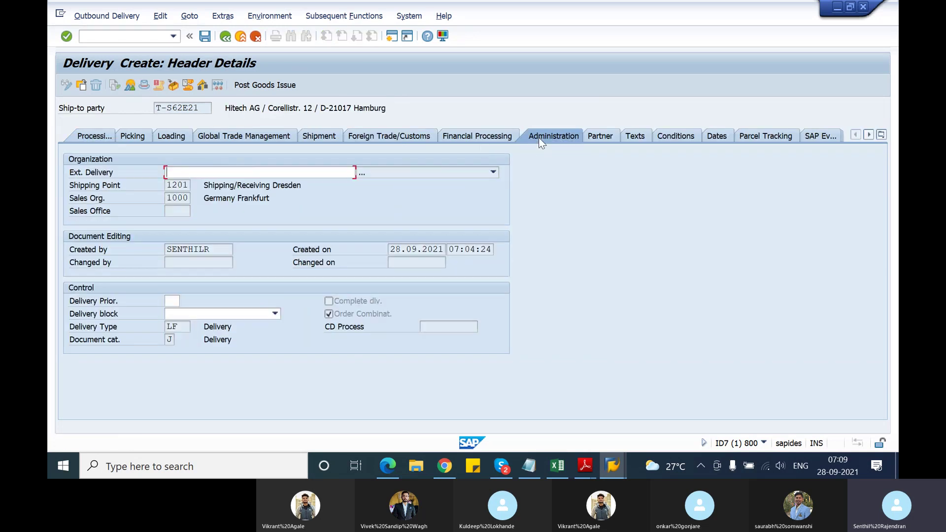
left_click(184, 326)
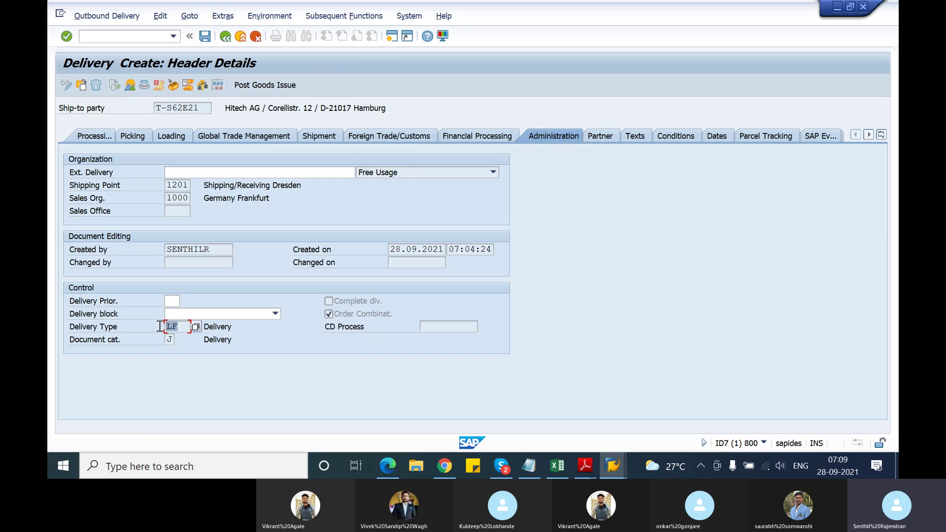
Review the delivery header's administration data: document category, creator, creation date and time, and the changed-by and changed-on fields
left_click(171, 340)
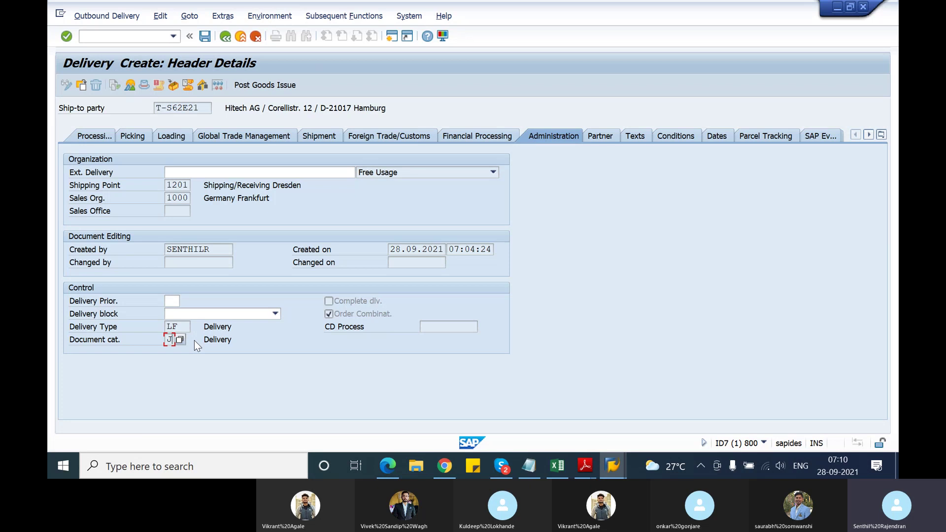
left_click(216, 250)
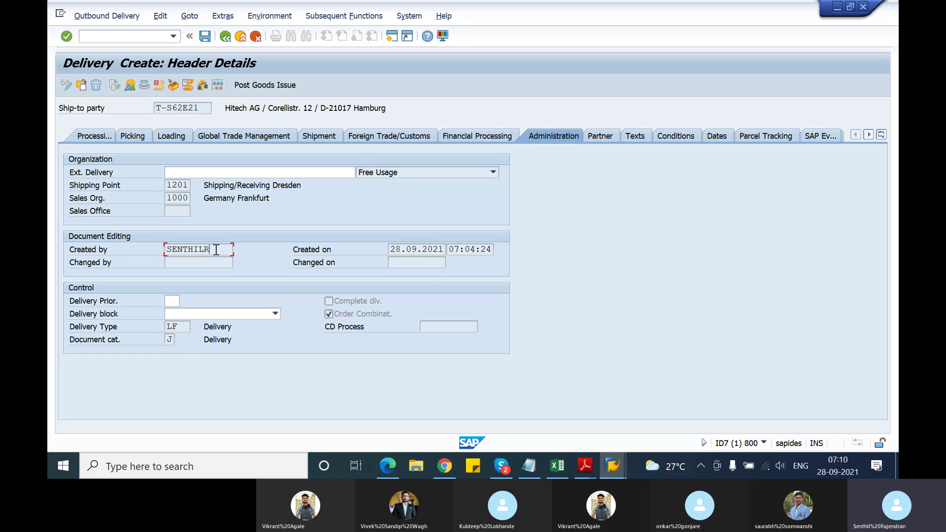
left_click(392, 246)
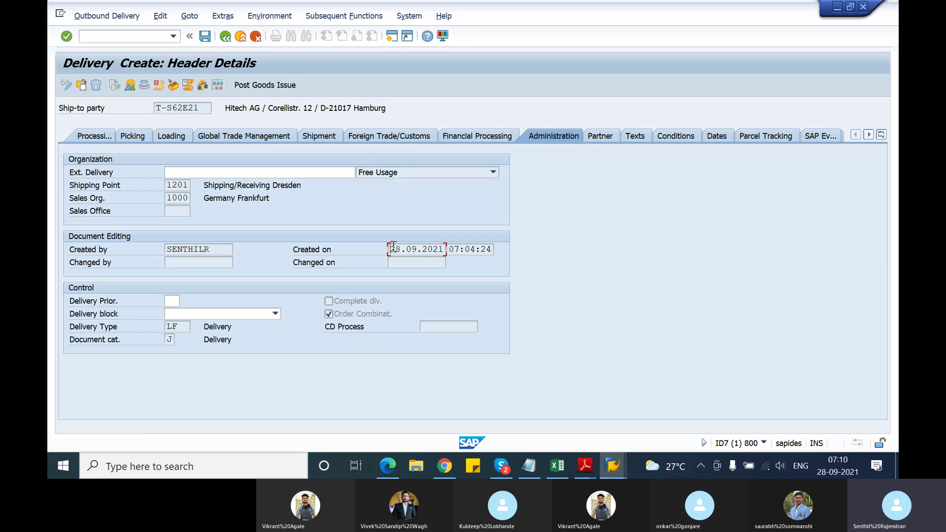
left_click(448, 252)
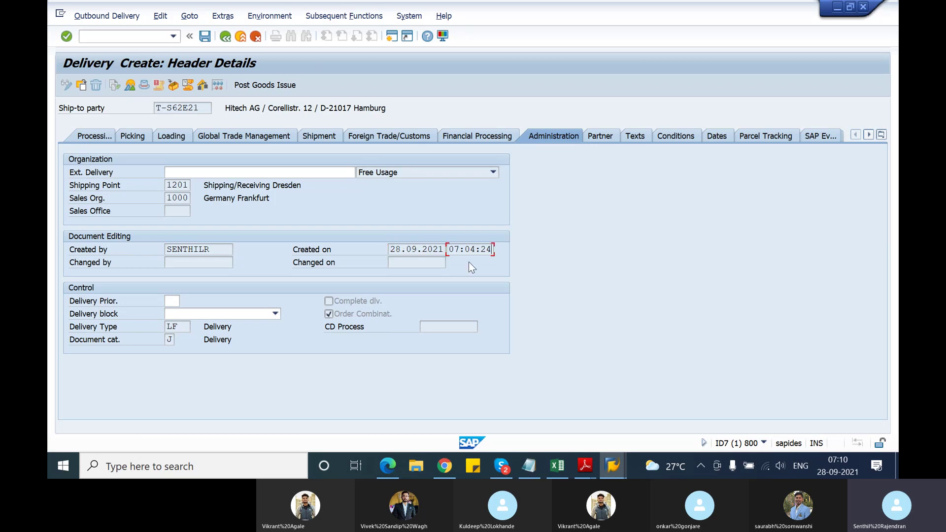
left_click(179, 262)
left_click(401, 262)
Return to the delivery overview, check the item category of item 10, and save the outbound delivery
left_click(228, 37)
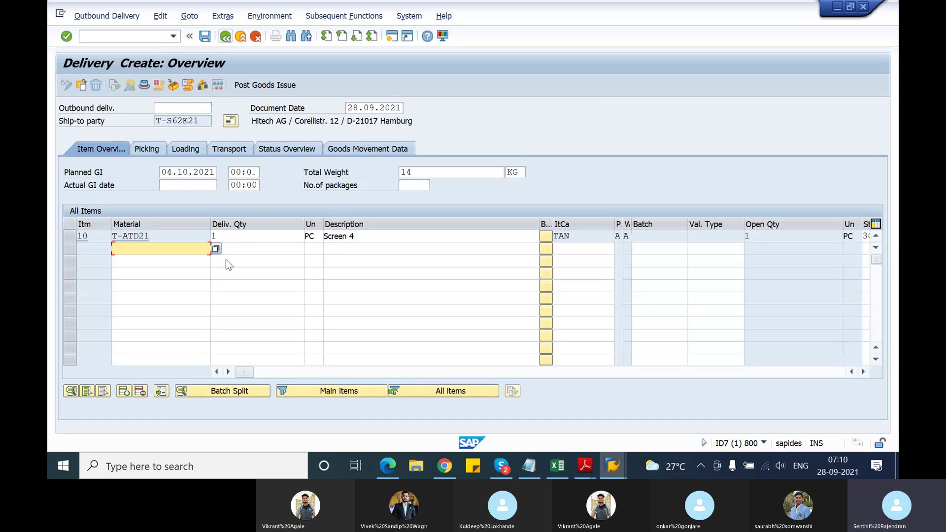
left_click(583, 238)
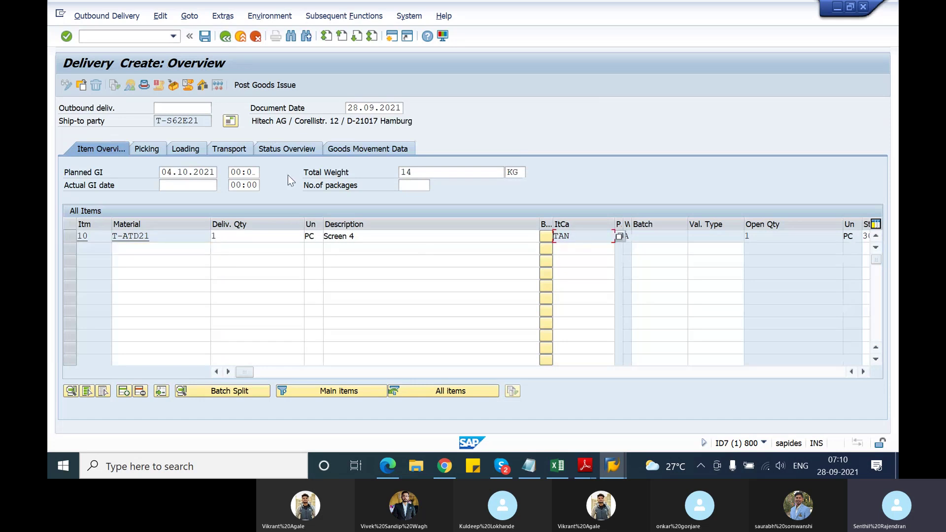
left_click(207, 40)
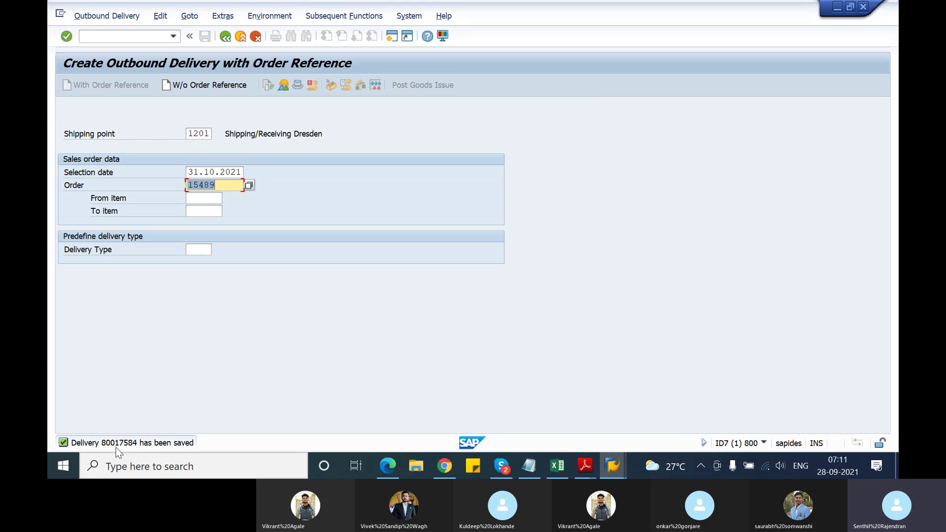
Inspect the document flow of the saved outbound delivery in display mode, and open the delivery's display overview
left_click(99, 17)
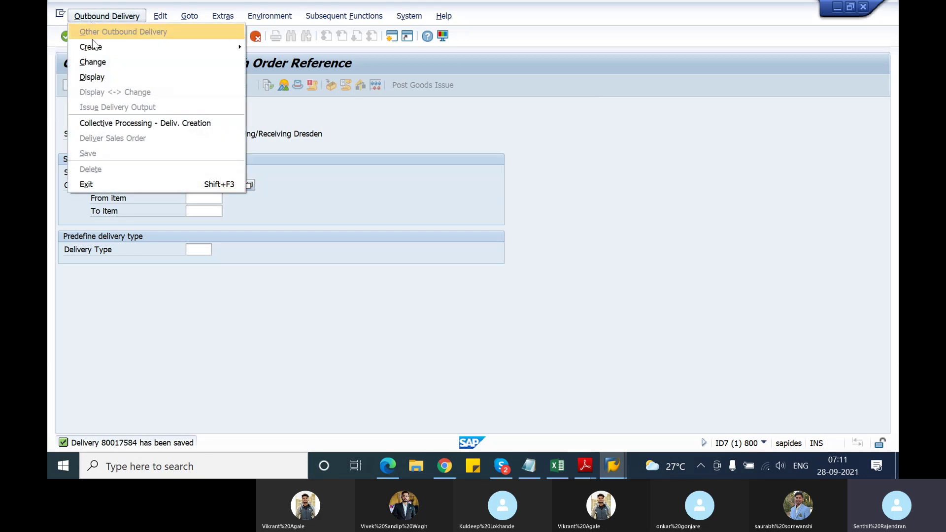
left_click(99, 78)
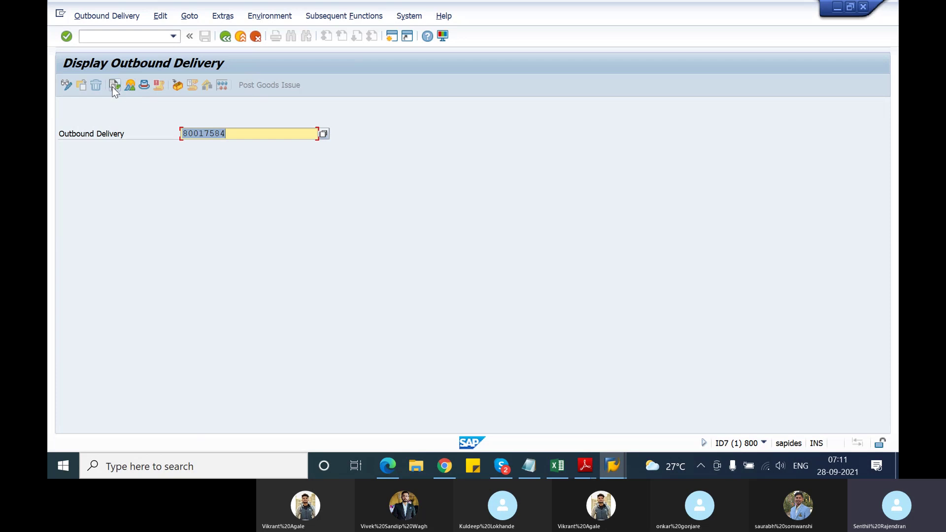
left_click(112, 87)
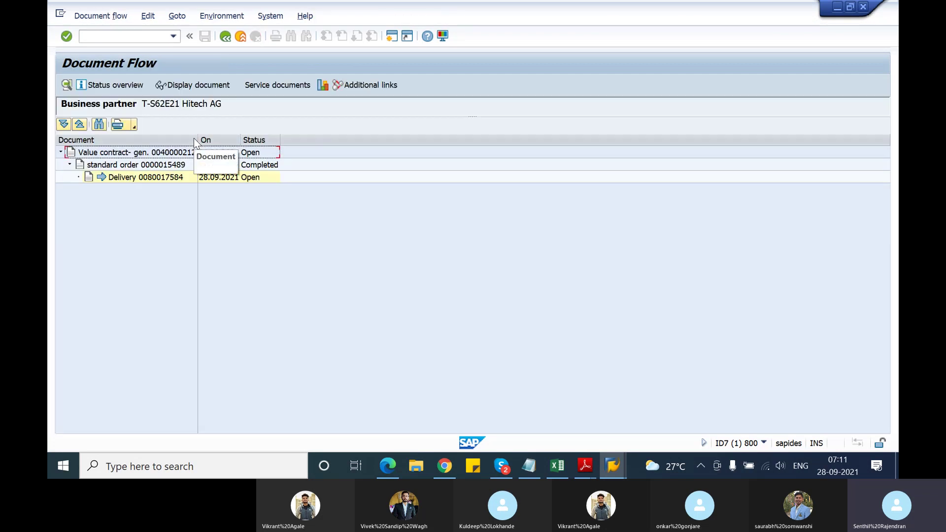
left_click(158, 167)
left_click(159, 181)
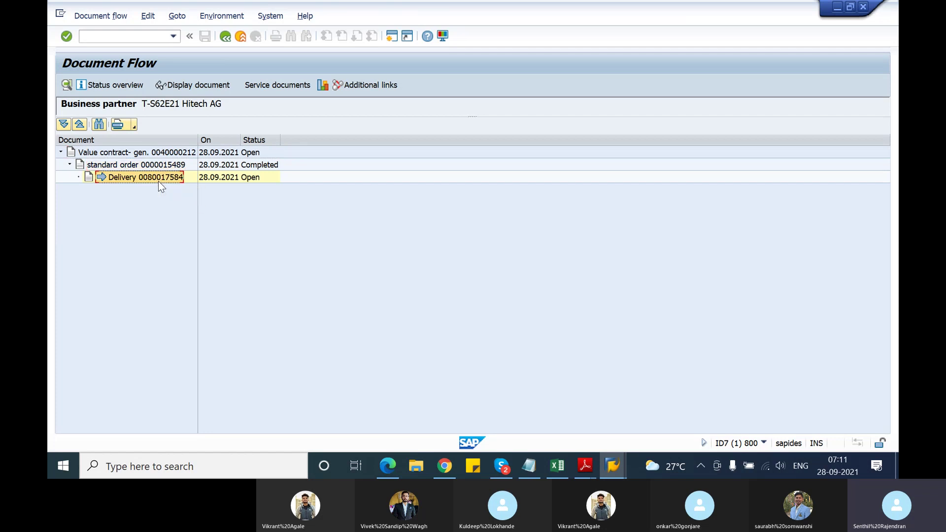
left_click(226, 42)
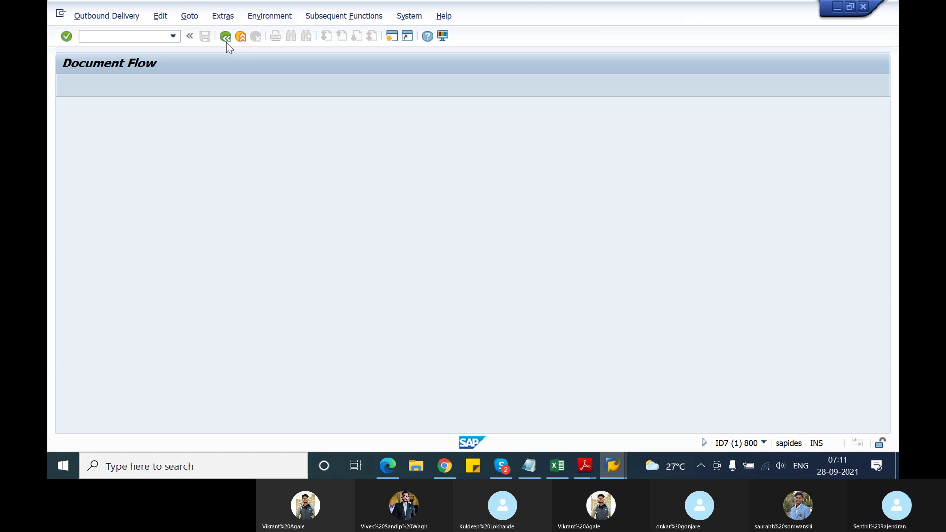
key("Return")
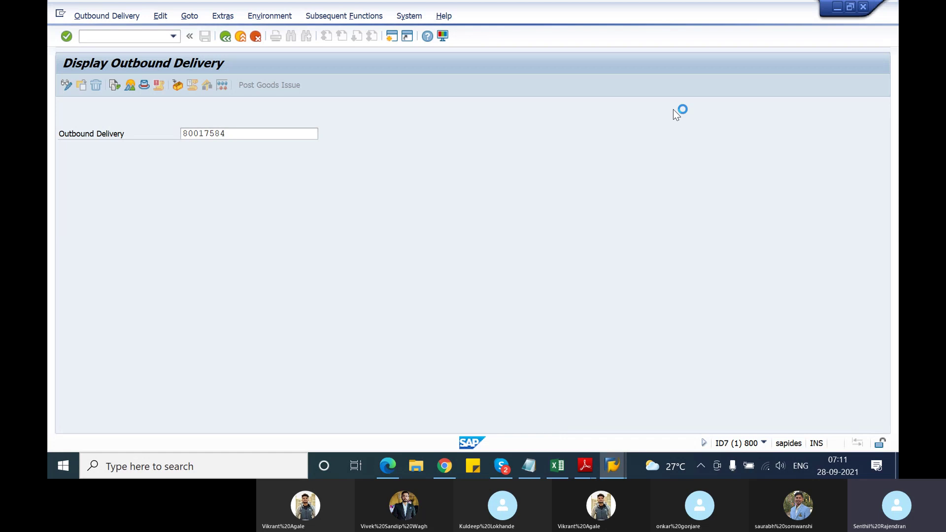
Switch to TSCM60_2.pdf in Adobe Reader and go back to the opening page of Unit 10, Lesson 1
mouse_move(589, 465)
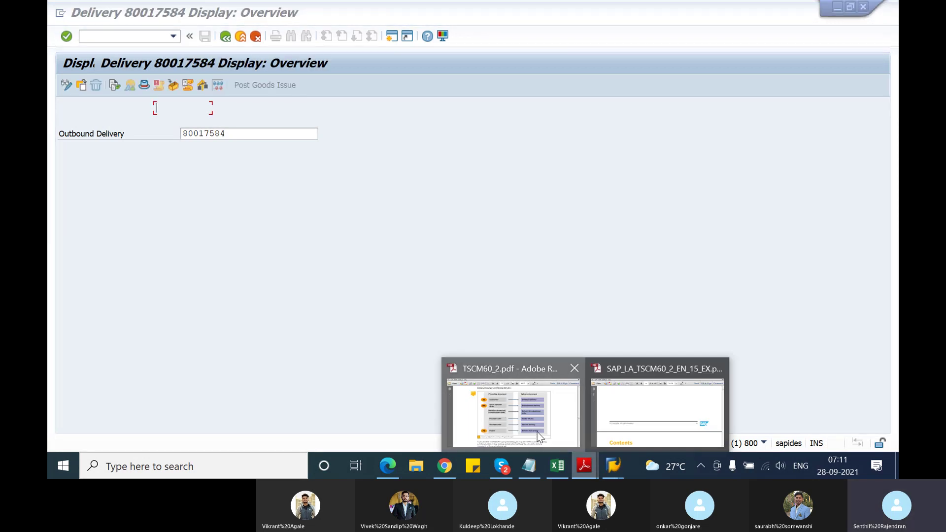
left_click(537, 431)
scroll(491, 328, "down", 15)
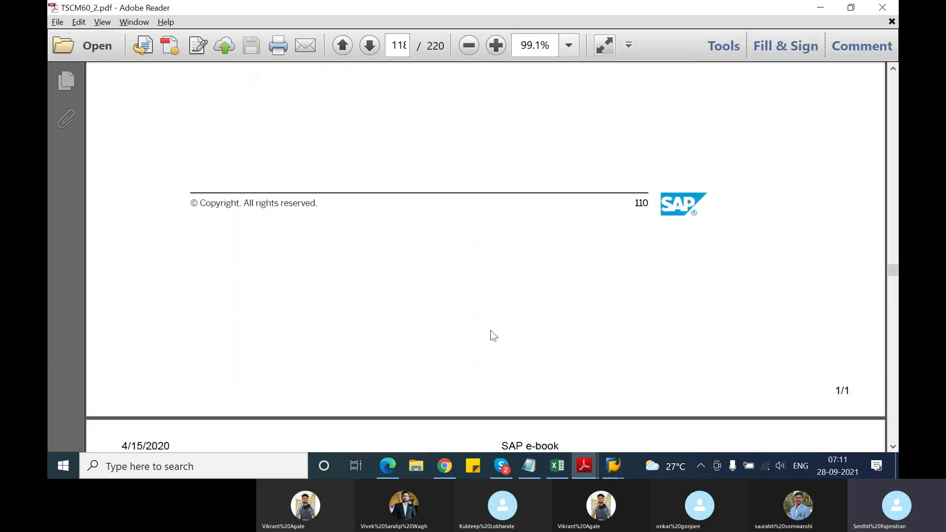
scroll(493, 335, "up", 3)
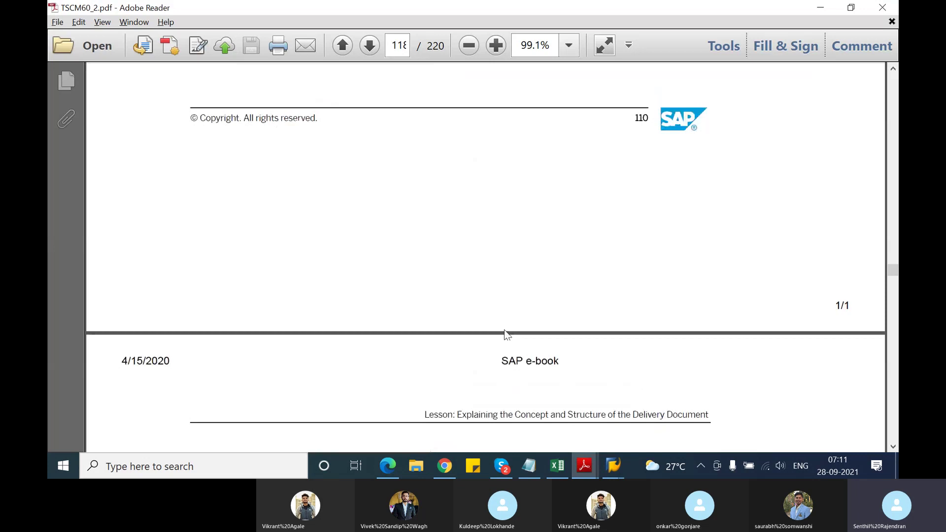
scroll(507, 335, "up", 10)
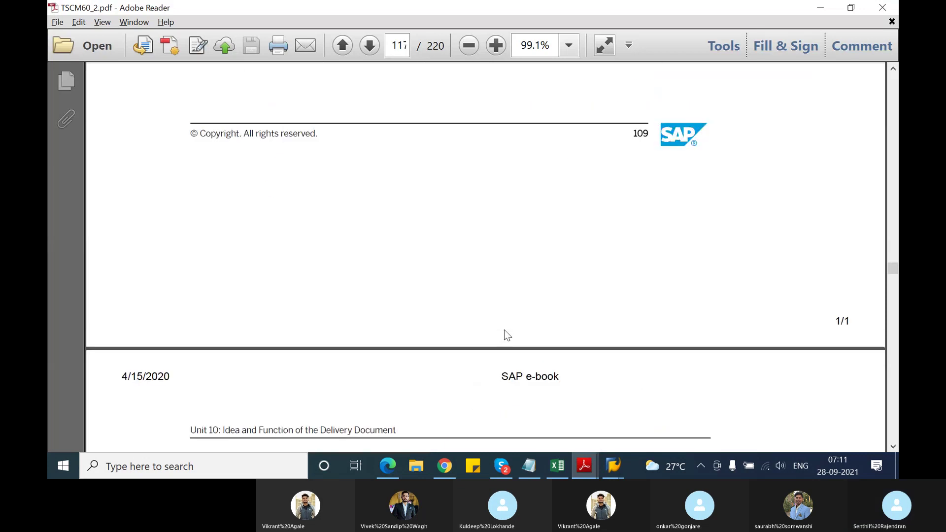
scroll(507, 335, "up", 10)
scroll(507, 335, "up", 10)
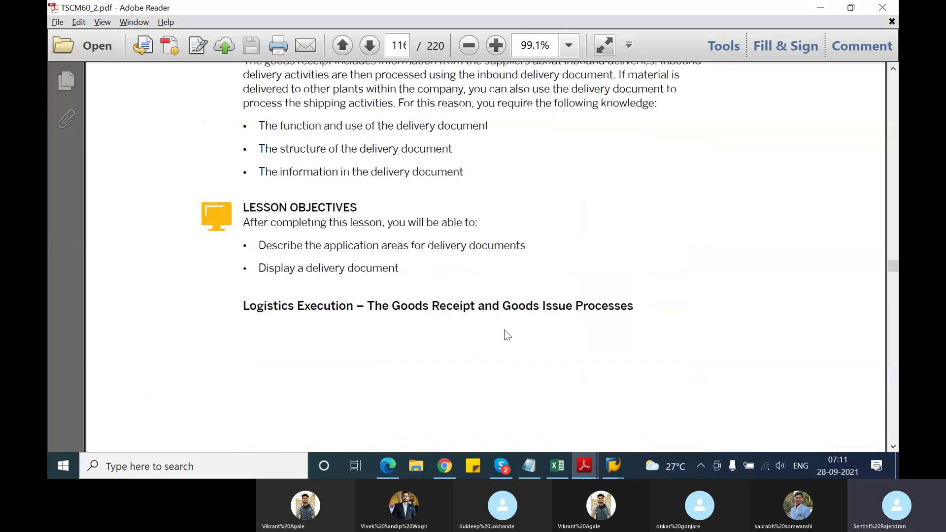
scroll(507, 335, "up", 7)
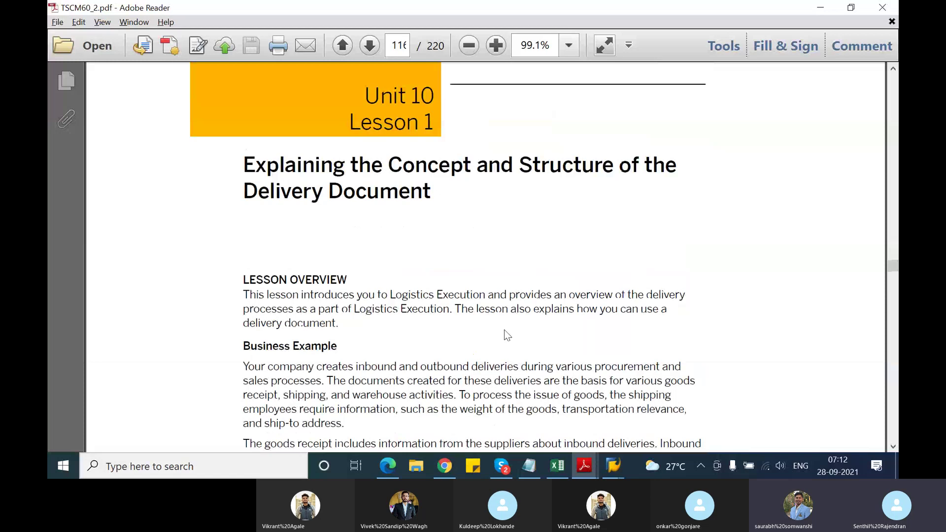
Skim the lesson's figures on goods receipt and goods issue processes, delivery documents in shipping activities, and inbound deliveries
scroll(501, 330, "down", 3)
scroll(499, 323, "down", 15)
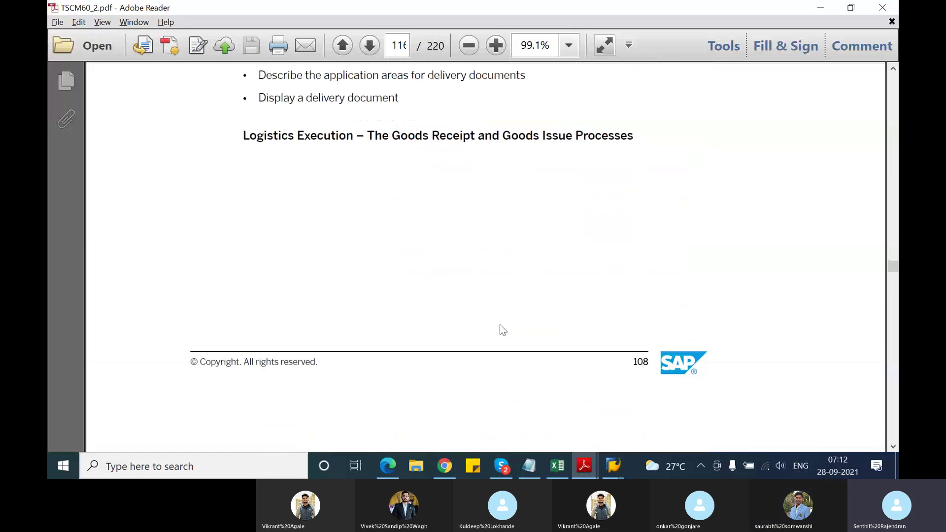
scroll(499, 323, "down", 5)
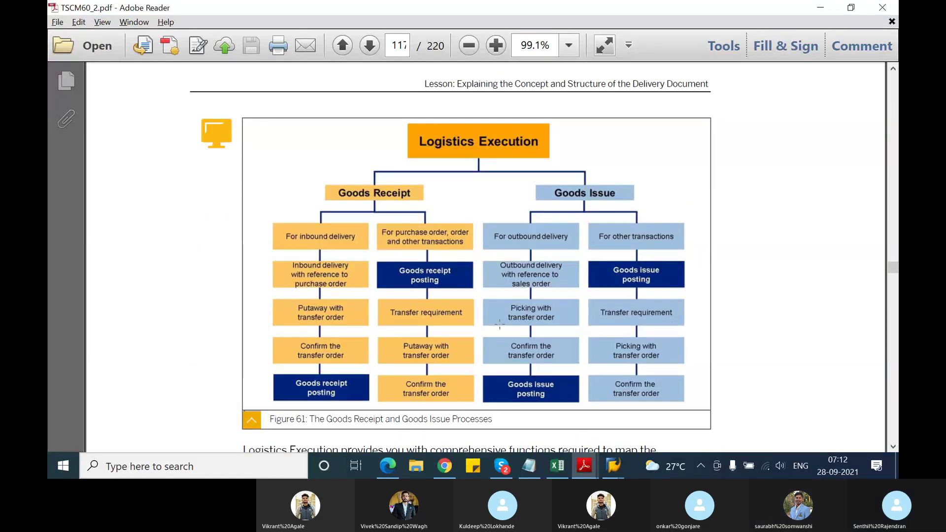
scroll(500, 323, "down", 9)
scroll(499, 323, "down", 12)
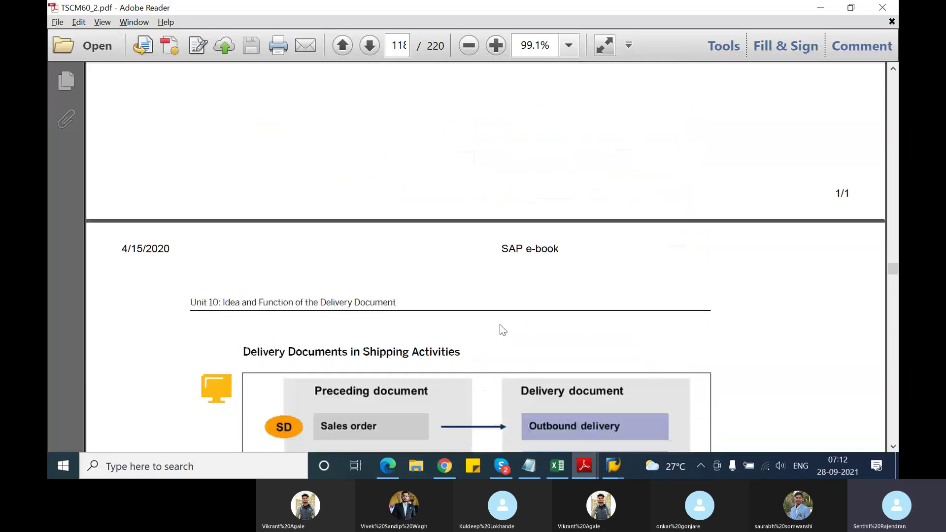
scroll(500, 325, "down", 12)
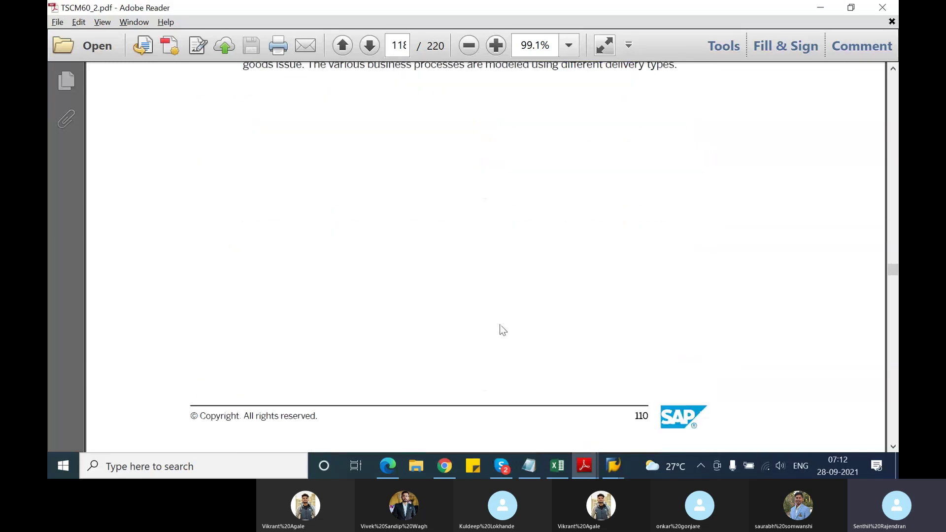
scroll(499, 324, "down", 10)
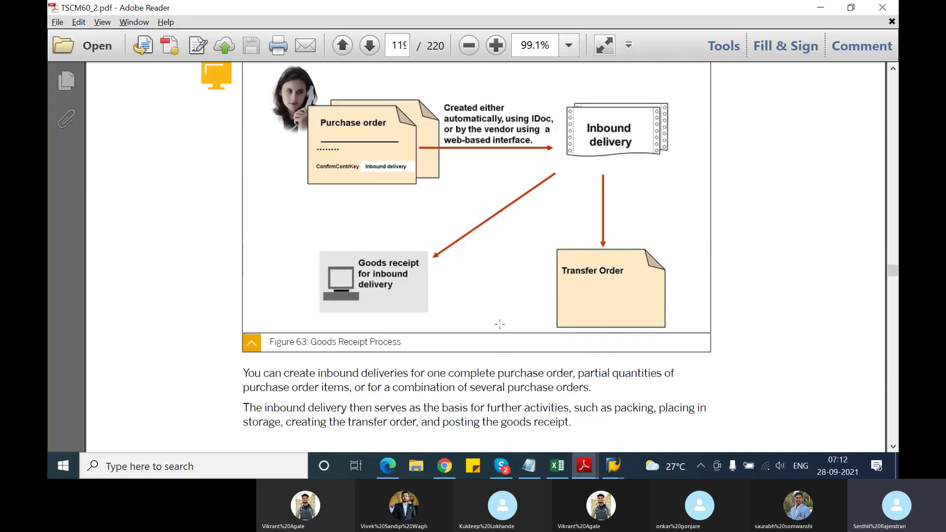
Read the Shipping Process section on page 120, including Figure 64 and the text below it
scroll(499, 328, "down", 12)
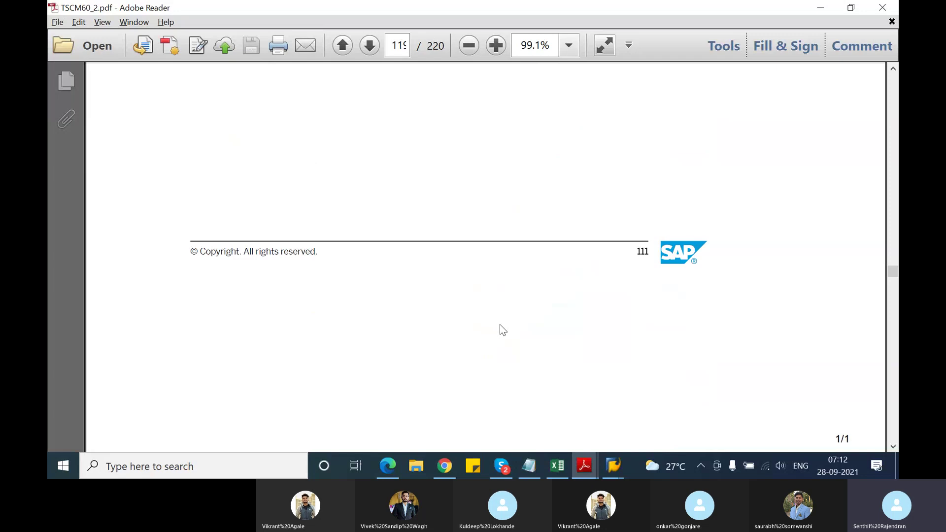
scroll(499, 329, "down", 3)
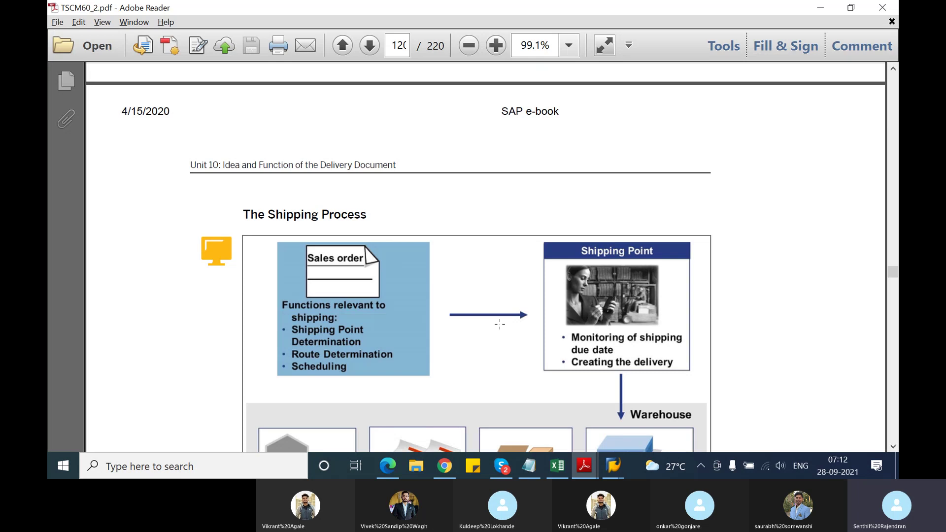
scroll(500, 324, "down", 3)
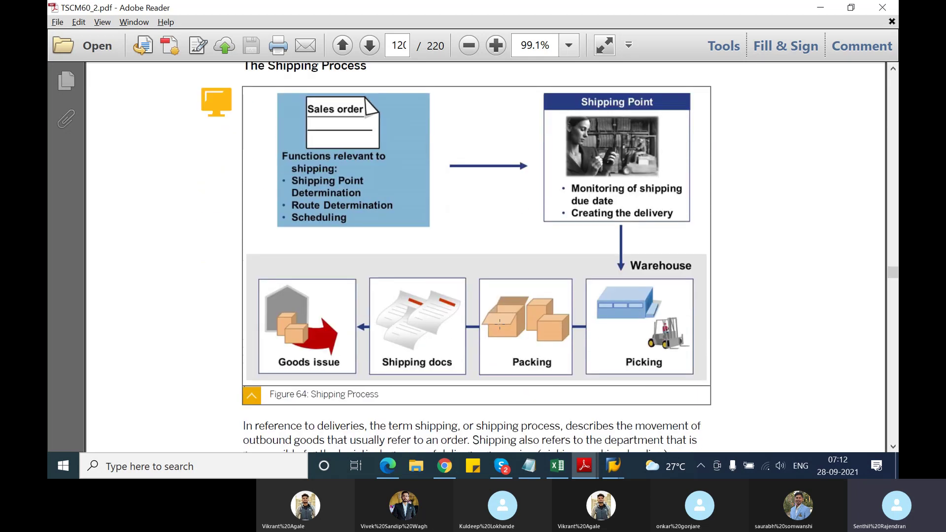
scroll(500, 324, "down", 2)
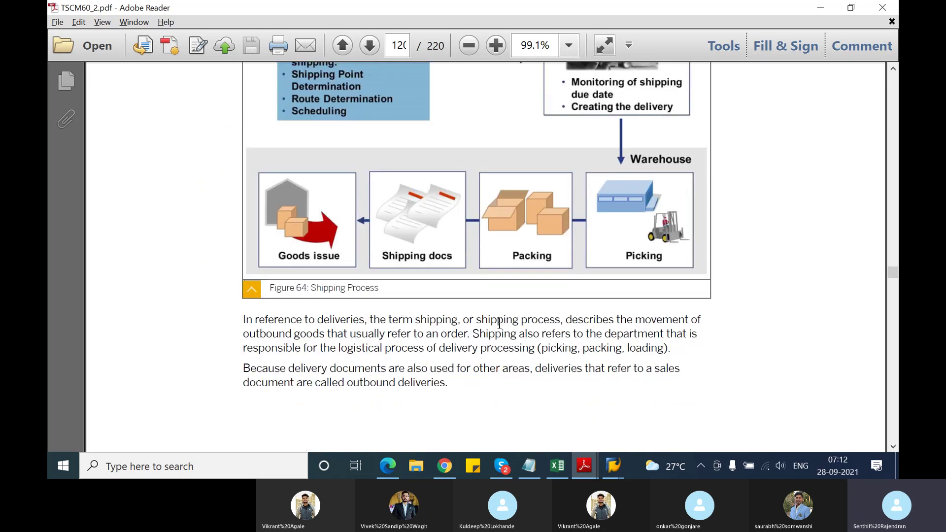
scroll(676, 263, "up", 1)
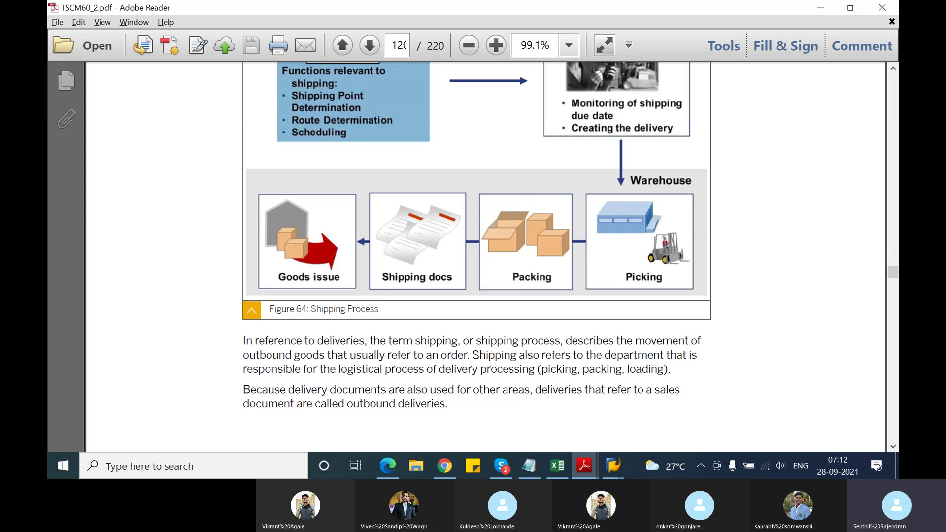
scroll(347, 263, "down", 10)
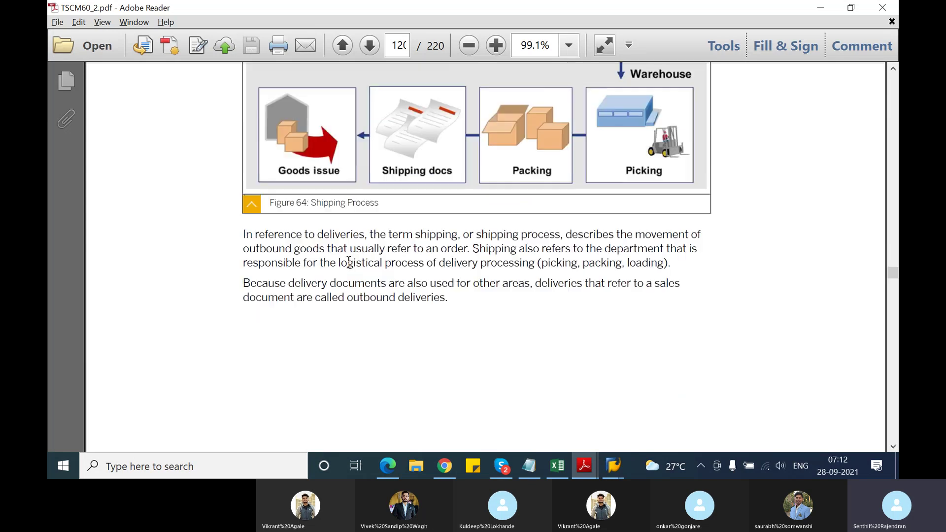
Review the structure of the delivery document in Figure 65 and the outbound delivery versus shipment comparison in Figure 66
scroll(355, 271, "down", 10)
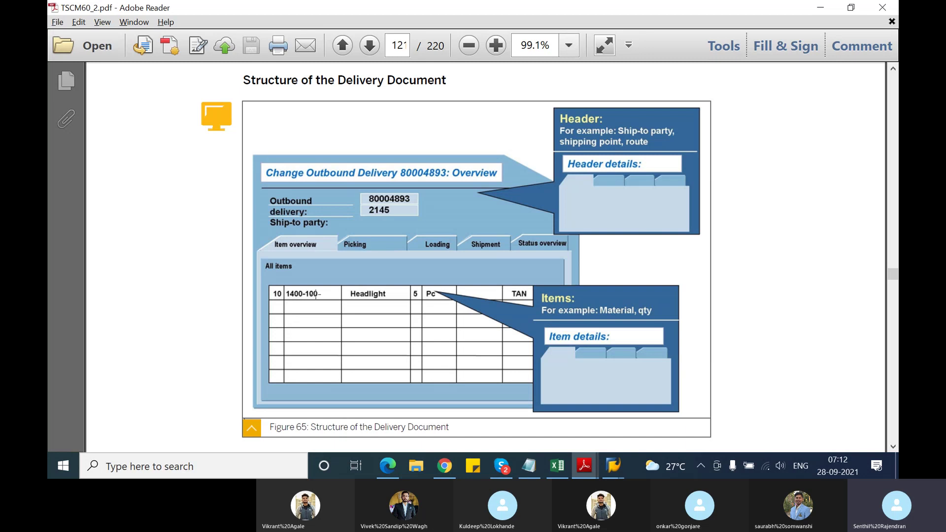
scroll(304, 295, "down", 8)
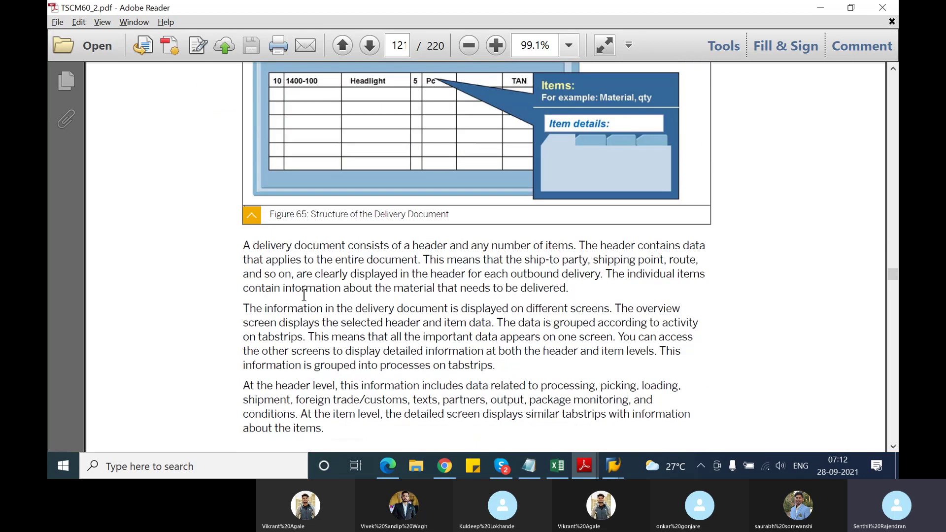
scroll(304, 295, "down", 12)
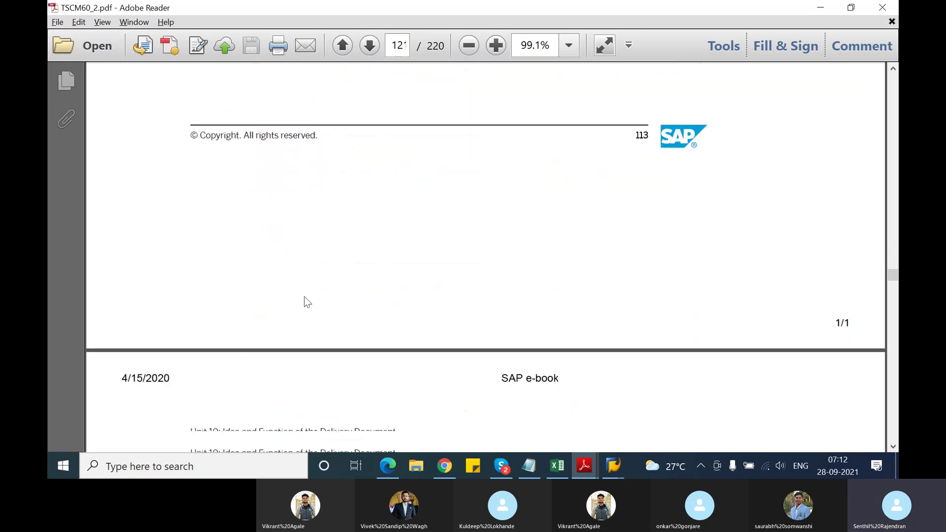
scroll(304, 296, "down", 3)
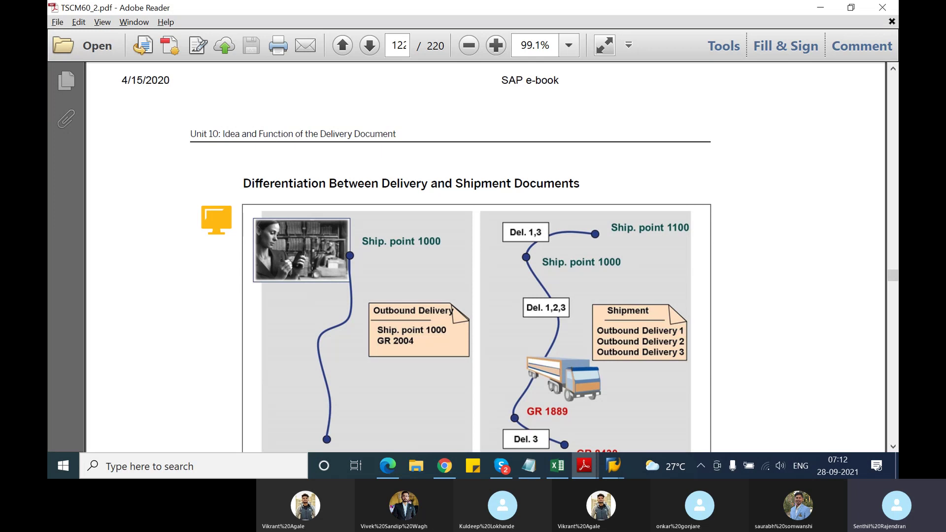
scroll(312, 272, "down", 3)
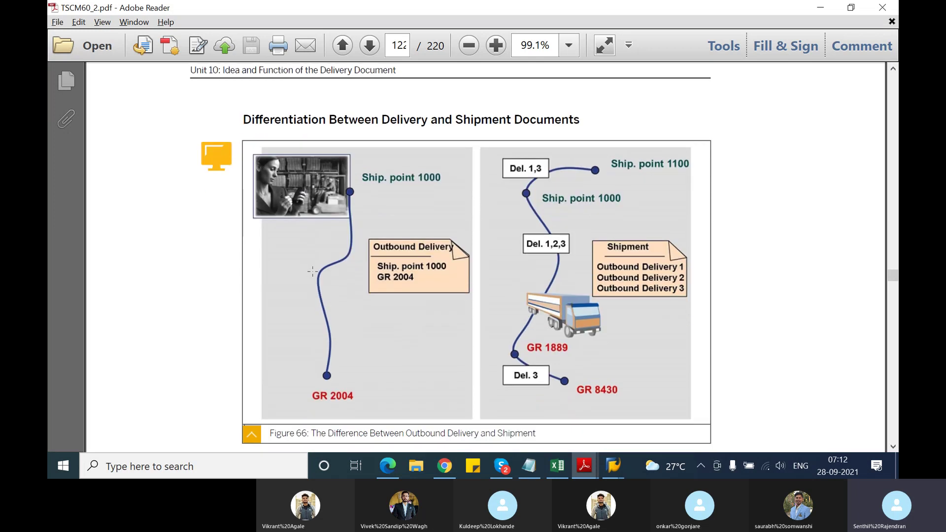
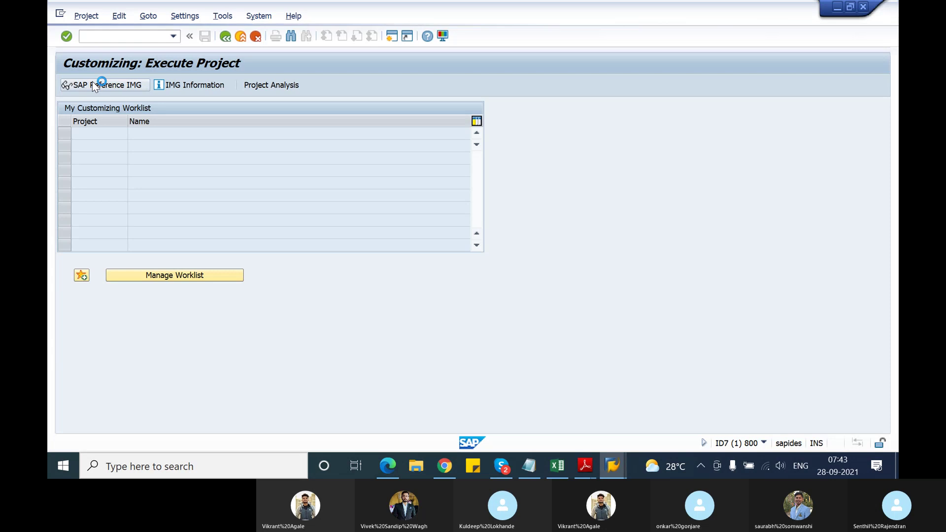
Open the Define Delivery Types activity in the IMG structure under Logistics Execution, Shipping, Deliveries
scroll(263, 353, "down", 5)
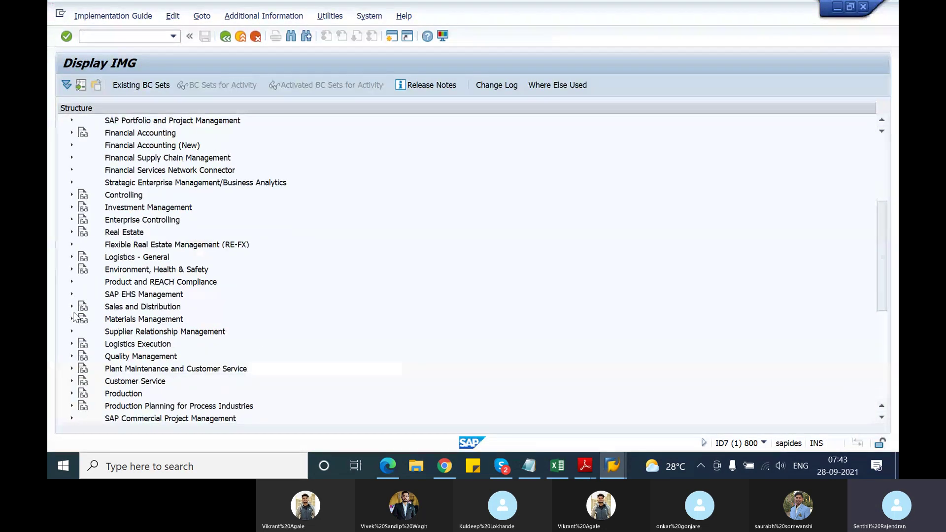
scroll(203, 327, "down", 2)
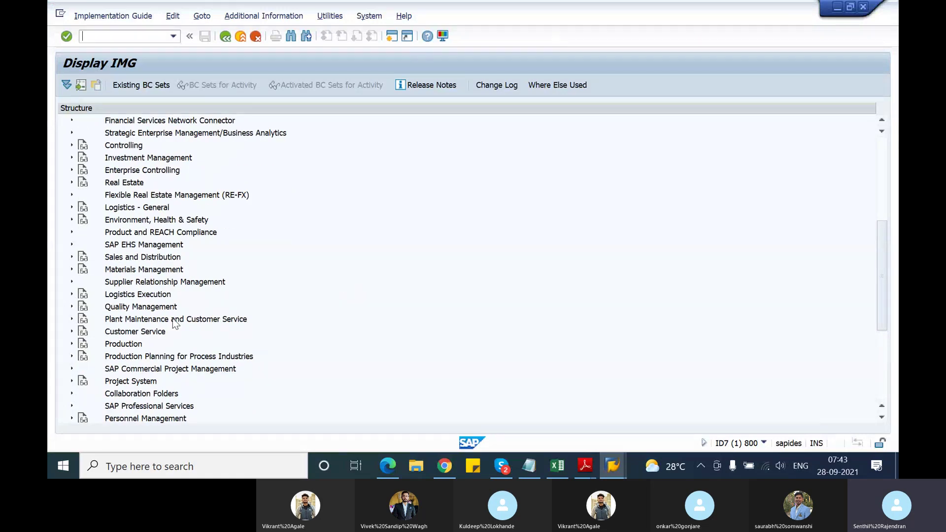
left_click(72, 295)
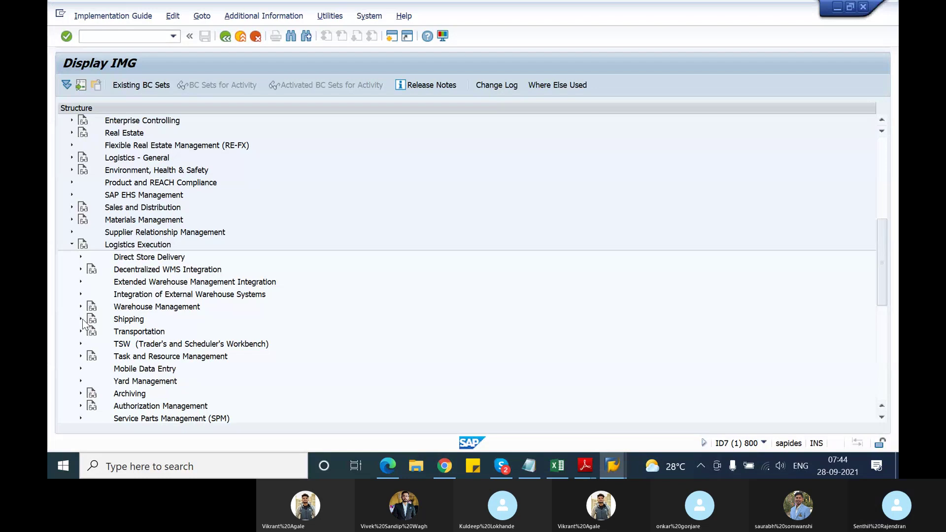
left_click(81, 319)
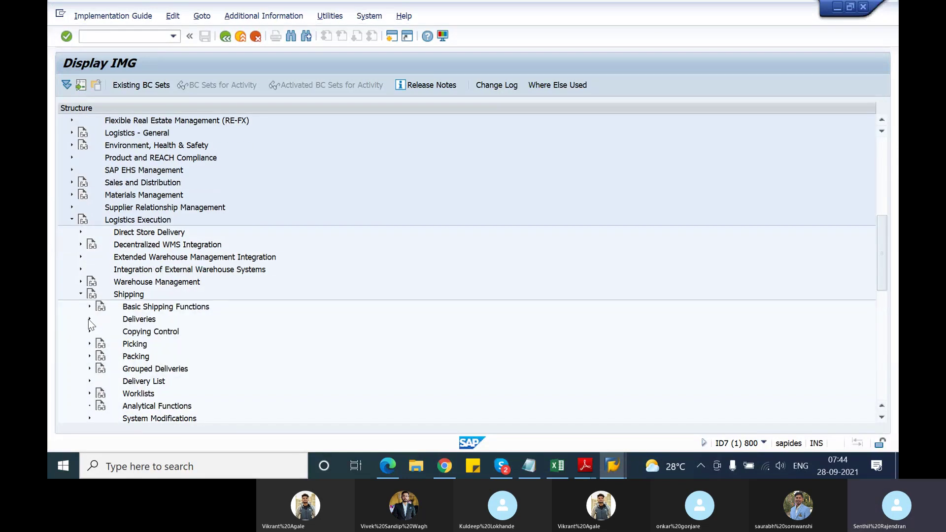
left_click(89, 320)
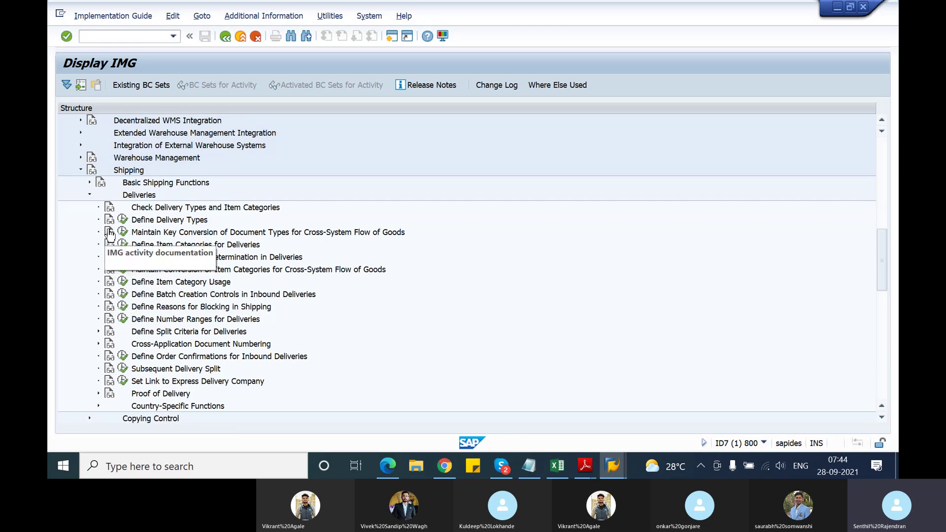
left_click(122, 220)
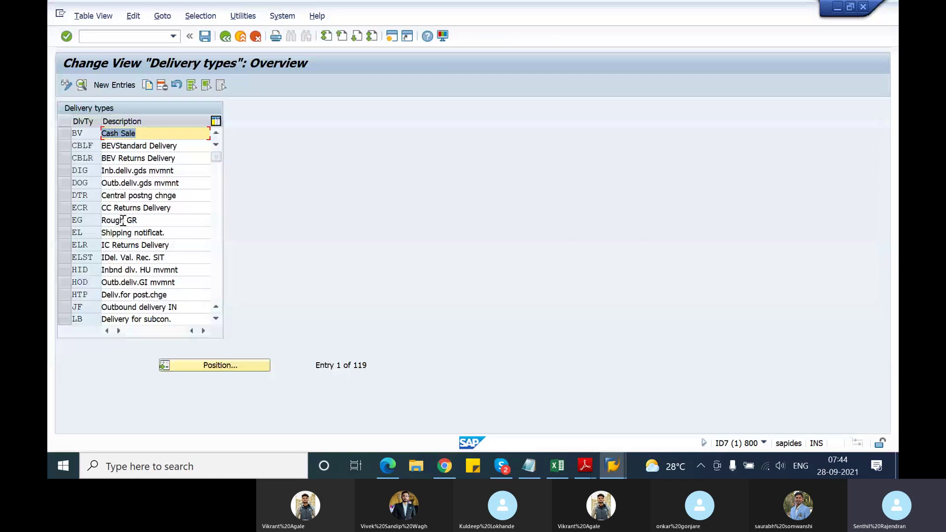
Position the delivery types list at LF and display the details of that delivery type
left_click(189, 365)
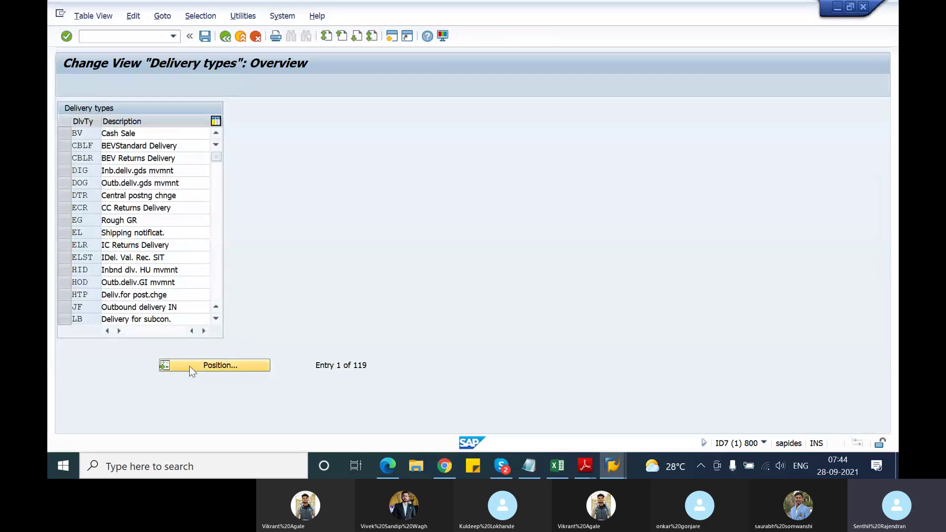
type("LF")
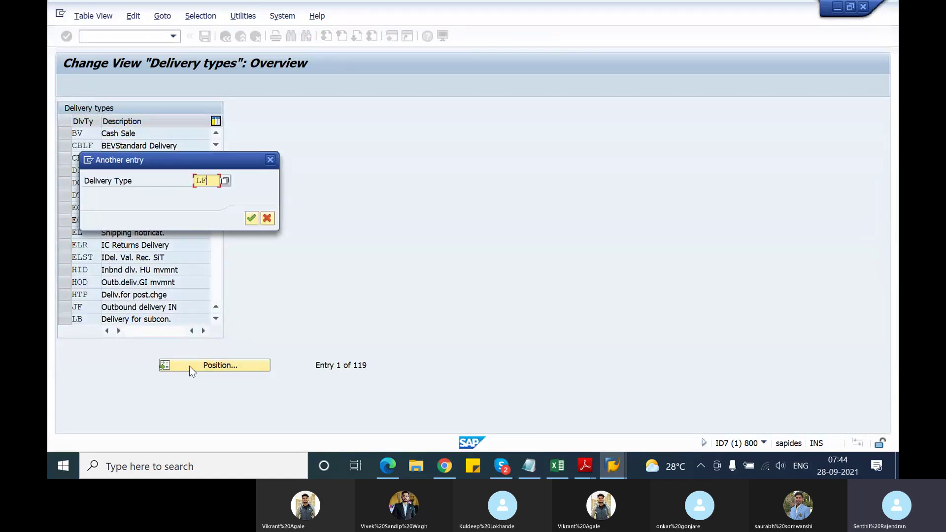
key("Return")
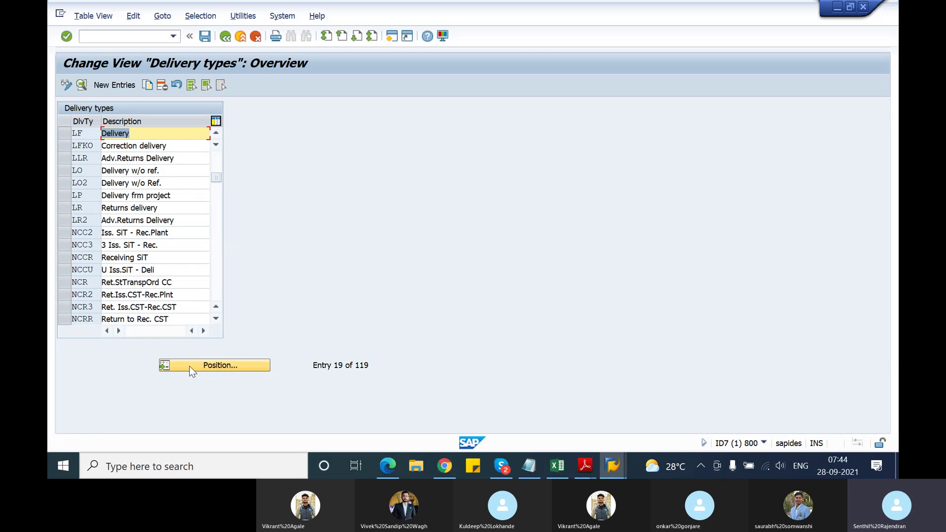
left_click(63, 136)
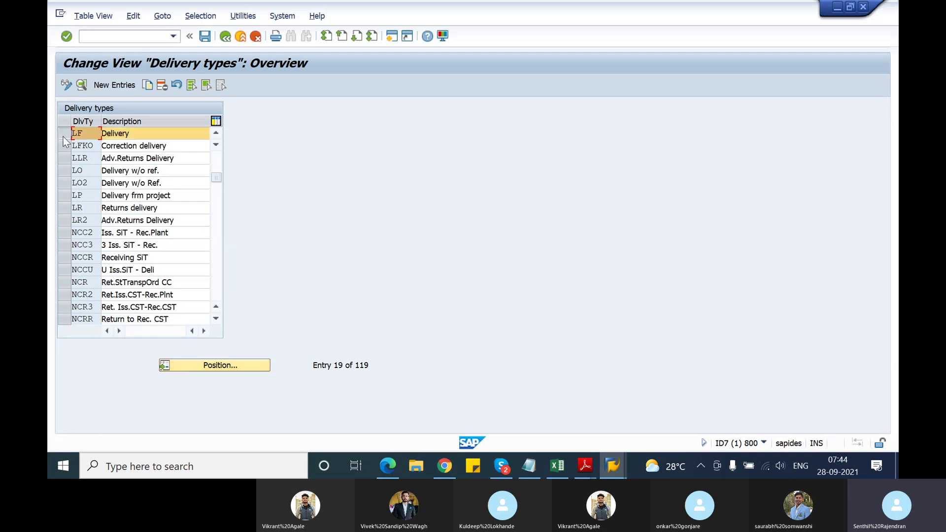
left_click(80, 87)
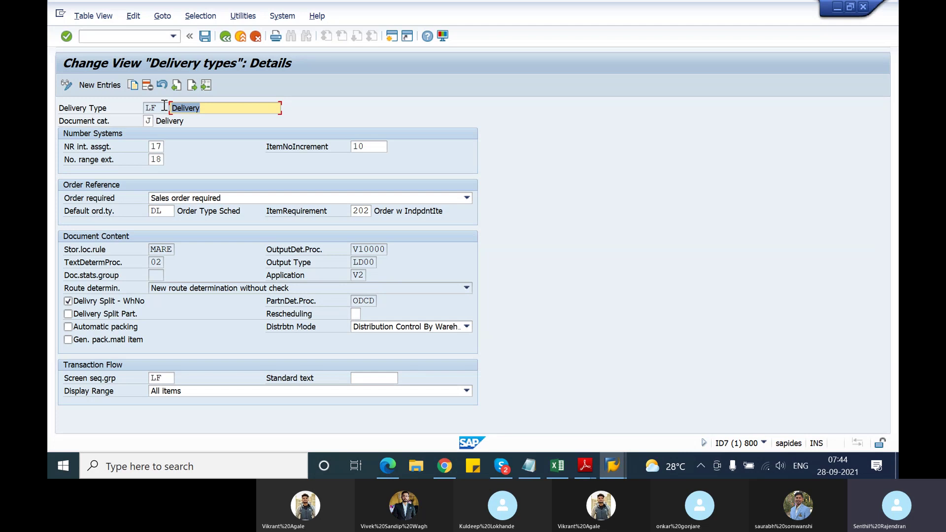
Review delivery type LF's order reference settings, including the Order required options and the default order type, and return to the IMG
left_click_drag(164, 108, 143, 109)
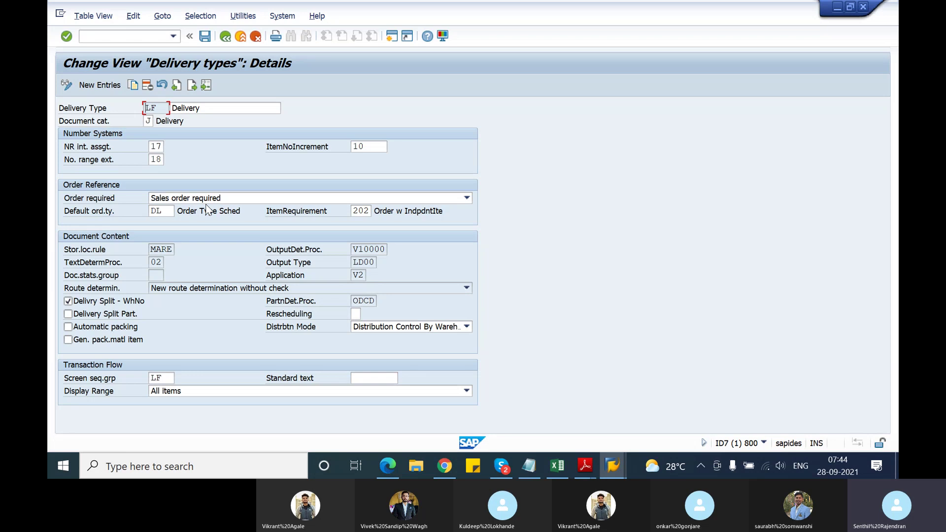
left_click(466, 198)
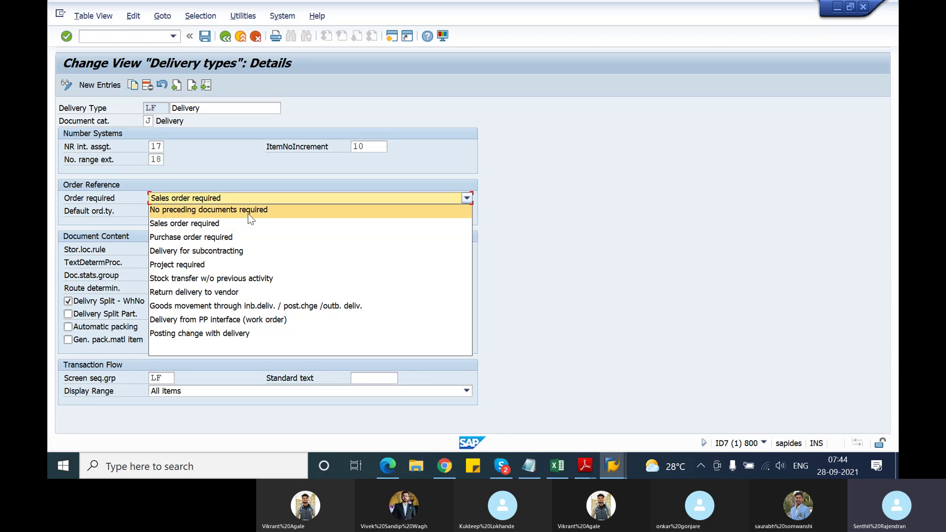
left_click(492, 154)
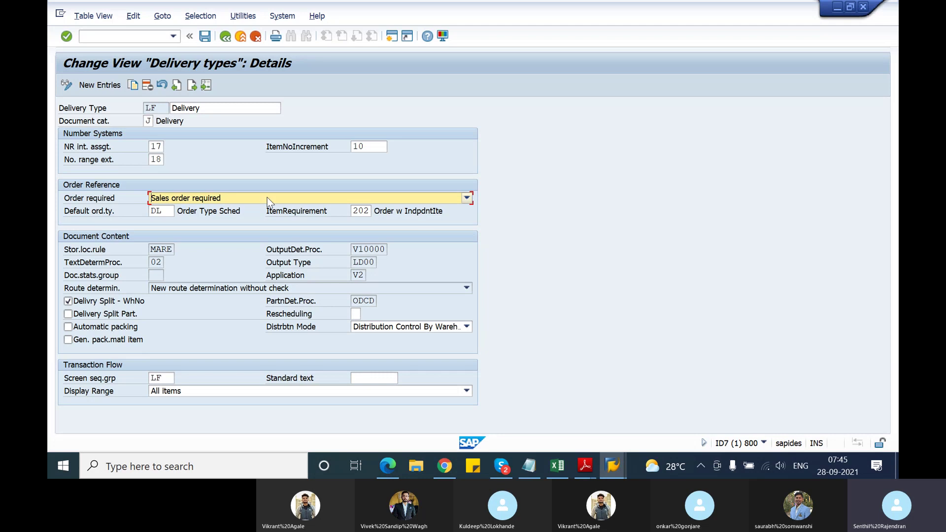
left_click(167, 213)
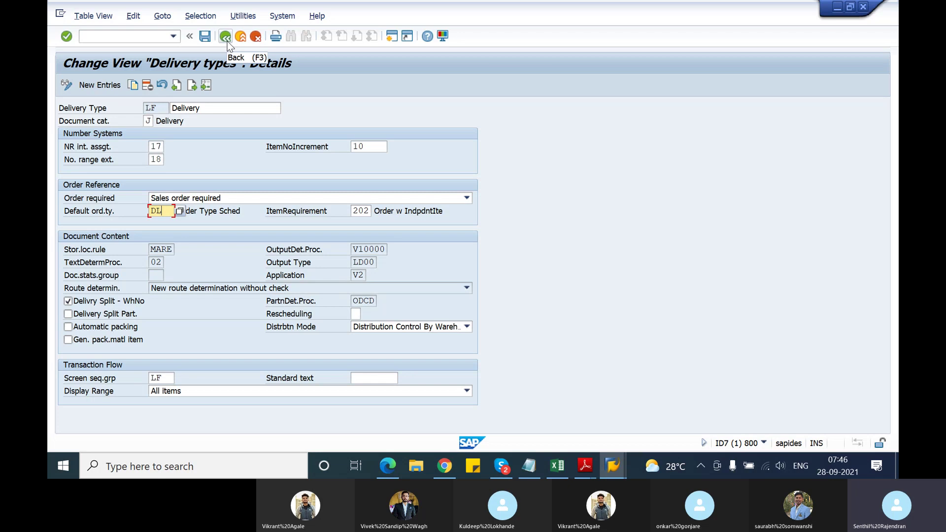
left_click(159, 109)
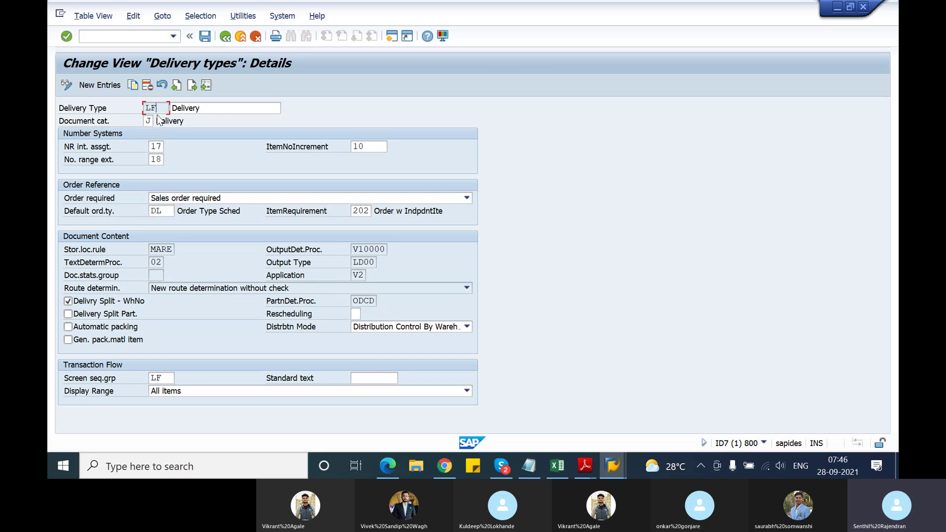
left_click(165, 210)
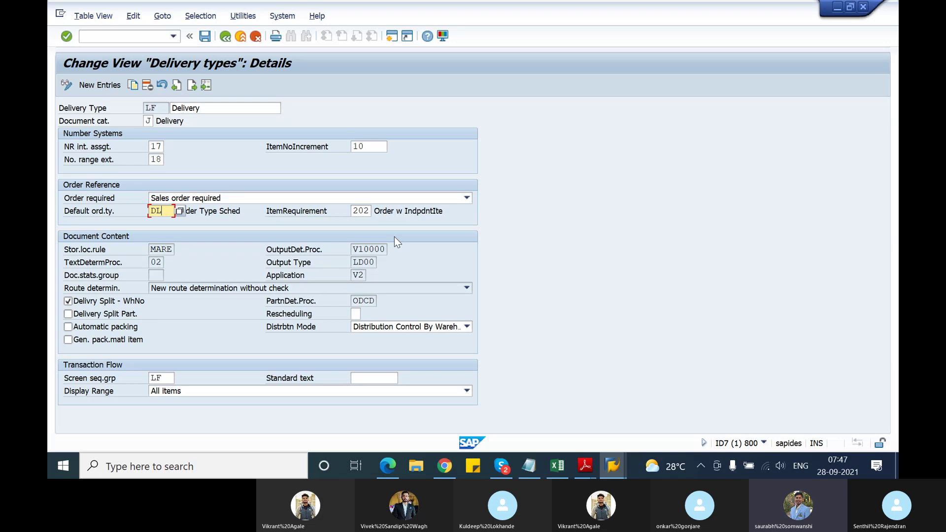
left_click(222, 43)
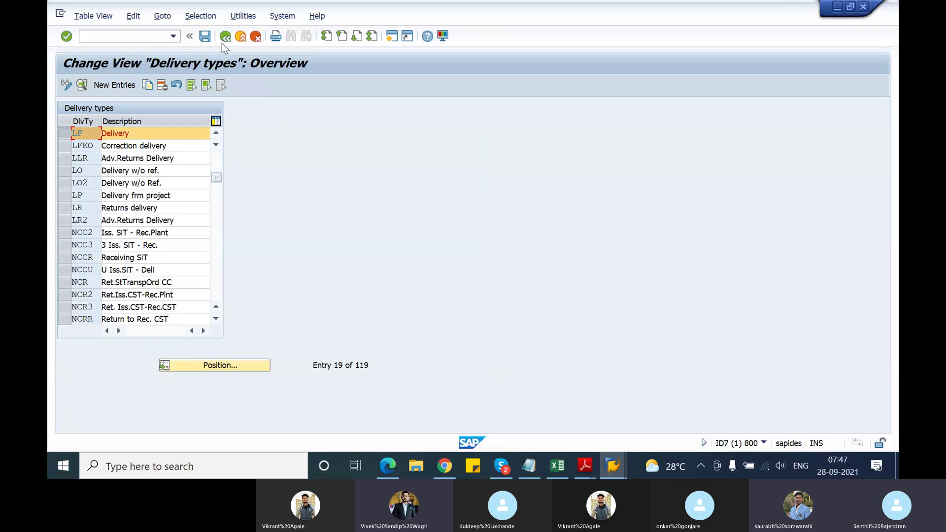
left_click(227, 41)
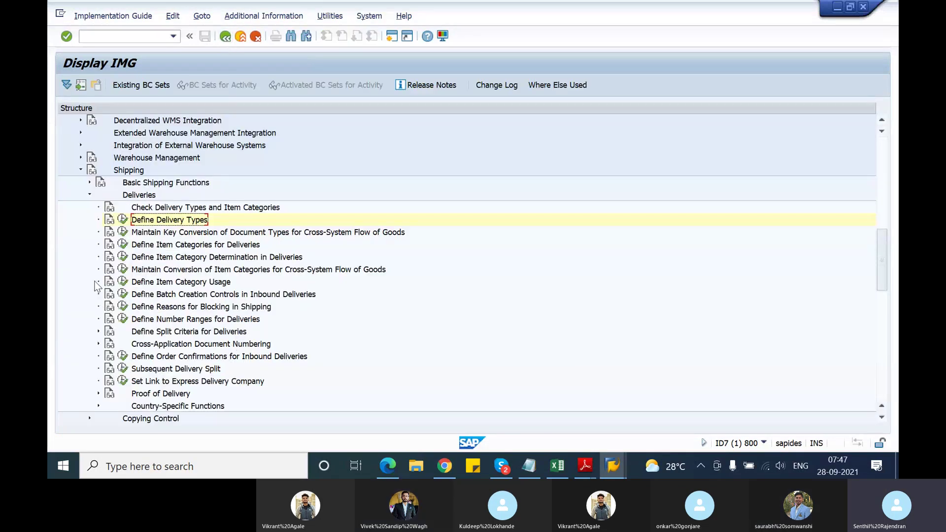
Open Define Item Categories for Deliveries and position the list at item category TAN
left_click(123, 245)
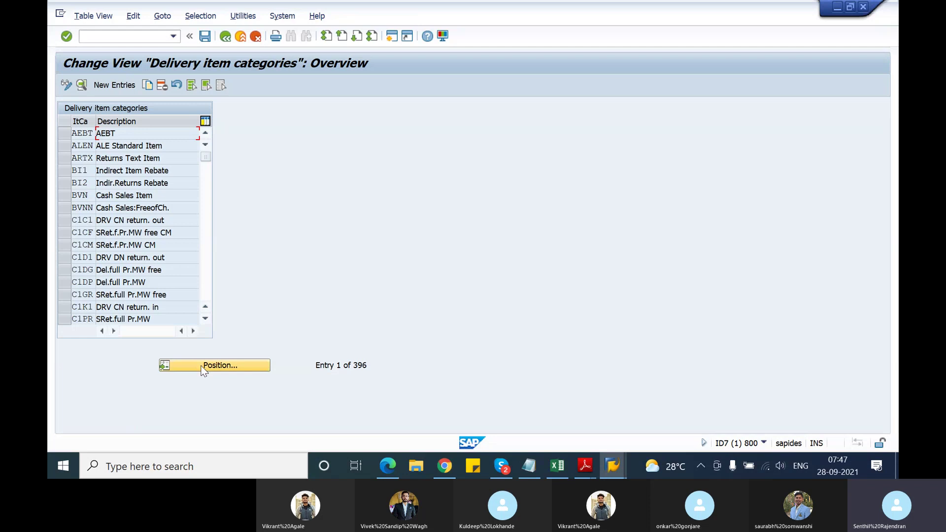
left_click(203, 366)
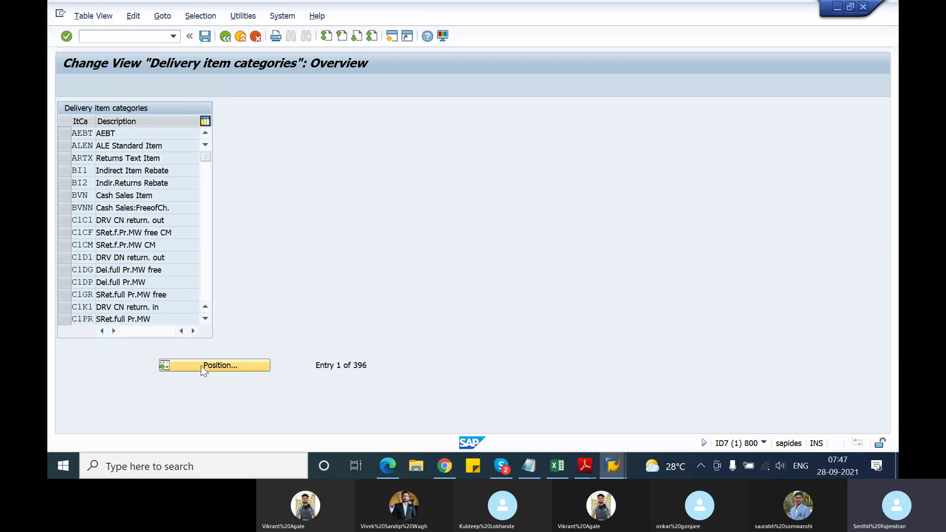
type("tan")
key("Return")
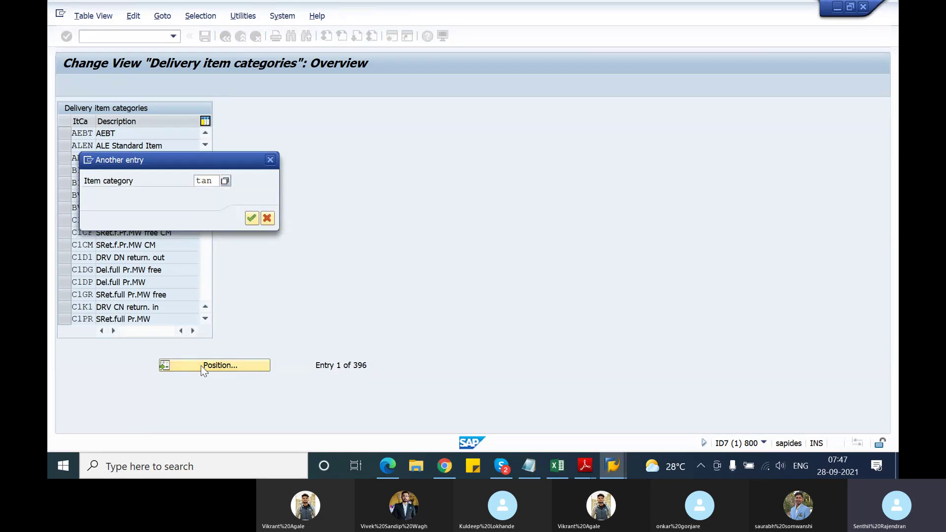
key("Return")
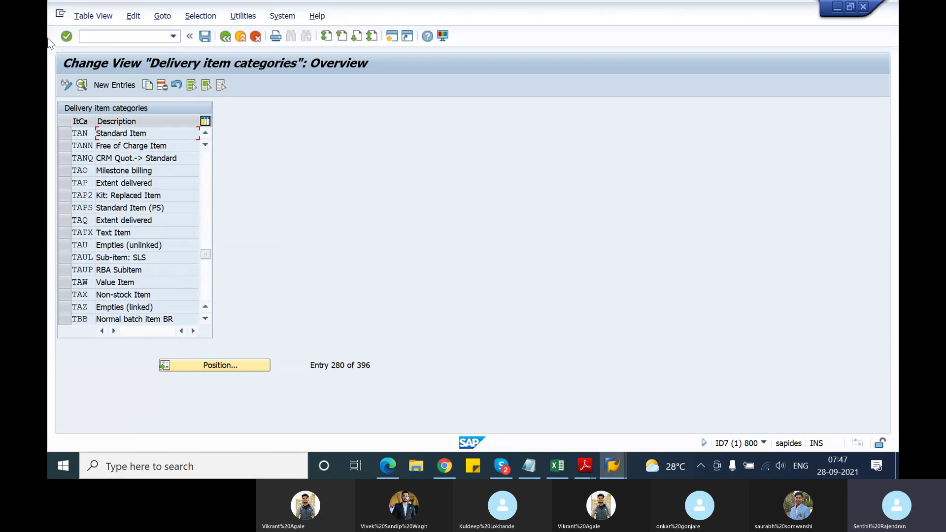
Display the details of delivery item category TAN, review its settings, and return to the IMG structure
left_click(65, 133)
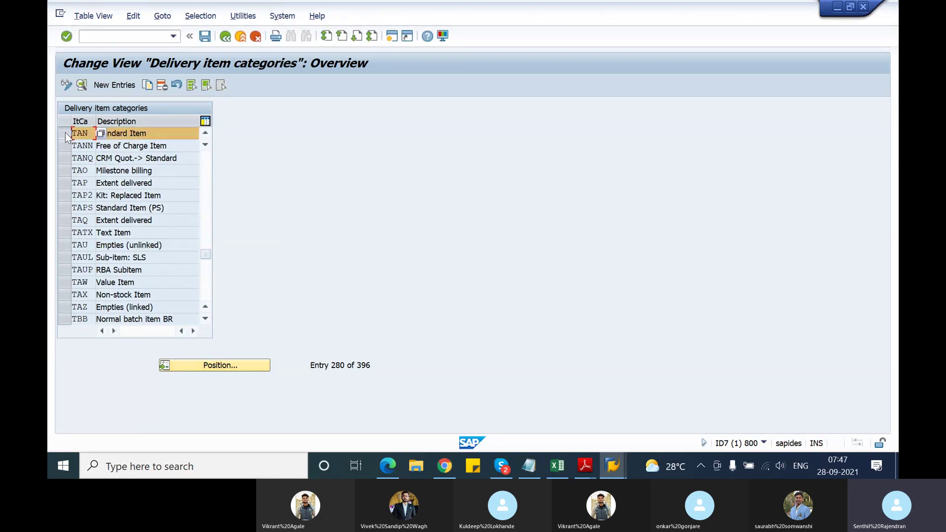
left_click(81, 86)
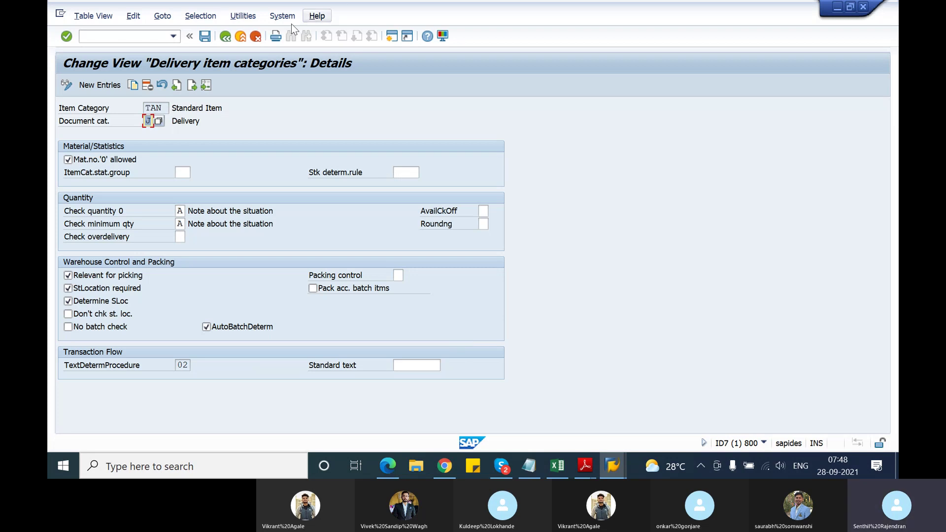
left_click(224, 37)
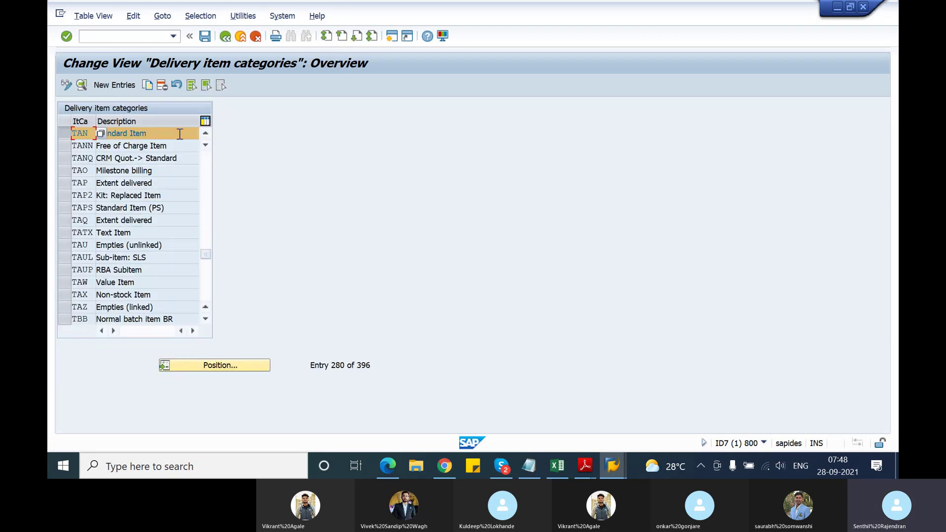
left_click(226, 38)
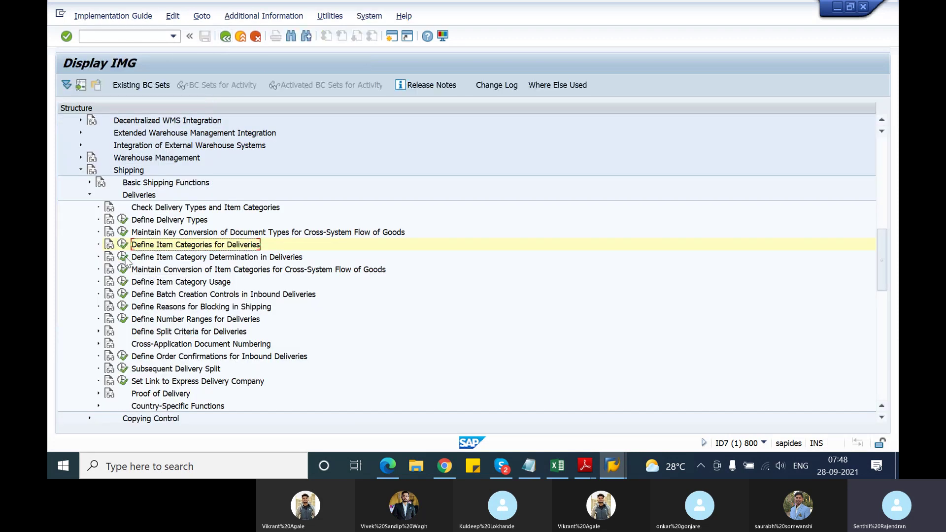
Open Define Item Category Determination in Deliveries, widen the second ItmC column, and examine the determination entries for delivery type CBLF
left_click(123, 257)
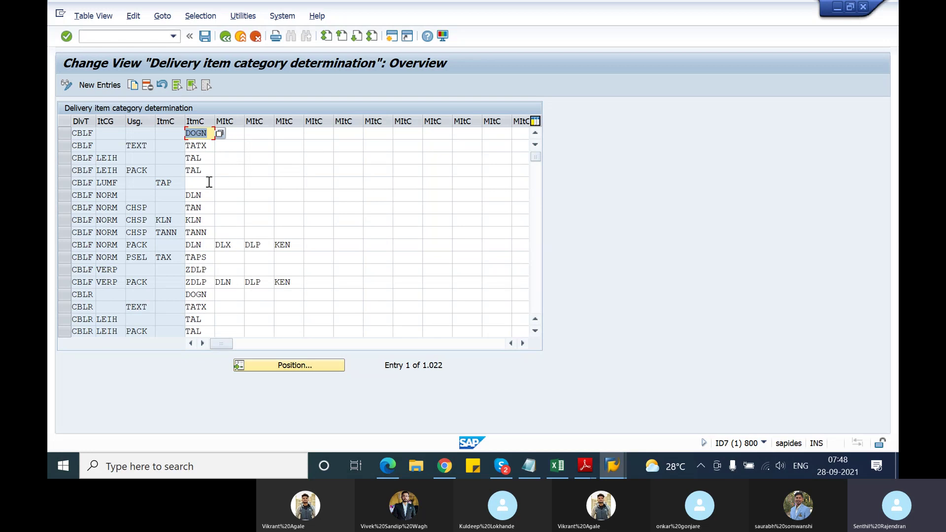
left_click(208, 257)
left_click_drag(208, 258, 184, 260)
left_click(185, 259)
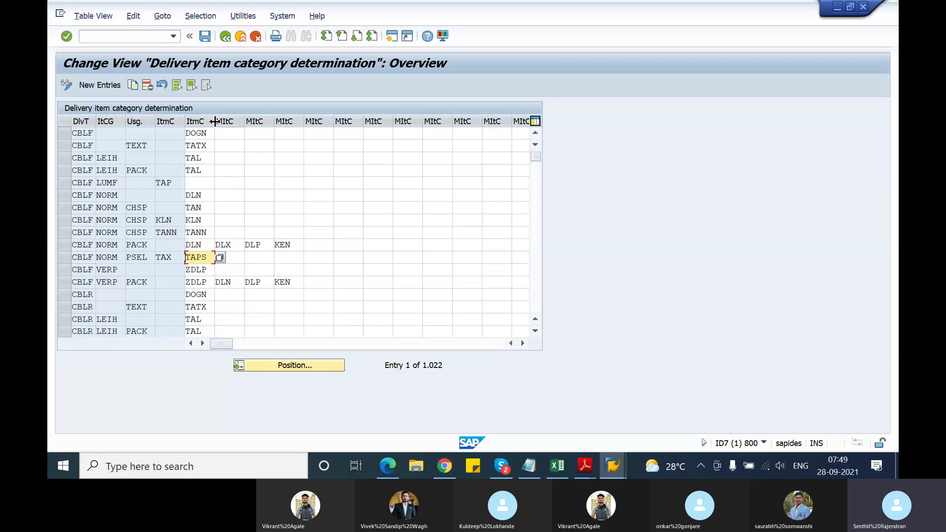
left_click_drag(215, 121, 262, 122)
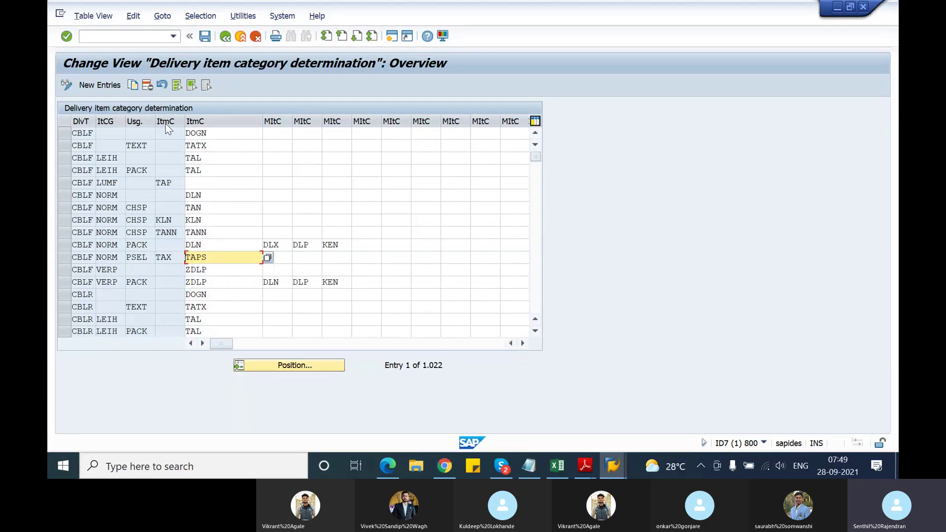
left_click(166, 232)
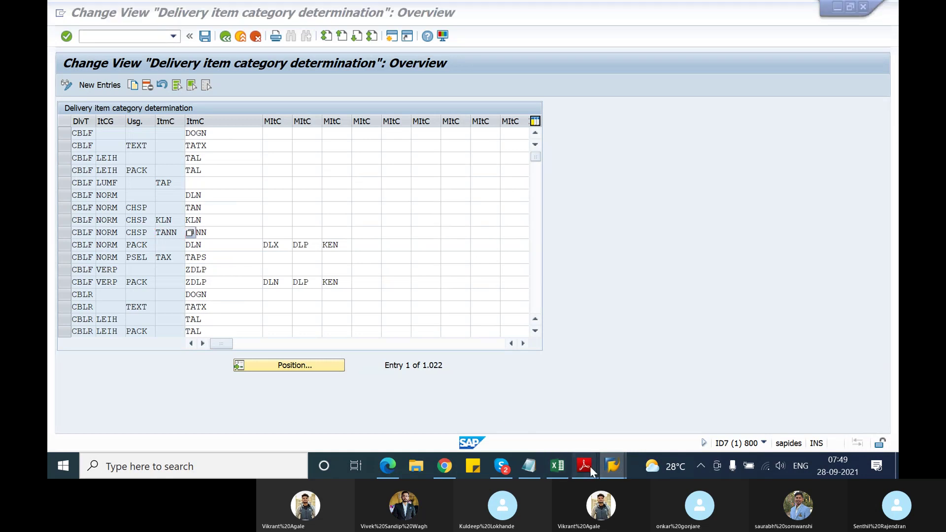
Switch to TSCM60_2.pdf in Adobe Reader and read Figure 74 on item category determination in the sales document
mouse_move(589, 466)
left_click(530, 416)
scroll(501, 350, "down", 10)
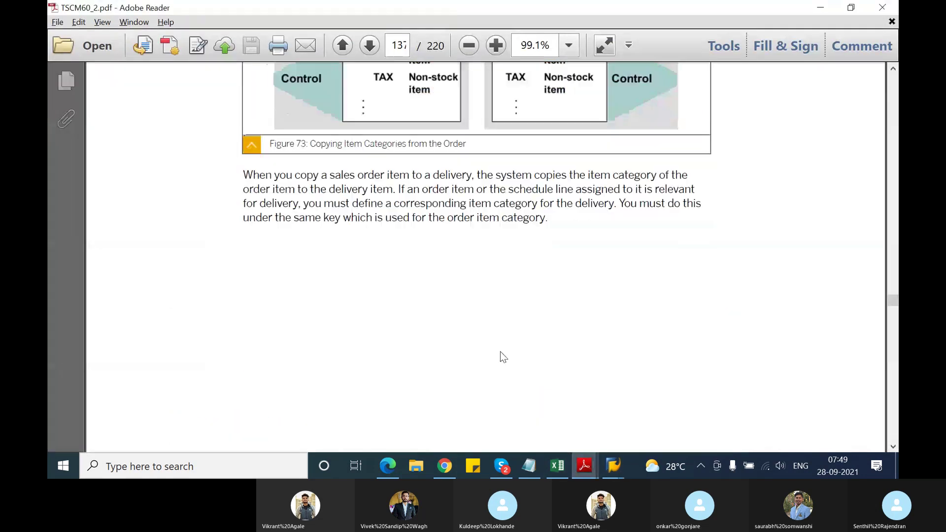
scroll(501, 351, "down", 10)
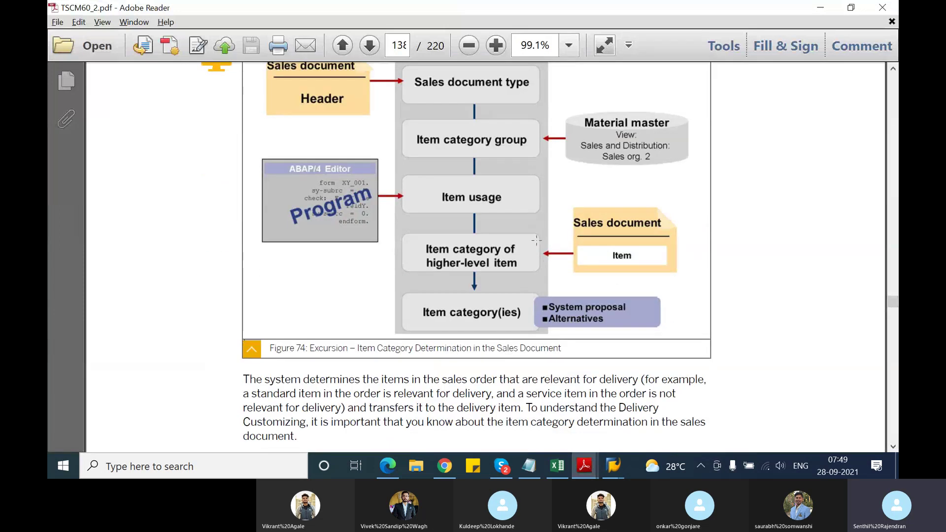
scroll(537, 239, "up", 1)
scroll(431, 197, "down", 8)
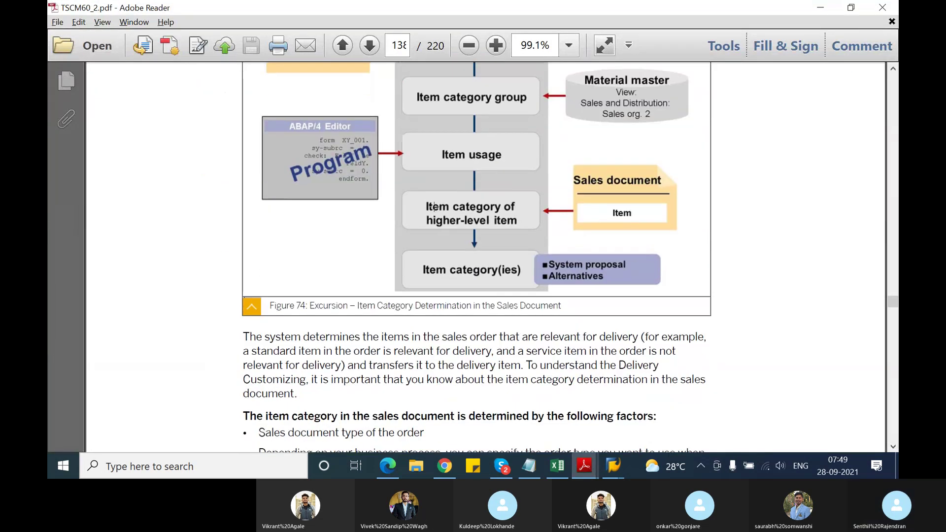
Read the PDF from the item category determination factors through Figures 75 and 76 to Figure 77 on shipping-relevant customizing in sales
scroll(433, 206, "down", 14)
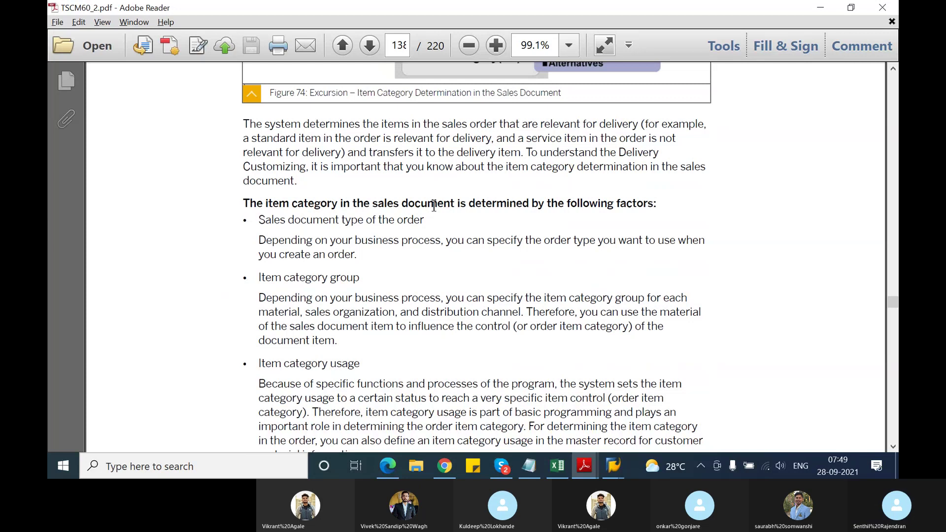
scroll(433, 206, "down", 20)
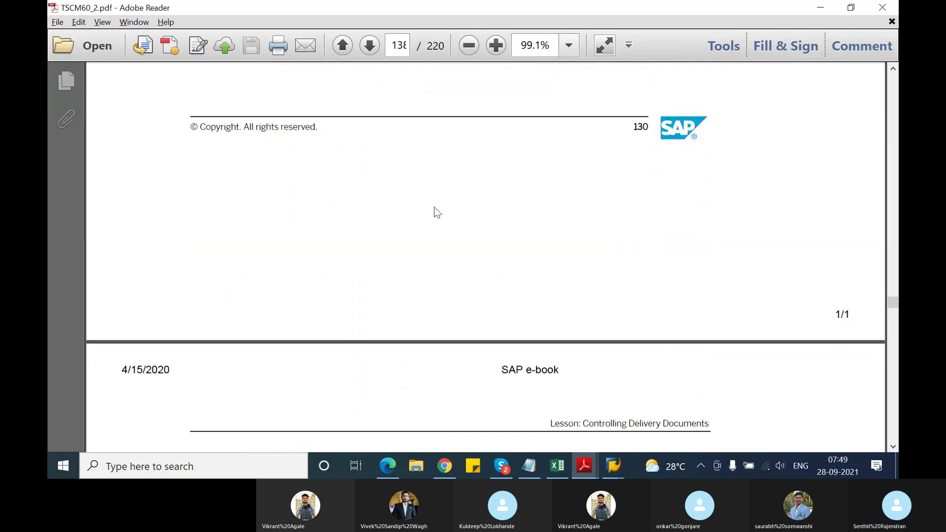
scroll(435, 209, "down", 20)
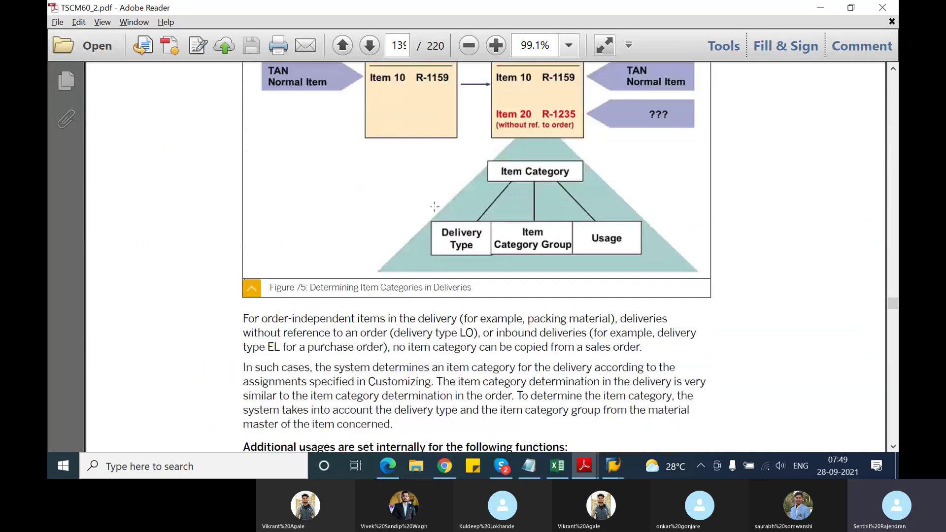
scroll(434, 206, "down", 20)
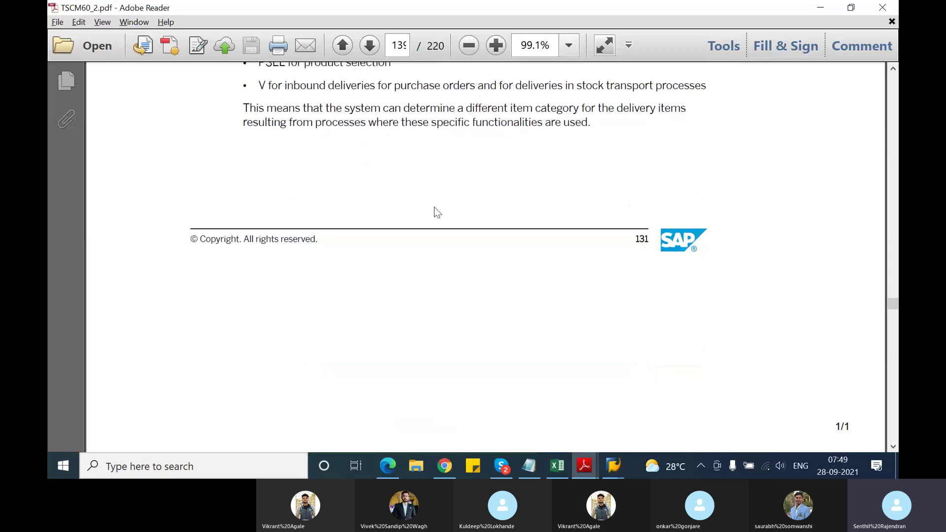
scroll(434, 207, "down", 9)
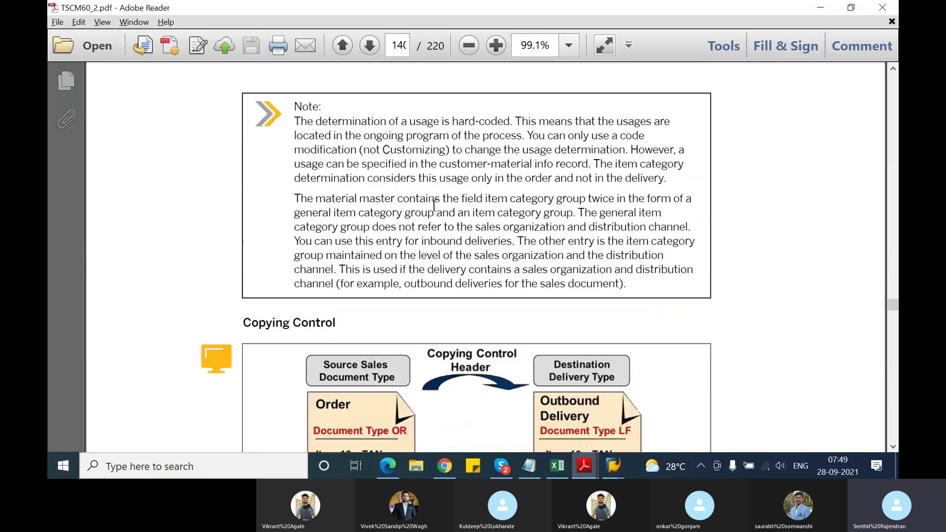
scroll(433, 207, "down", 5)
scroll(433, 209, "down", 16)
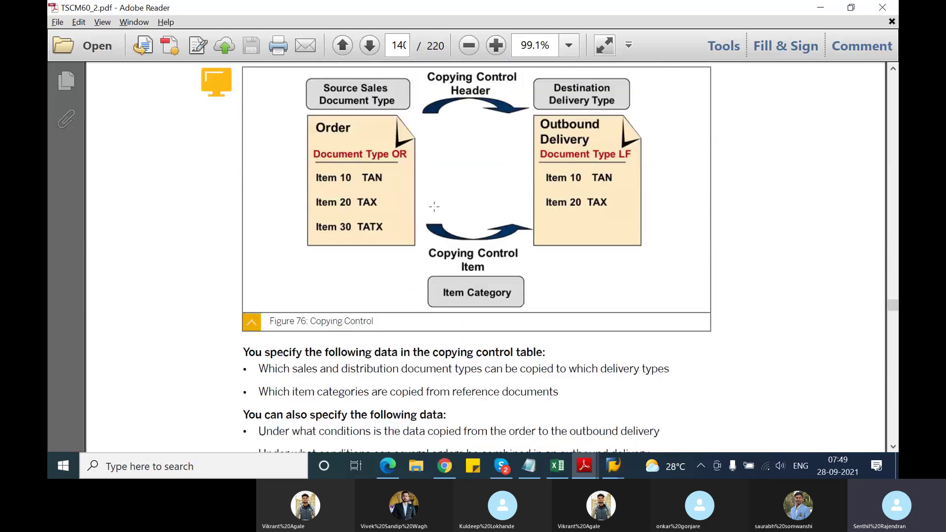
scroll(436, 206, "down", 20)
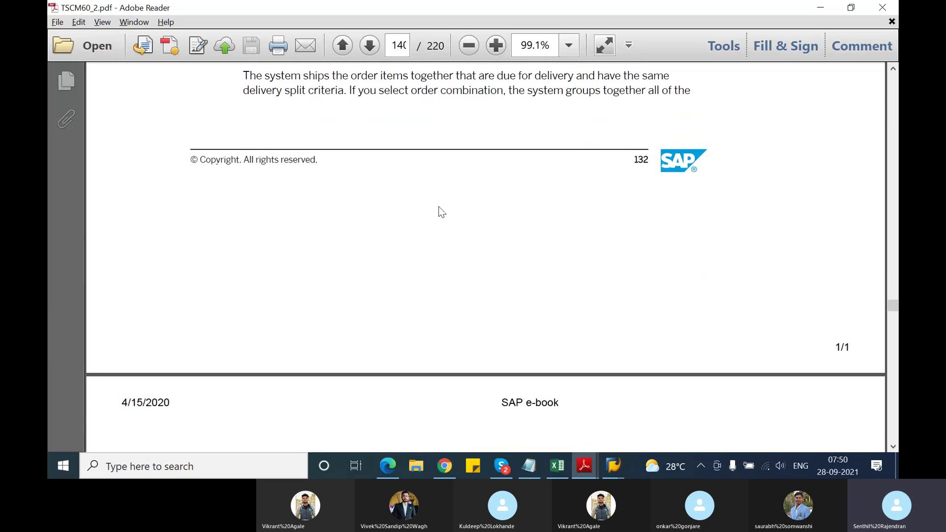
scroll(447, 203, "down", 11)
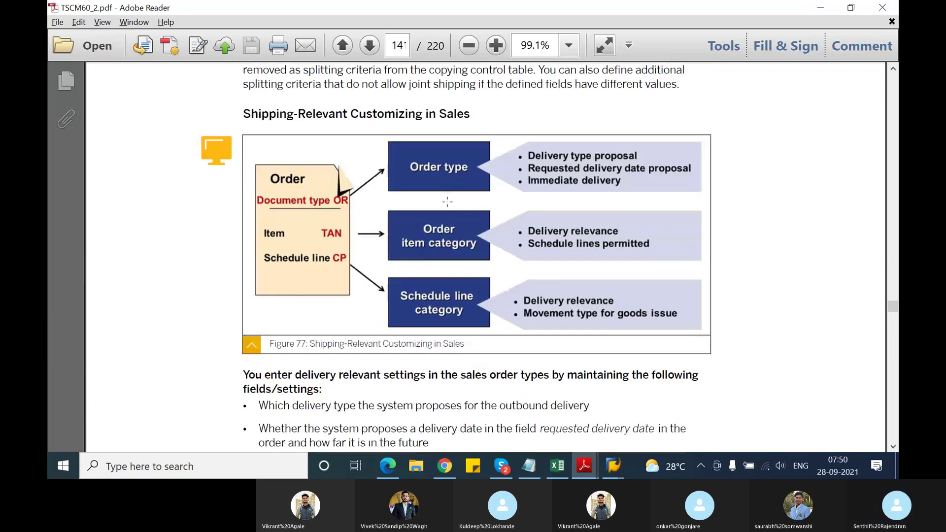
Switch back to SAP, widen the DlvT column of the delivery item category determination table, and return to the IMG structure
key("alt+Tab")
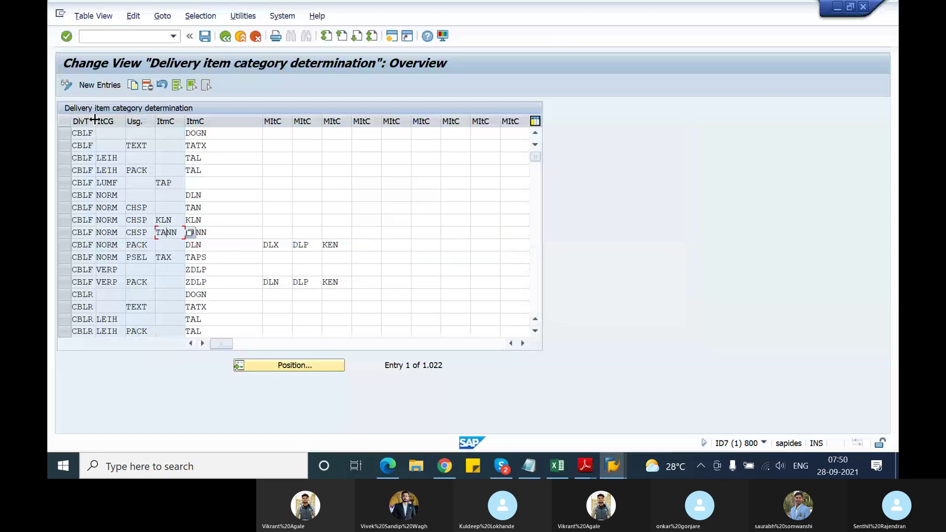
left_click_drag(94, 118, 127, 120)
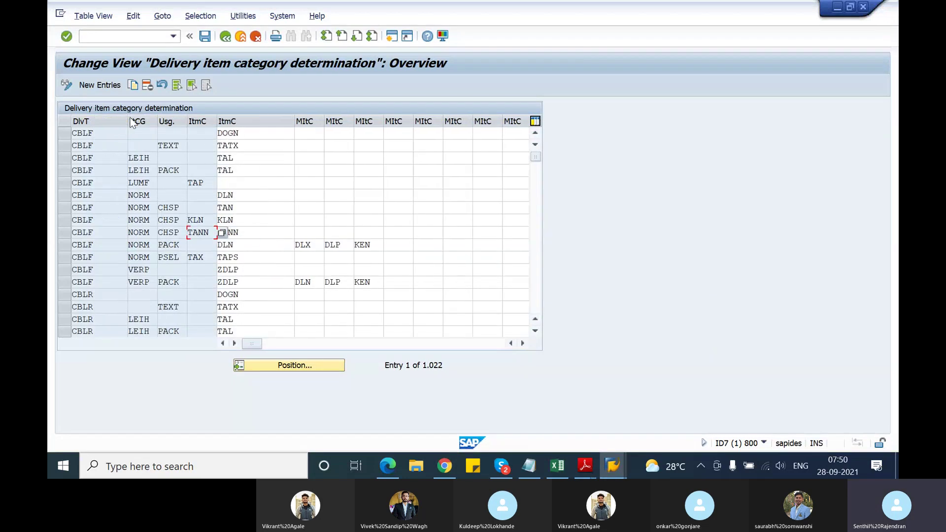
left_click(282, 369)
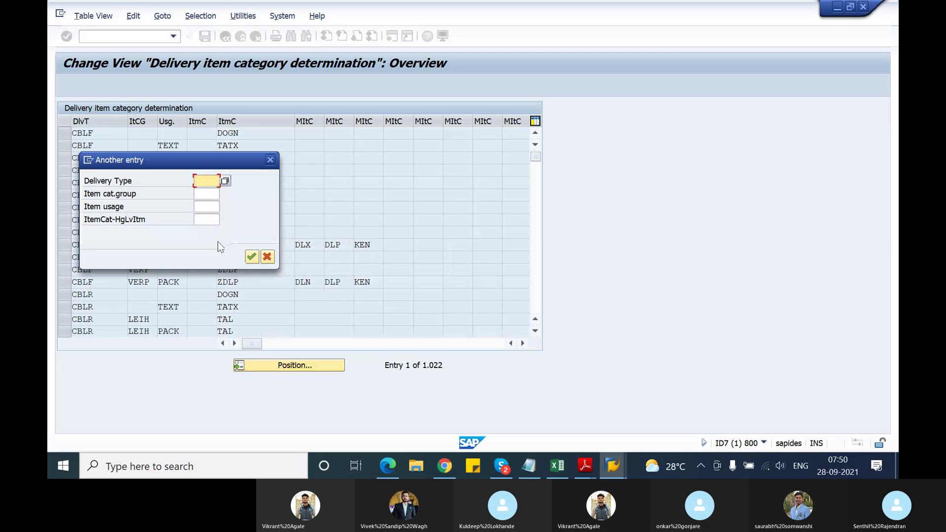
left_click(267, 261)
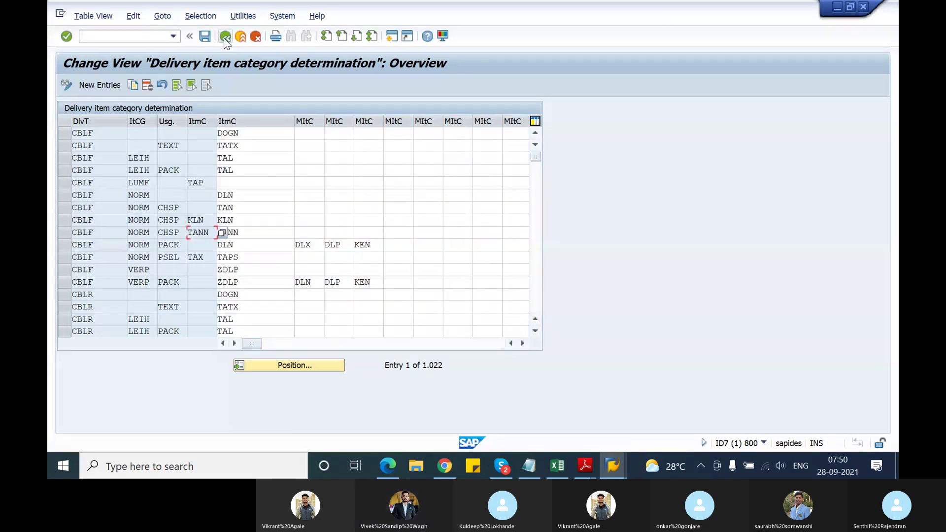
left_click(224, 37)
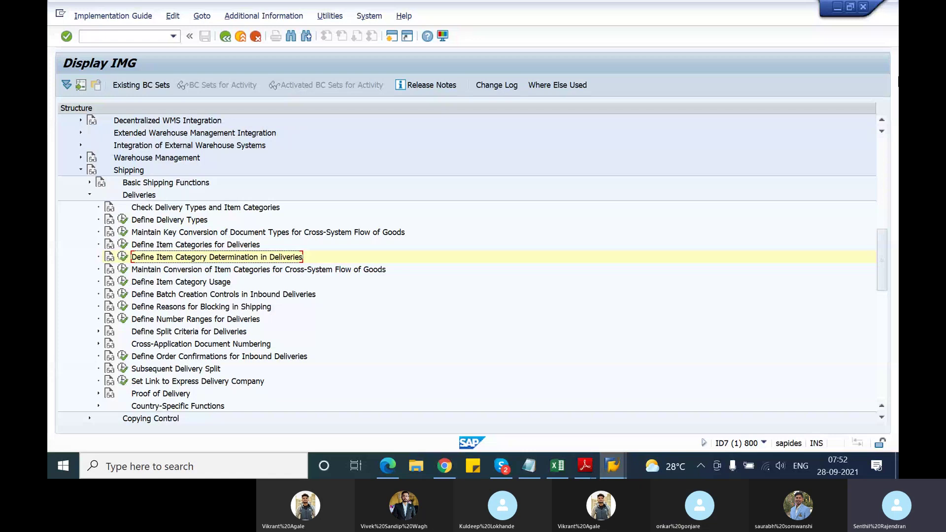
Collapse the Deliveries node, expand Copying Control under Shipping, and open Specify Copy Control for Deliveries
left_click(90, 196)
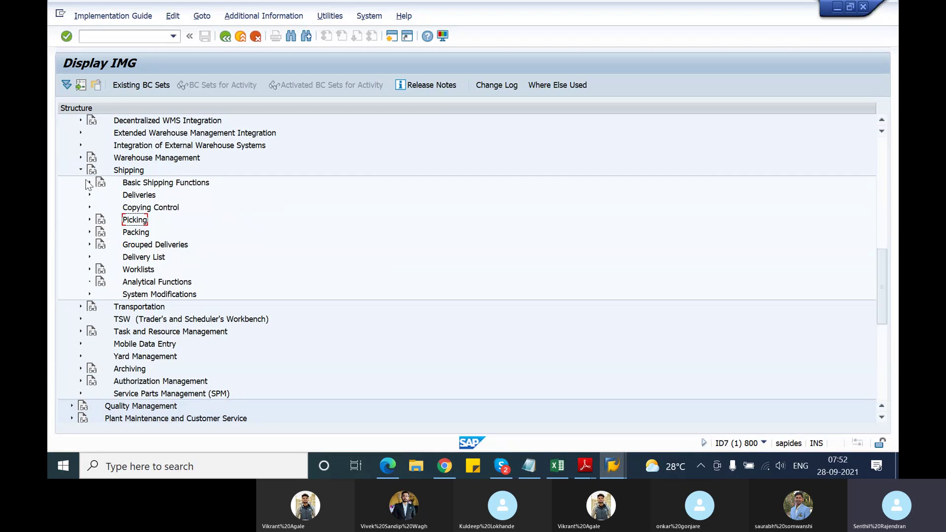
left_click(81, 171)
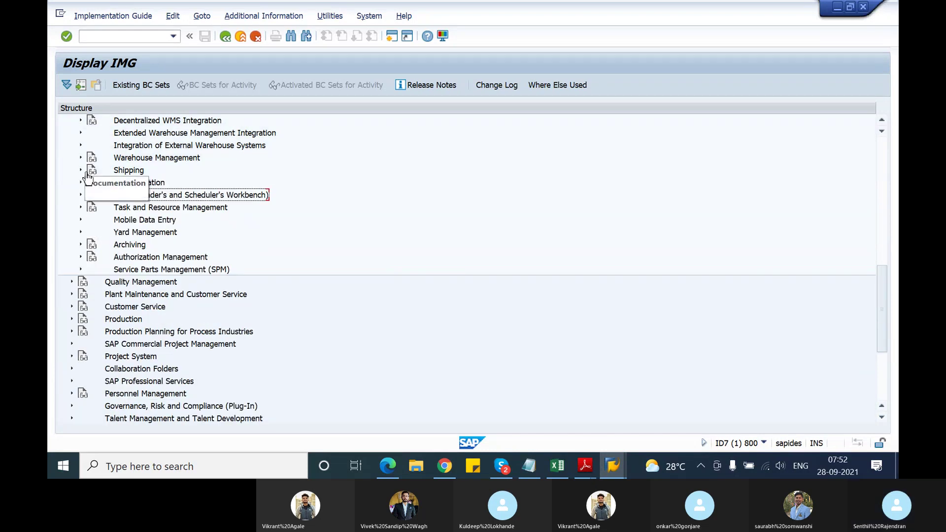
scroll(93, 207, "up", 2)
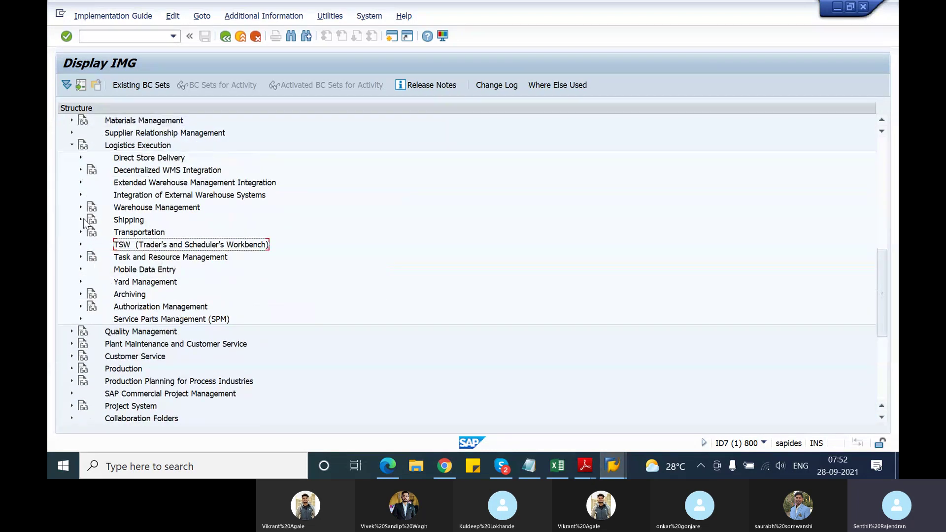
left_click(81, 219)
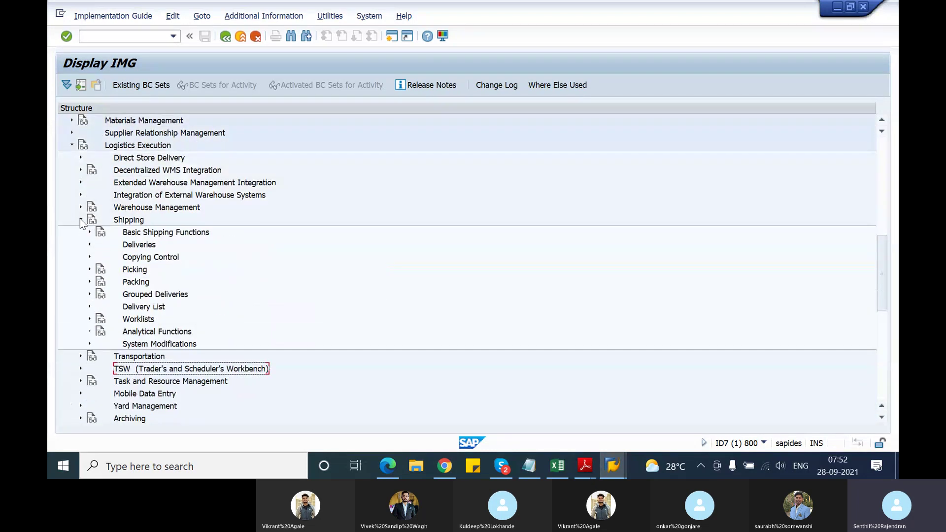
left_click(90, 258)
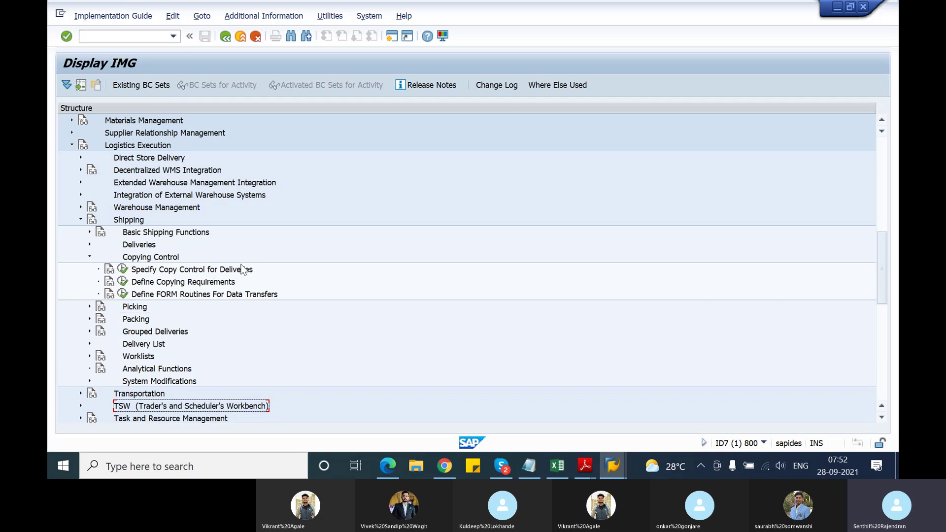
left_click(122, 269)
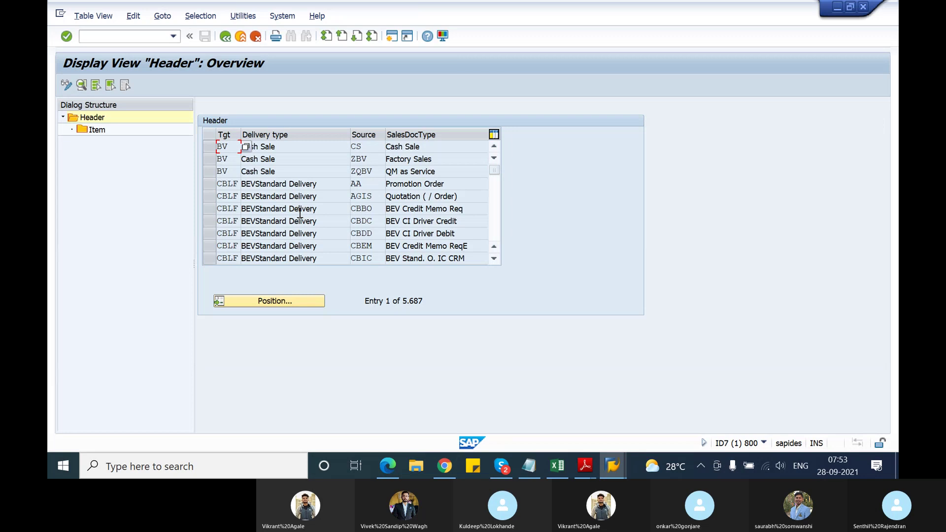
Position the header copy control list at delivery type LF and sales document type OR, and display that entry's details
left_click(274, 301)
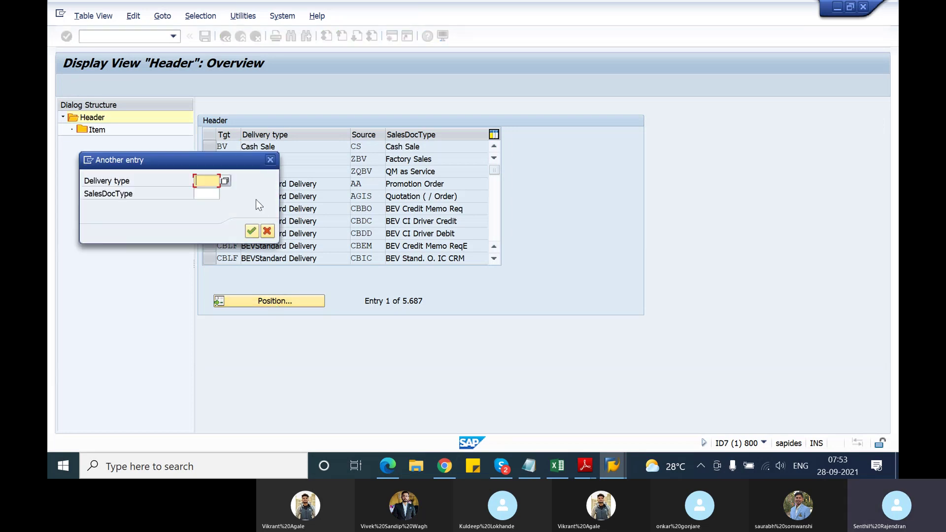
type("LF")
key("Tab")
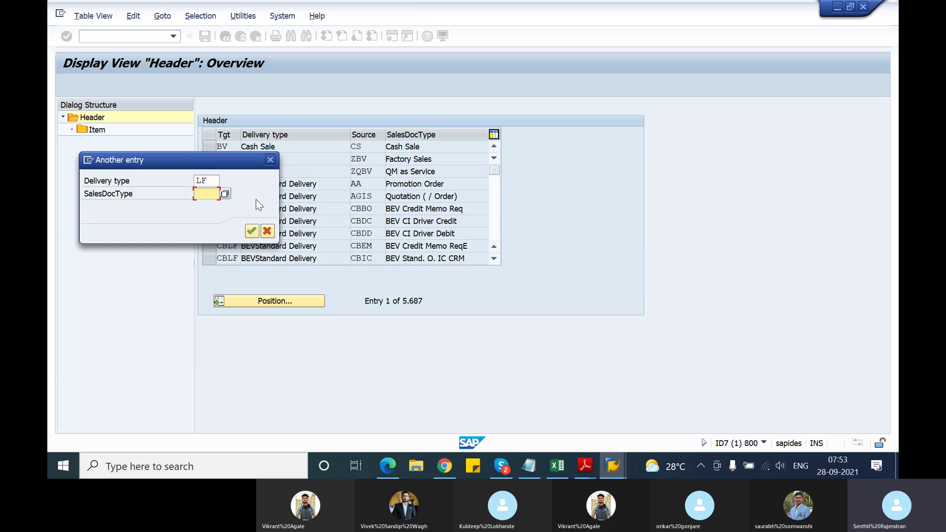
type("OR")
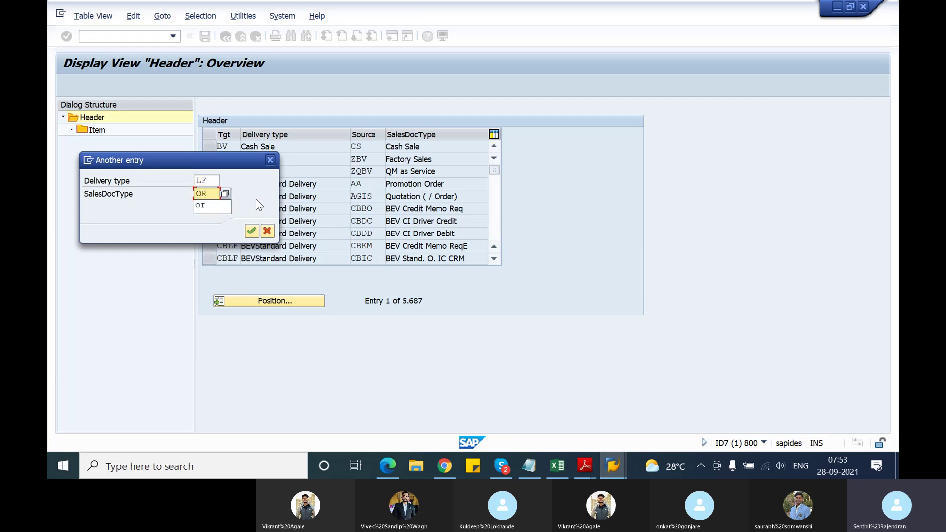
key("Return")
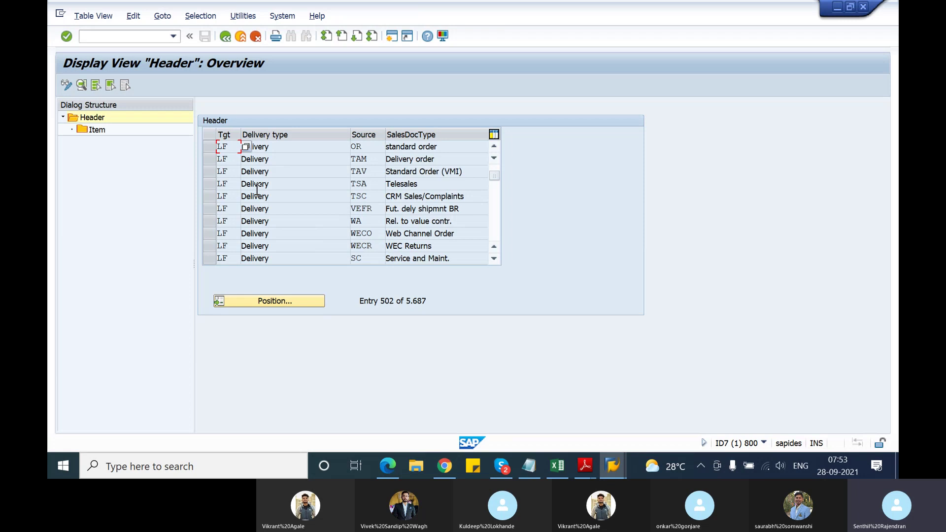
left_click(210, 148)
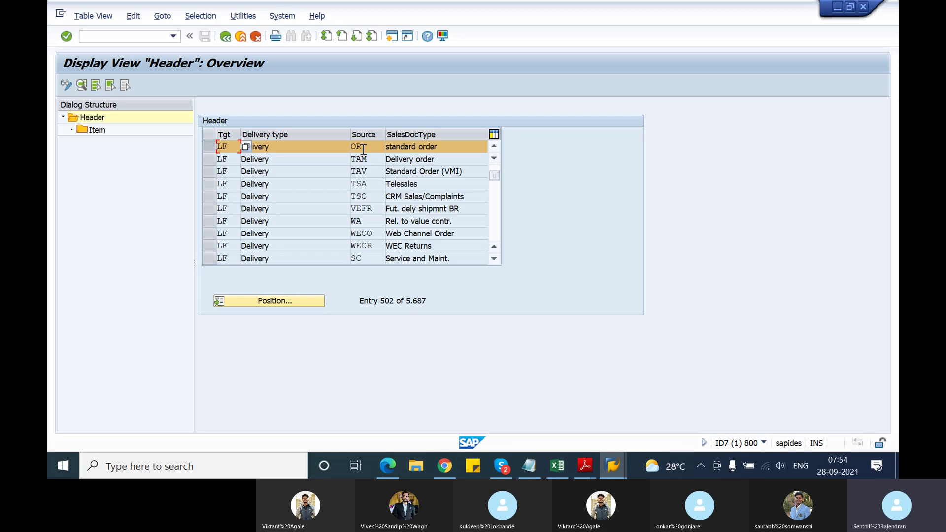
left_click(81, 84)
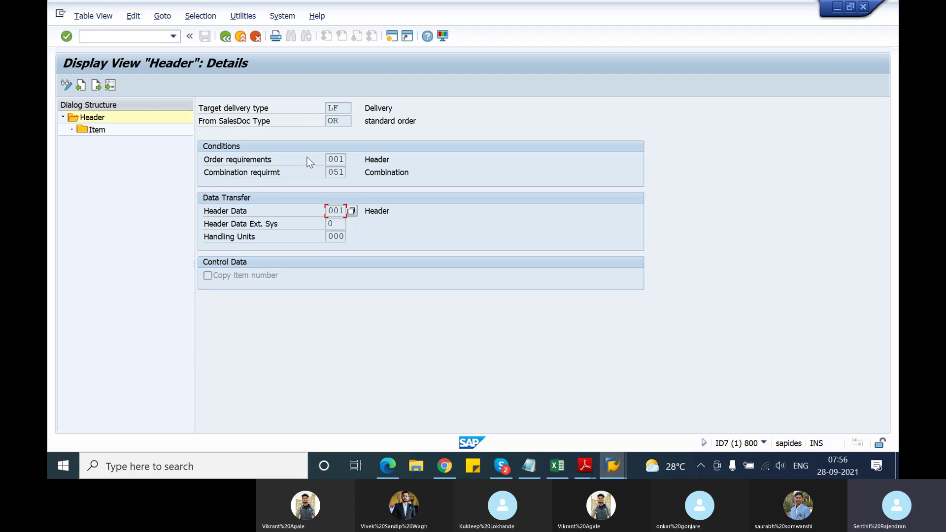
Open the item-level copy control for this header entry, position the list at item category TAN, and display its details
left_click(102, 131)
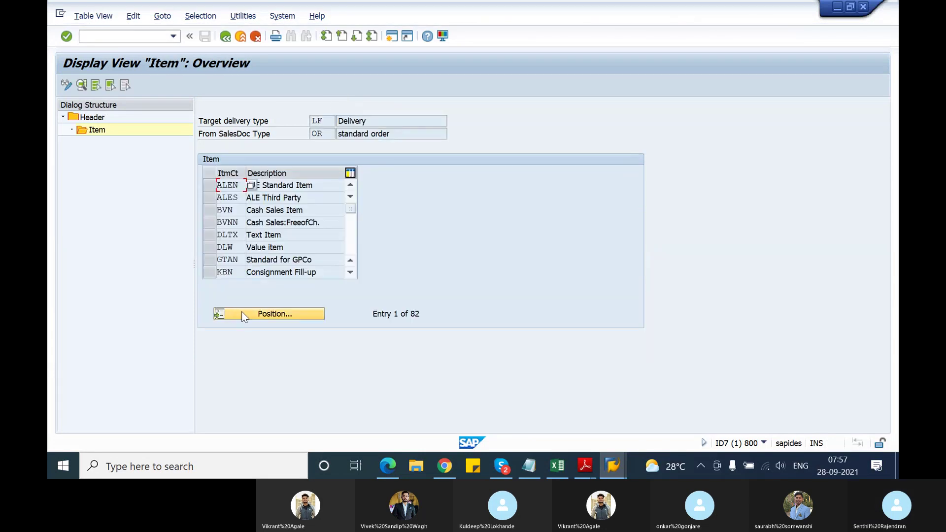
left_click(242, 313)
type("tan")
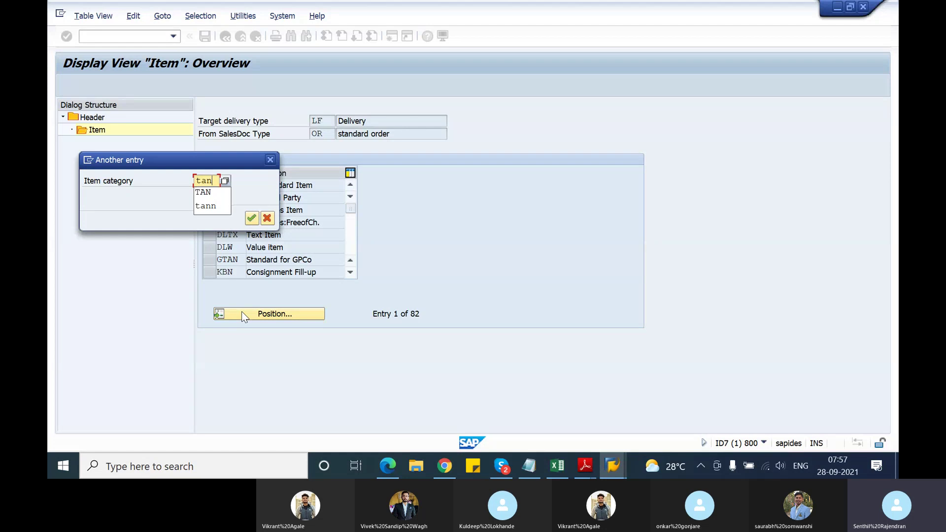
key("Return")
key("Return")
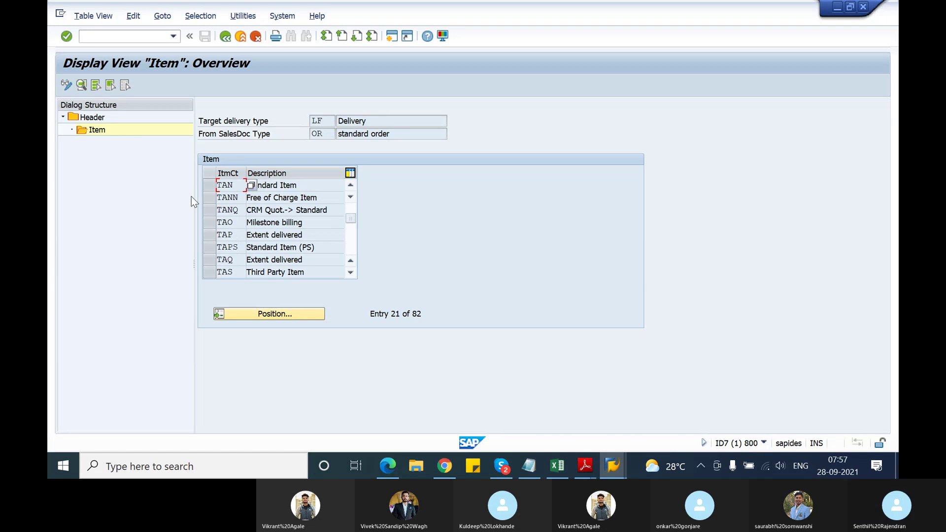
left_click(206, 188)
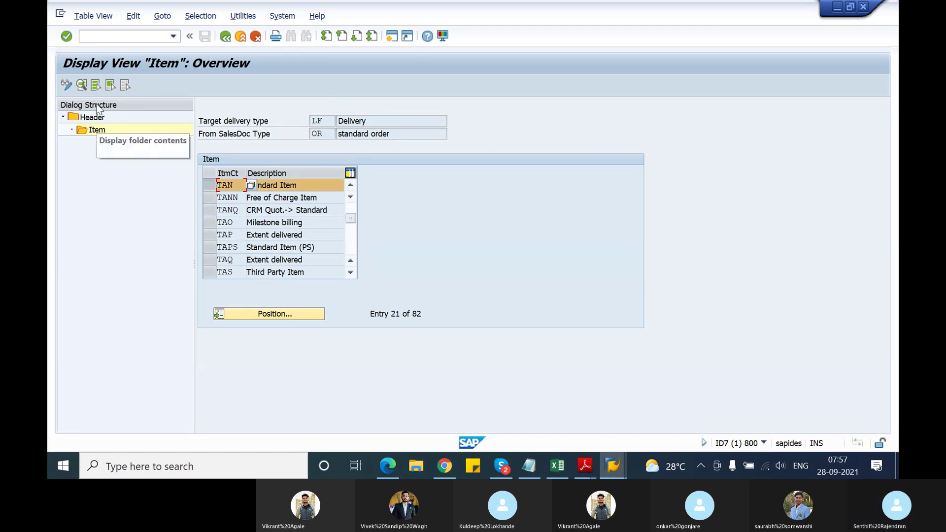
left_click(82, 86)
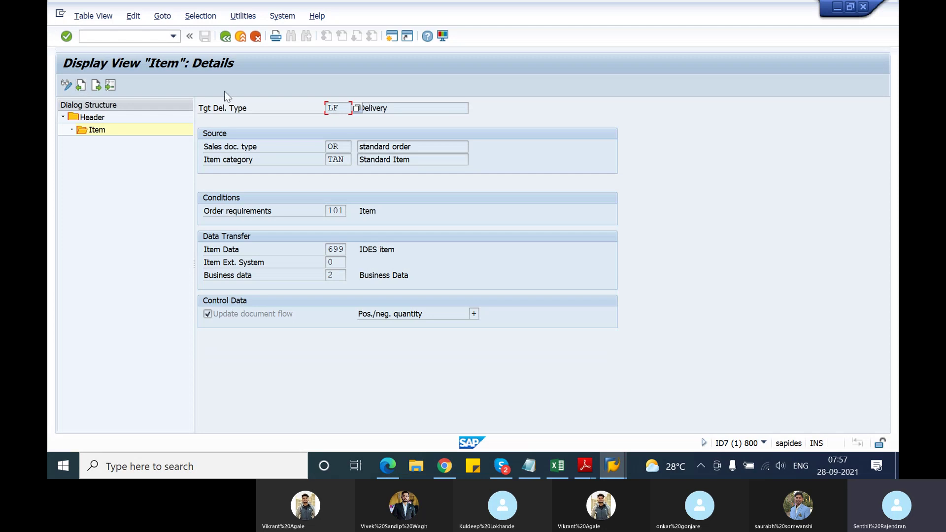
Examine TAN's order requirements, item data and possible Pos./neg. quantity values, and return to the item overview
left_click(331, 212)
left_click(329, 249)
left_click_drag(363, 317, 503, 328)
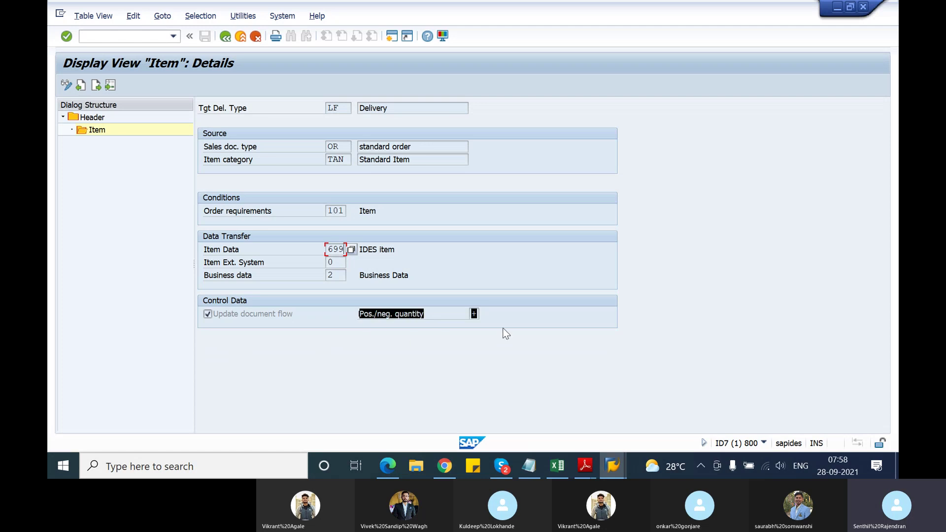
left_click(503, 329)
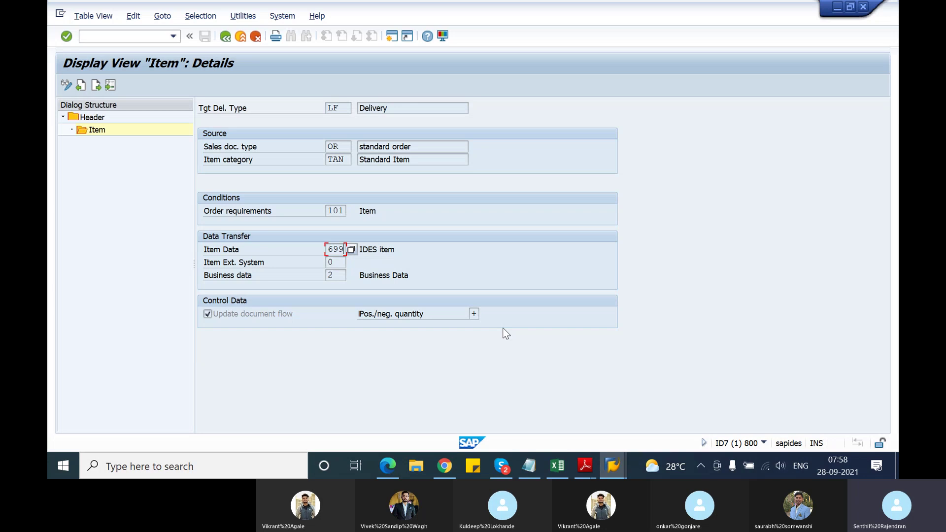
left_click(474, 314)
left_click(482, 314)
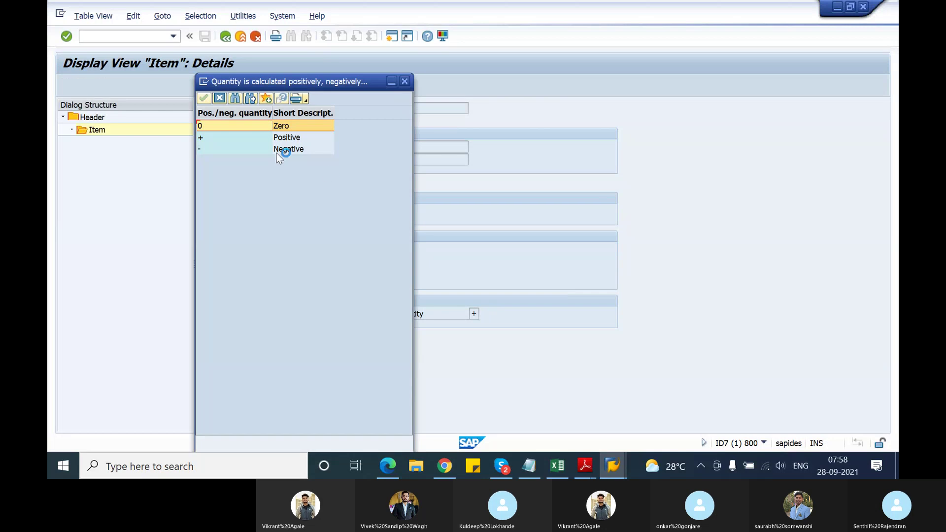
left_click(404, 82)
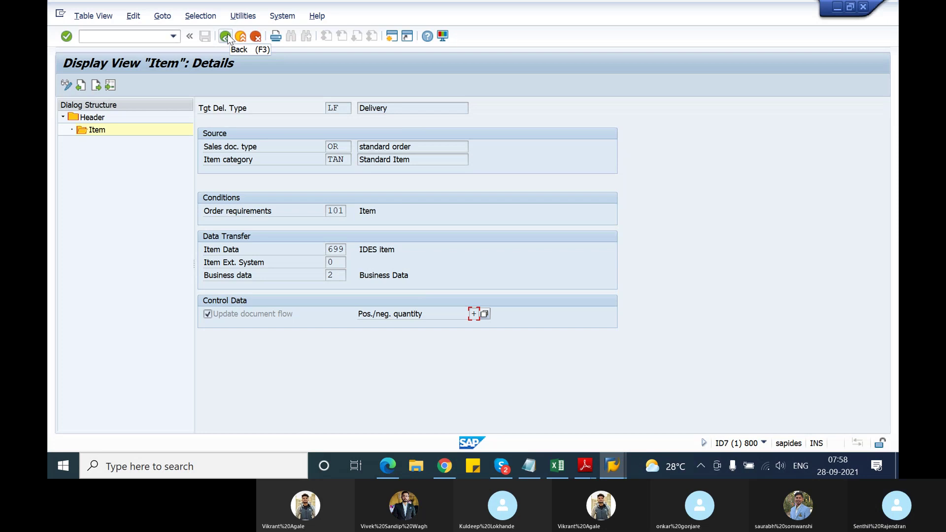
left_click(226, 37)
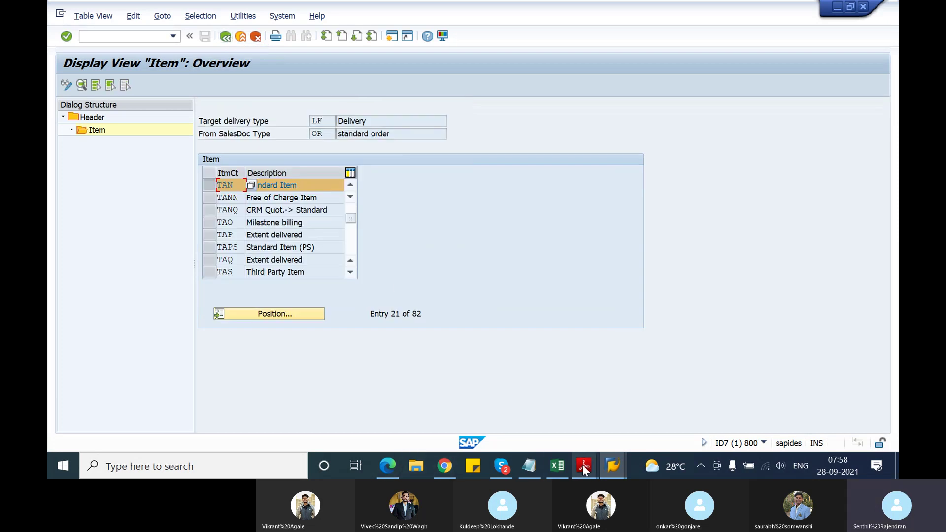
Review the TSCM60_2.pdf sections on customizing order-related outbound deliveries, outbound deliveries without order reference and inbound deliveries, and return to SAP
mouse_move(584, 465)
left_click(549, 388)
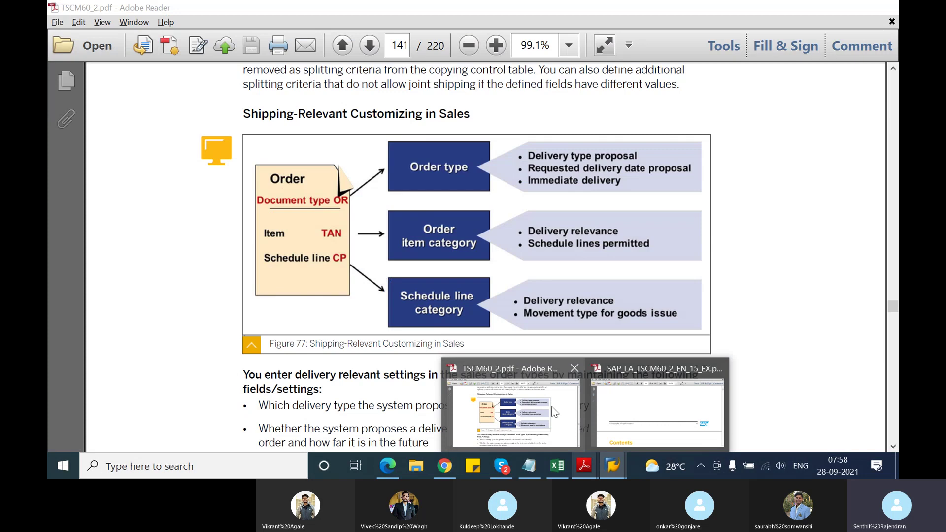
scroll(448, 337, "down", 10)
scroll(448, 337, "down", 15)
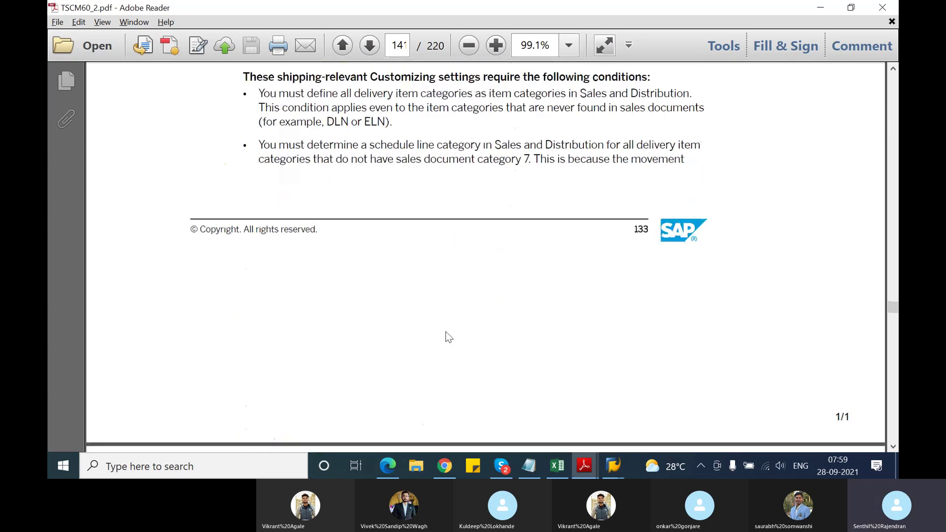
scroll(447, 334, "down", 15)
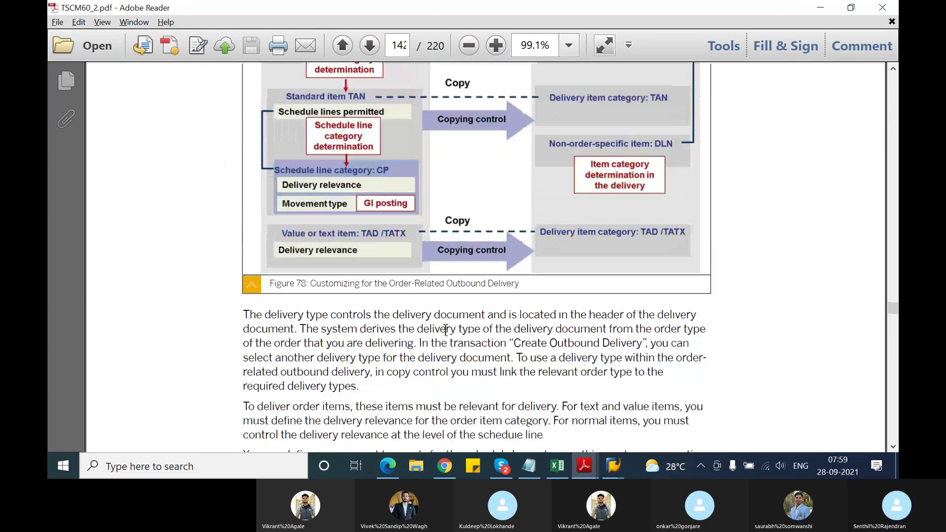
scroll(448, 336, "down", 5)
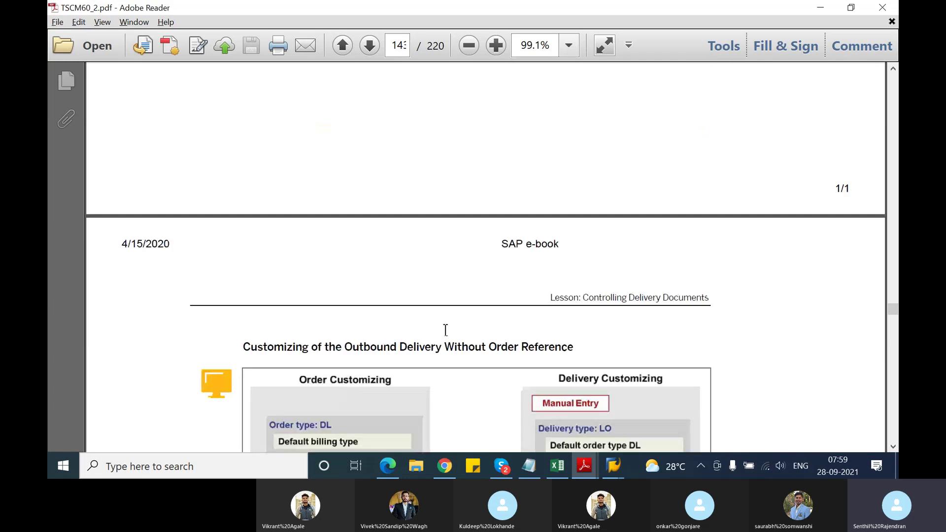
scroll(445, 331, "down", 8)
scroll(446, 335, "down", 15)
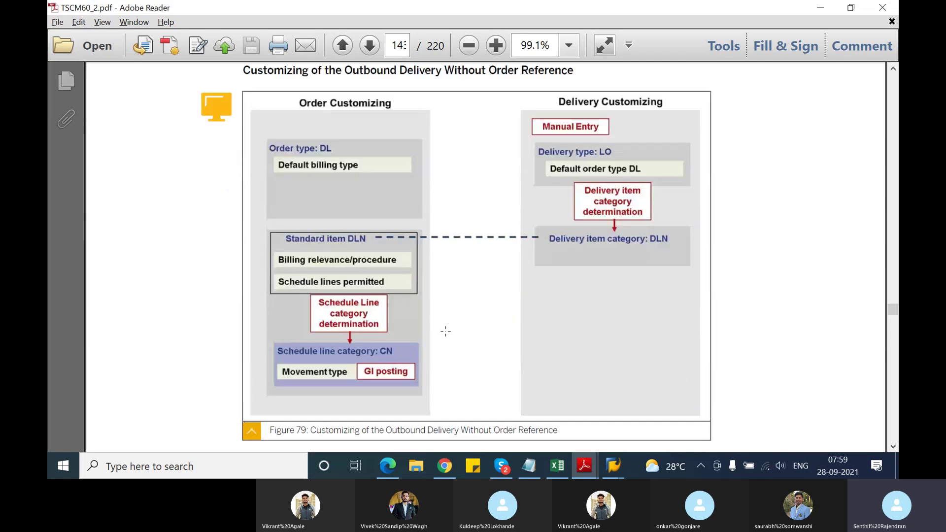
scroll(448, 339, "down", 15)
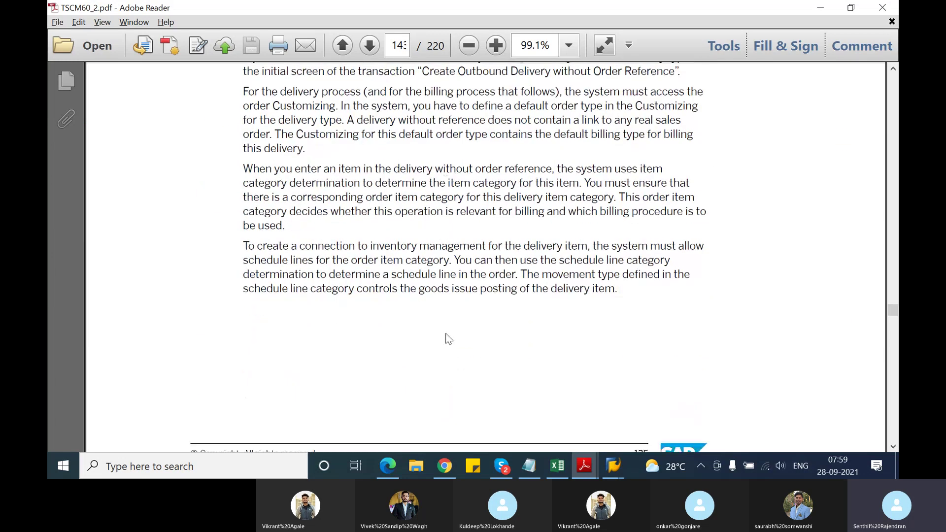
scroll(446, 340, "down", 5)
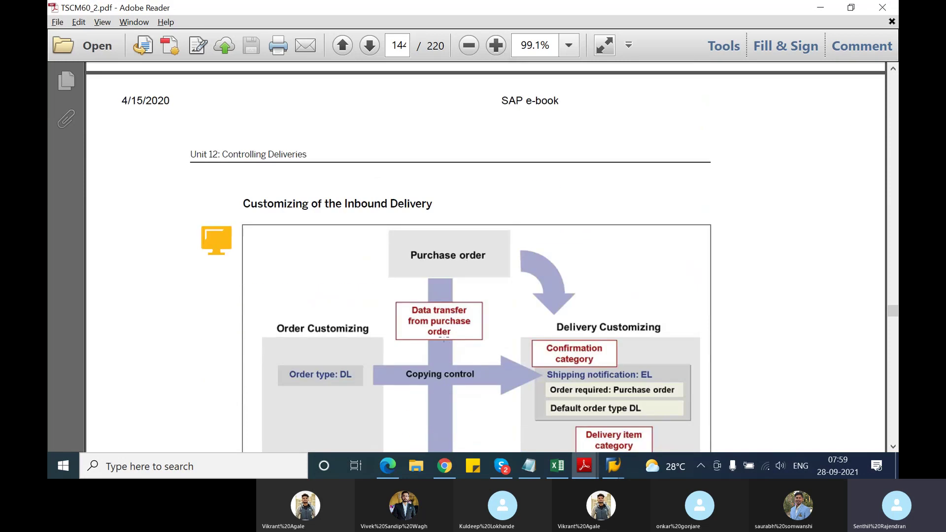
key("alt+Tab")
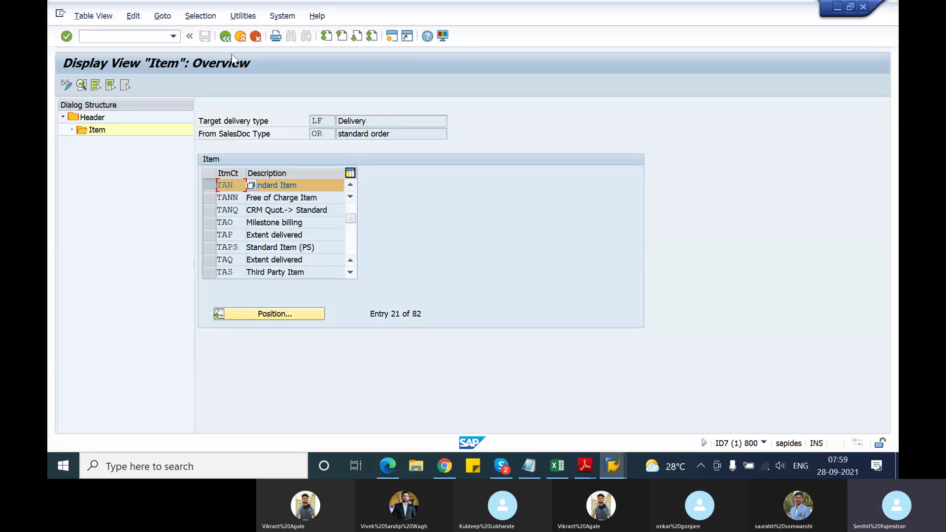
Leave the item and header copy control views and return to the Display IMG structure
left_click(229, 42)
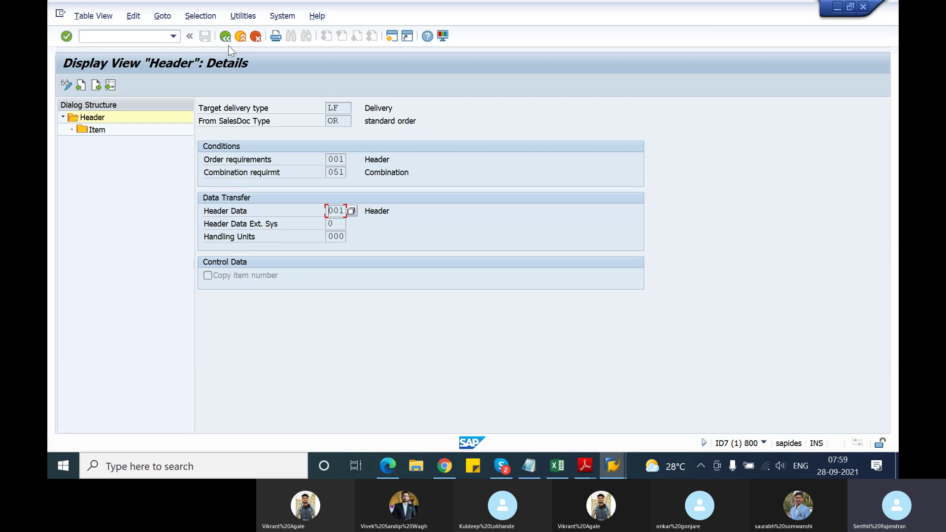
left_click(227, 39)
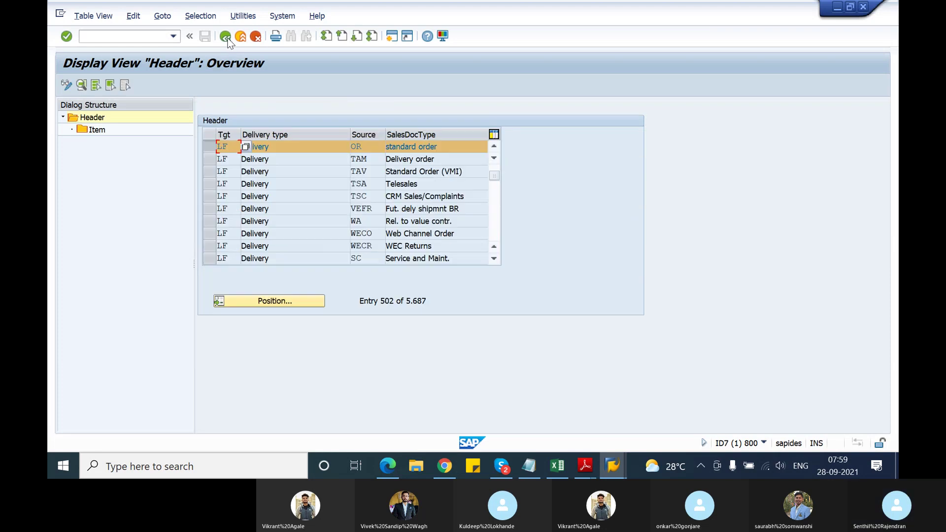
left_click(225, 40)
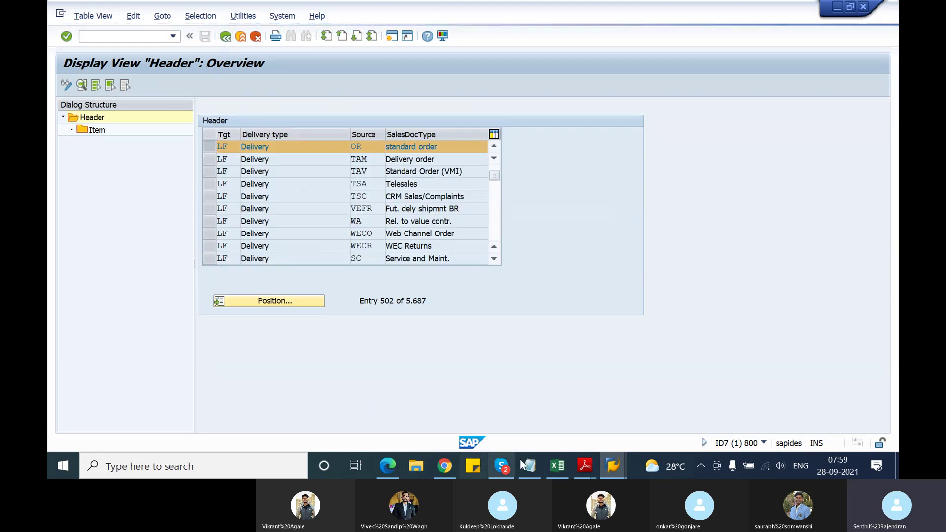
left_click(609, 466)
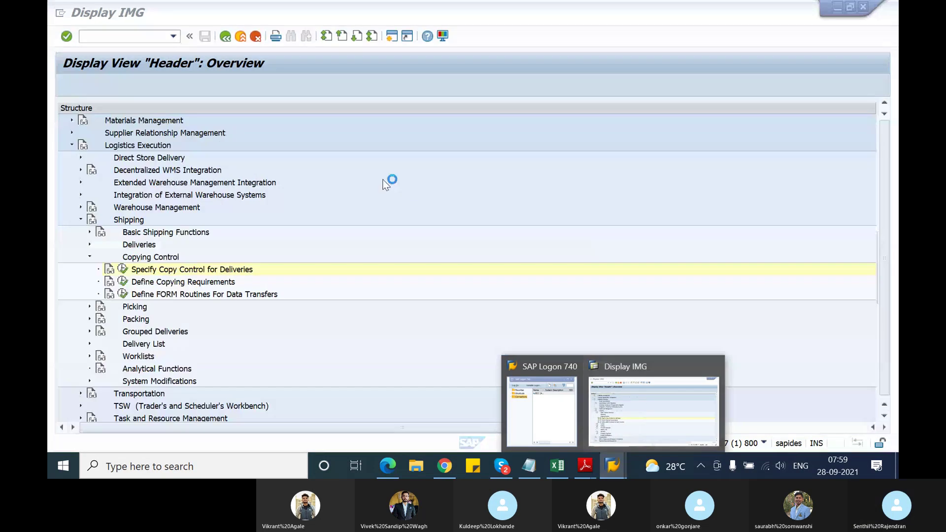
left_click(474, 167)
Start transaction VL01N and switch to creating an outbound delivery without order reference
key("ctrl+slash")
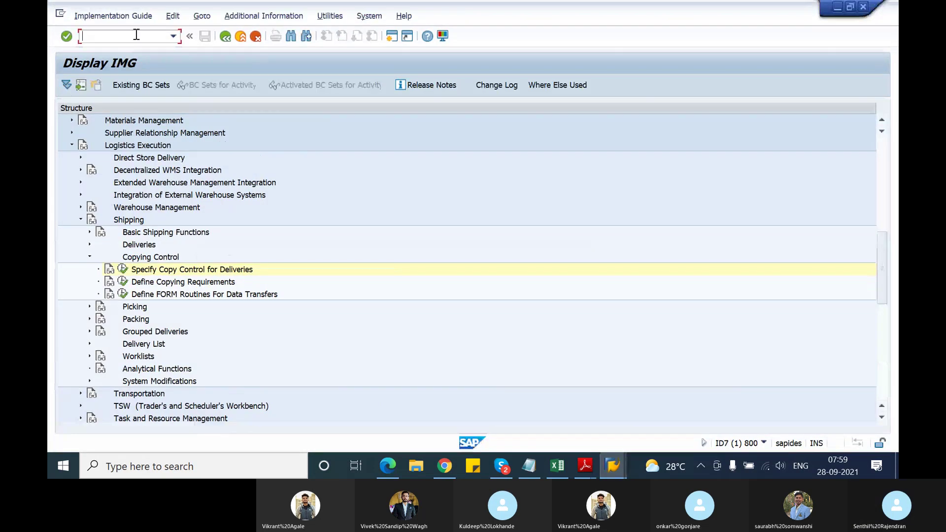
type("/nvl")
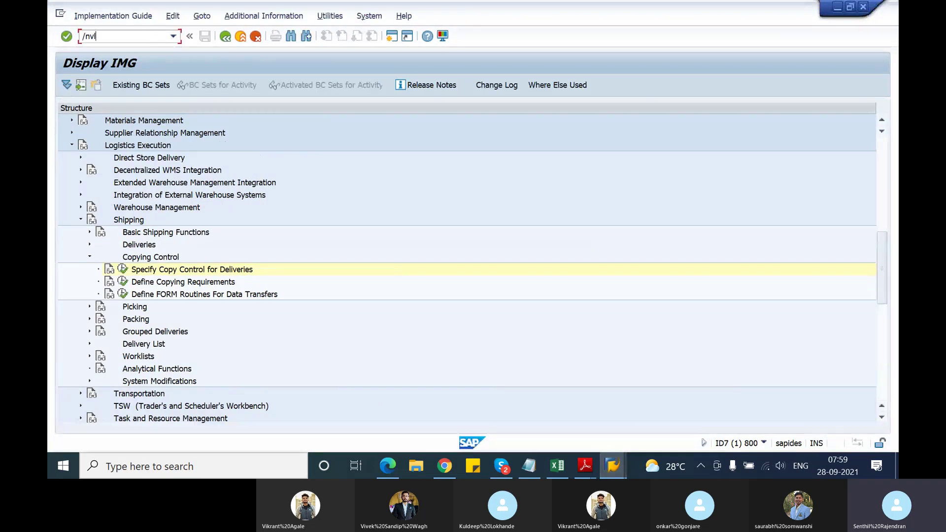
type("01n")
key("Return")
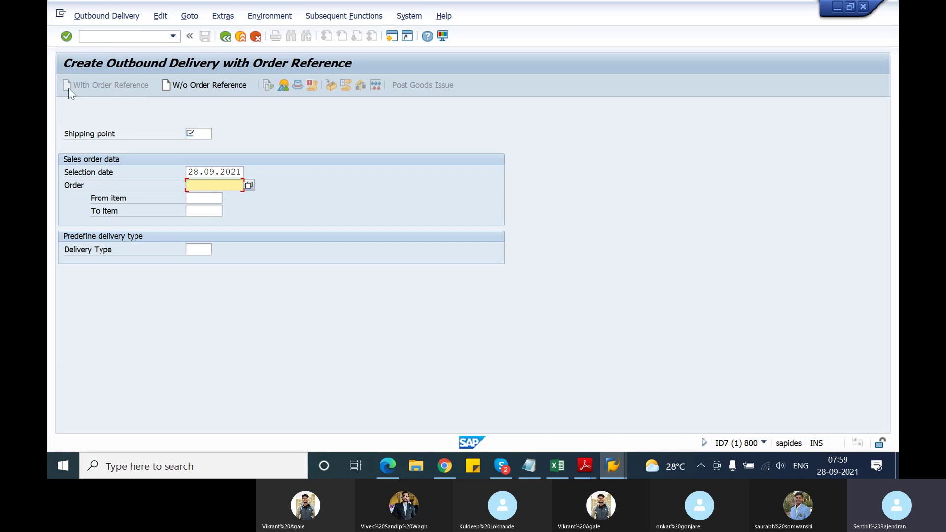
left_click(194, 88)
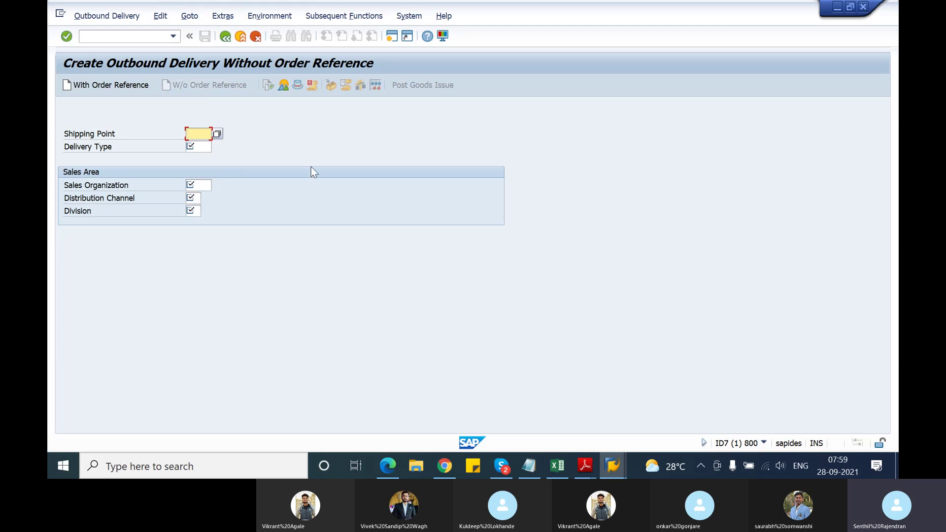
Open a new delivery for shipping point 1201, delivery type LO, sales organization 1000, distribution channel 12 and division 00
type("1201")
key("Tab")
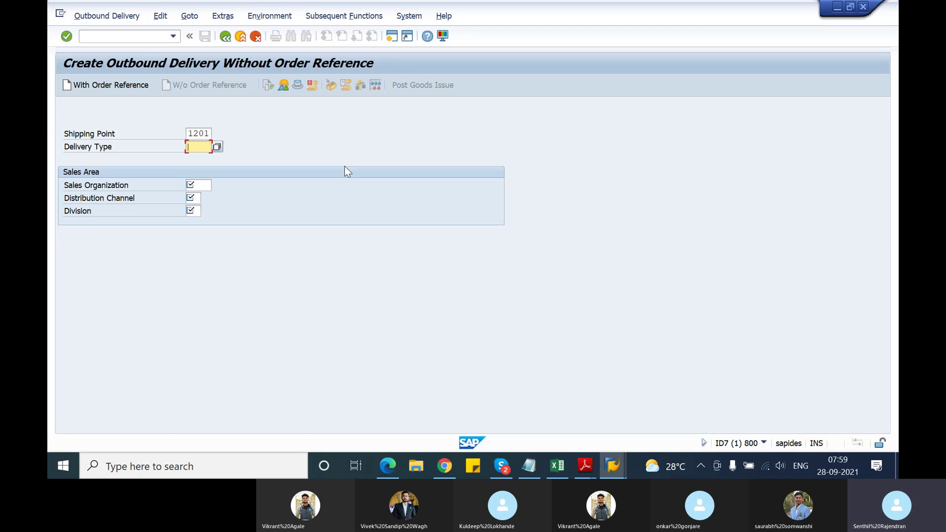
type("LO")
key("Tab")
type("000")
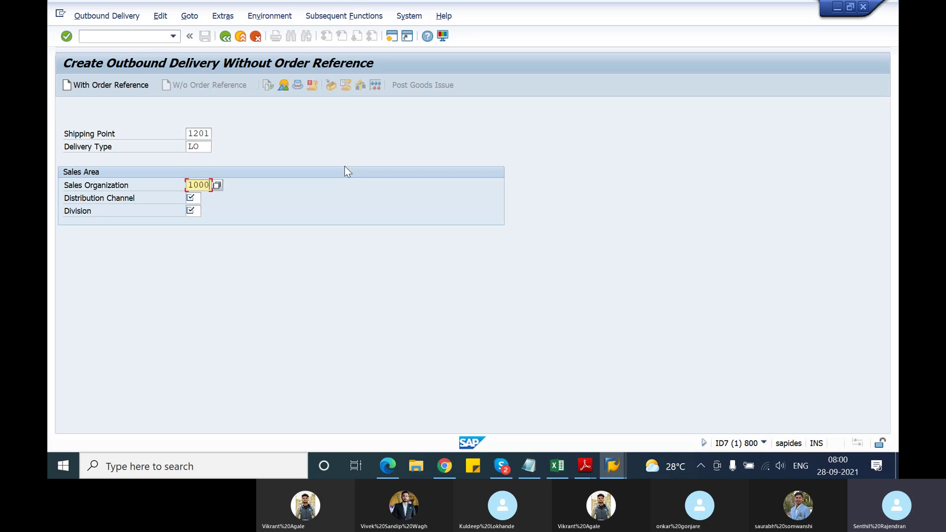
key("Tab")
type("12")
key("Tab")
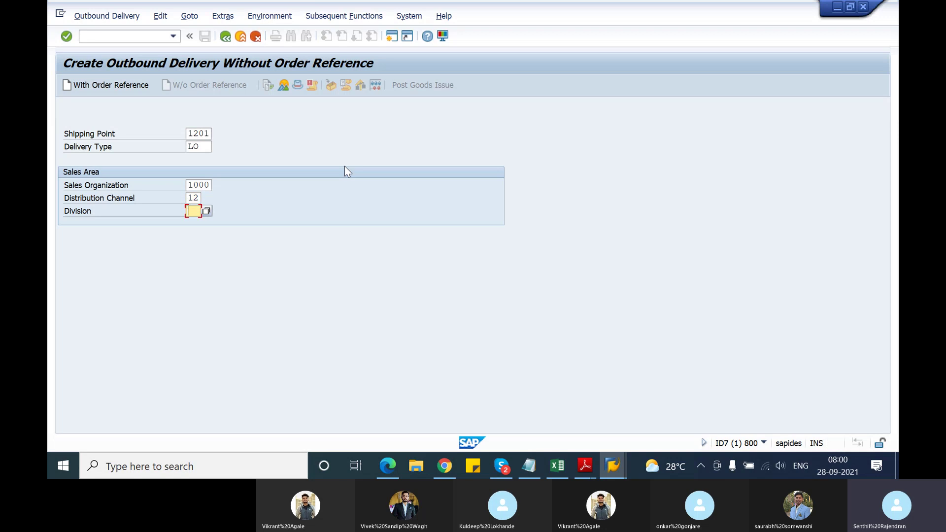
key("Return")
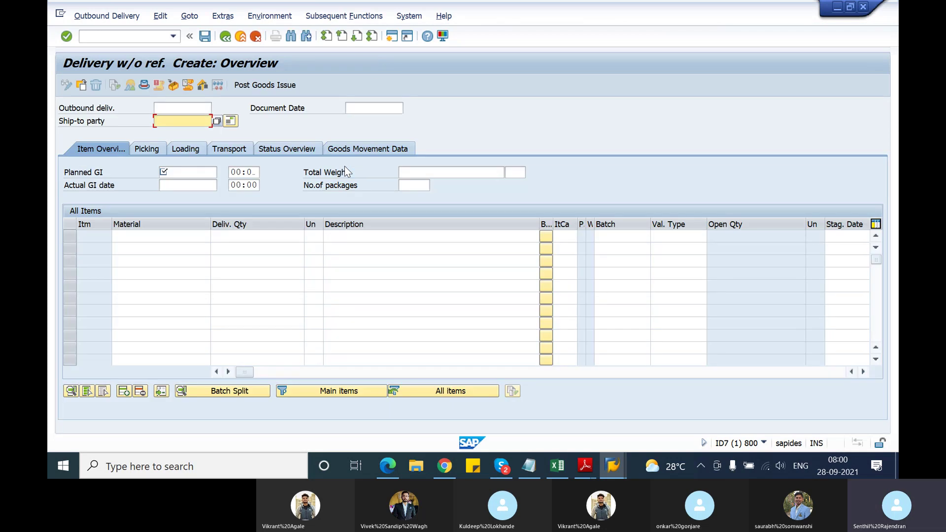
Enter the ship-to party's customer number and set the planned goods issue date to 29.09.2021
type("T-S50A21")
left_click(187, 172)
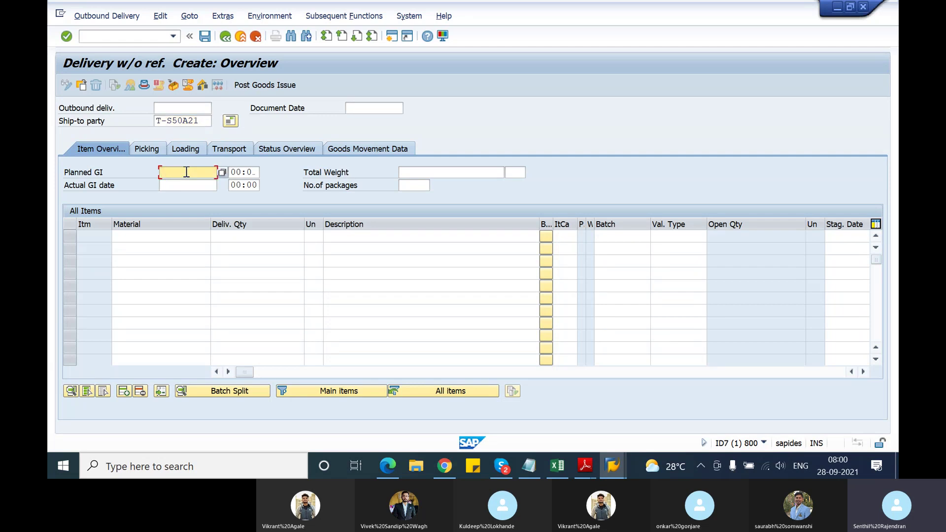
left_click(224, 173)
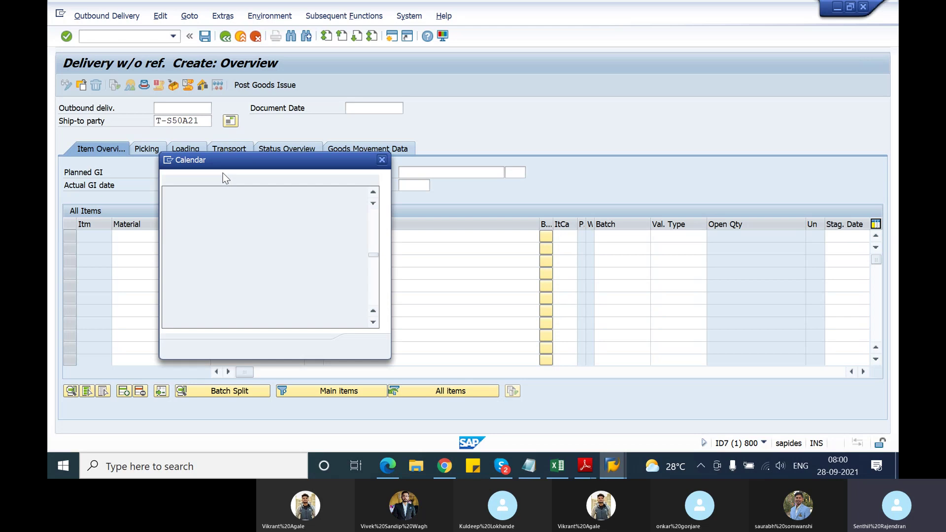
double_click(263, 262)
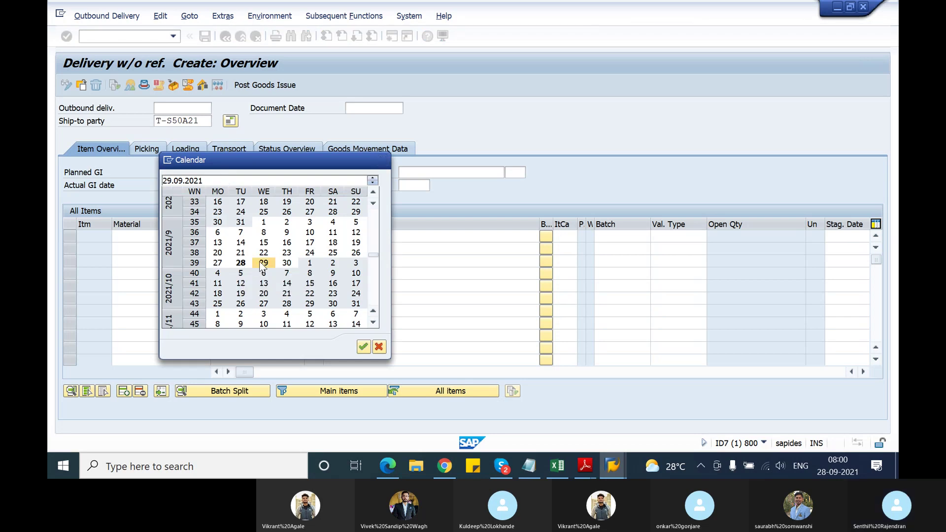
Add a delivery item for material M-01 with quantity 10, accepting the division warning and the rescheduled goods issue date
left_click(151, 238)
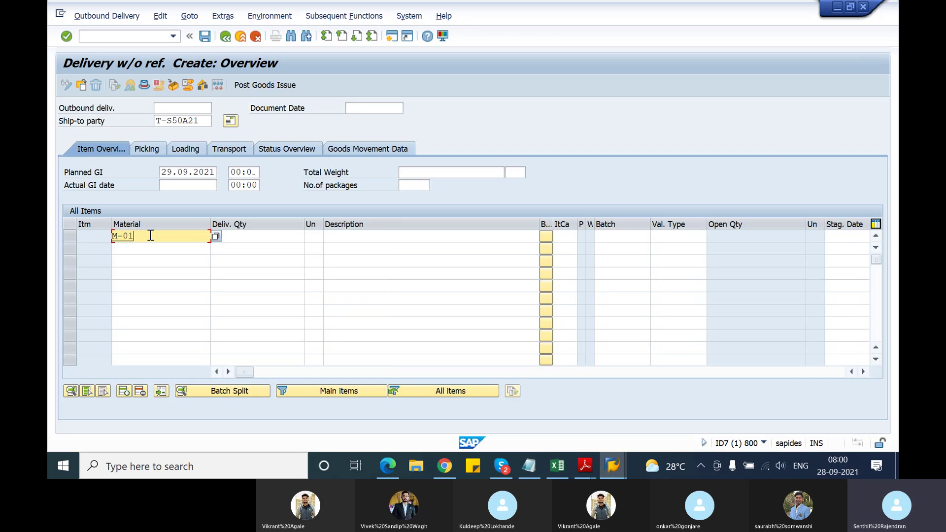
key("Tab")
key("Return")
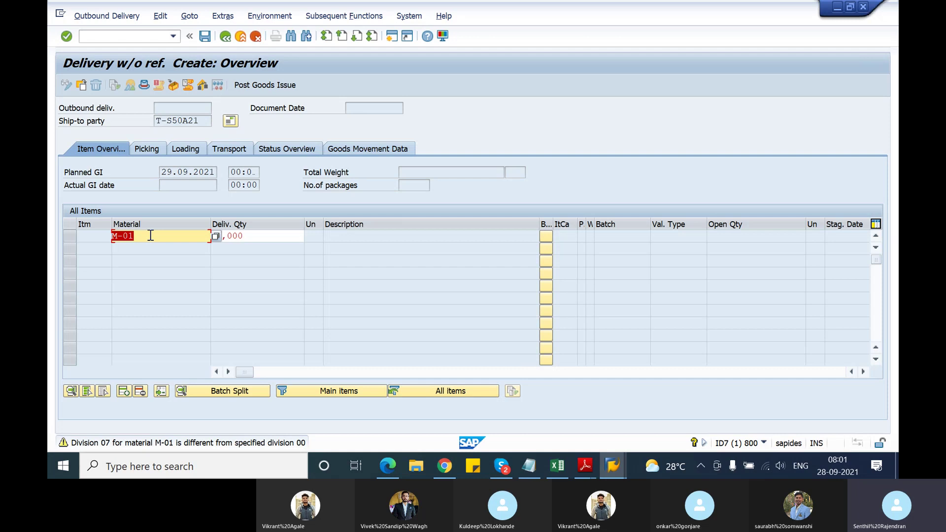
key("Return")
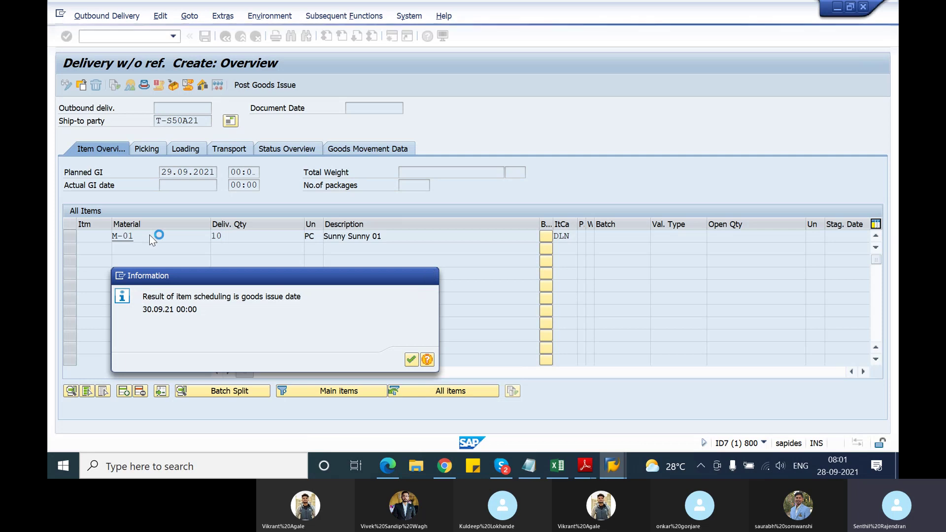
key("Return")
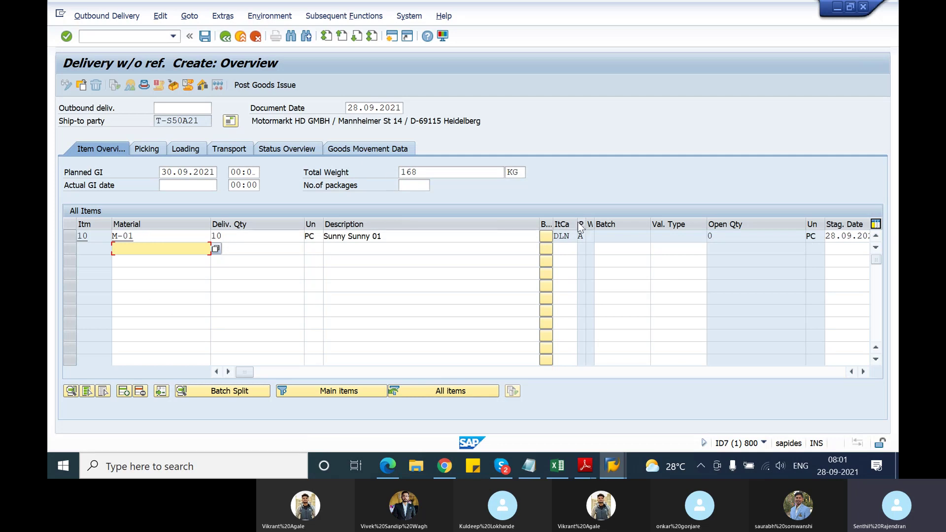
Widen the item category column, check the delivery's incompletion log, and return to the overview
left_click_drag(578, 222, 548, 235)
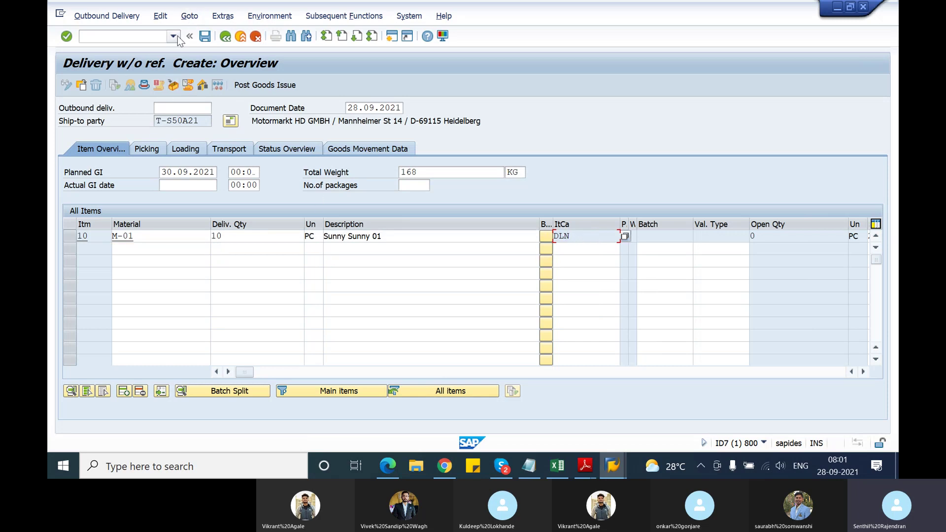
left_click(160, 16)
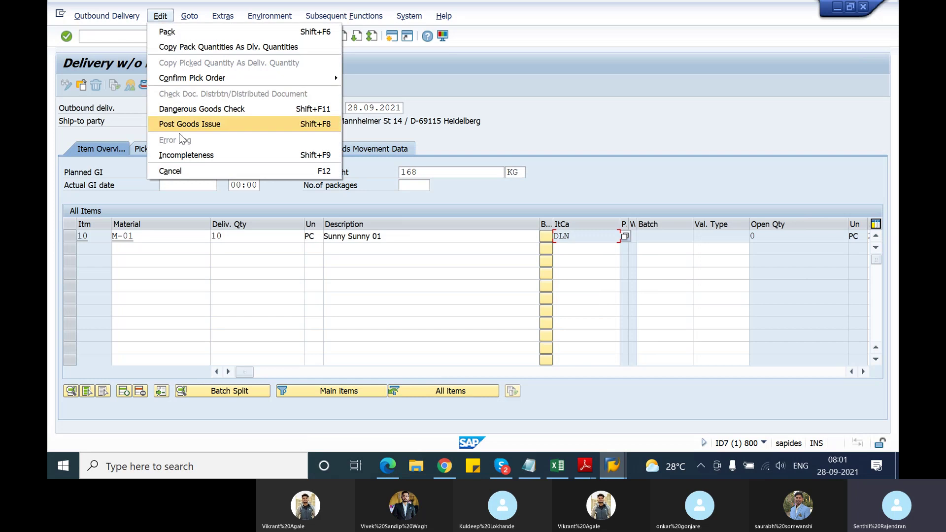
left_click(180, 147)
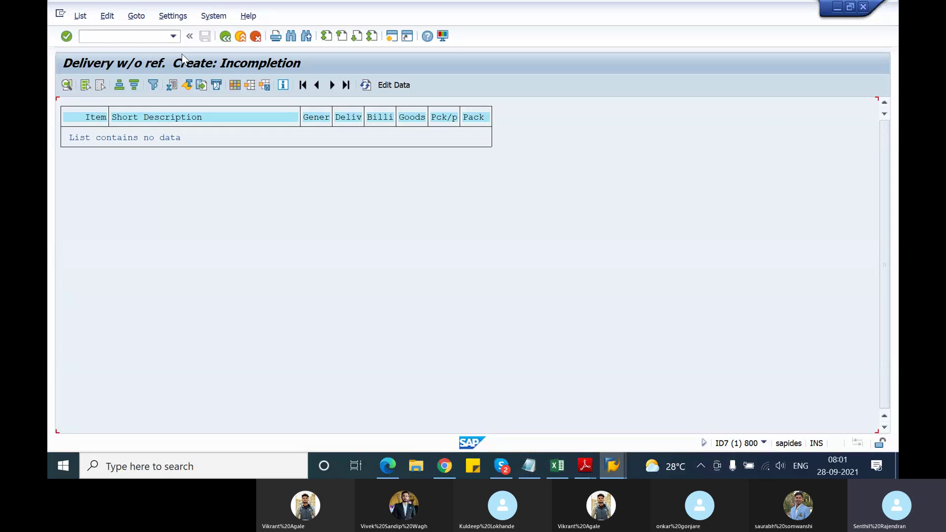
left_click(225, 36)
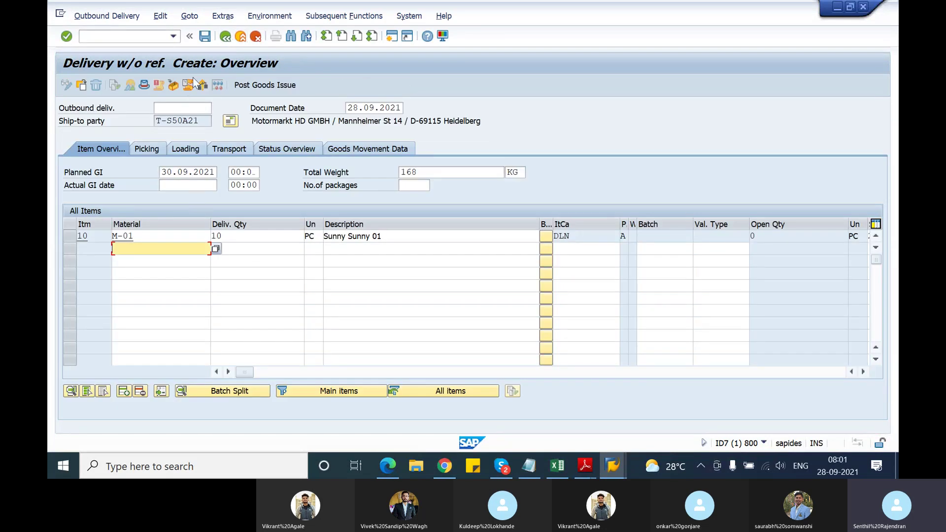
Save the delivery without reference and reopen it in change mode at its picking data
left_click(205, 36)
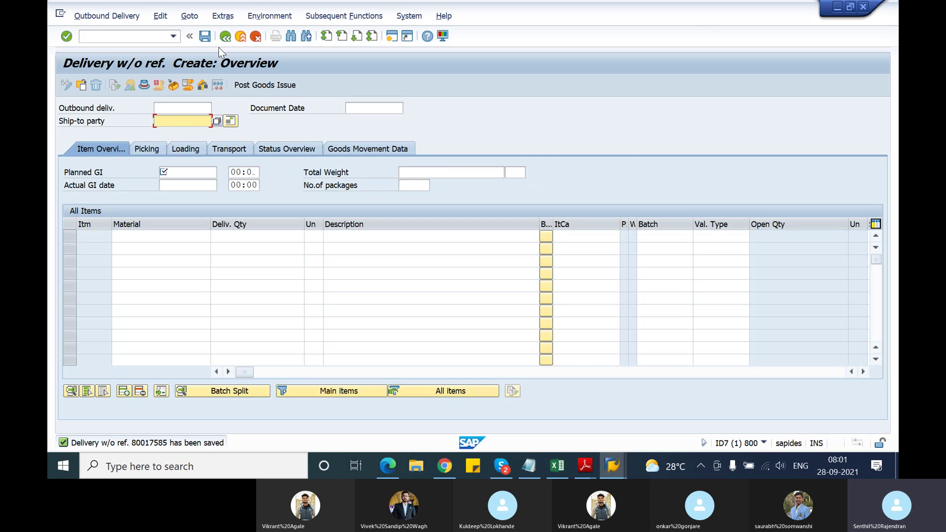
left_click(71, 19)
left_click(99, 60)
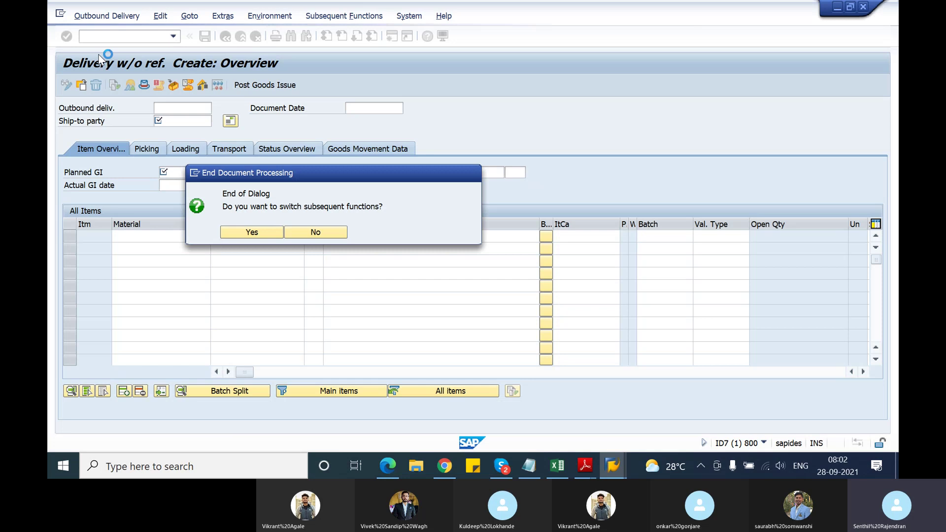
key("Return")
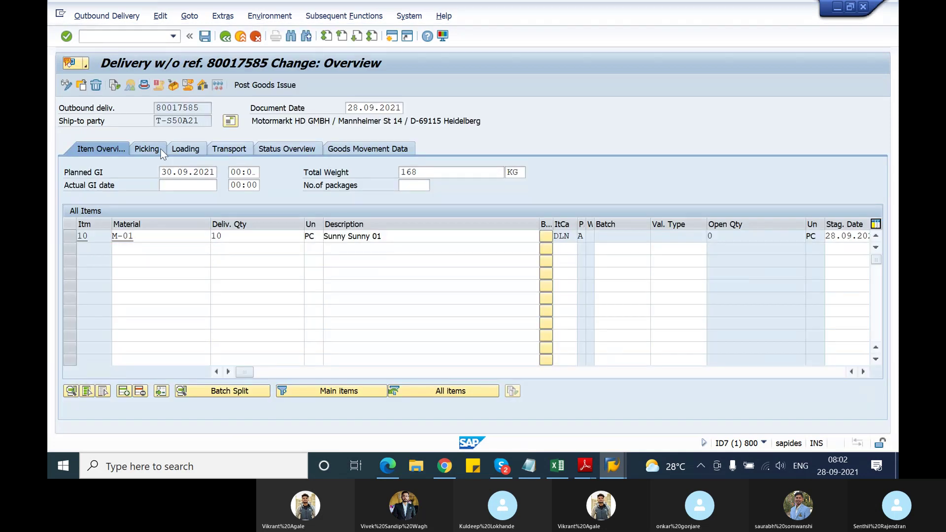
left_click(160, 148)
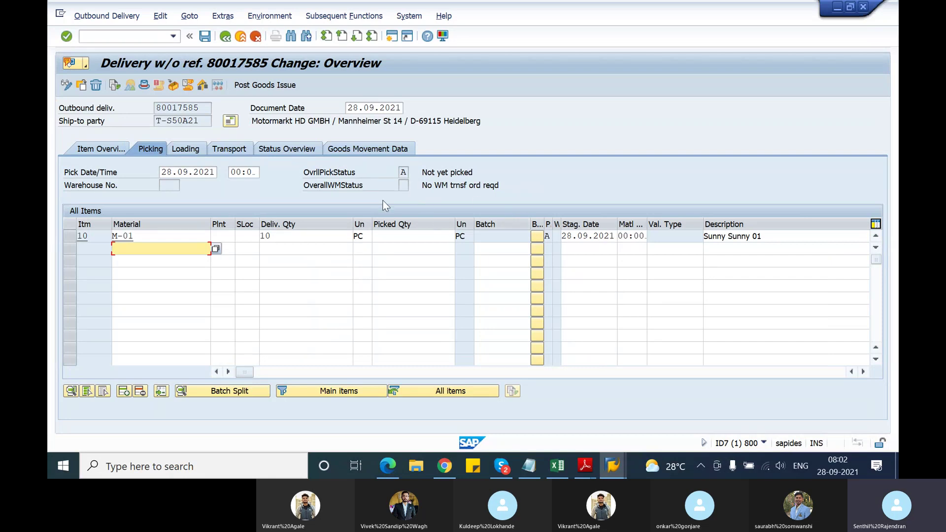
Enter a picked quantity of 10 for the M-01 item and save the delivery
left_click(403, 172)
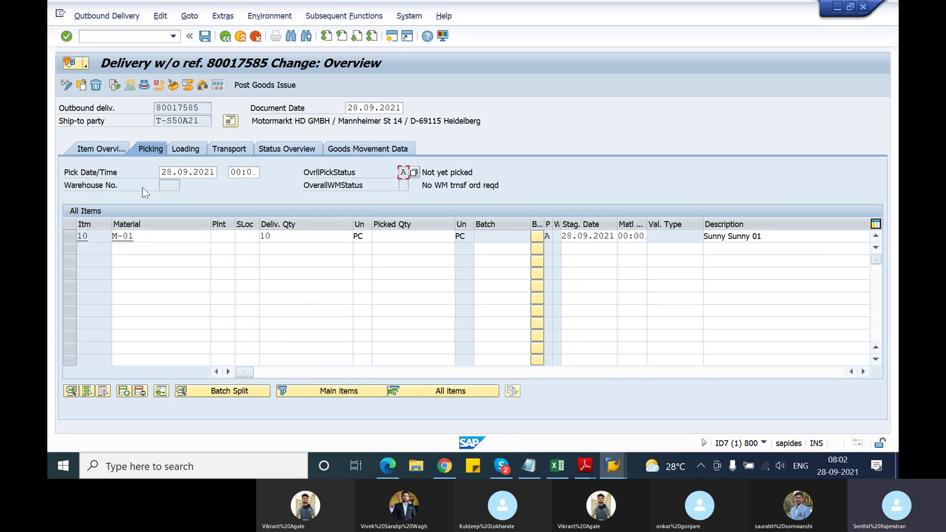
left_click(282, 237)
left_click(217, 237)
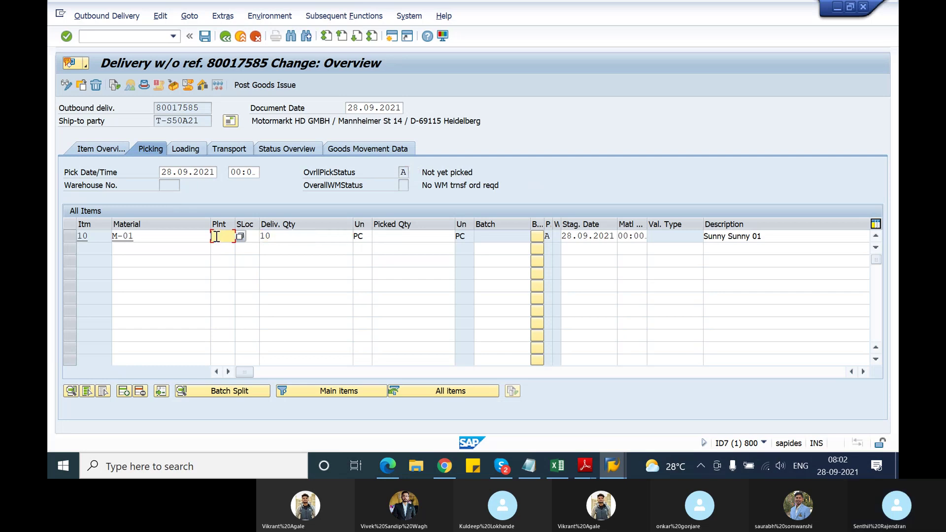
left_click(287, 237)
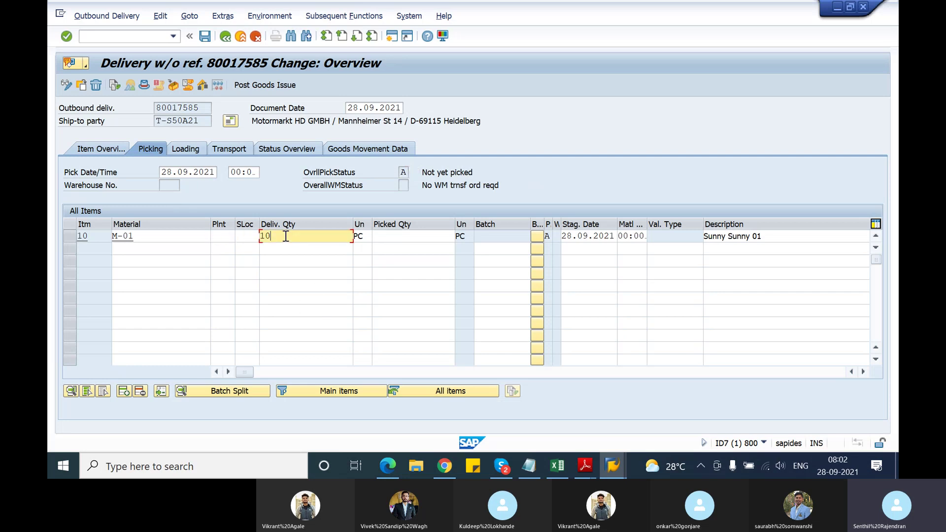
left_click(384, 235)
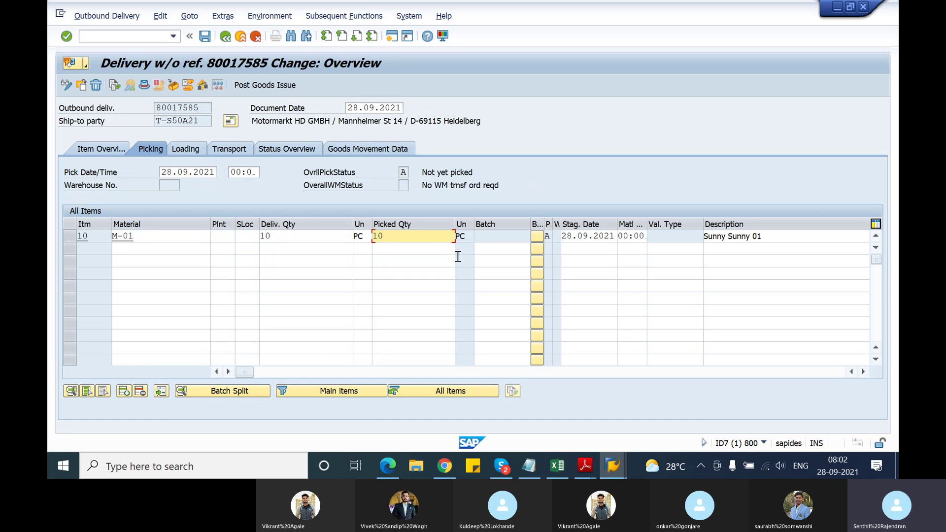
key("Return")
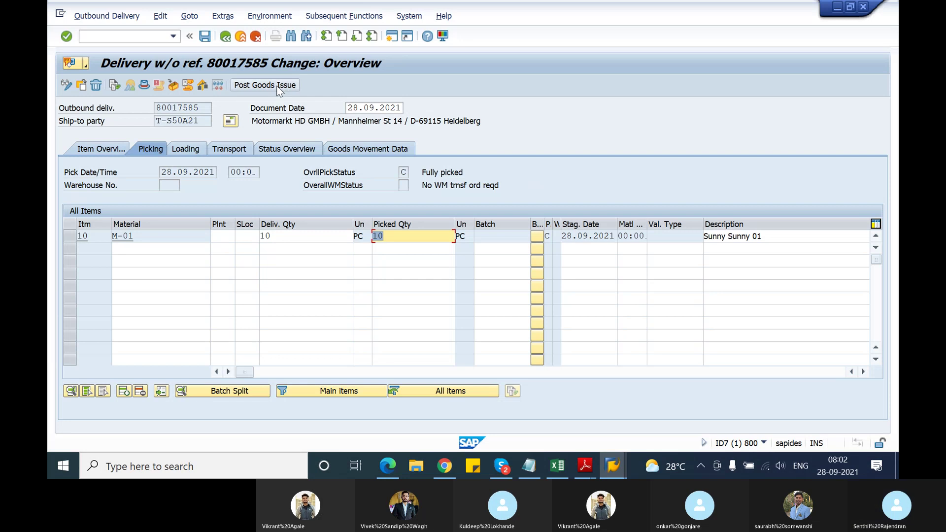
left_click(205, 38)
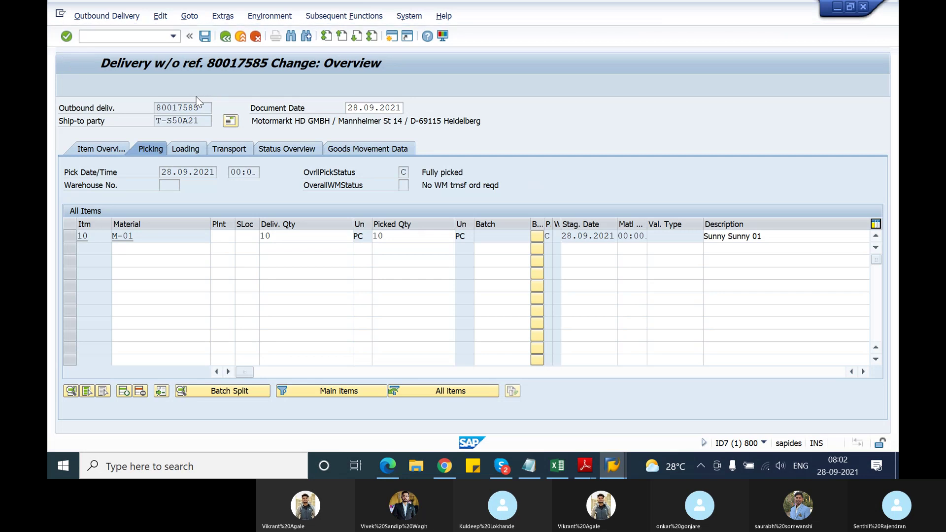
Try to reopen the saved delivery in change mode, and open it in display mode instead
key("Return")
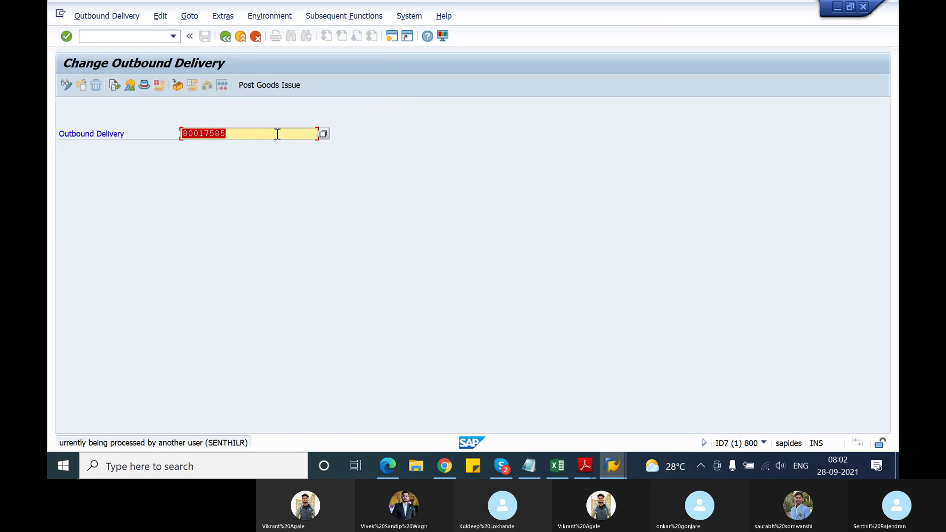
key("Return")
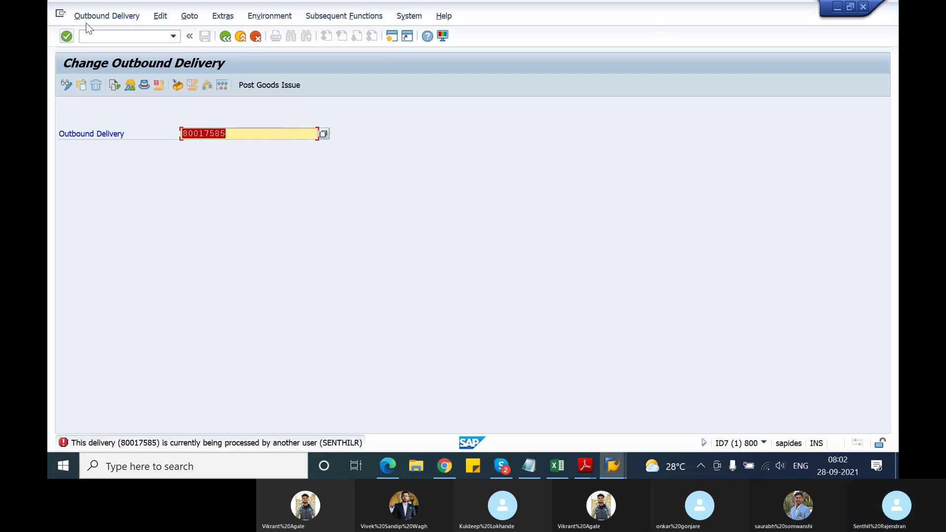
left_click(101, 16)
left_click(99, 72)
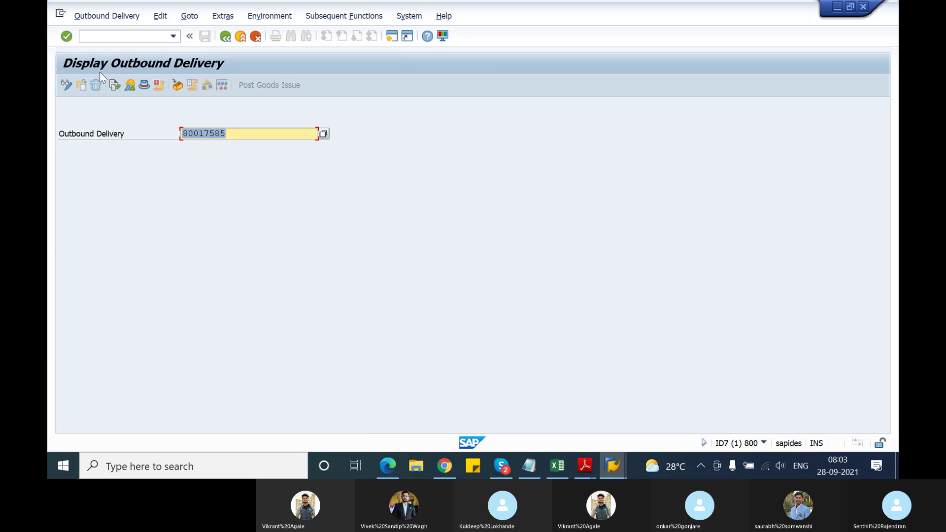
key("Return")
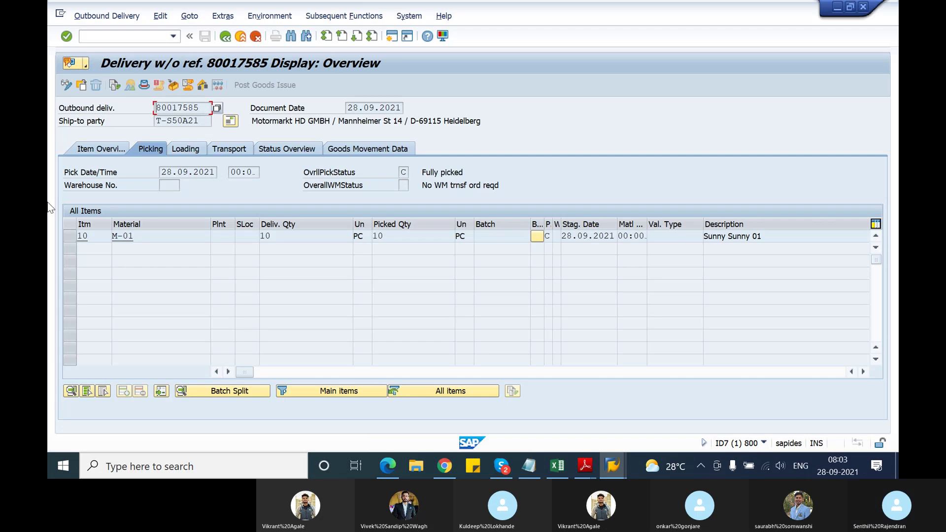
Switch the delivery to change mode, try to post its goods issue, and return from the error log
left_click(69, 89)
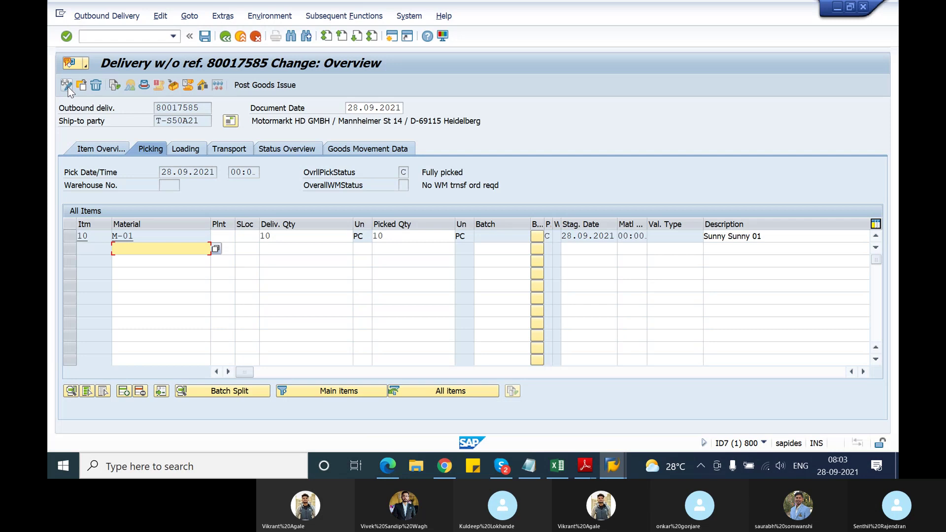
left_click(239, 85)
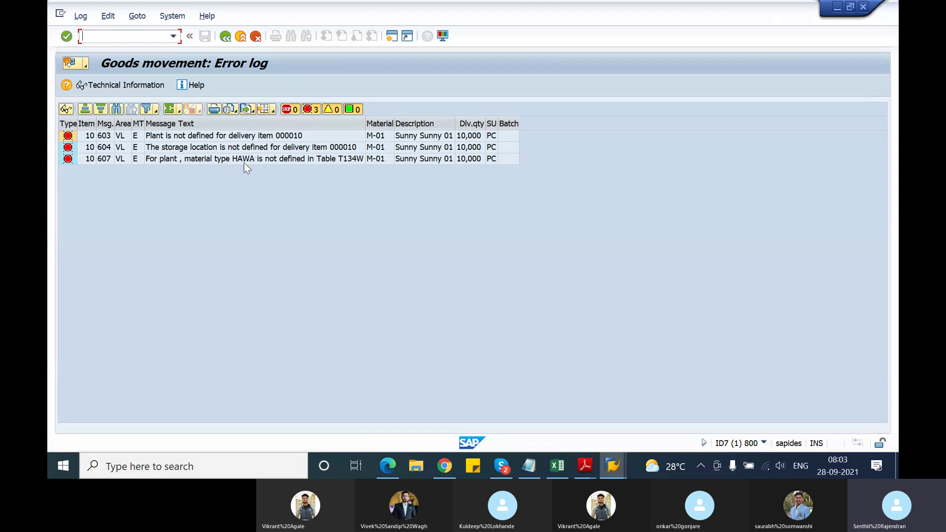
left_click(225, 37)
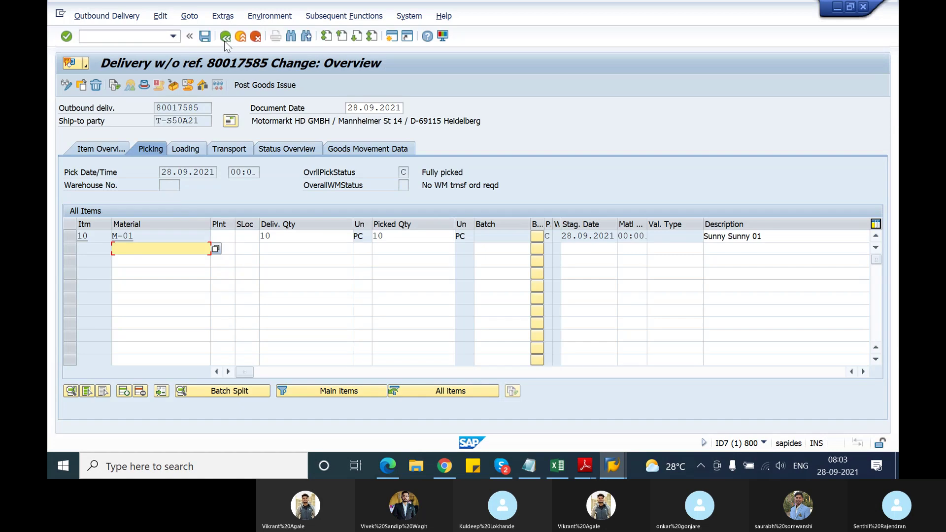
Try to assign plant 1200 and storage location 0001 to delivery item 10
left_click(226, 236)
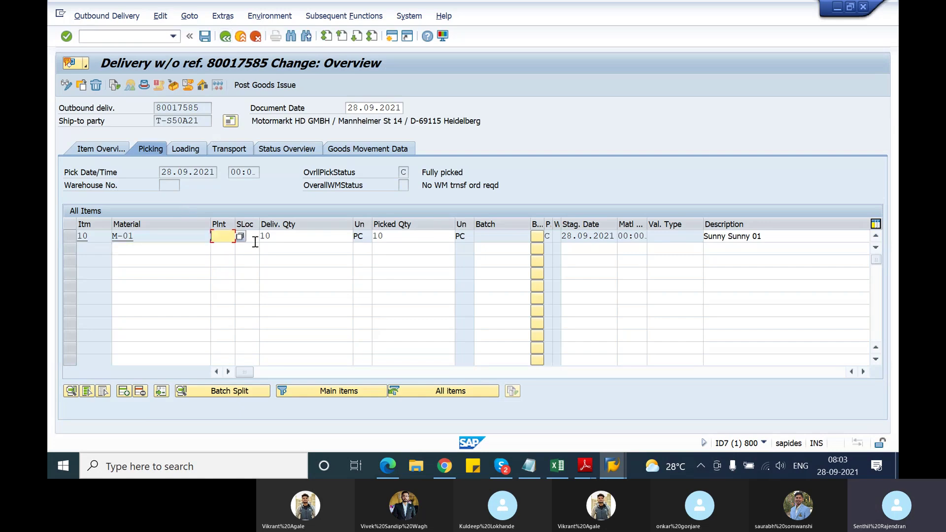
type("1200")
key("Tab")
type("000")
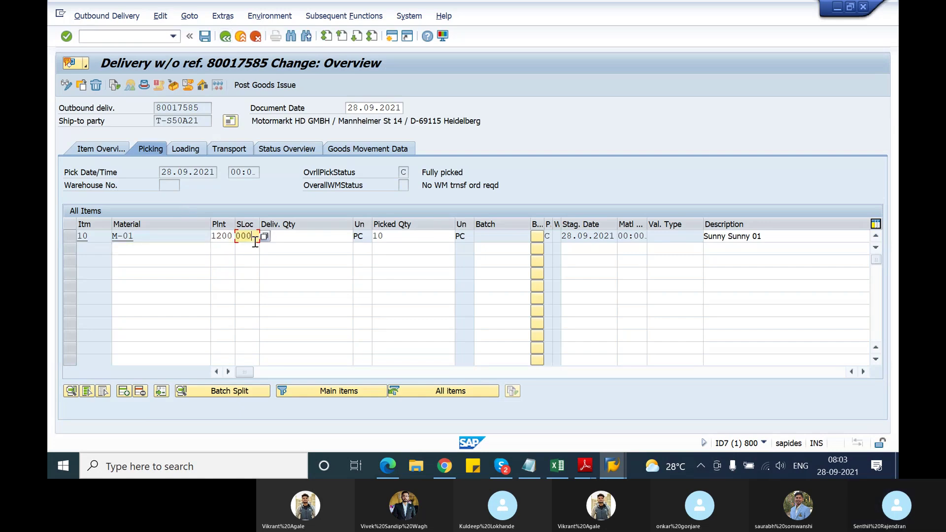
type("1")
key("Return")
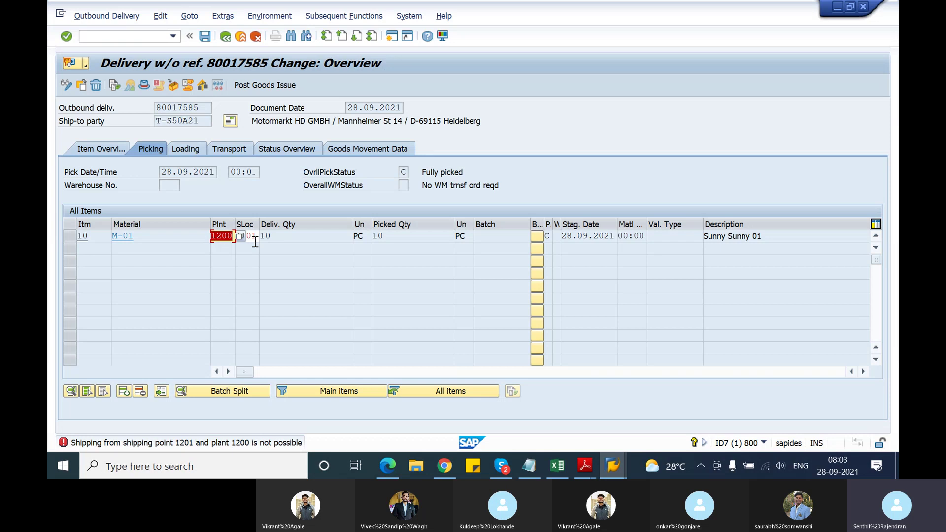
Try plant 1201 for item 10, clear the storage location and look up its possible entries
type("1201")
key("Return")
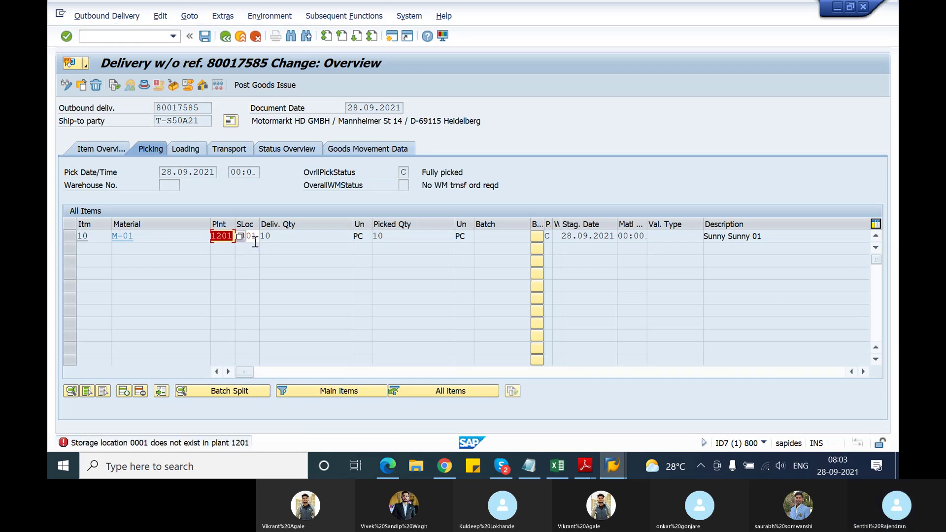
double_click(251, 236)
key("Delete")
key("Return")
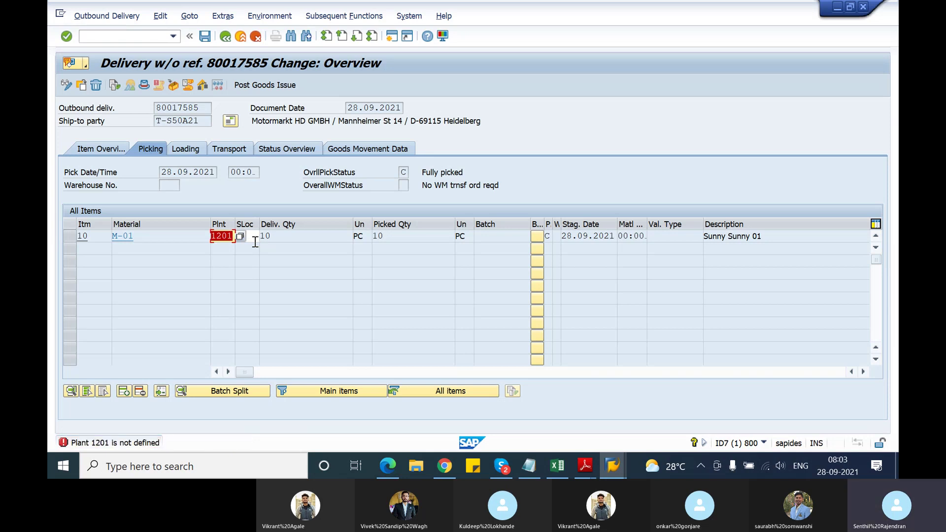
left_click(254, 241)
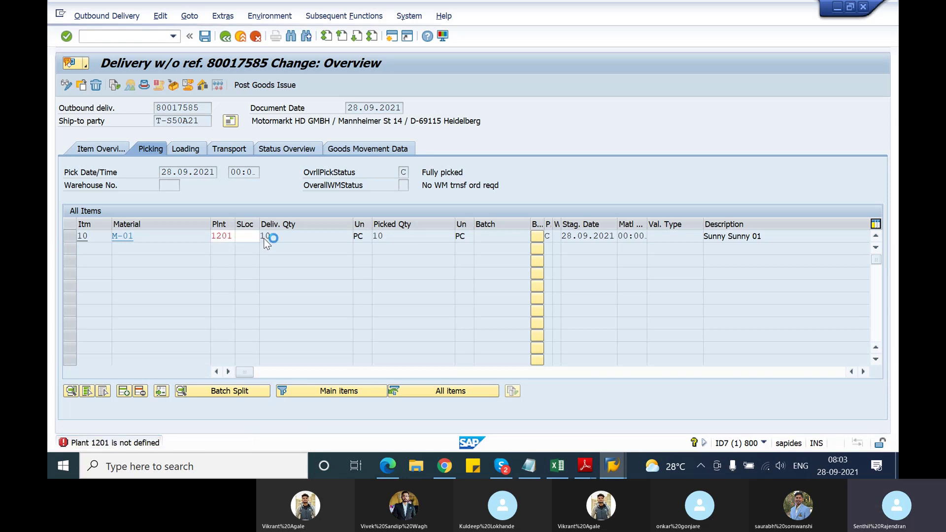
left_click(264, 237)
left_click(264, 237)
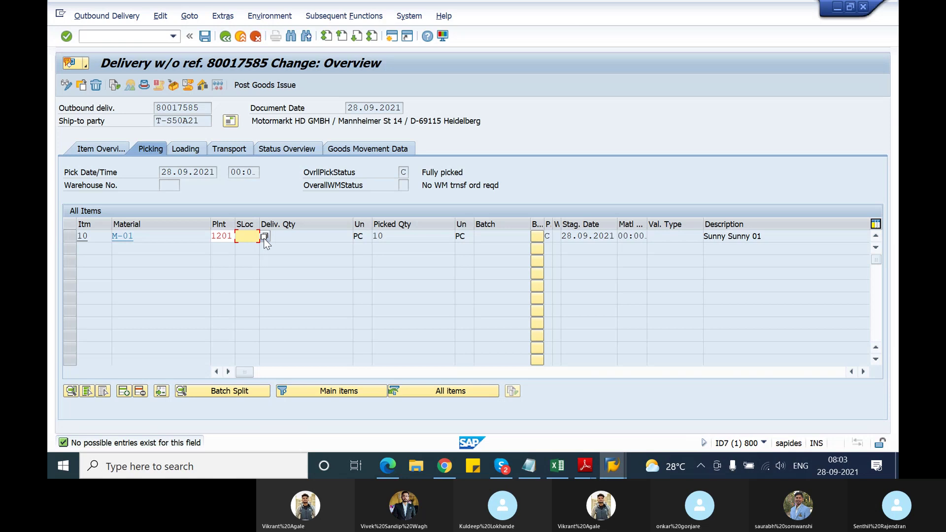
key("Return")
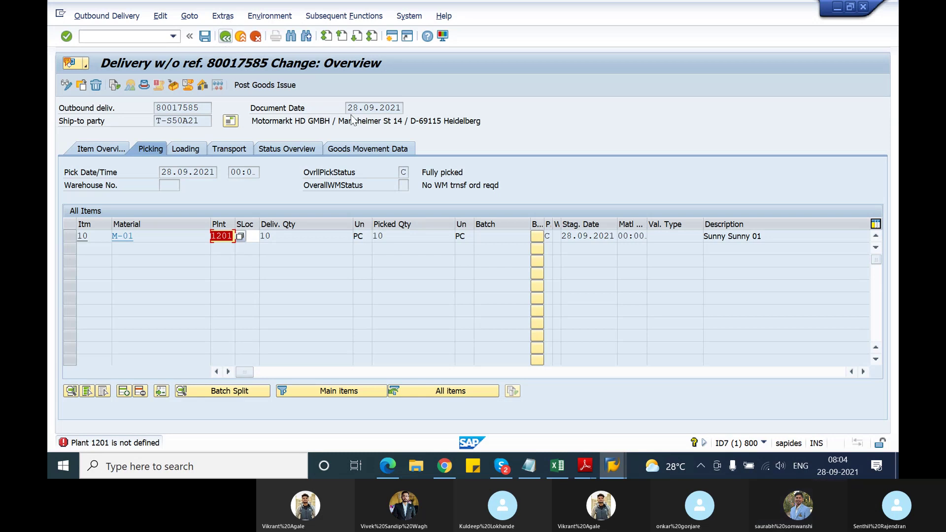
Clear the plant entry of item 10 and exit the delivery to the SAP Easy Access screen
left_click(403, 172)
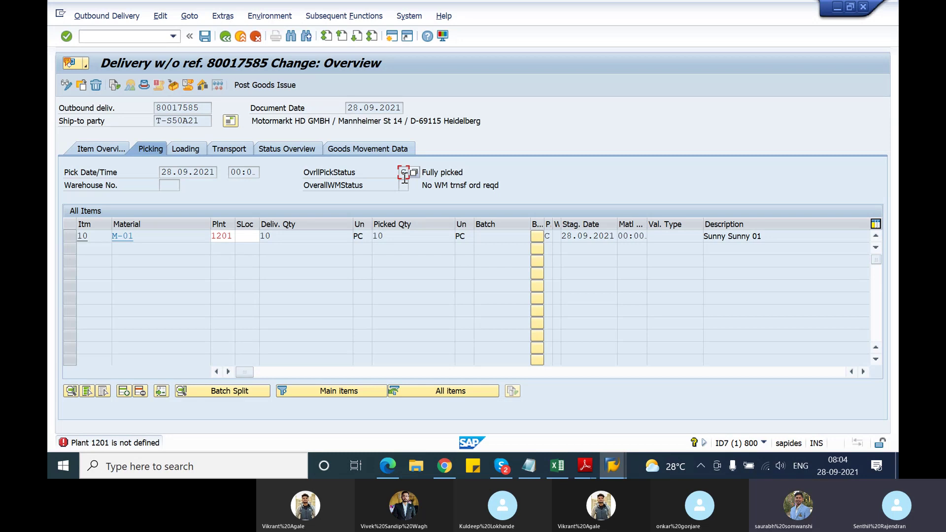
left_click(230, 237)
key("BackSpace")
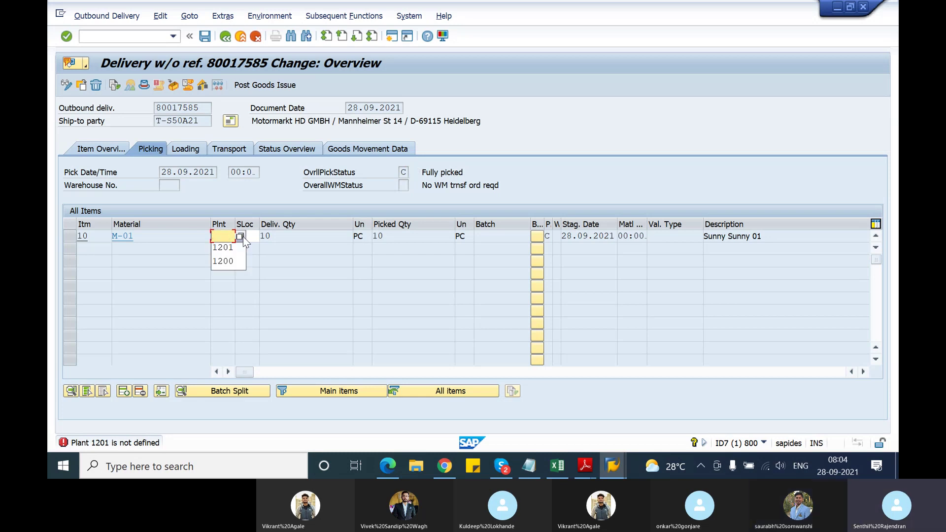
key("Escape")
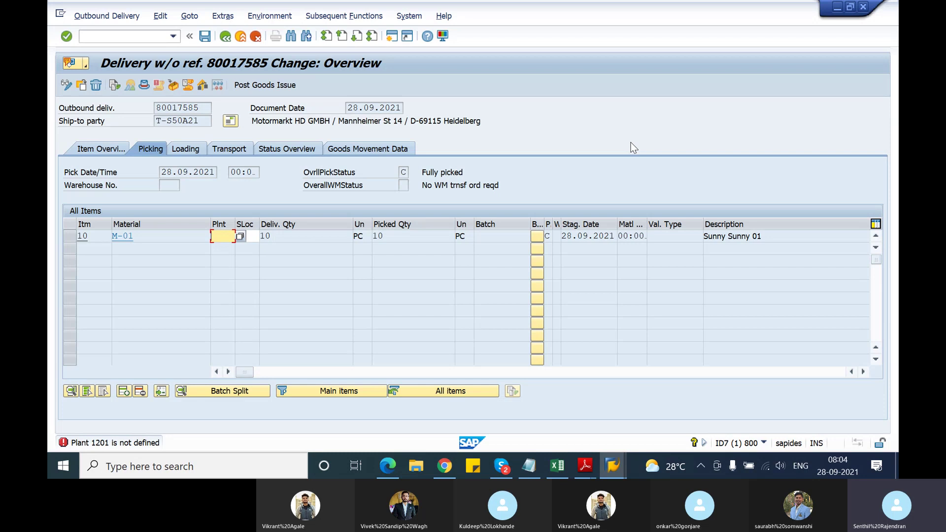
key("Return")
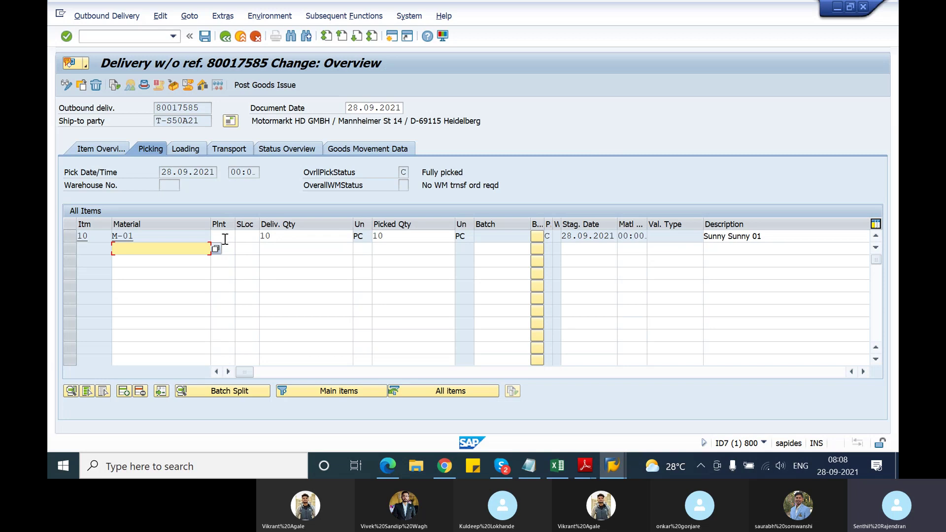
left_click(241, 38)
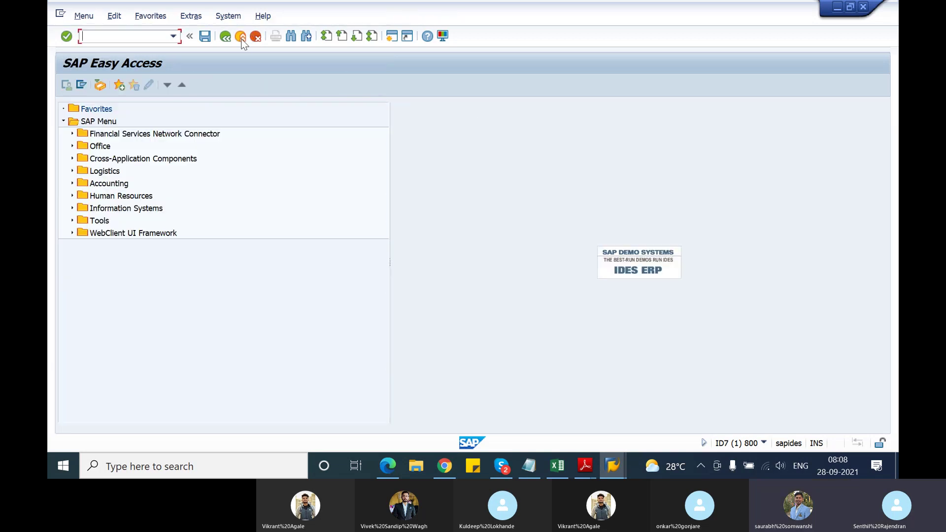
Switch to TSCM60_2.pdf in Adobe Reader and review the customizing figures for inbound deliveries and outbound deliveries without order reference
left_click(579, 467)
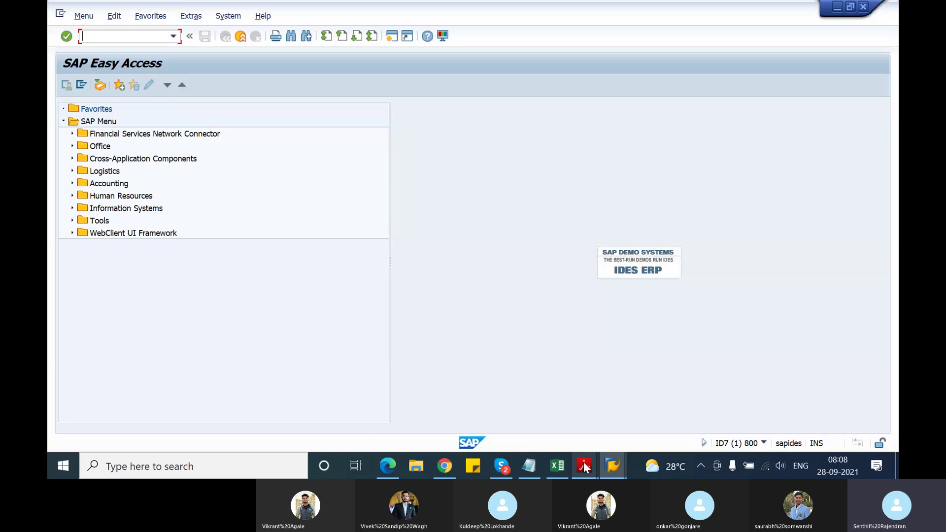
left_click(560, 413)
scroll(470, 296, "down", 10)
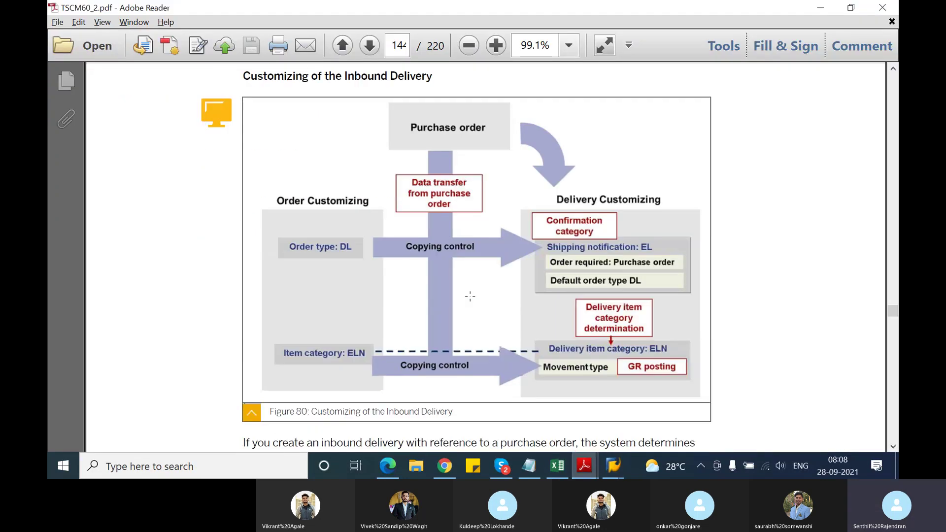
scroll(470, 295, "down", 15)
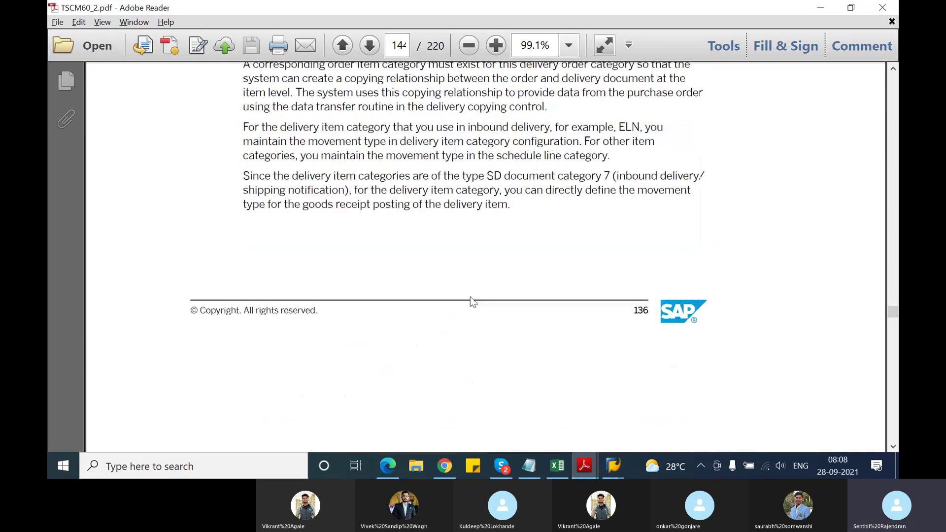
scroll(470, 296, "up", 15)
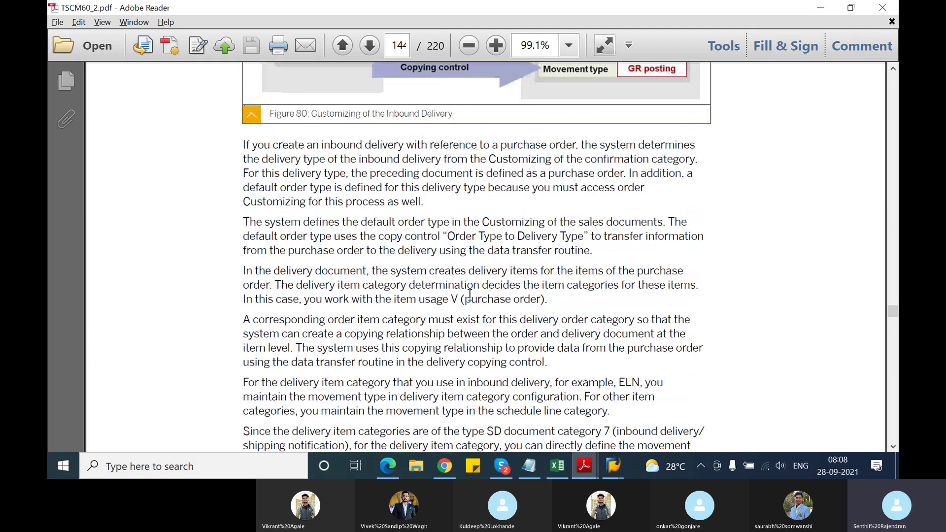
scroll(470, 296, "up", 6)
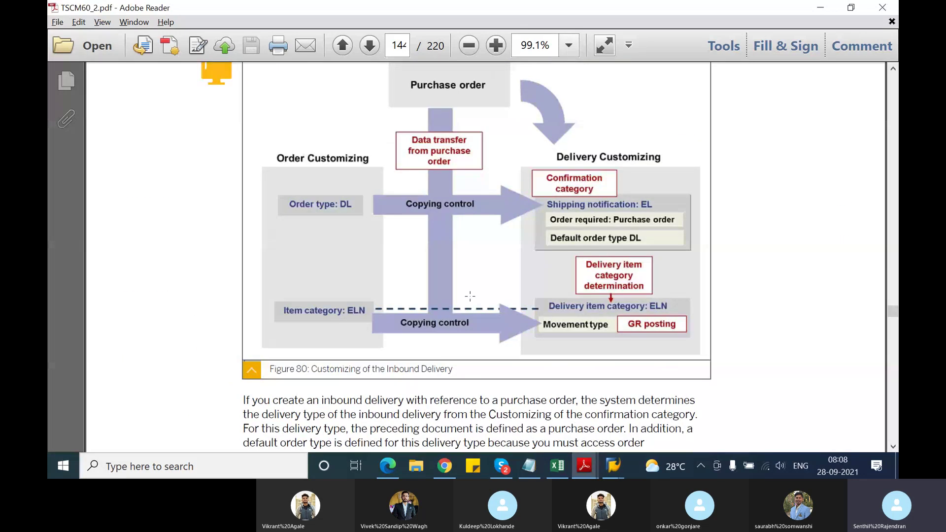
scroll(470, 295, "up", 10)
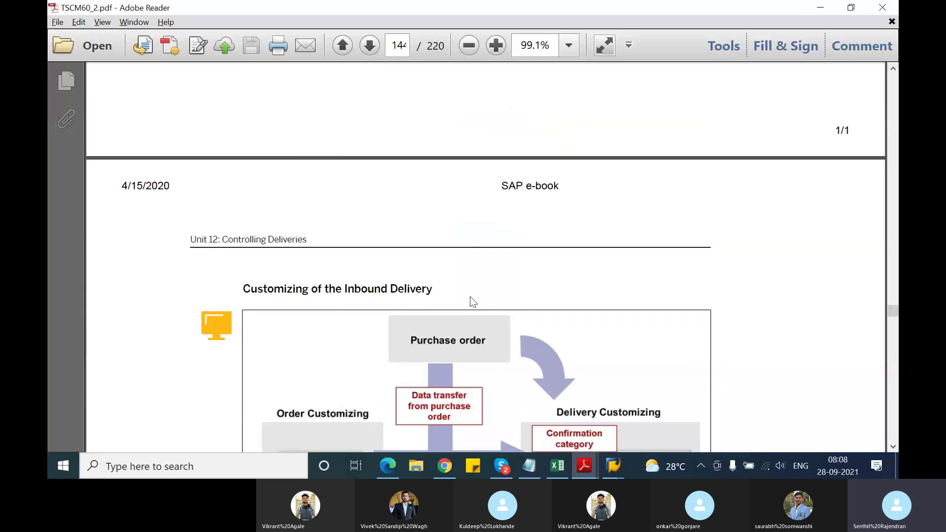
scroll(470, 296, "up", 10)
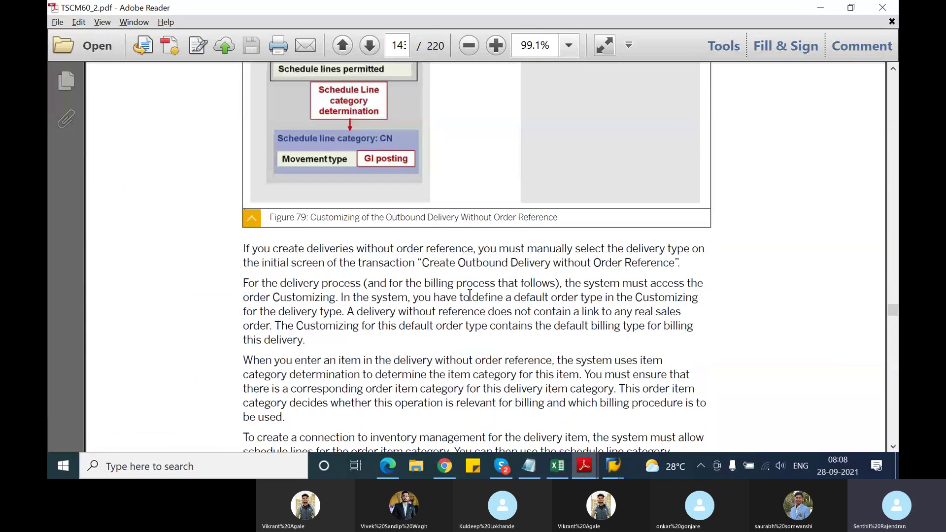
scroll(469, 296, "up", 8)
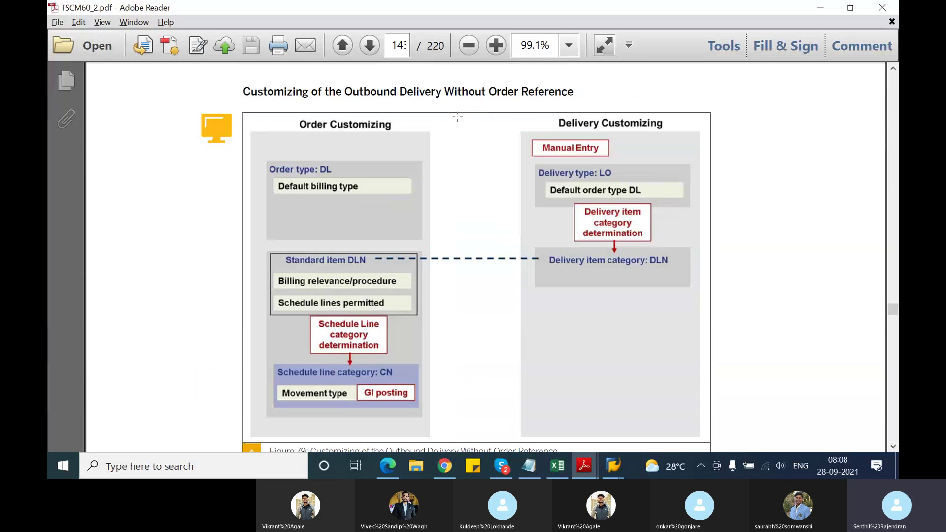
scroll(514, 260, "up", 1)
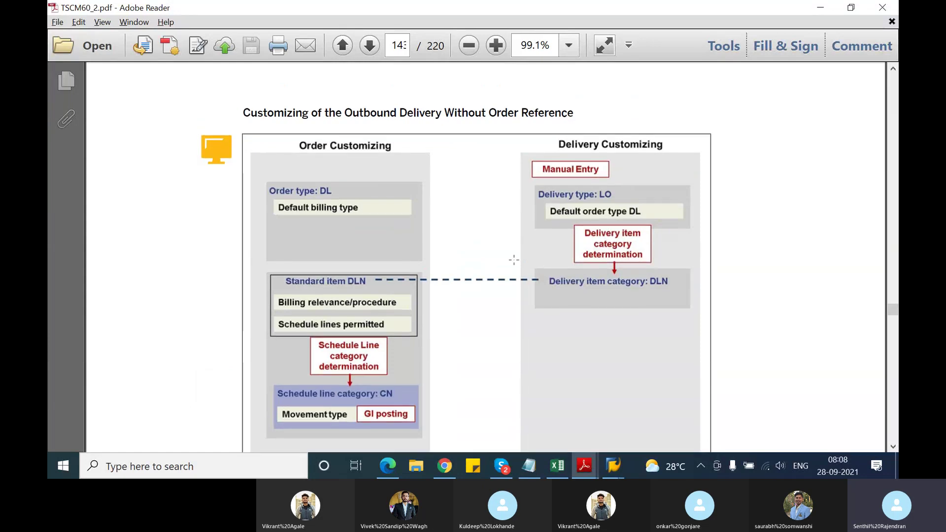
Review the shipping-relevant customizing in sales and the order-related outbound delivery customizing of Figures 77 and 78
scroll(513, 260, "up", 10)
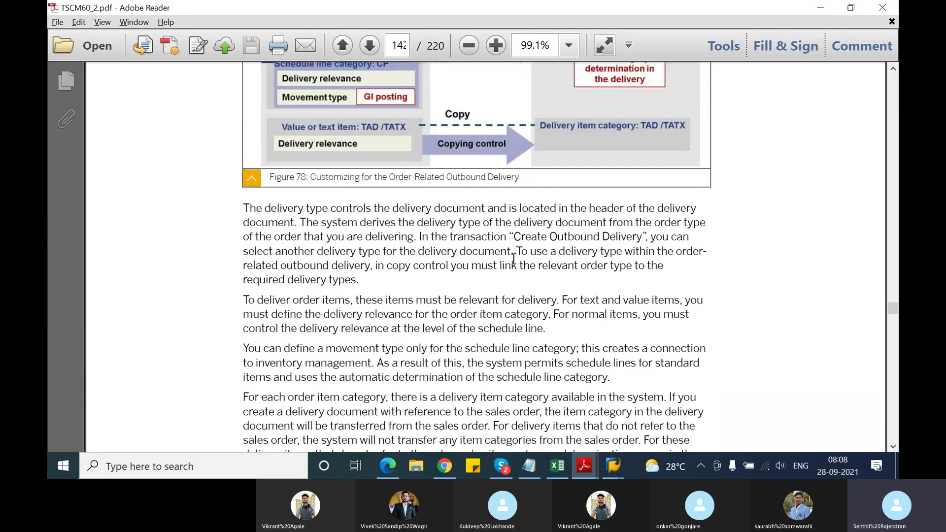
scroll(514, 259, "up", 3)
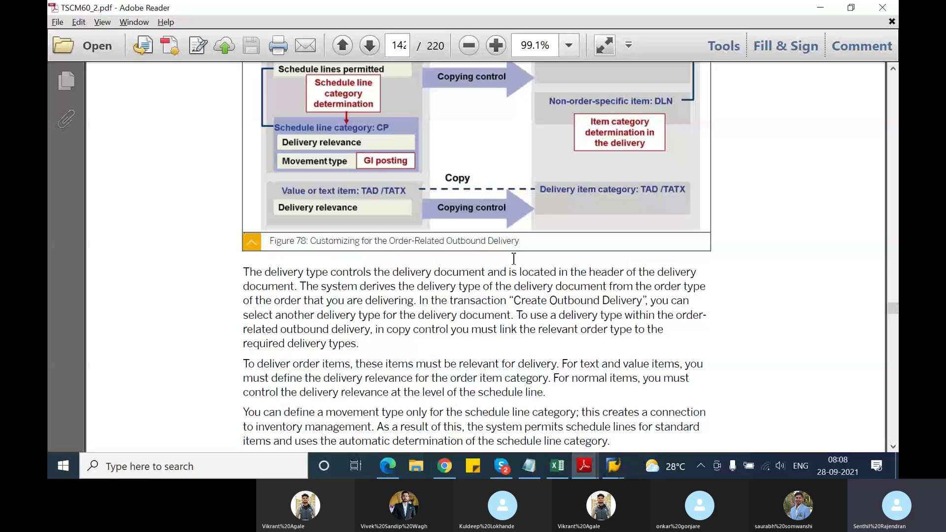
scroll(514, 259, "up", 6)
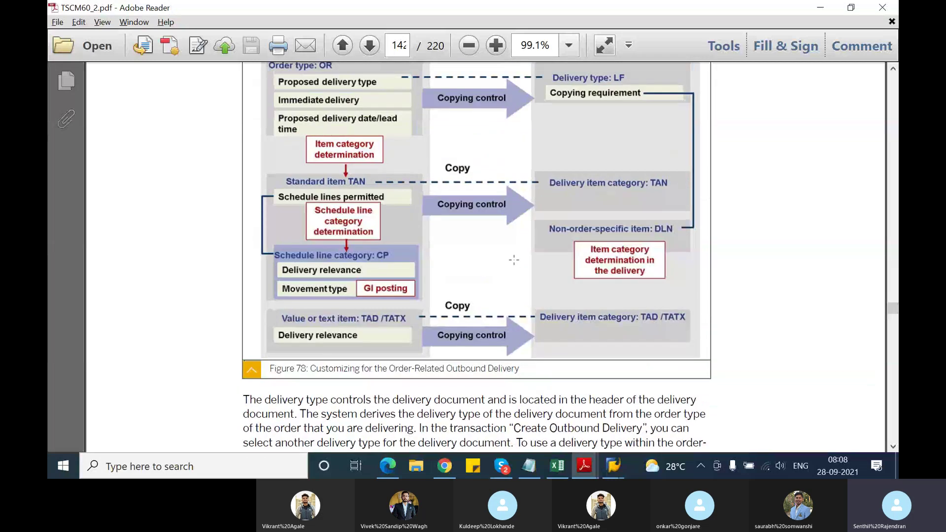
scroll(514, 260, "up", 7)
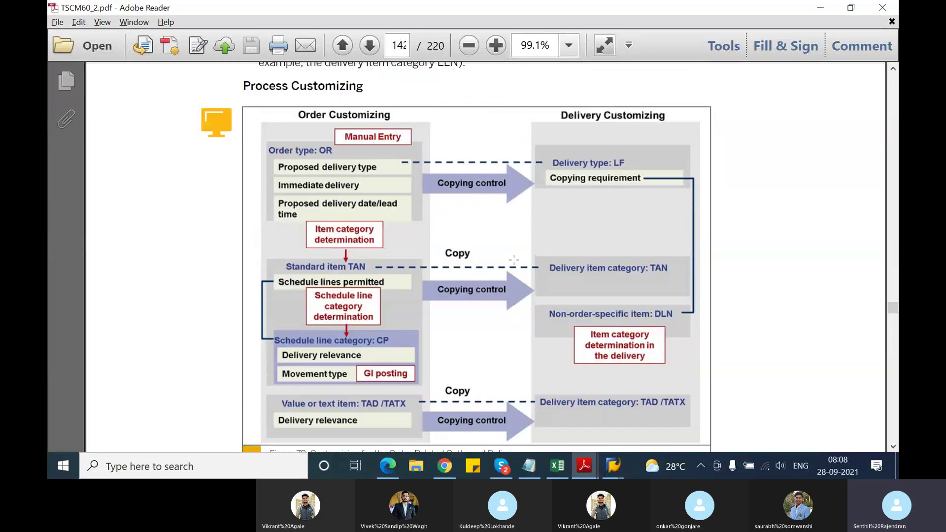
scroll(514, 260, "up", 20)
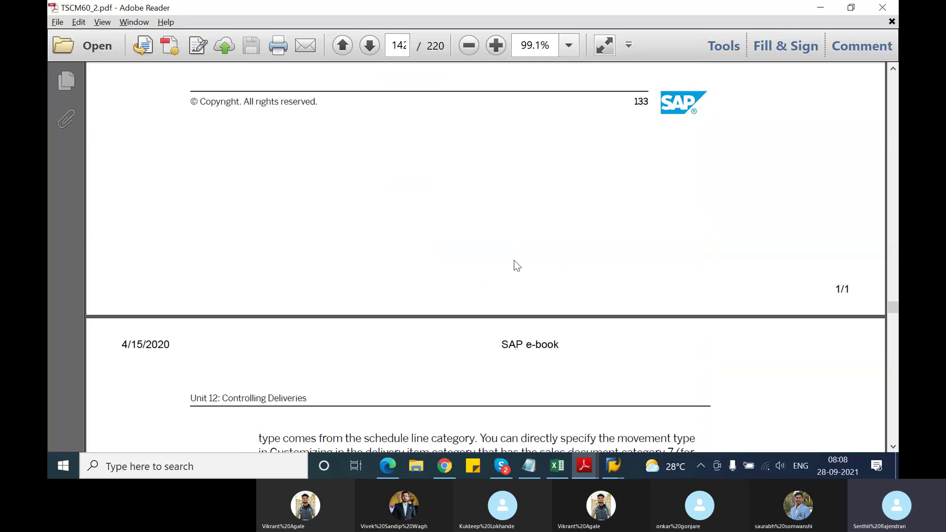
scroll(513, 260, "up", 16)
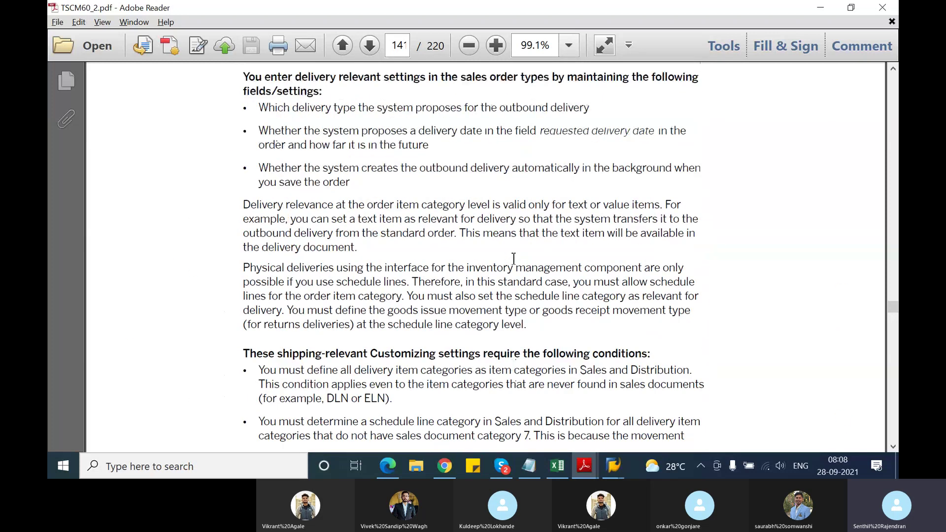
scroll(514, 259, "up", 4)
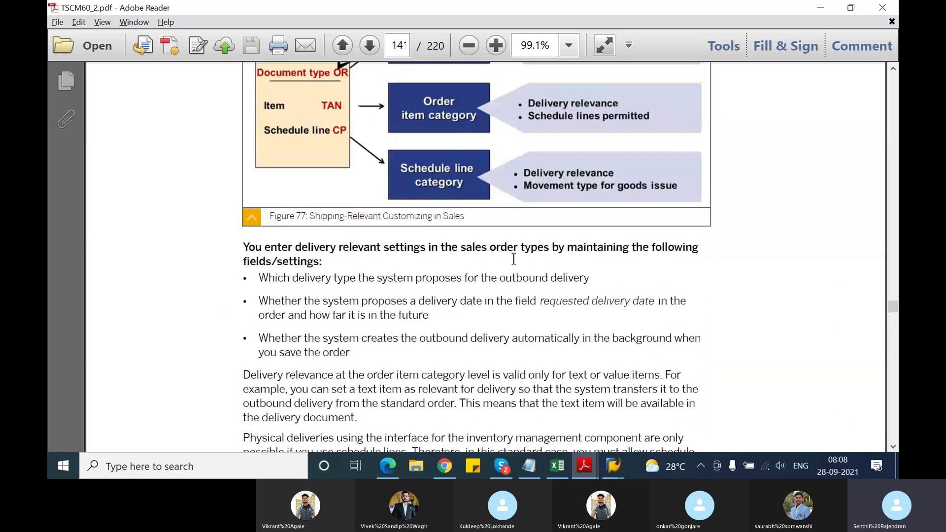
scroll(513, 259, "down", 20)
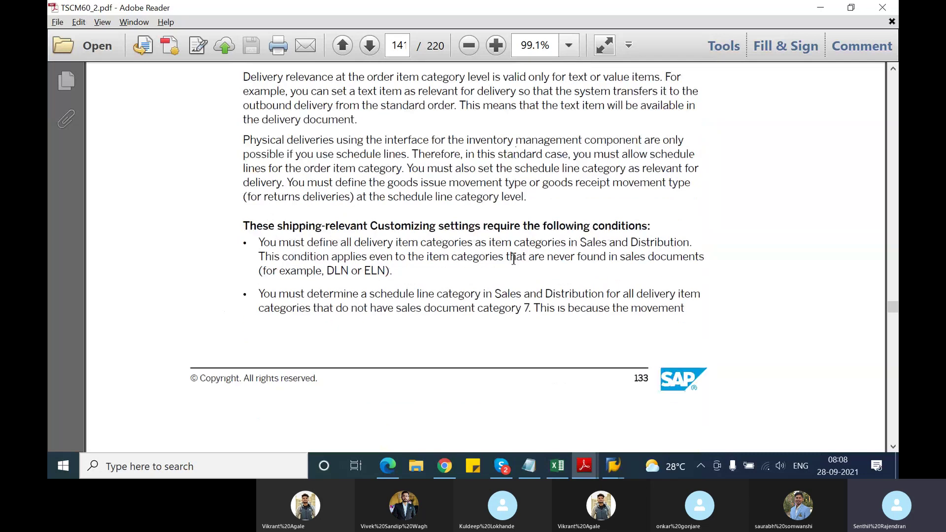
scroll(513, 260, "down", 20)
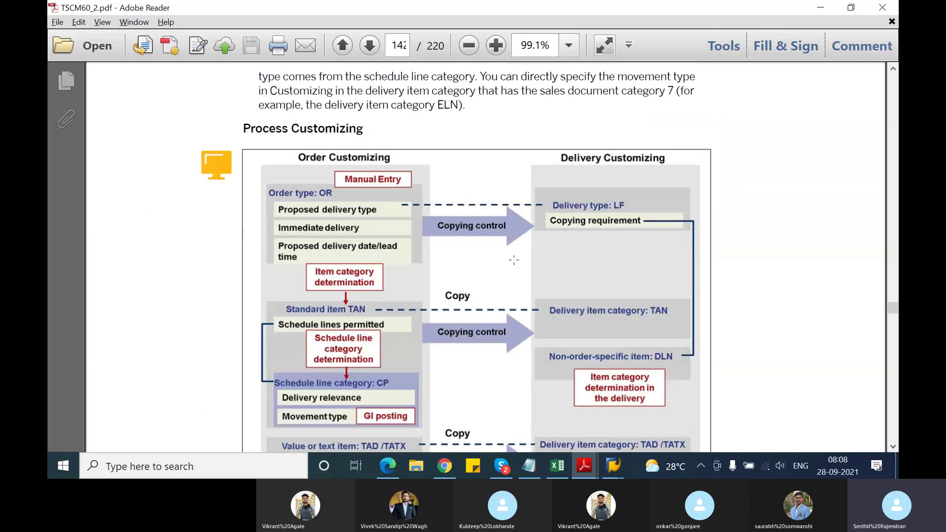
key("alt+Tab")
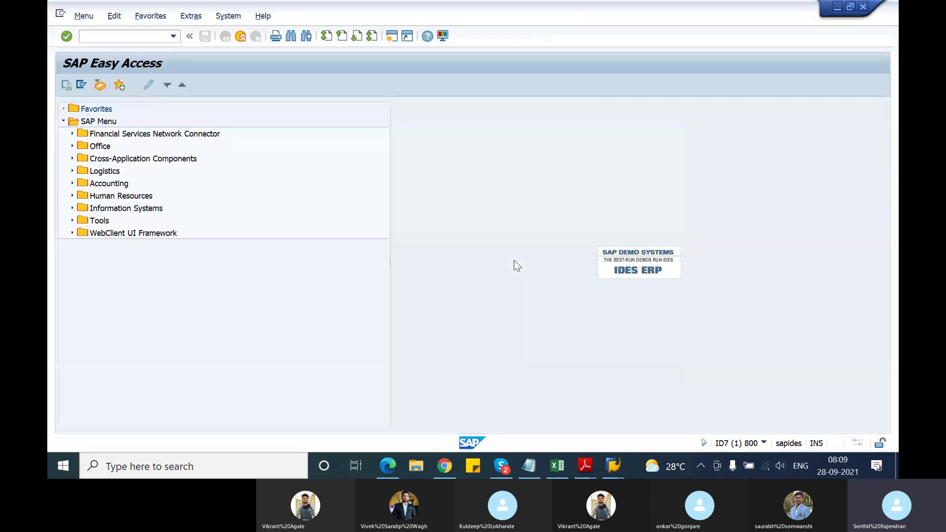
key("alt+Tab")
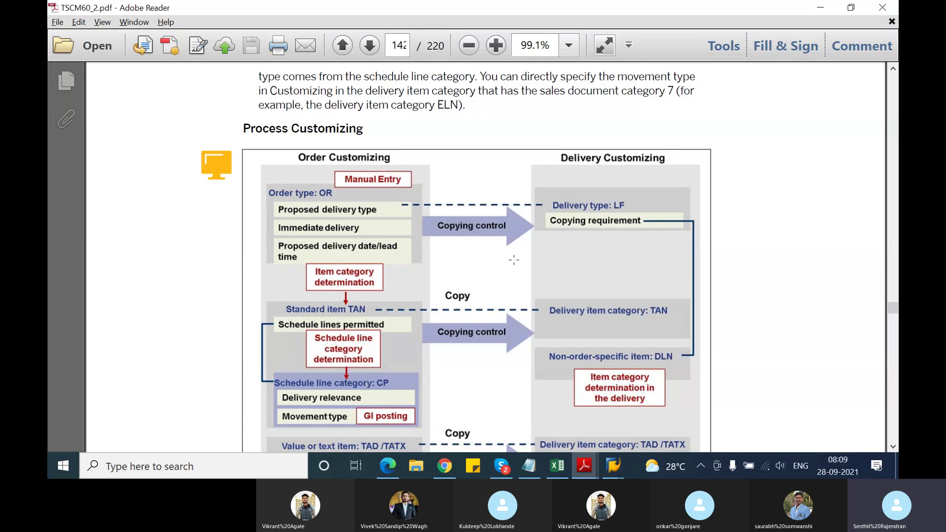
Read the explanations of order-related delivery customizing and of Figure 79 on outbound deliveries without order reference
scroll(514, 260, "down", 8)
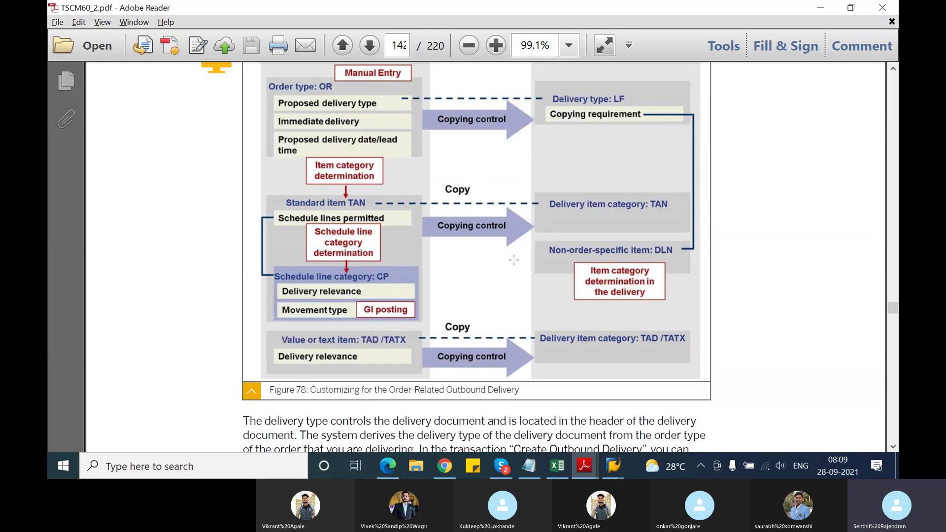
scroll(514, 257, "down", 9)
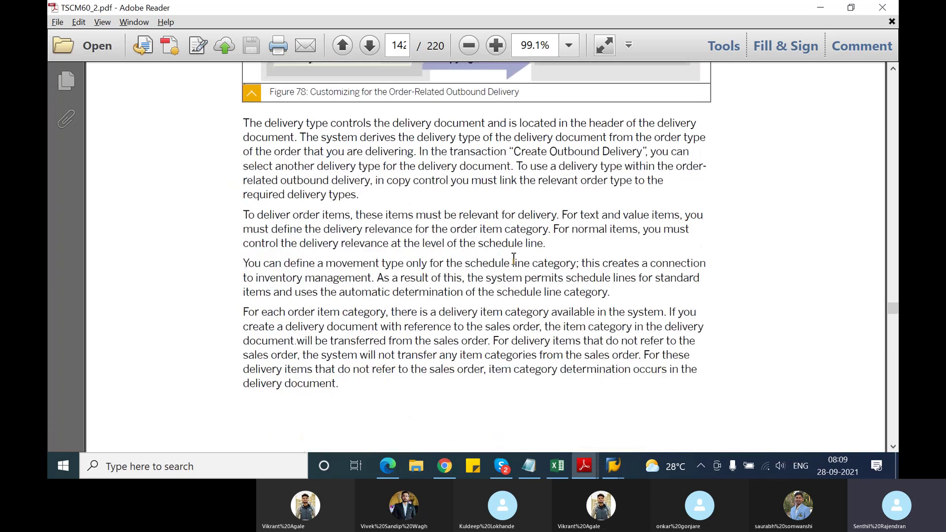
scroll(513, 259, "down", 12)
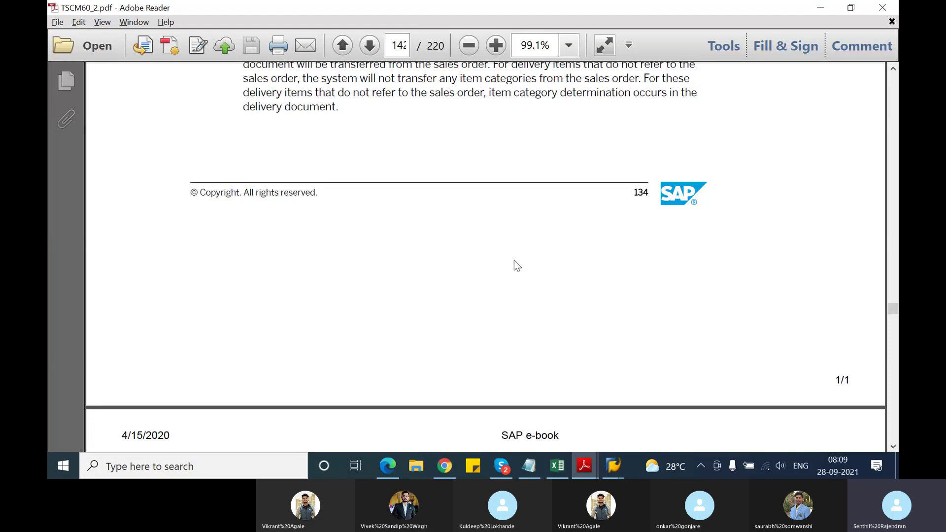
scroll(513, 260, "down", 15)
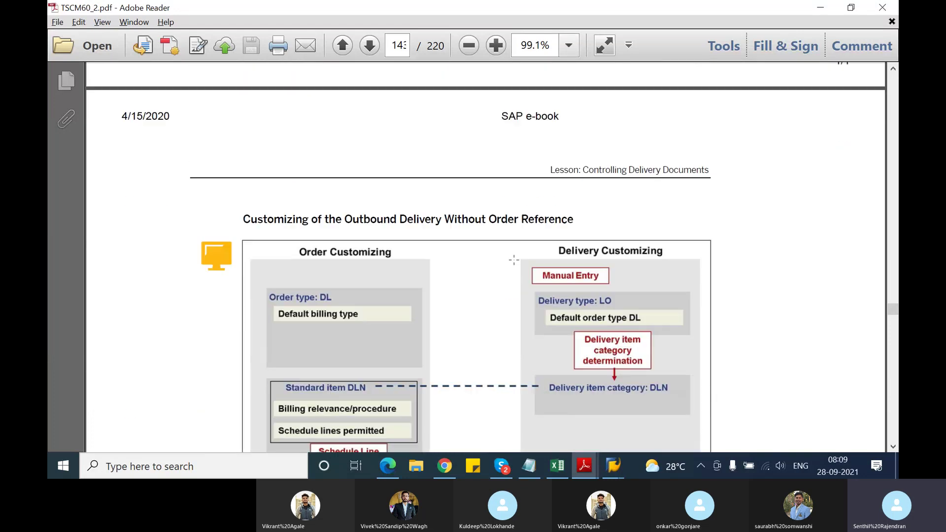
scroll(514, 260, "down", 15)
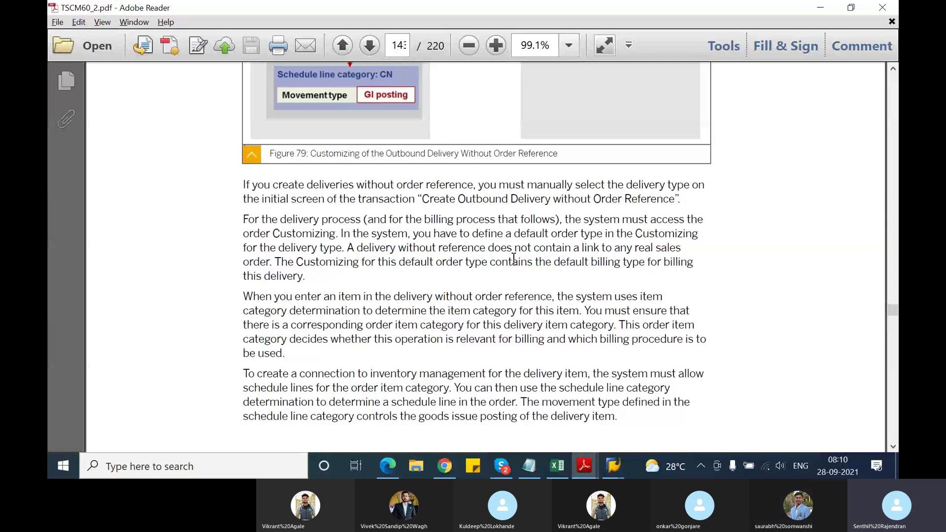
Go on to Unit 13, The Goods Issue Process Based on the Delivery, and examine the route determination factors and lesson summary
scroll(513, 258, "down", 10)
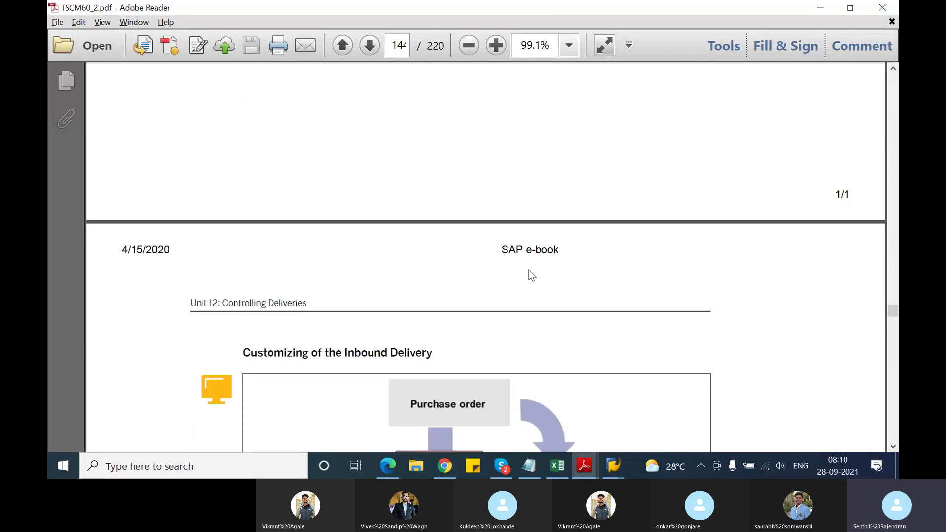
scroll(528, 269, "down", 10)
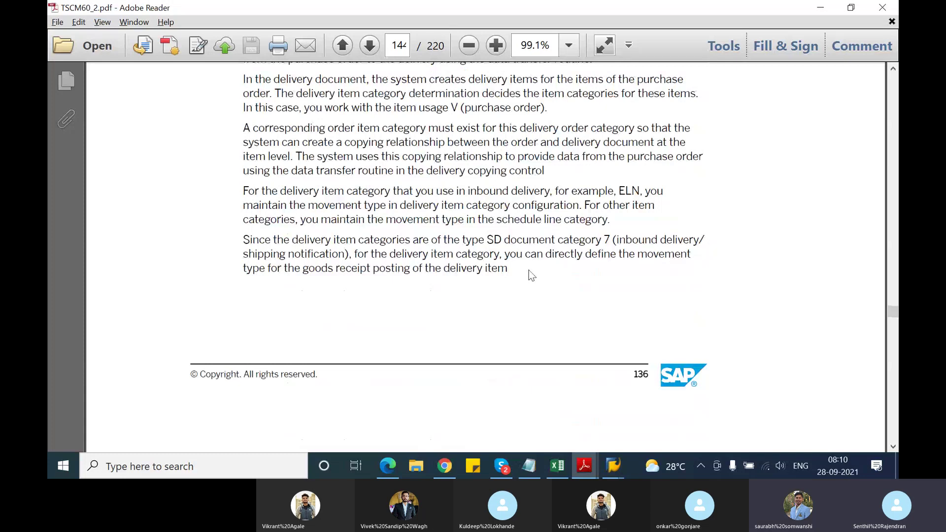
scroll(529, 270, "down", 20)
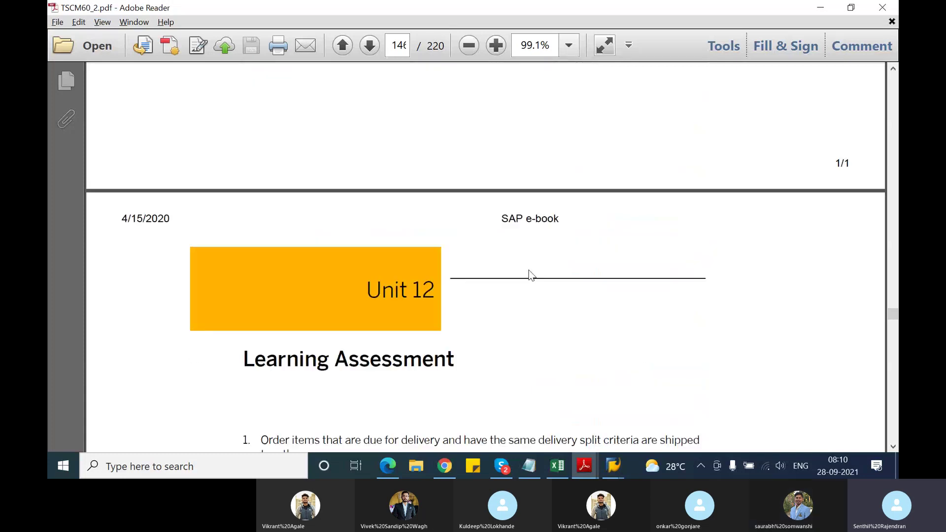
scroll(528, 270, "down", 20)
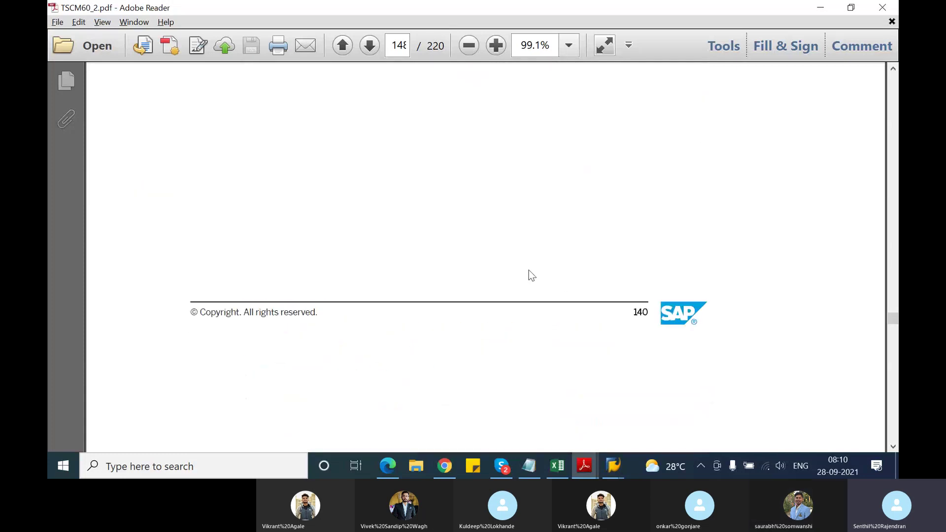
scroll(528, 270, "down", 5)
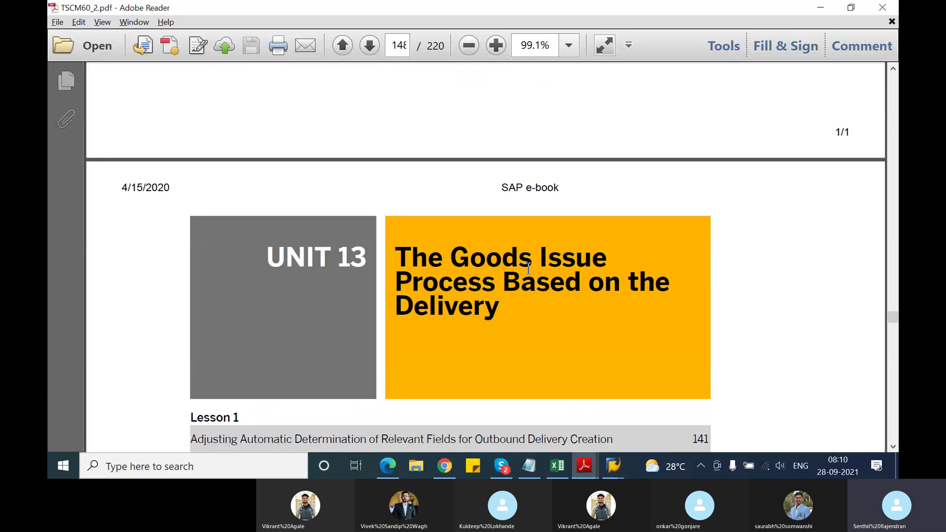
scroll(380, 221, "down", 1)
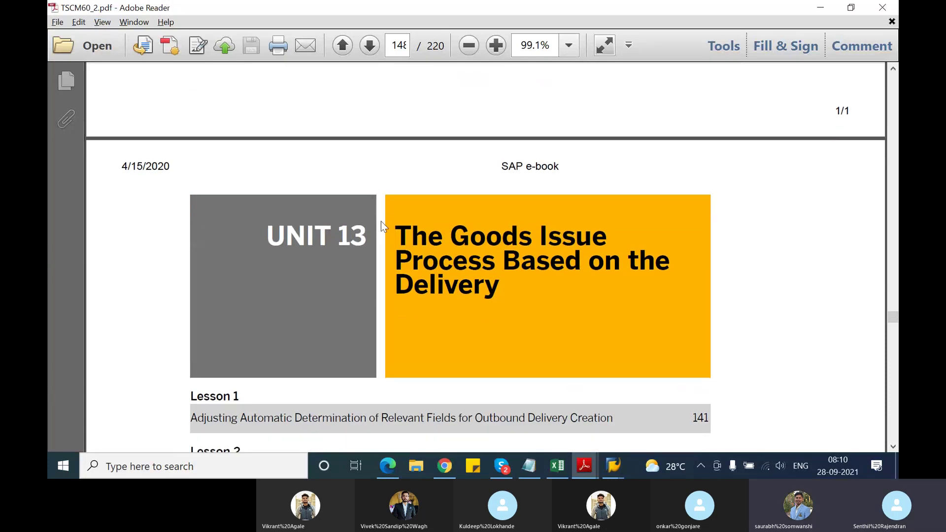
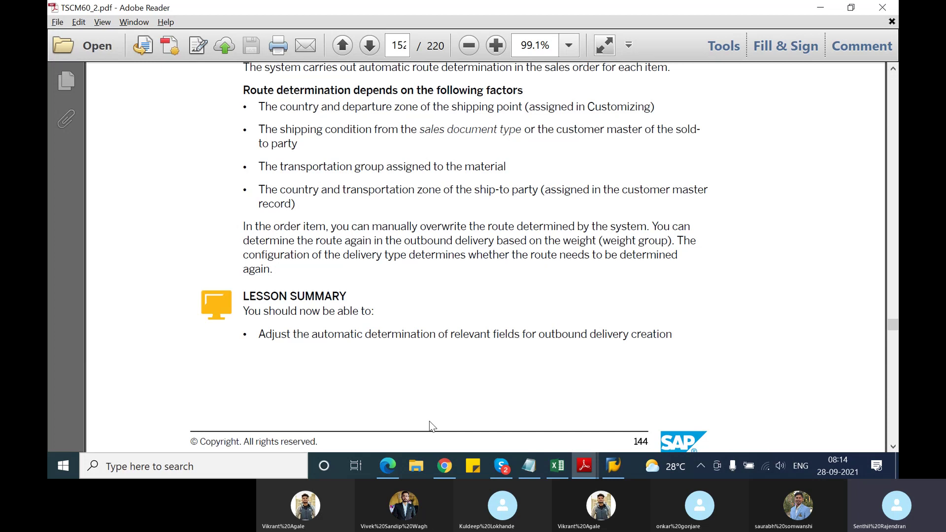
scroll(429, 422, "down", 4)
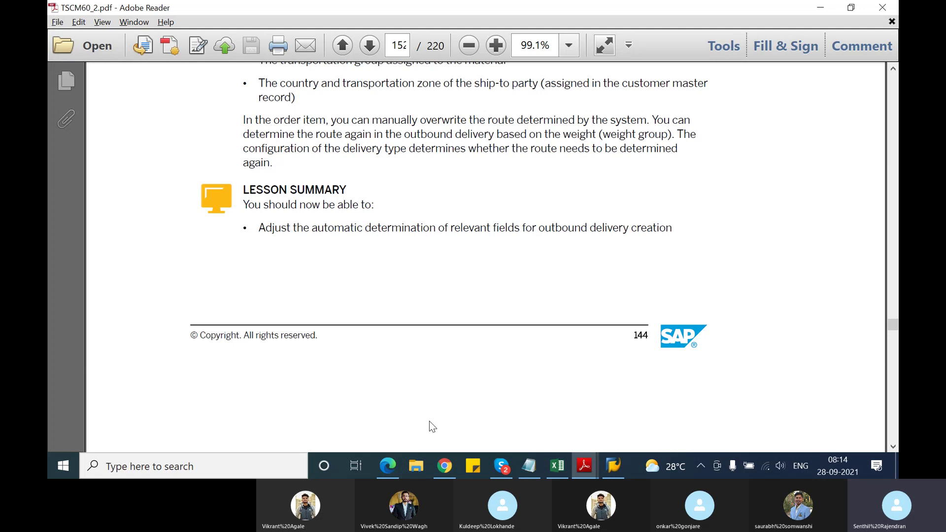
Switch to SAP Logon, open the ECC connection and log on to client 800 with the user name and password
left_click(611, 465)
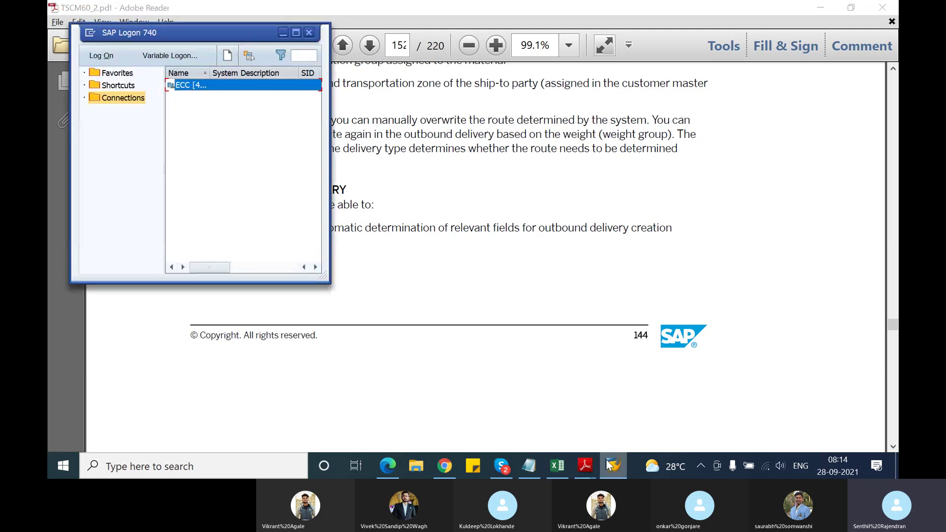
double_click(242, 88)
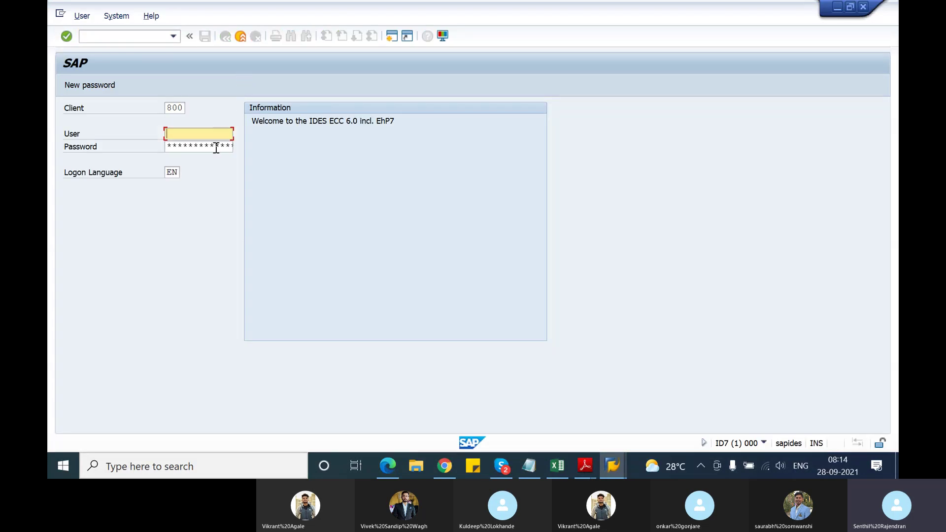
left_click(197, 134)
left_click(199, 145)
key("Tab")
type("**")
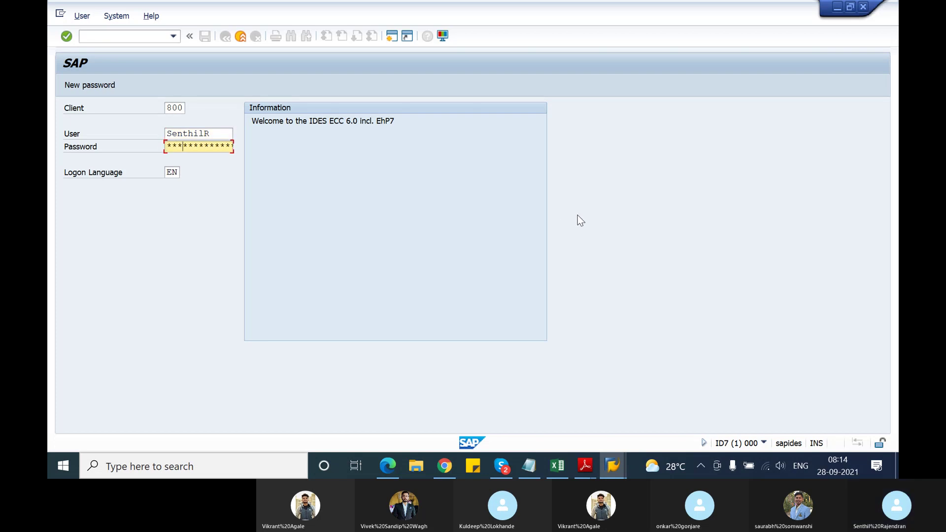
type("**")
key("Return")
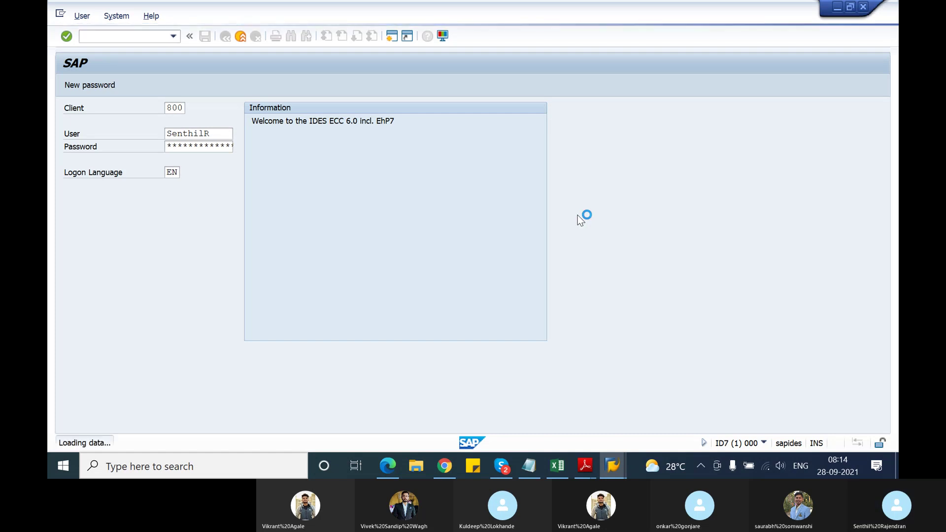
Open the delivery types customizing with transaction 0VLK
type("0vl")
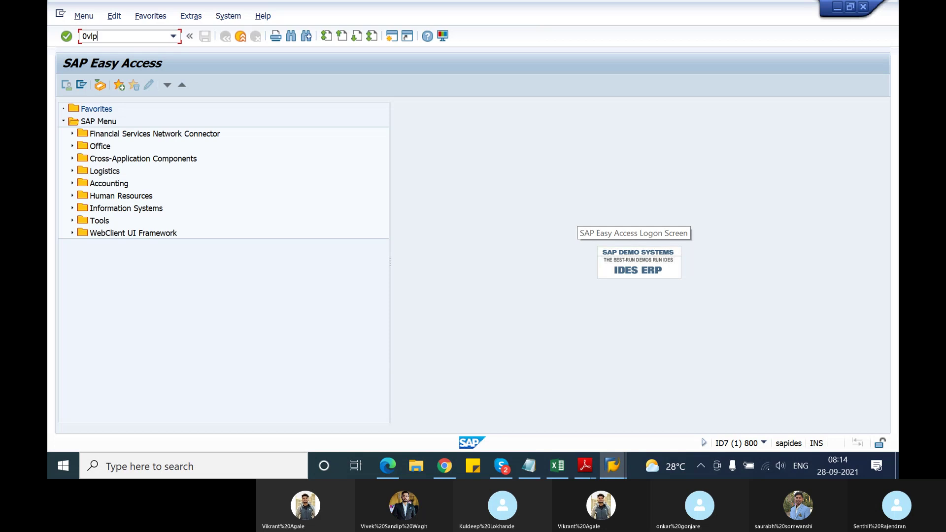
type("k")
key("Return")
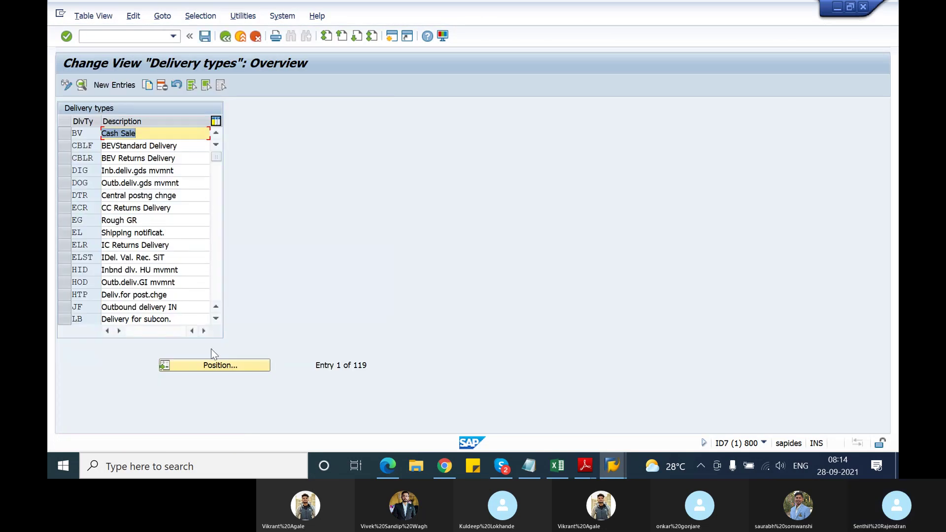
Locate delivery type LF, open its details and examine the available route determination options
left_click(219, 365)
type("LF")
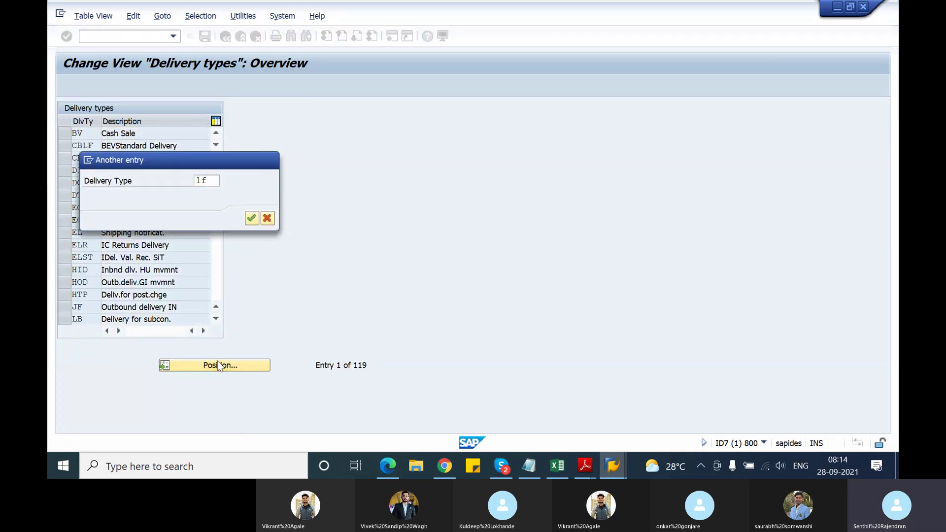
key("Return")
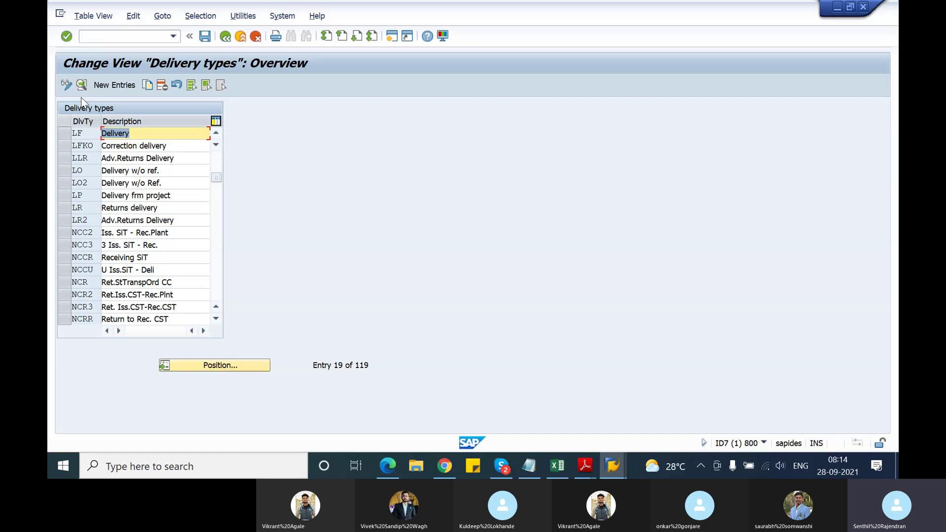
left_click(81, 85)
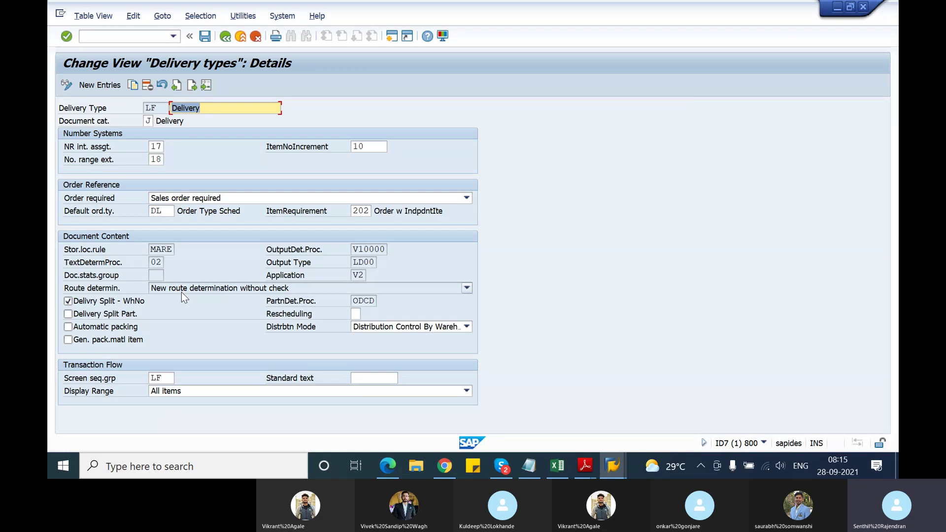
left_click(231, 291)
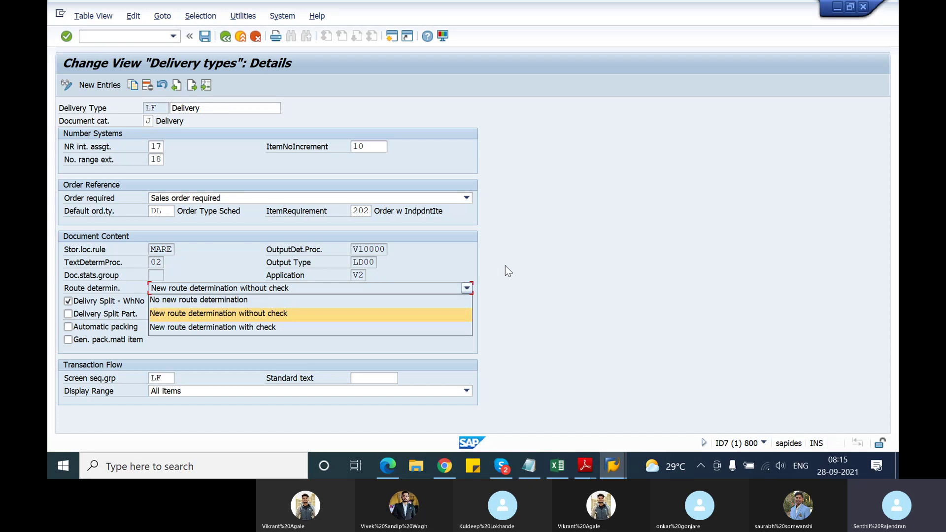
left_click(357, 96)
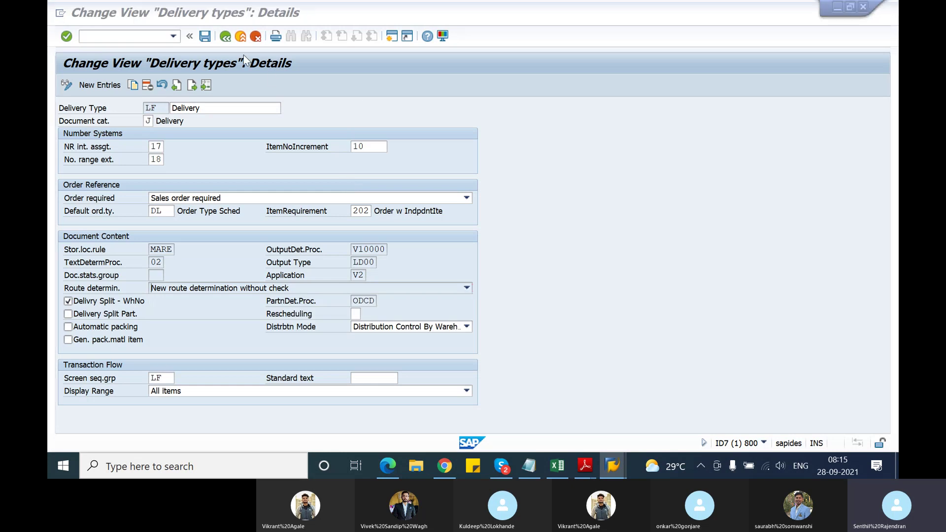
Switch back to TSCM60_2.pdf in Adobe Reader and go on to the overview and objectives of Unit 13 Lesson 2, Adjusting Delivery and Transportation Scheduling
key("alt+Tab")
scroll(412, 289, "down", 1)
scroll(412, 289, "down", 5)
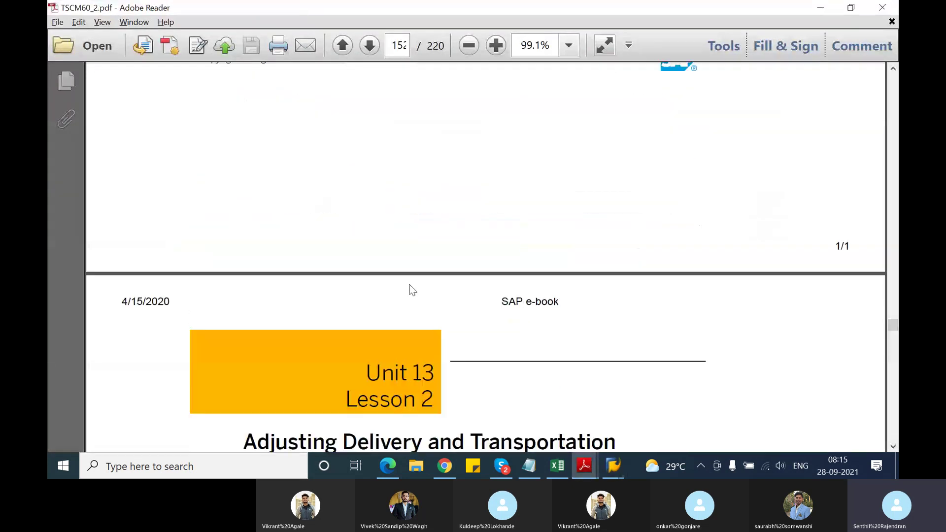
scroll(413, 289, "up", 10)
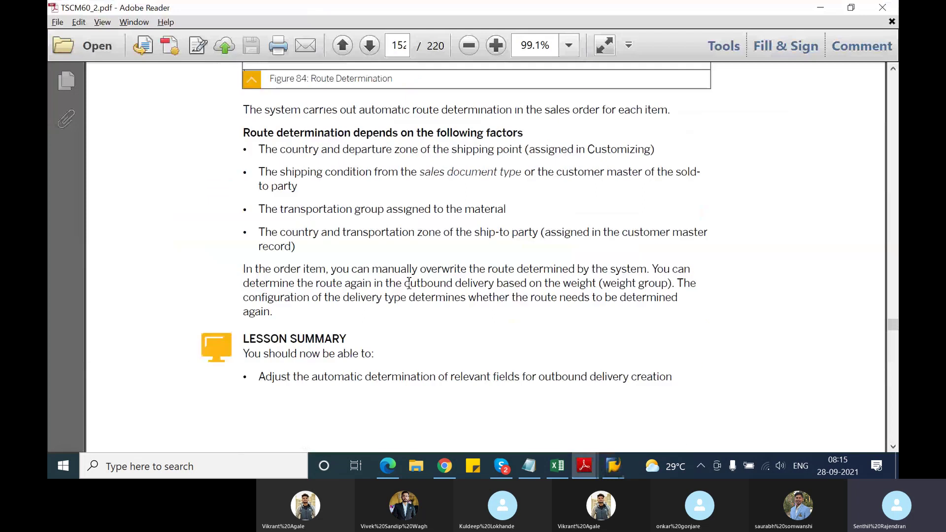
scroll(409, 284, "down", 10)
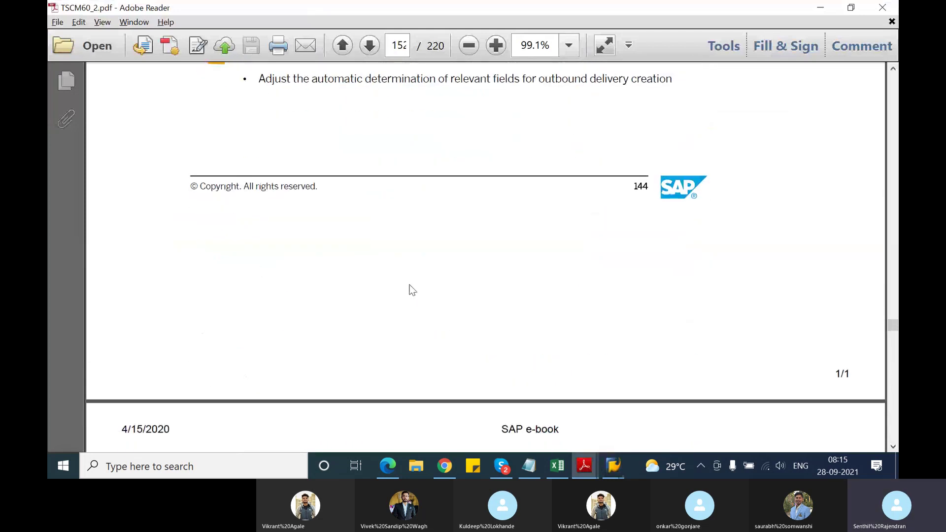
scroll(409, 283, "down", 4)
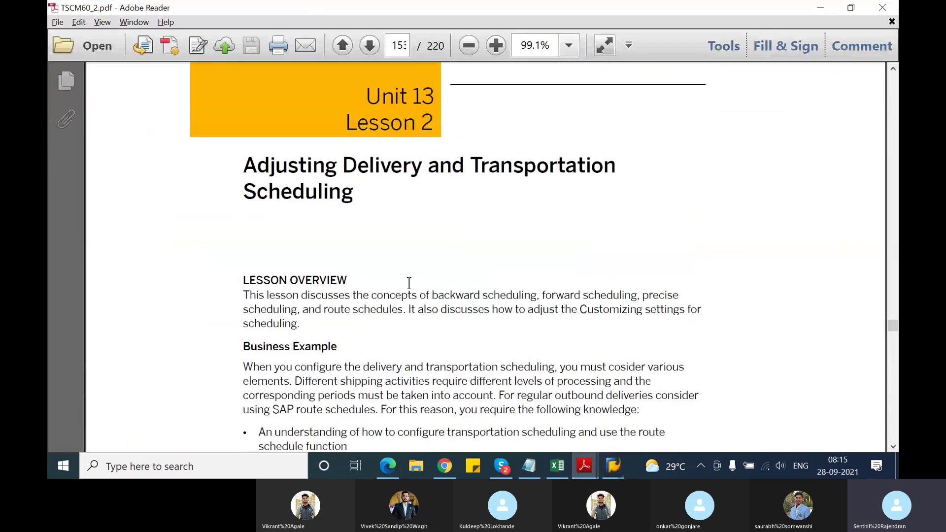
scroll(409, 283, "down", 10)
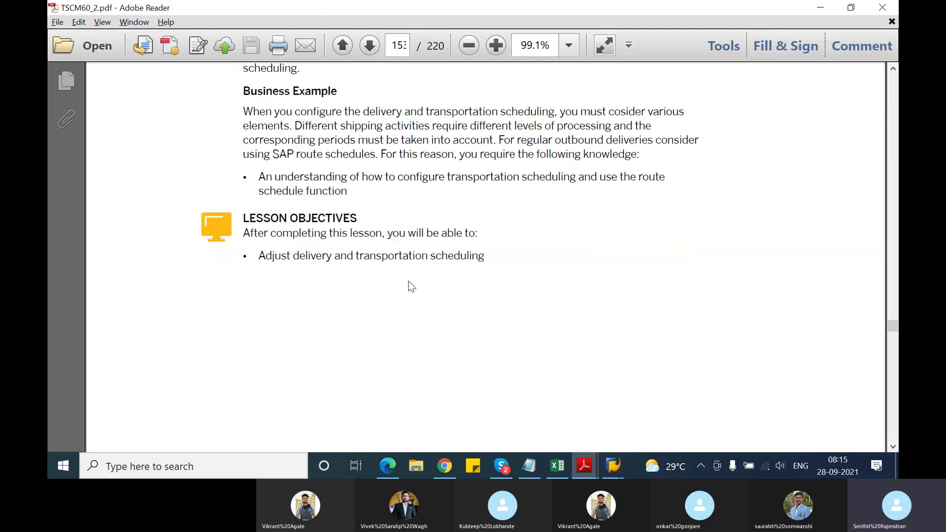
Examine the pages on backward, forward and precise scheduling and on route schedules
scroll(409, 285, "down", 20)
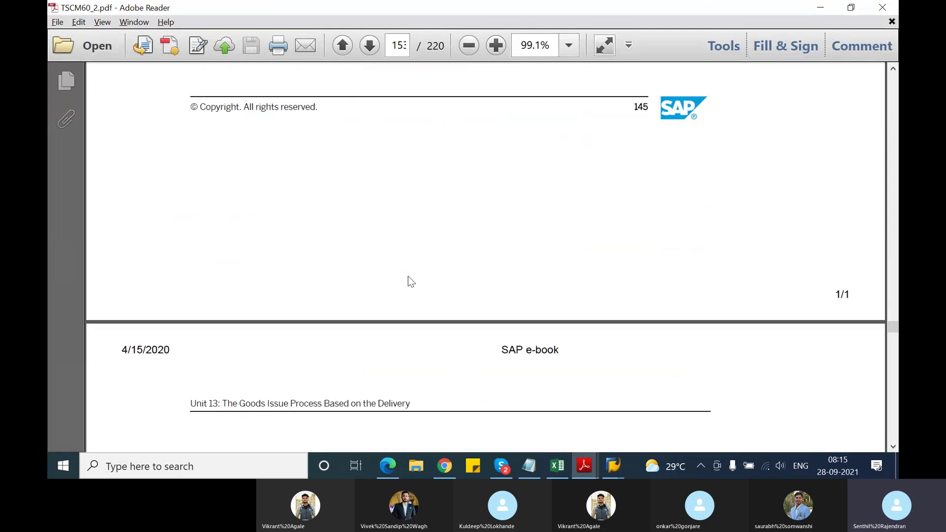
scroll(407, 276, "down", 14)
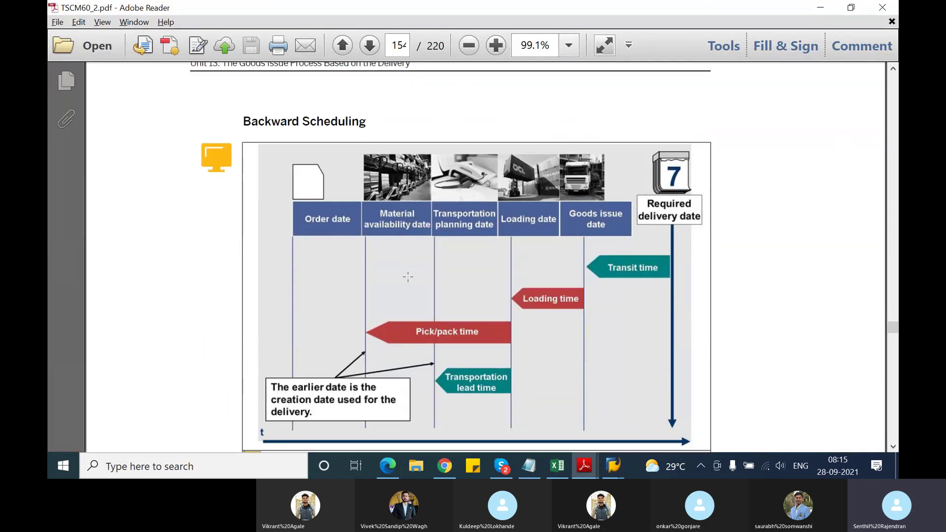
scroll(408, 277, "down", 17)
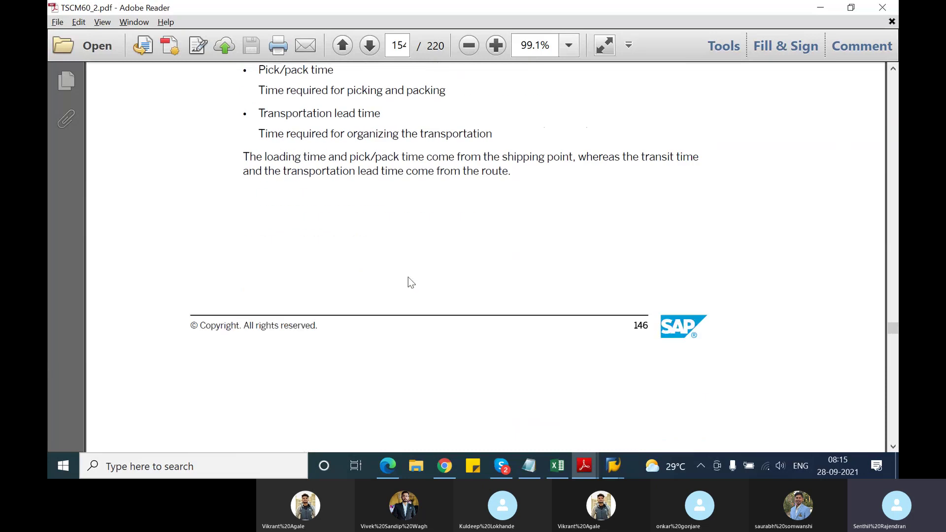
scroll(408, 277, "down", 16)
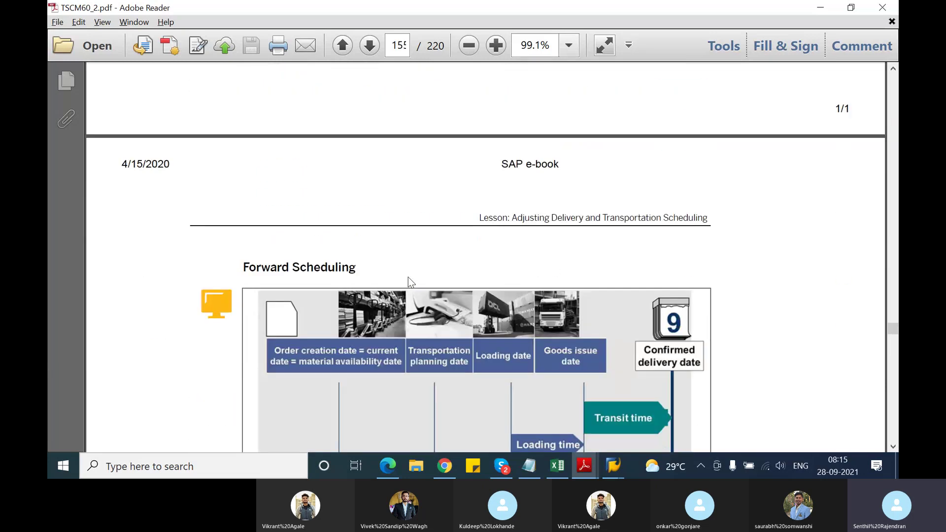
scroll(408, 277, "down", 18)
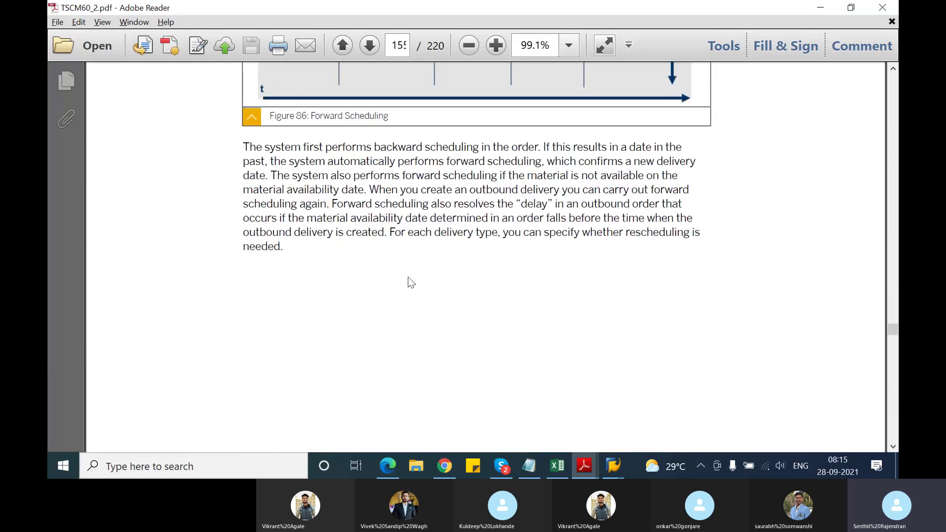
scroll(408, 277, "down", 15)
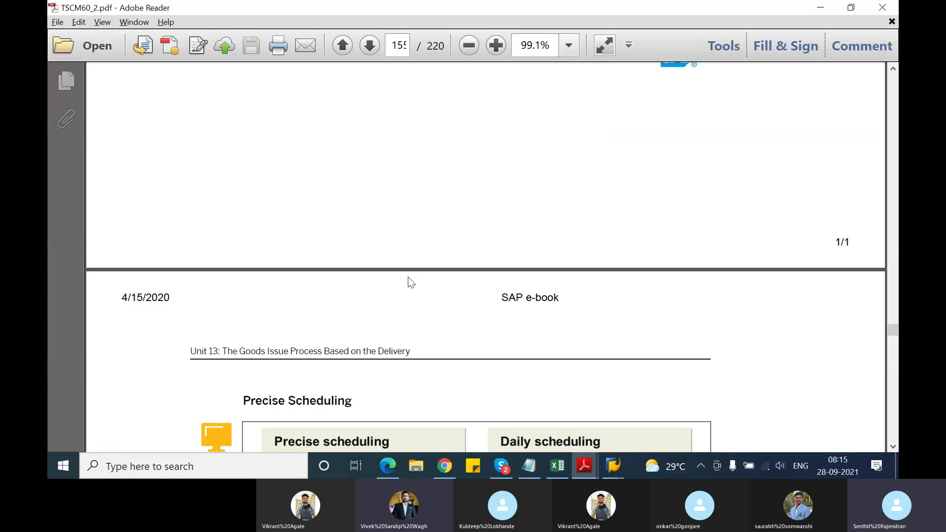
scroll(408, 277, "down", 11)
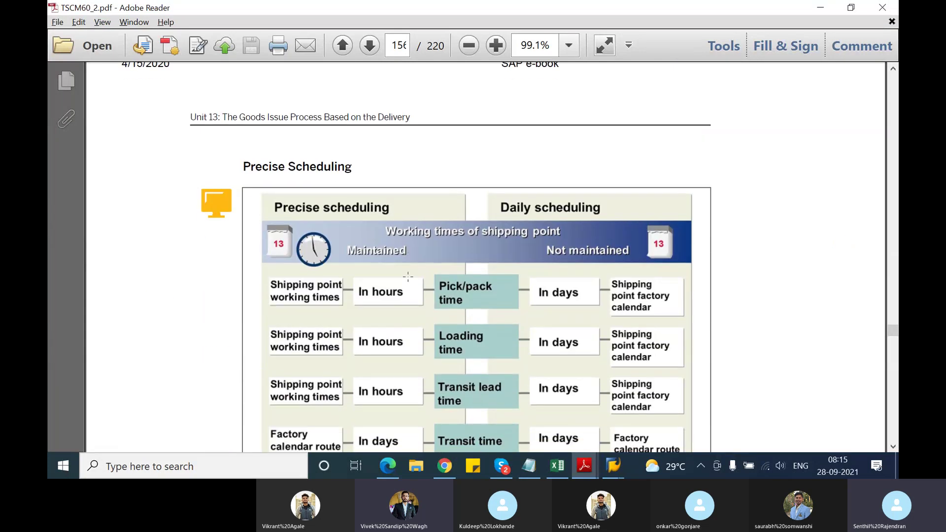
scroll(408, 277, "down", 20)
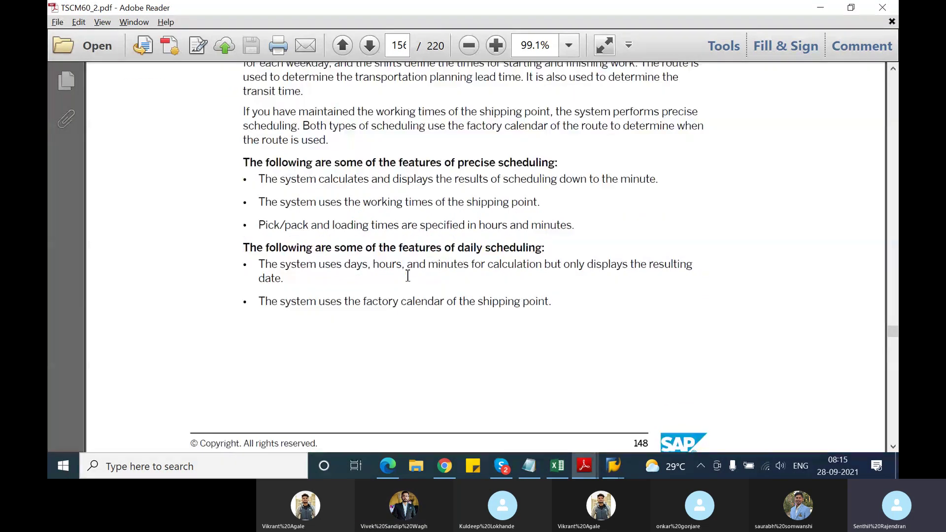
scroll(408, 277, "down", 20)
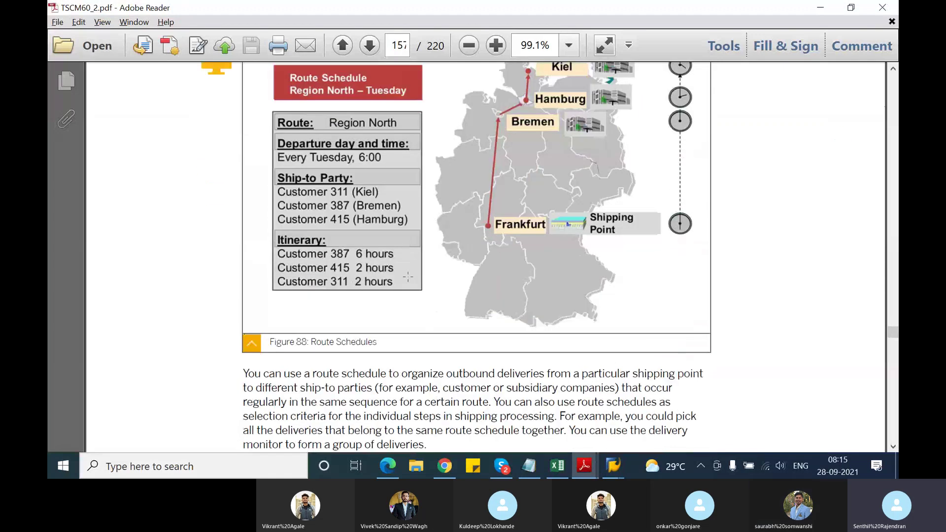
scroll(408, 276, "down", 10)
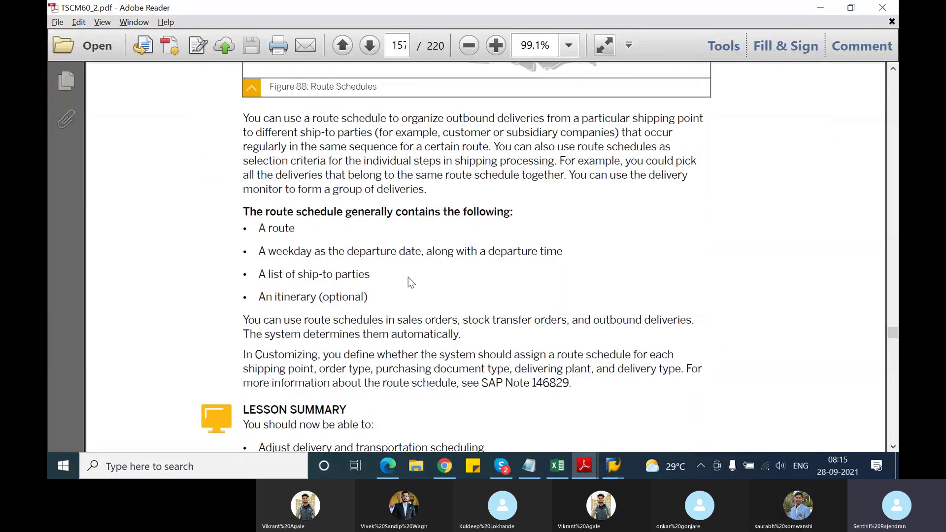
Go on to Lesson 3, Processing Outbound Deliveries, and examine the options for creating outbound deliveries and the delivery due list
scroll(408, 277, "down", 20)
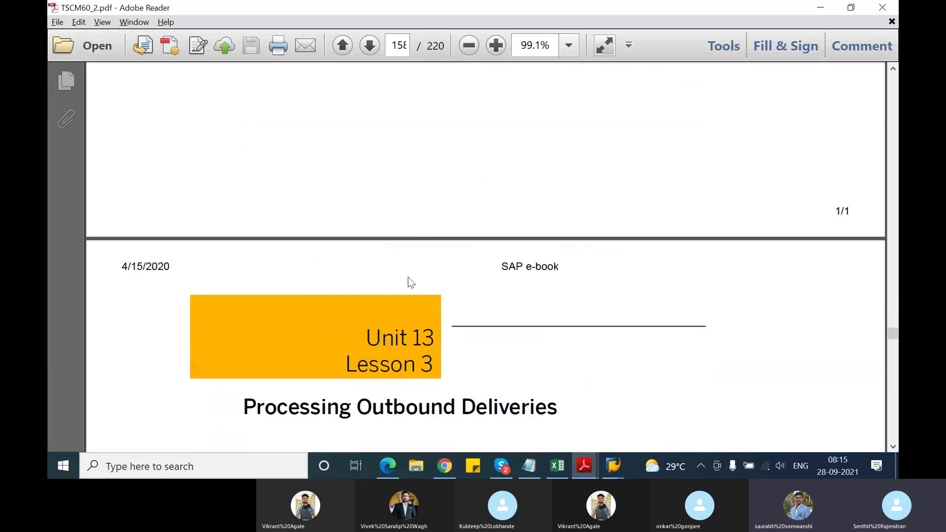
scroll(408, 277, "down", 15)
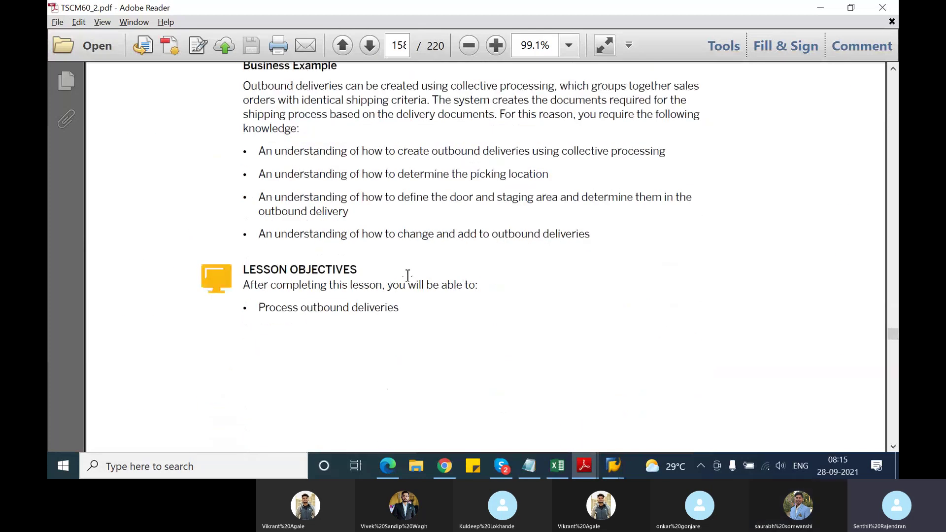
scroll(408, 277, "down", 19)
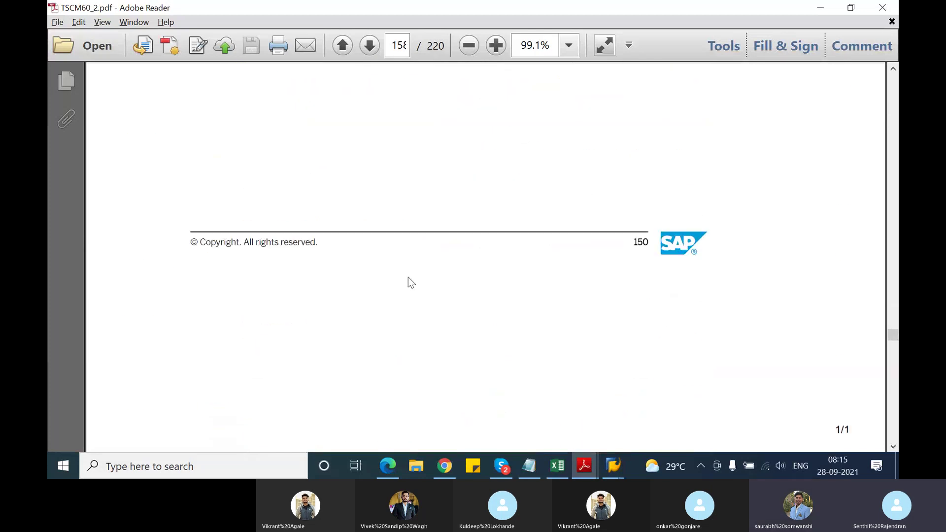
scroll(408, 277, "down", 15)
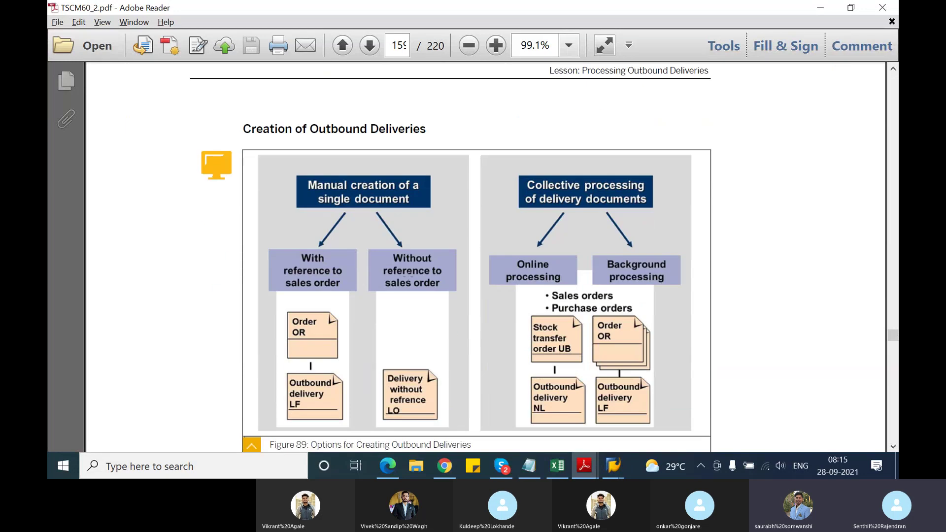
scroll(407, 277, "down", 15)
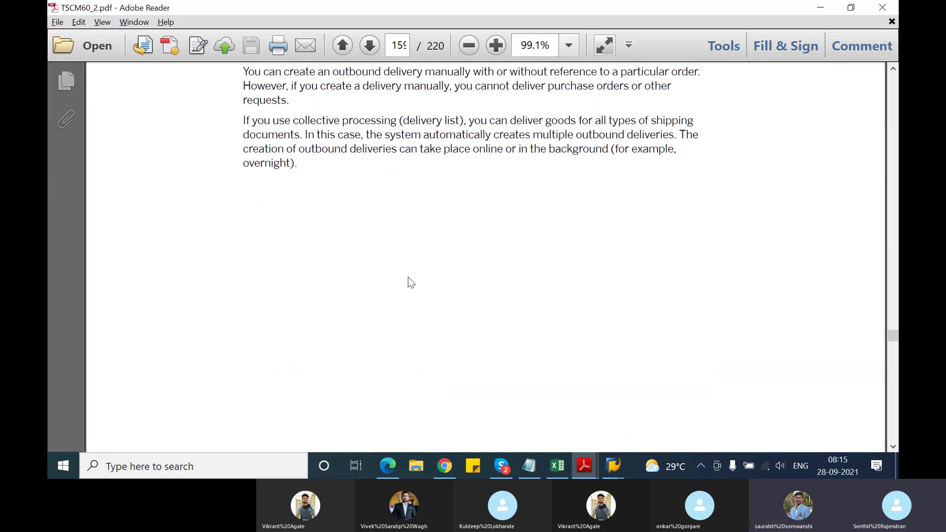
scroll(408, 277, "down", 15)
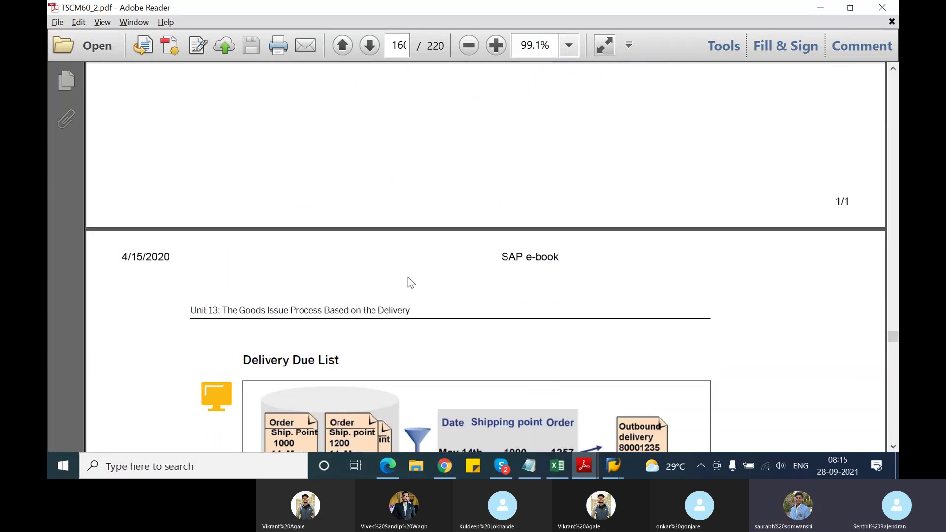
scroll(408, 277, "down", 10)
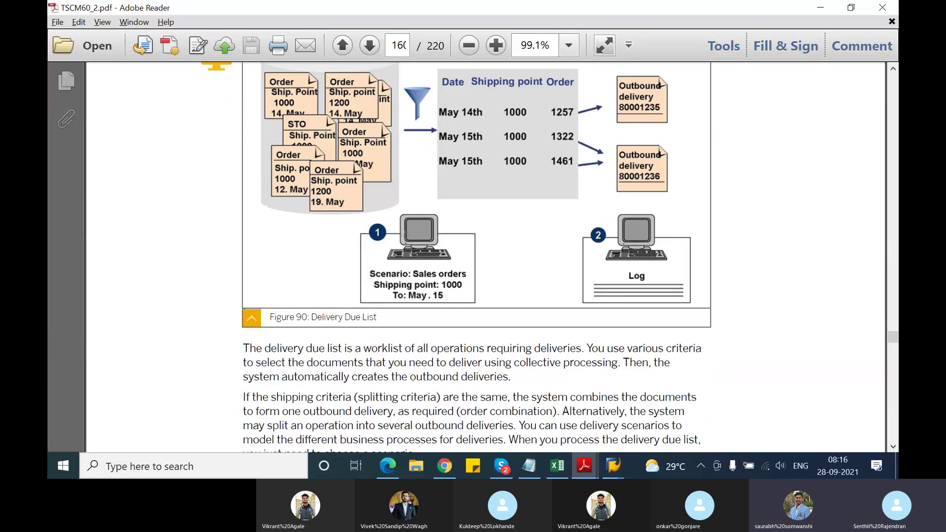
scroll(404, 229, "down", 10)
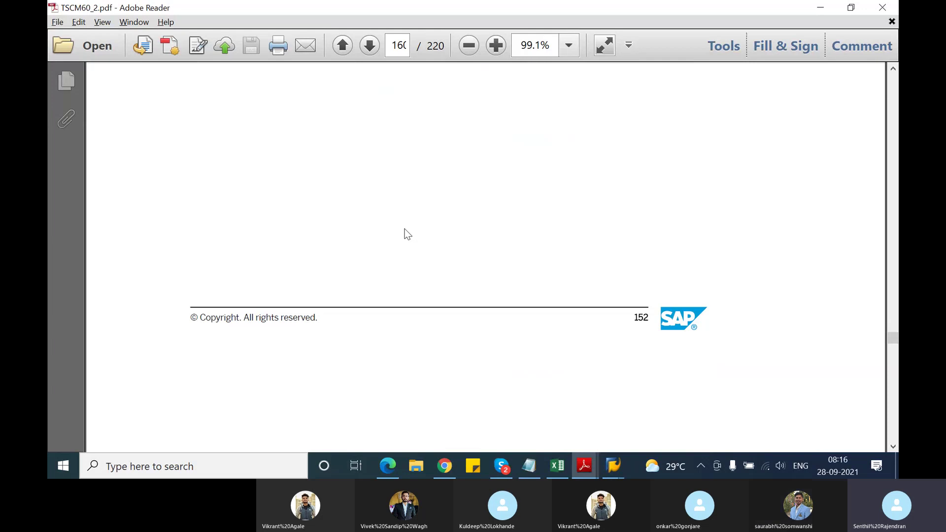
Examine the delivery scenarios, the selection and display of the delivery due list, and the rules for determining the picking location
scroll(404, 228, "down", 3)
scroll(404, 234, "down", 10)
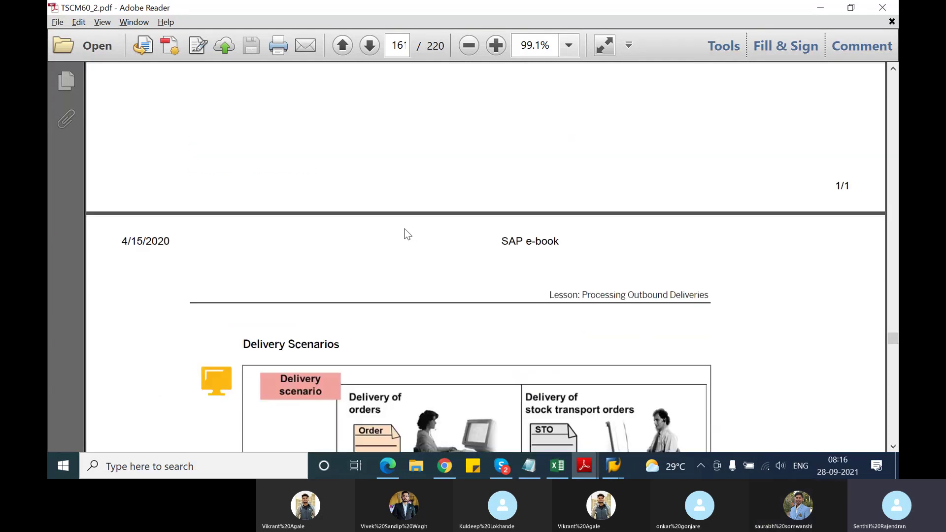
scroll(404, 228, "down", 10)
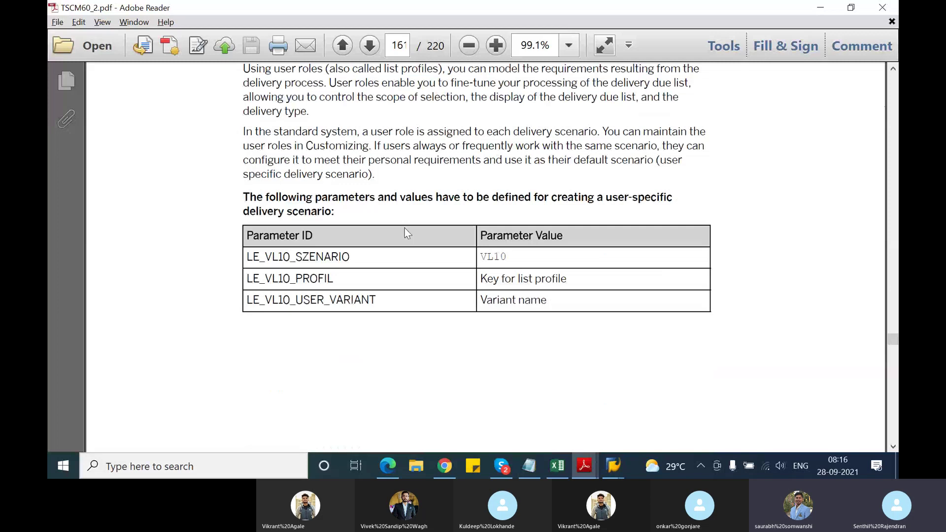
scroll(405, 230, "down", 10)
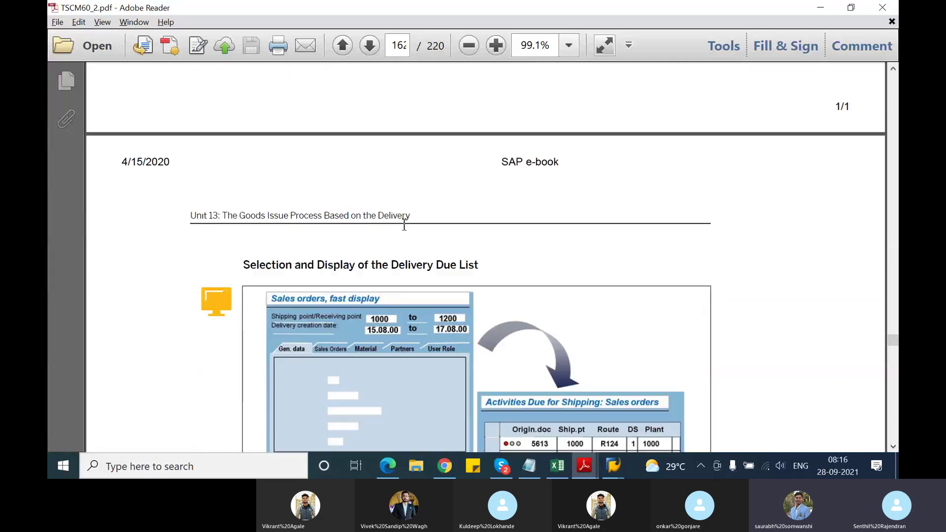
scroll(404, 226, "down", 10)
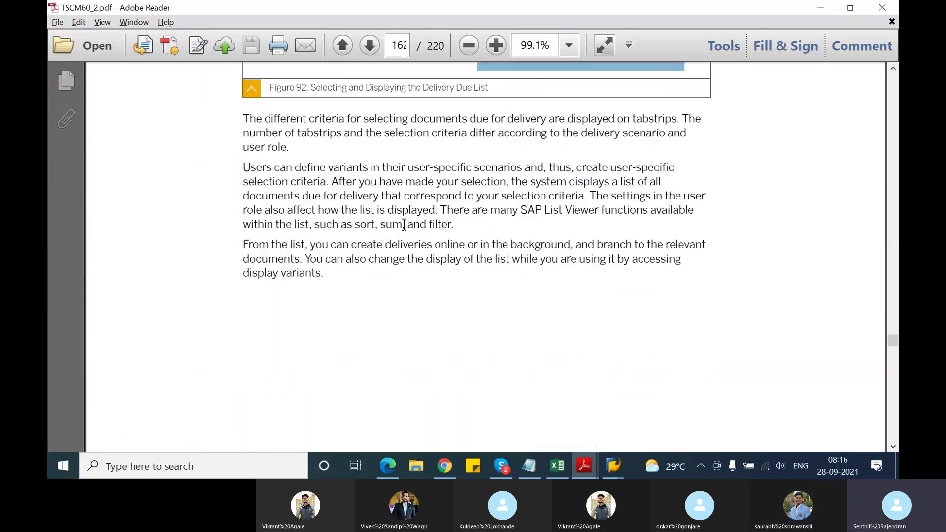
scroll(404, 226, "down", 10)
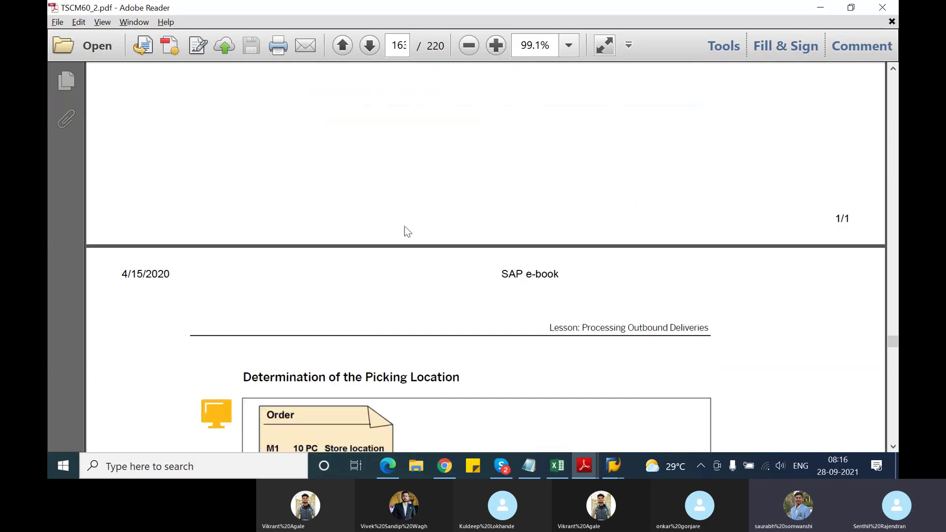
scroll(404, 226, "down", 10)
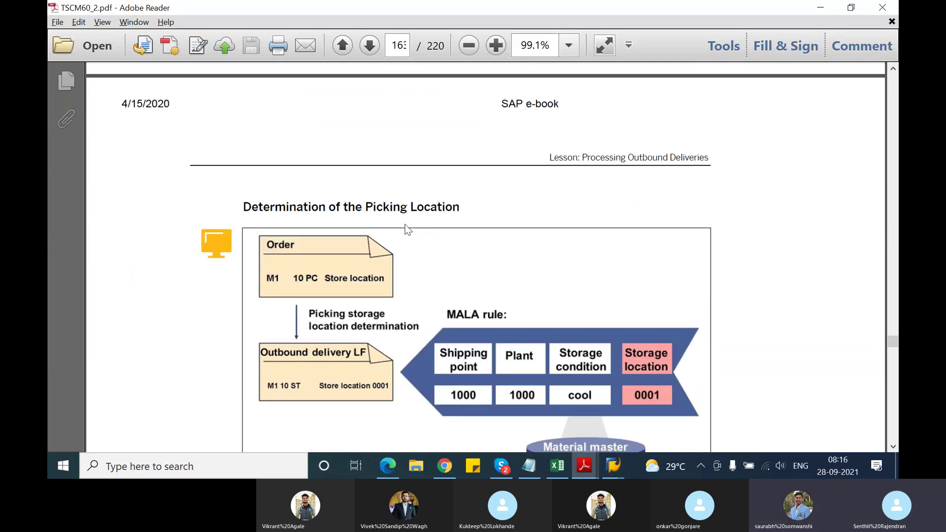
scroll(405, 223, "down", 8)
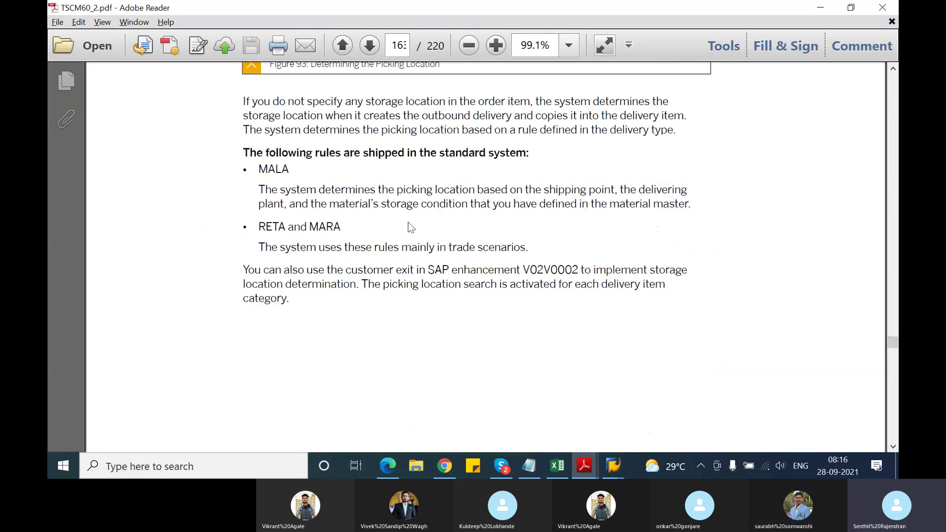
Examine door and staging area determination, outbound delivery changes and shipping output, up to the outbound delivery monitor page
scroll(408, 223, "down", 15)
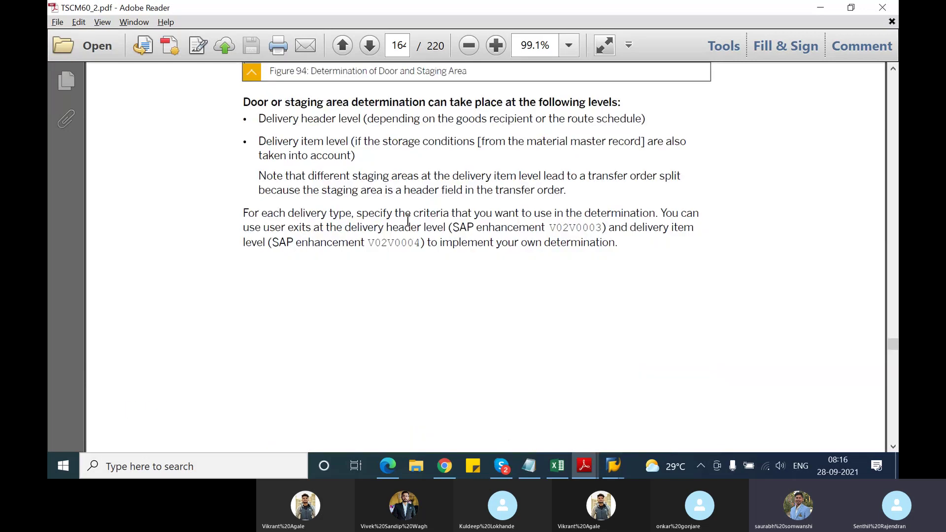
scroll(408, 223, "down", 10)
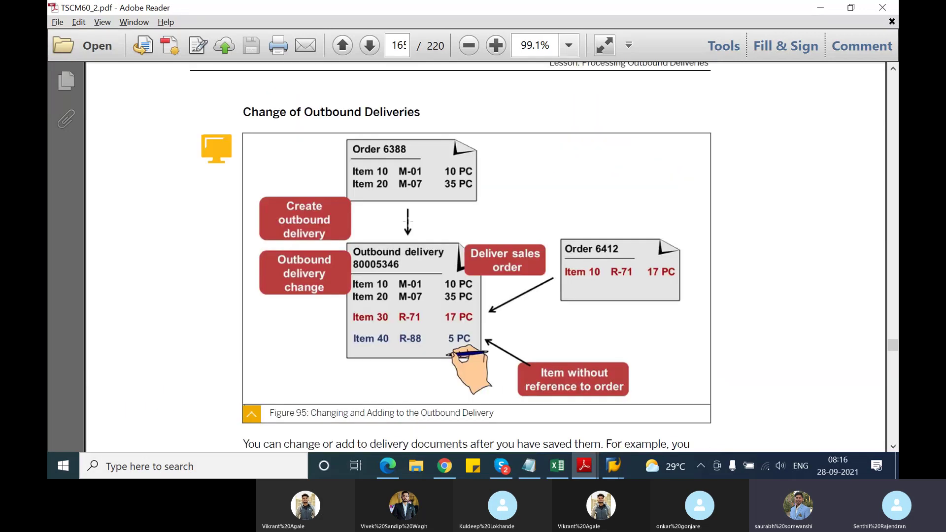
scroll(408, 223, "down", 10)
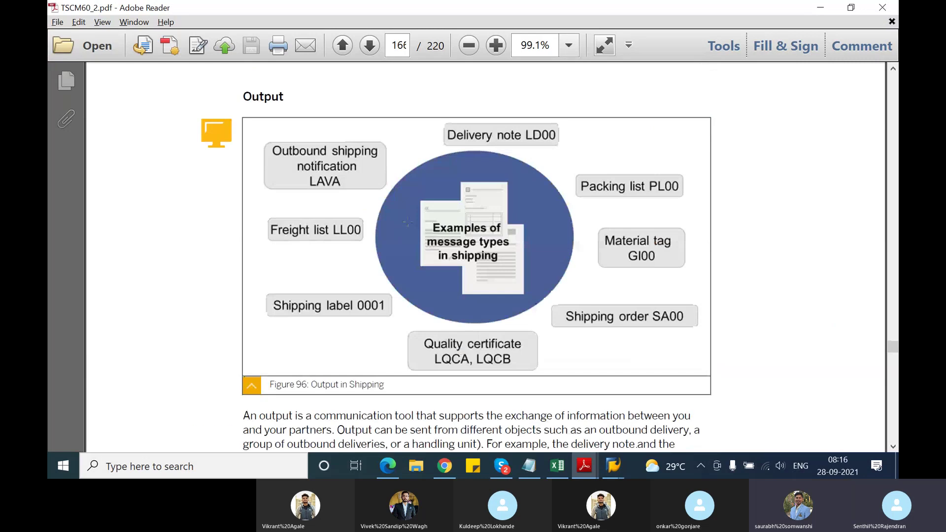
scroll(408, 222, "down", 10)
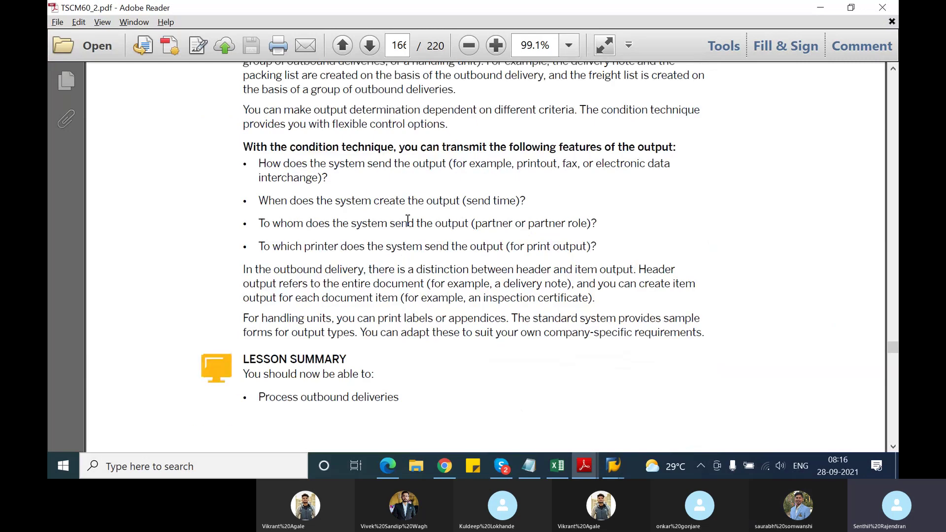
scroll(408, 222, "down", 8)
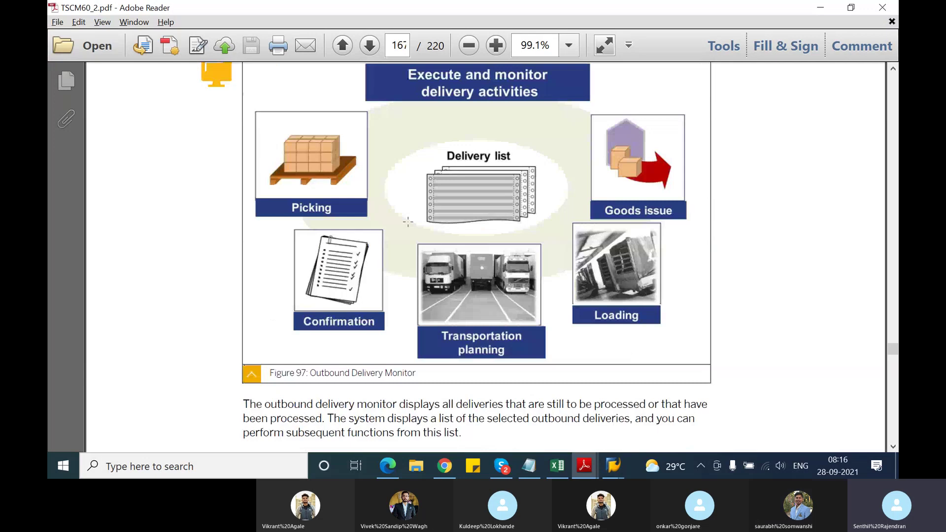
Examine the rest of the outbound delivery monitor lesson and the Unit 13 learning assessment questions and answers
scroll(408, 222, "down", 10)
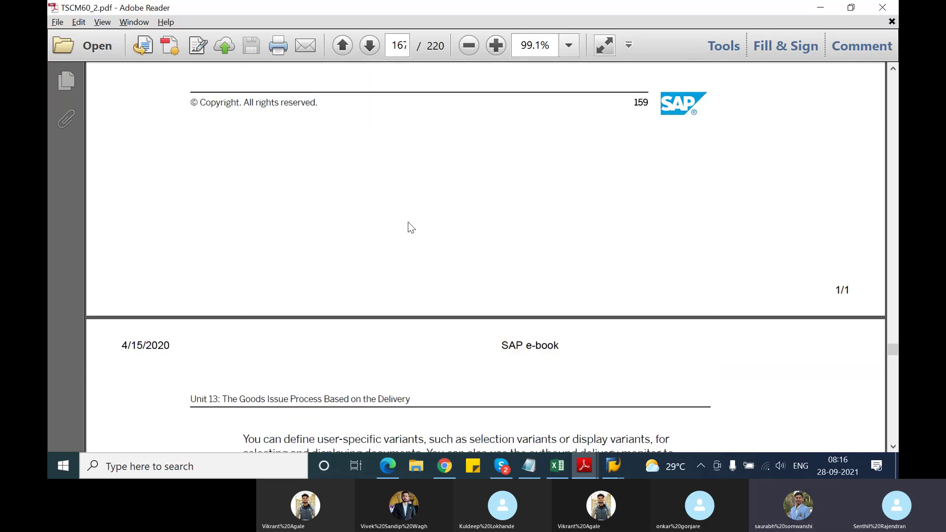
key("Right")
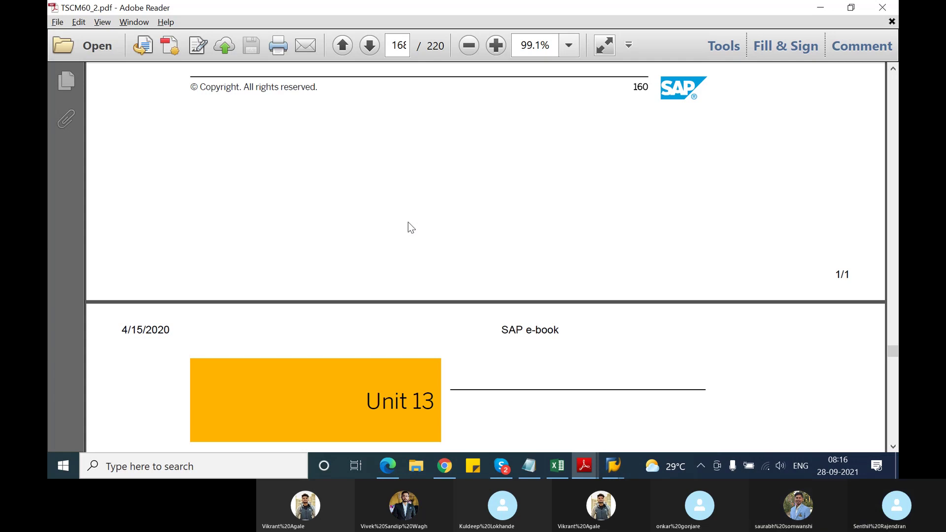
scroll(408, 222, "down", 10)
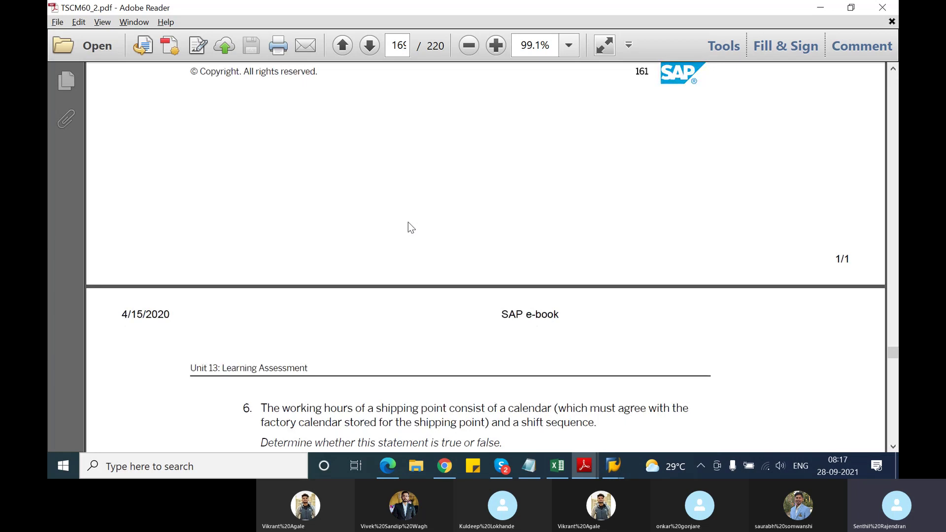
scroll(408, 227, "down", 20)
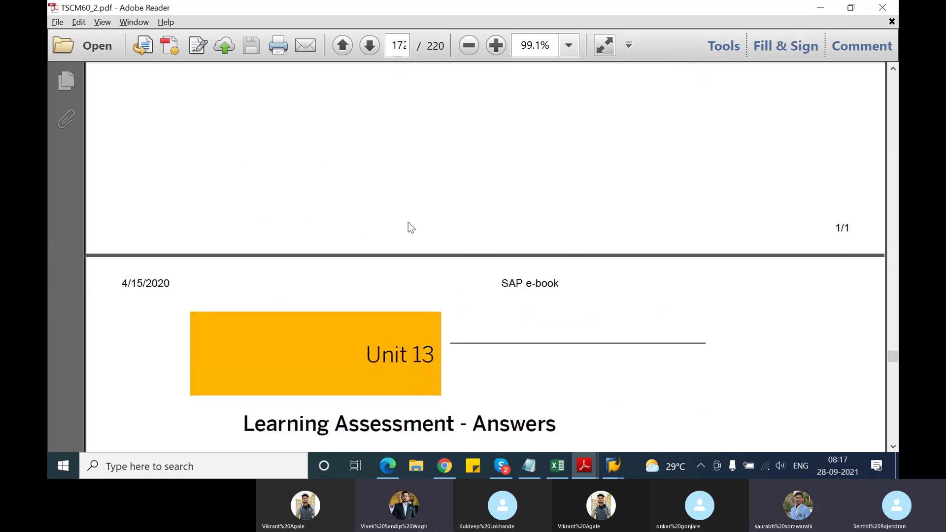
scroll(408, 227, "down", 20)
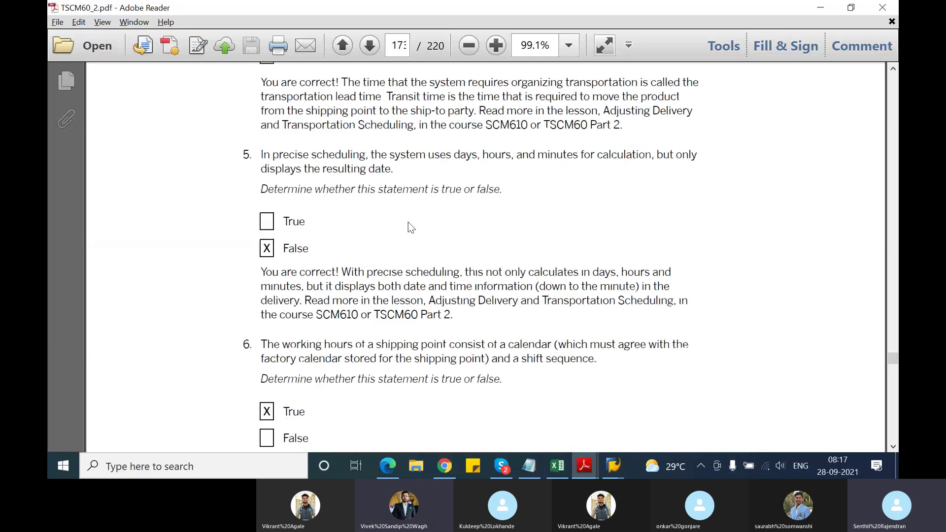
scroll(407, 227, "down", 20)
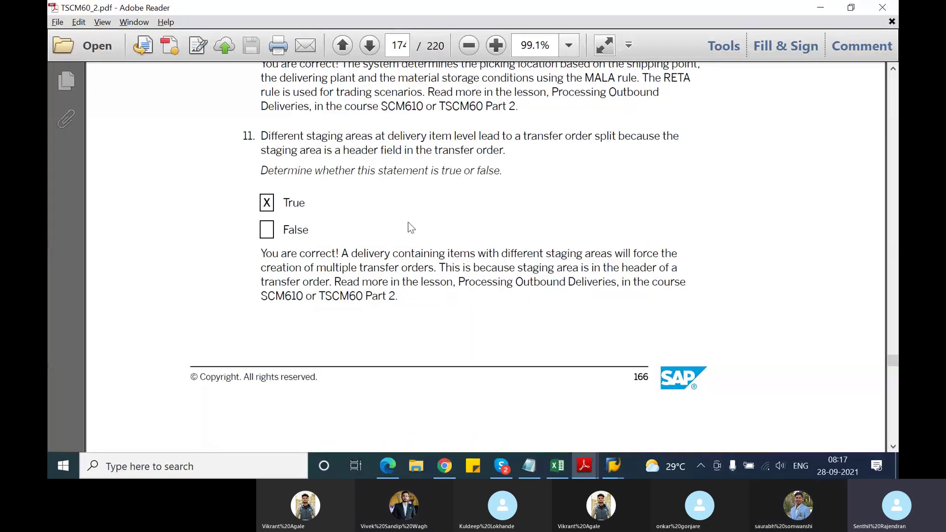
scroll(408, 223, "down", 15)
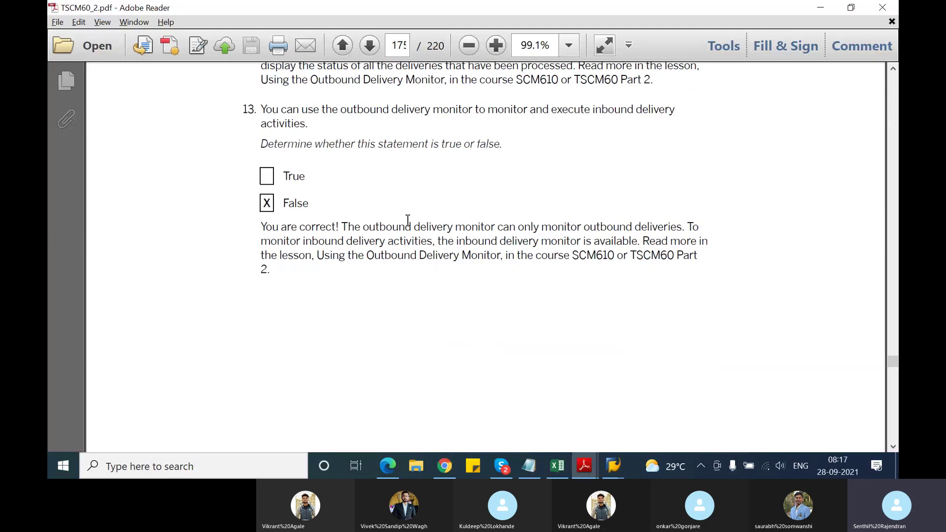
scroll(408, 222, "up", 15)
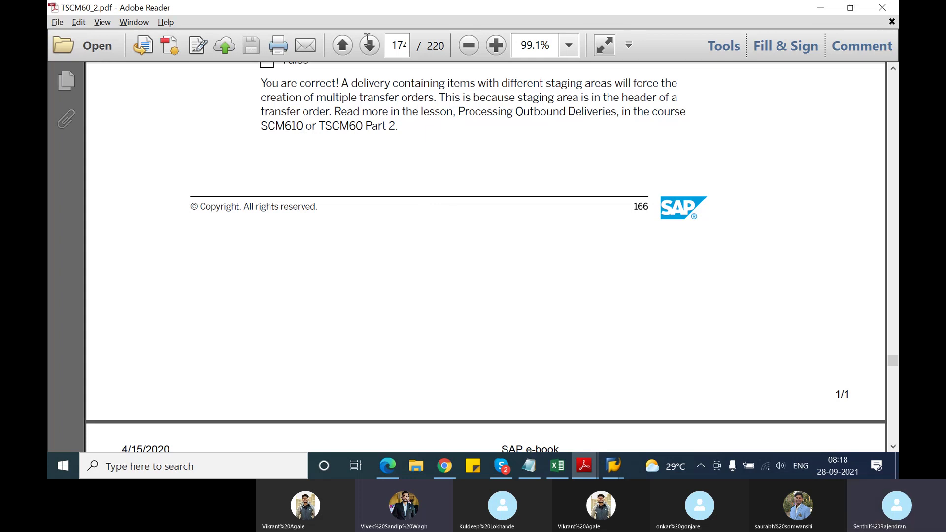
left_click(502, 465)
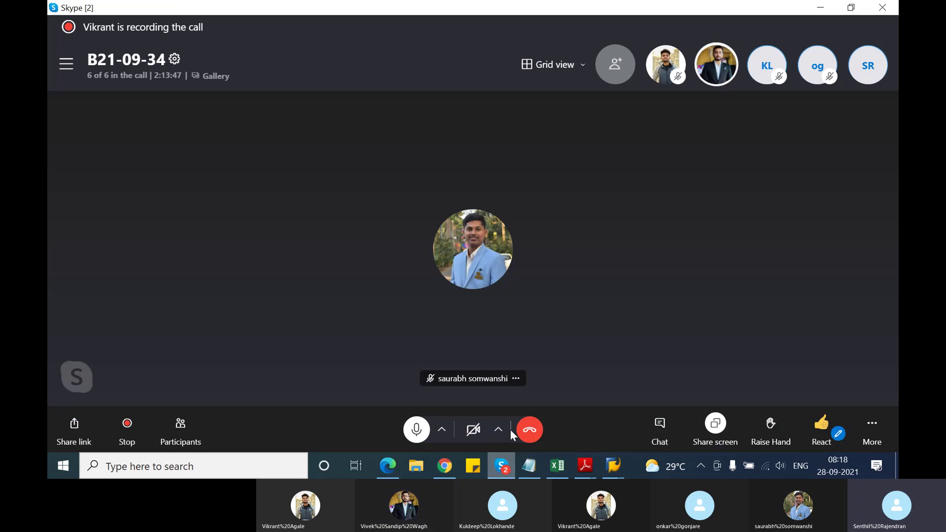
left_click(715, 423)
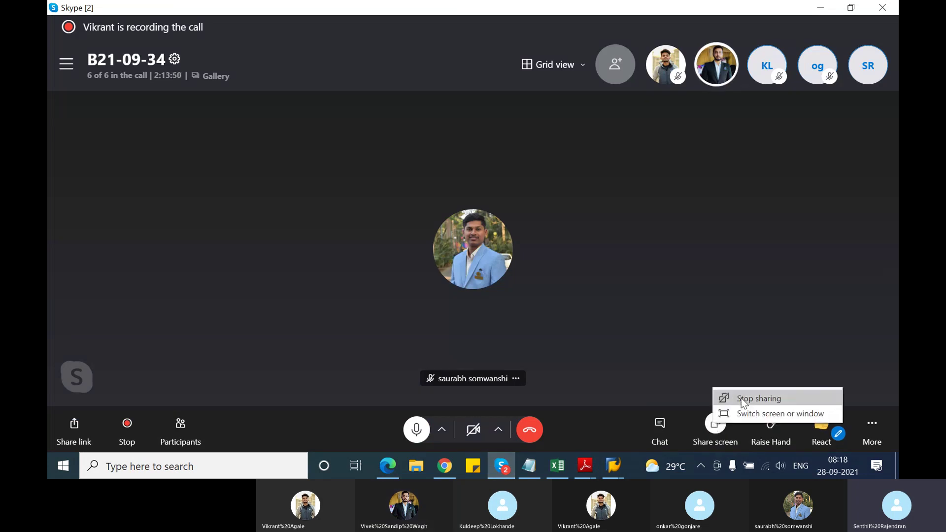
left_click(744, 400)
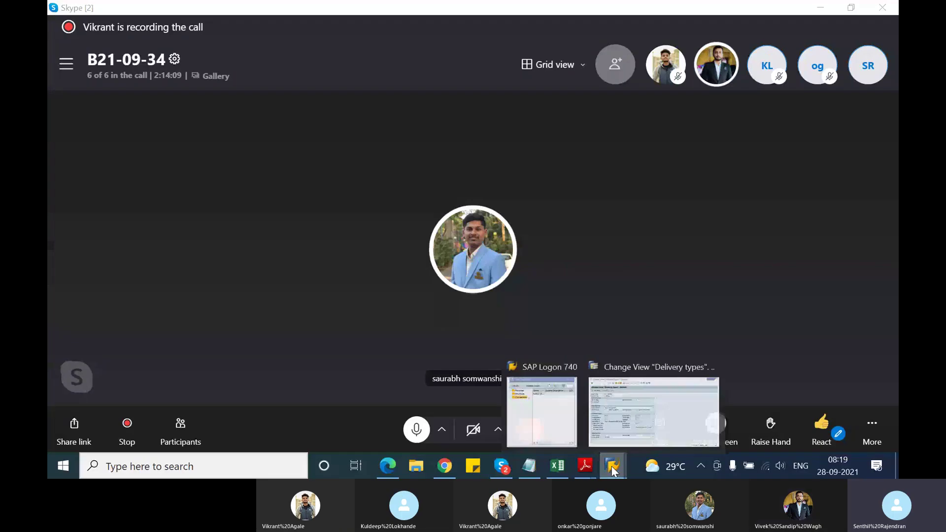
Switch to the SAP session showing delivery types and start the customer display transaction VD03
left_click(623, 408)
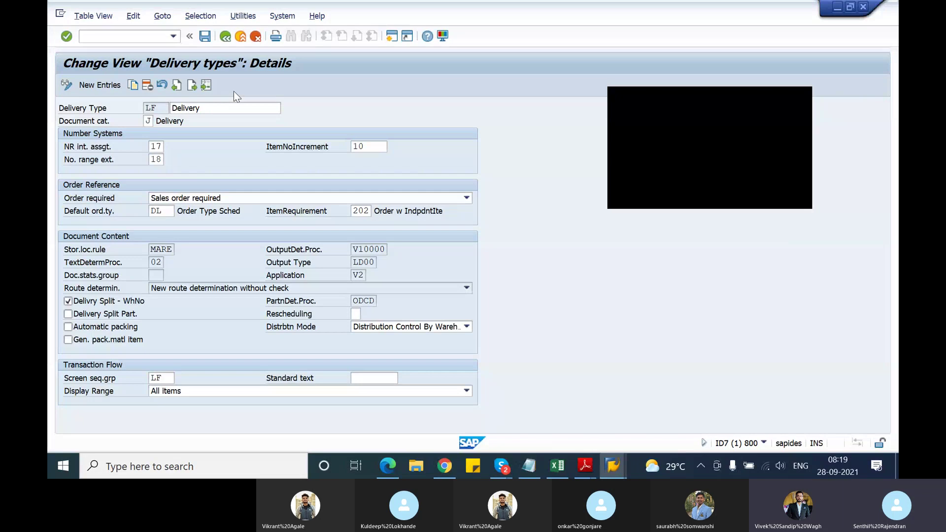
left_click(83, 36)
type("/nvd0")
key("Return")
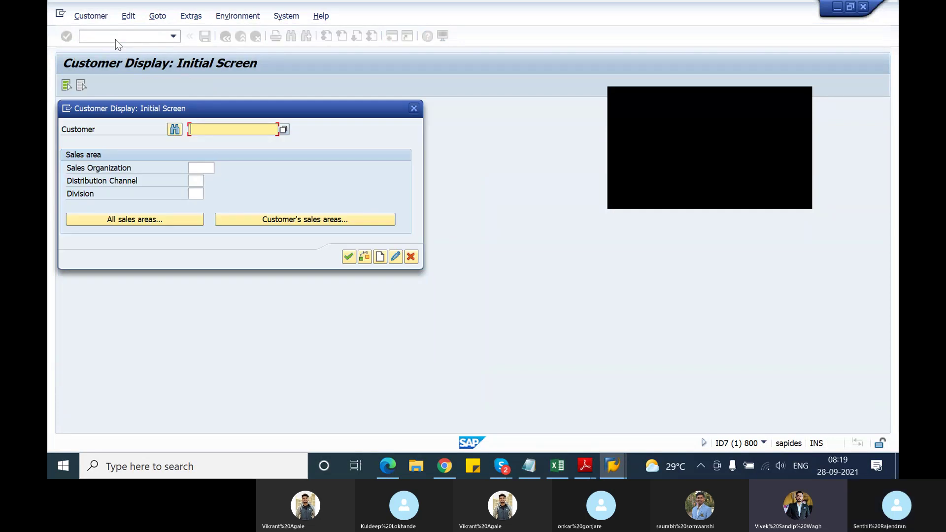
Display the general data of the Jaspers Computers customer for sales area 1000, 10, 00, and leave the customer display
type("T-")
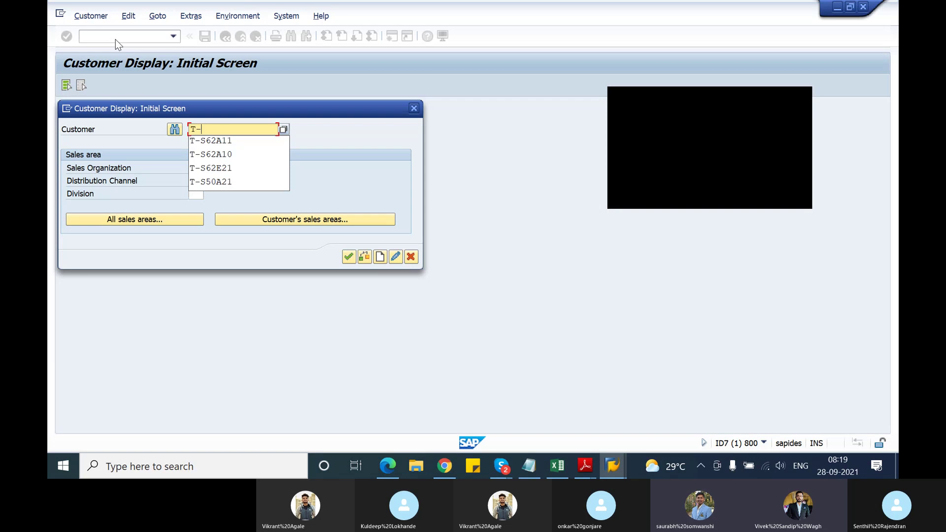
type("S62C")
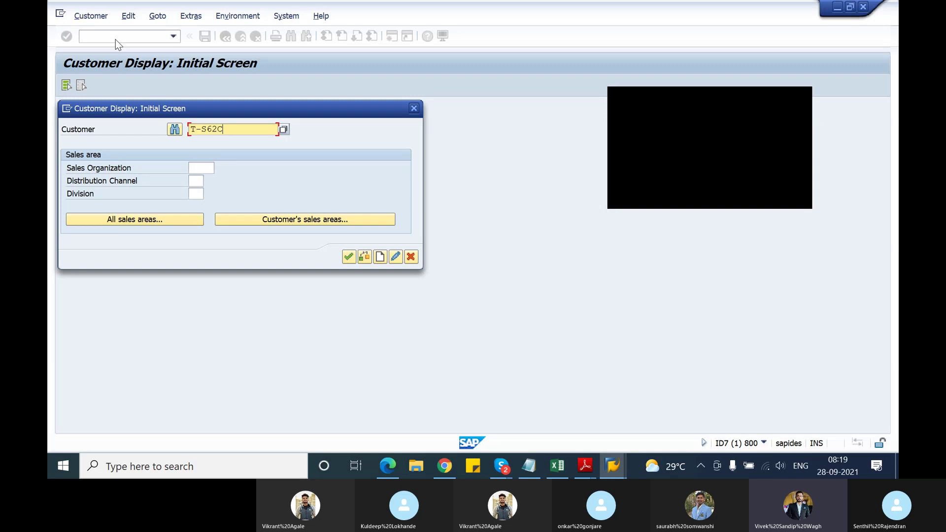
type("10")
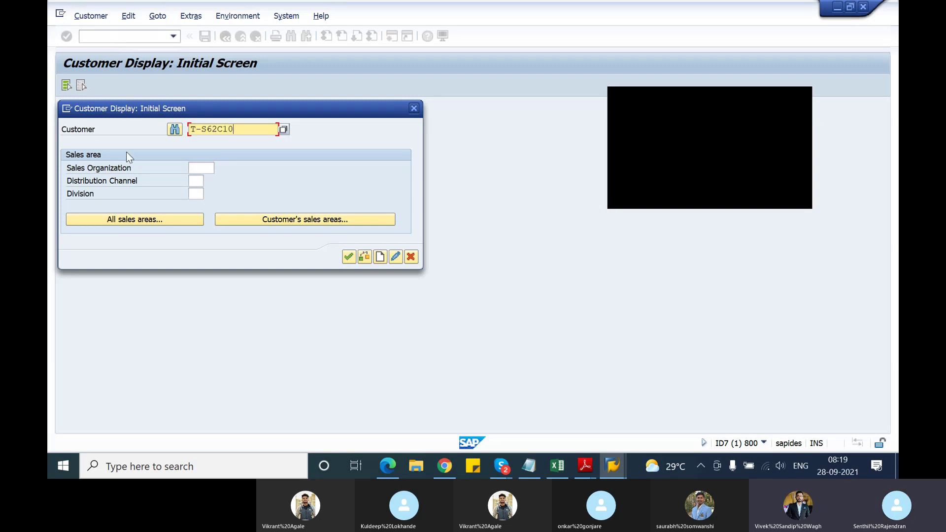
left_click(283, 221)
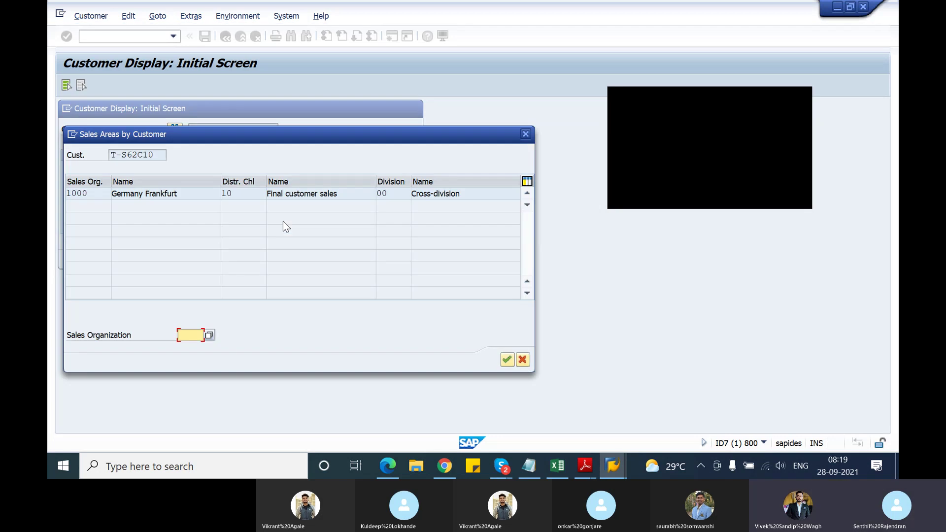
double_click(102, 193)
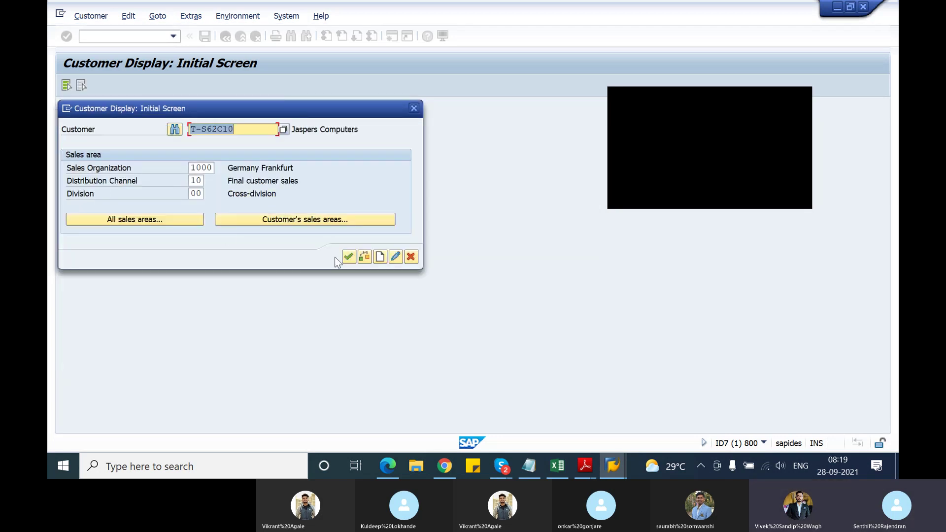
left_click(349, 257)
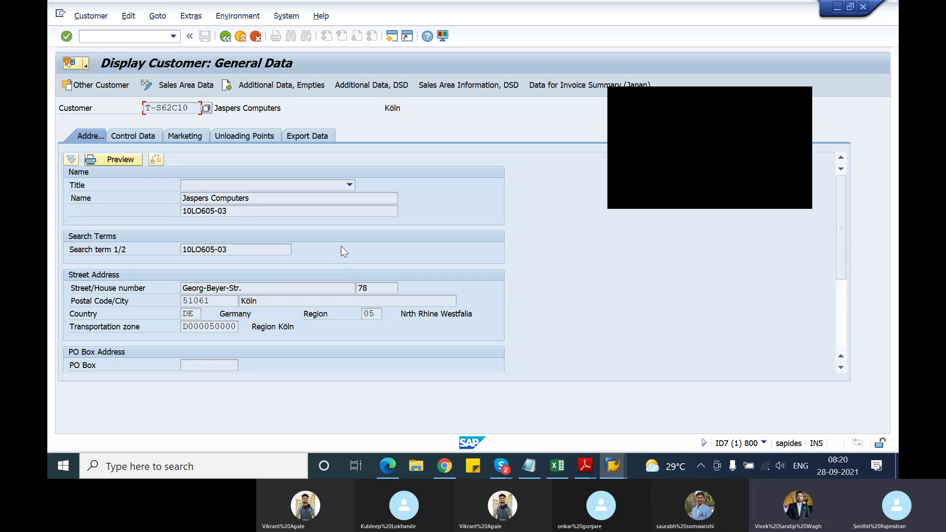
left_click(225, 35)
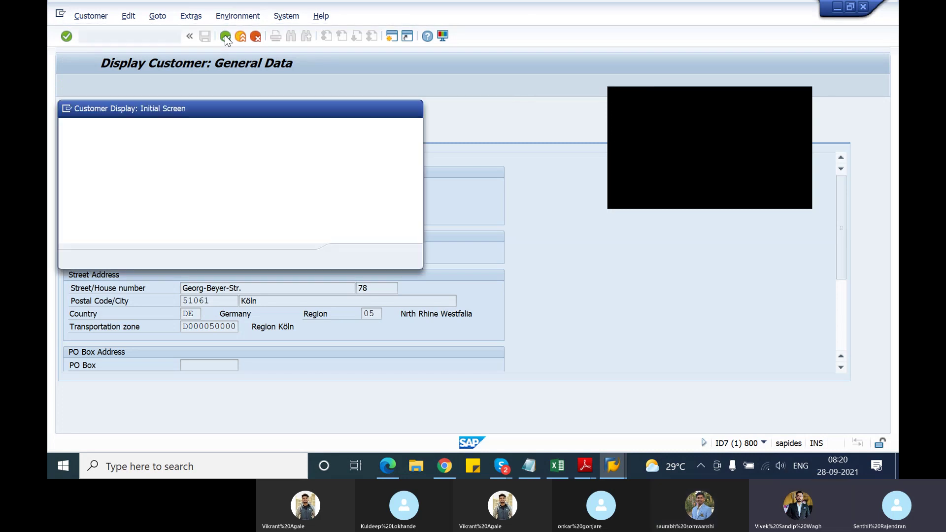
left_click(414, 106)
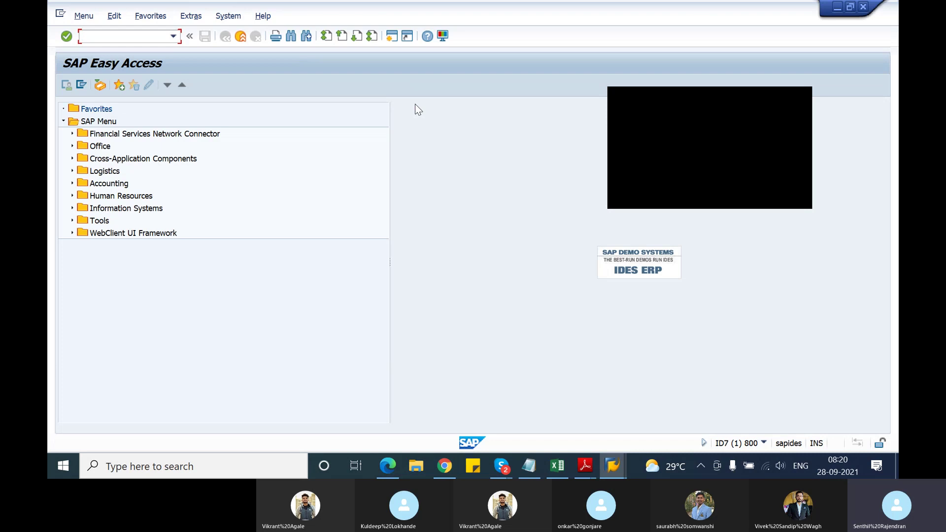
left_click(799, 99)
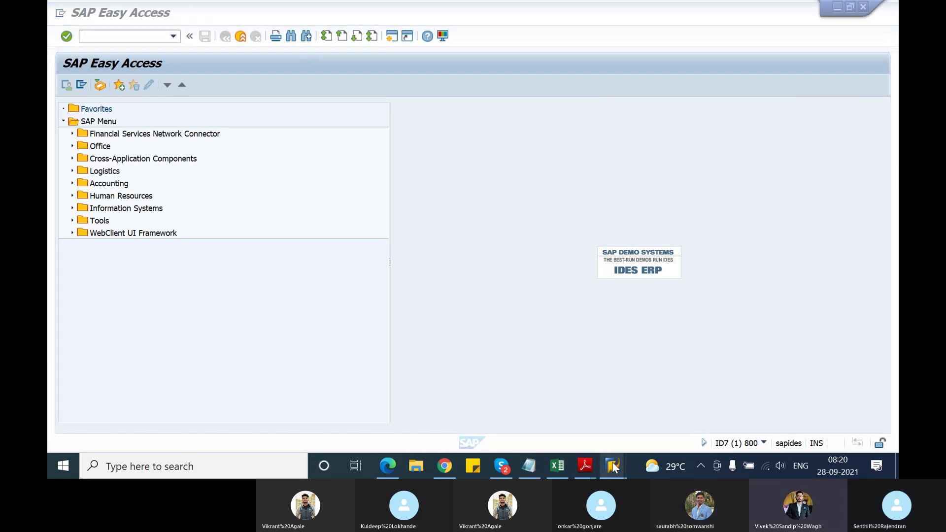
mouse_move(502, 464)
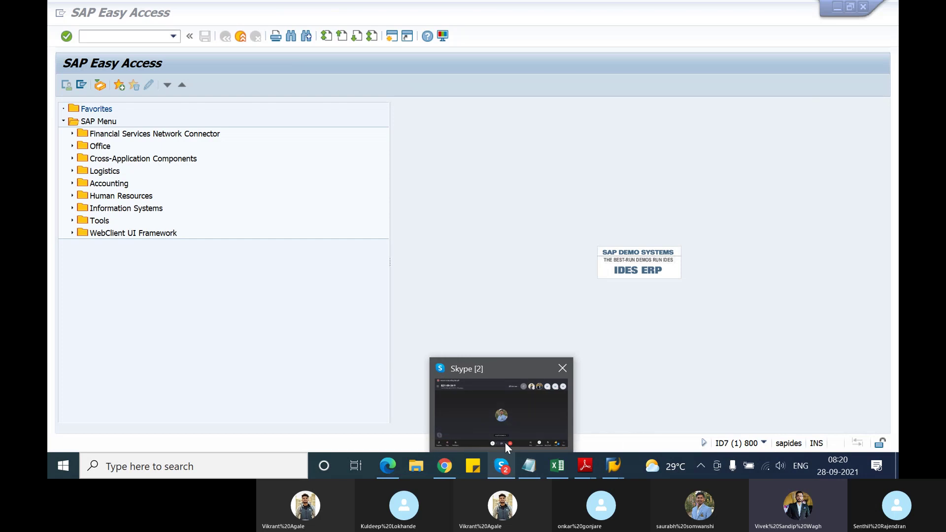
left_click(512, 420)
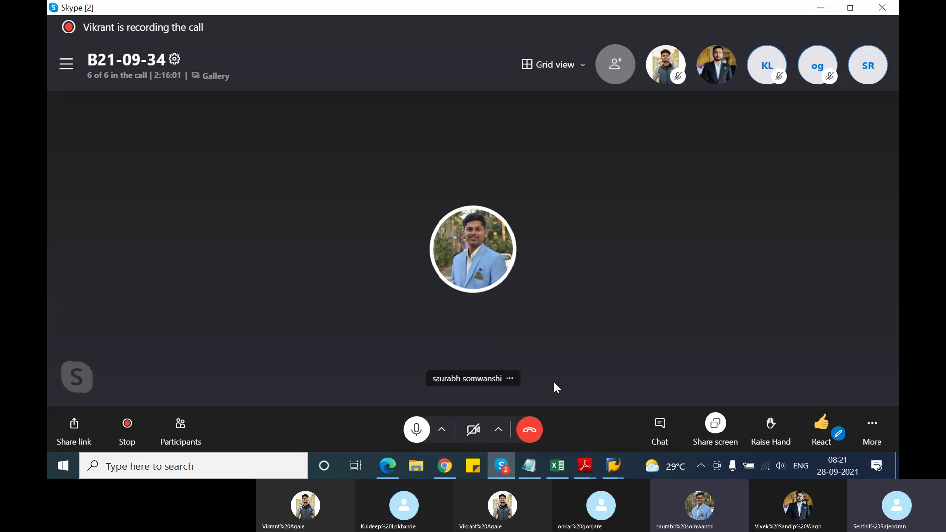
Return to SAP Easy Access, open the customer display transaction VD03 and close it without displaying a customer
left_click(613, 465)
left_click(626, 427)
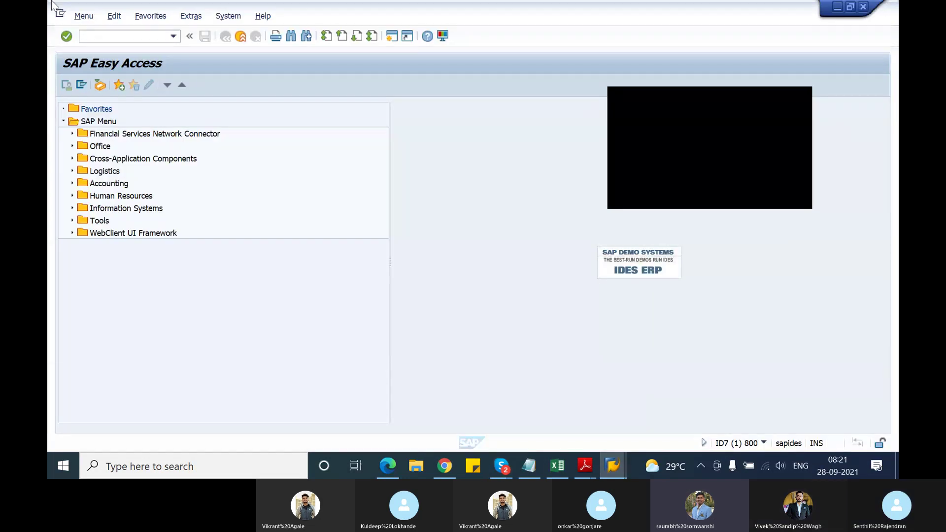
type("vd03")
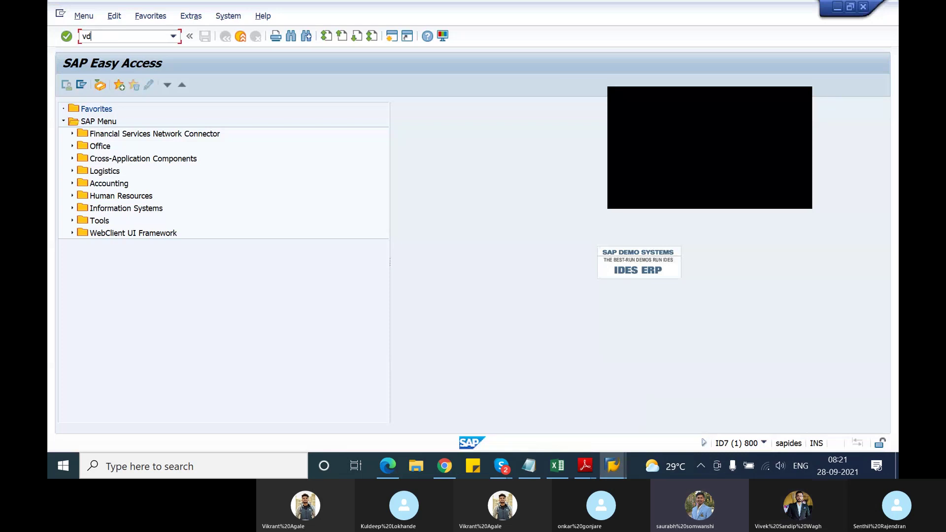
key("Return")
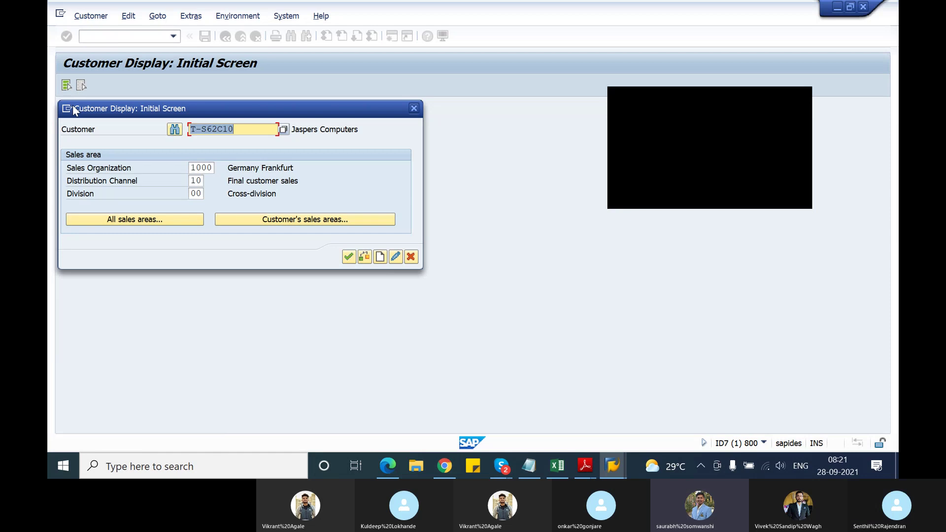
left_click(414, 107)
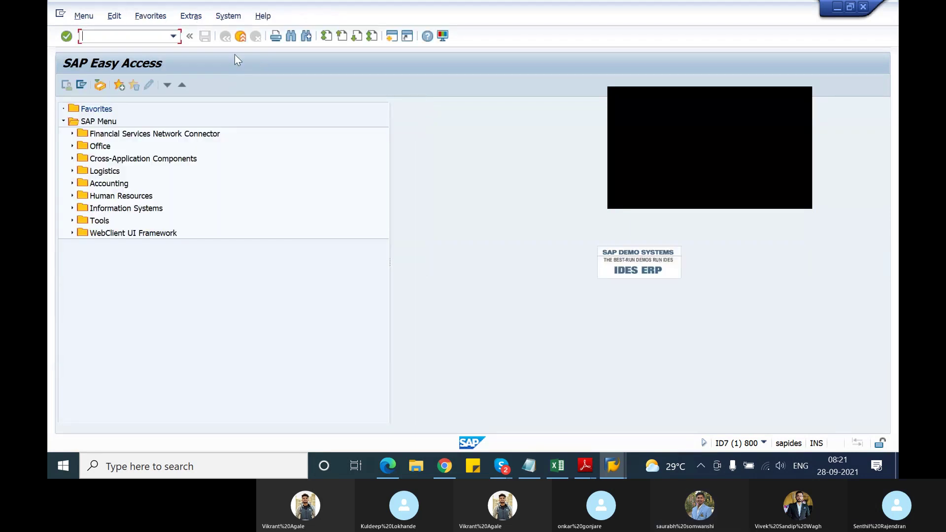
Start transaction SPRO and open the SAP Reference IMG
type("pro")
key("BackSpace")
key("BackSpace")
type("spro")
key("Return")
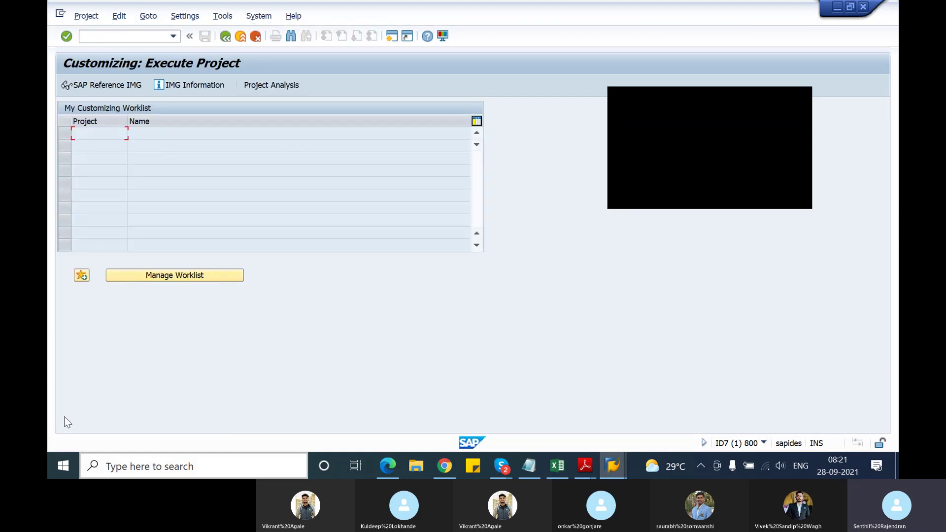
left_click(120, 88)
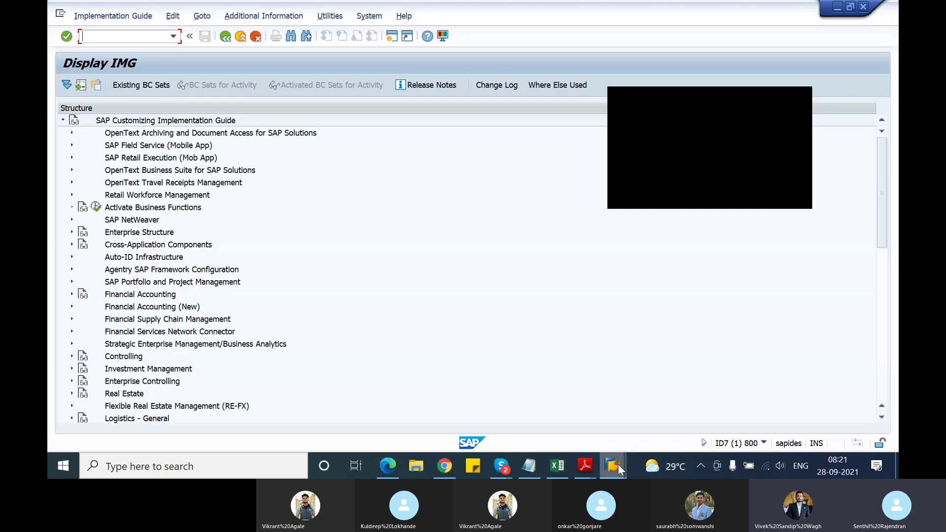
Switch to the Skype call, stop sharing the screen and bring up the SAP Easy Access window
mouse_move(617, 464)
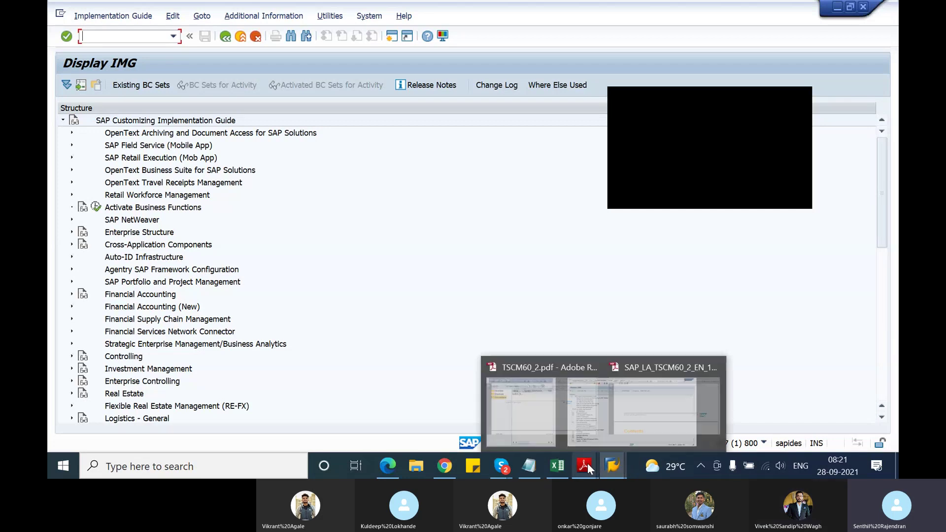
mouse_move(501, 466)
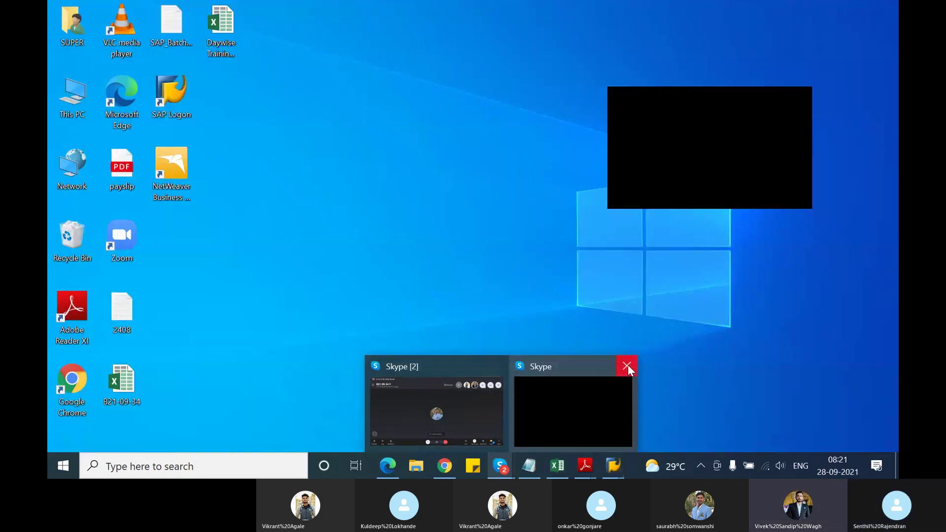
left_click(627, 365)
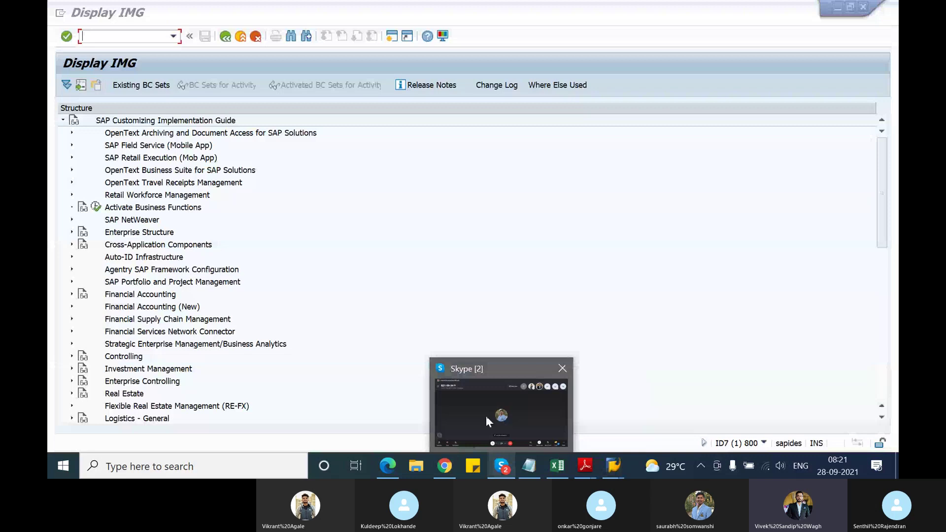
left_click(455, 413)
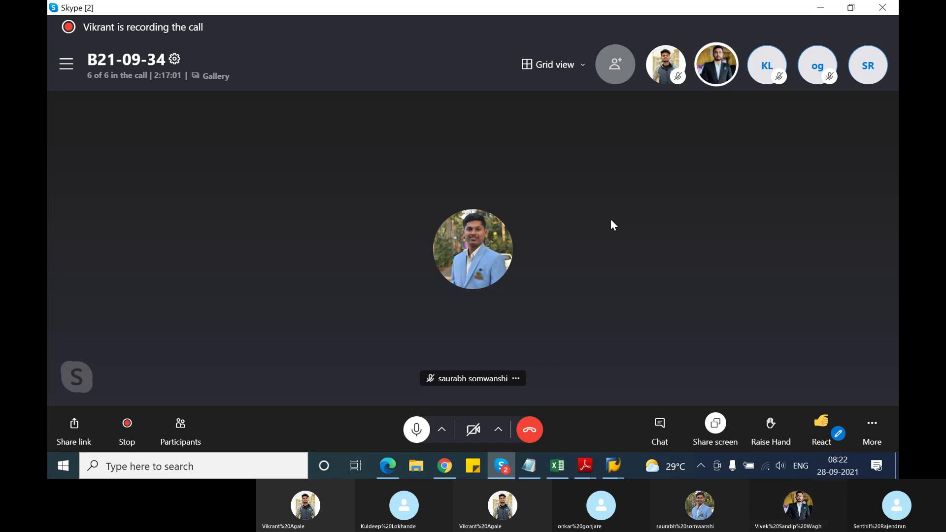
left_click(715, 422)
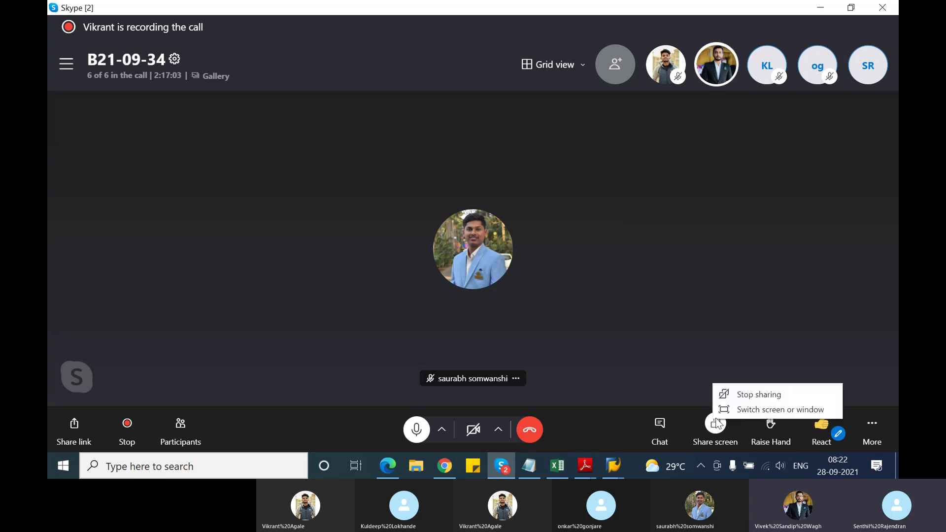
left_click(732, 393)
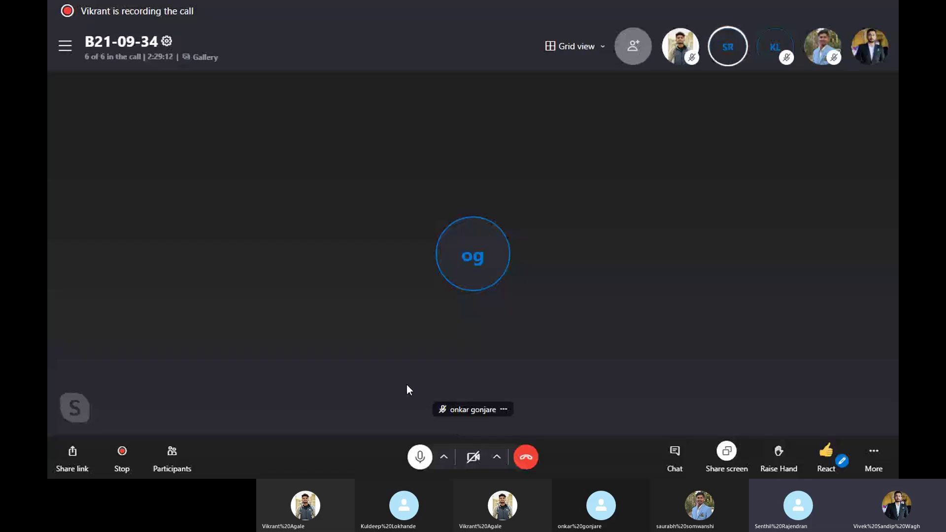
key("alt+Tab")
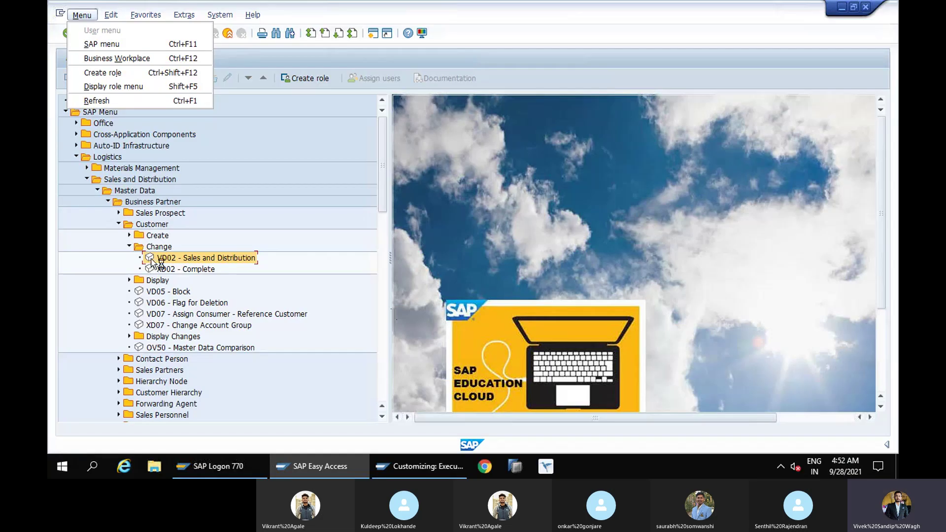
left_click(153, 259)
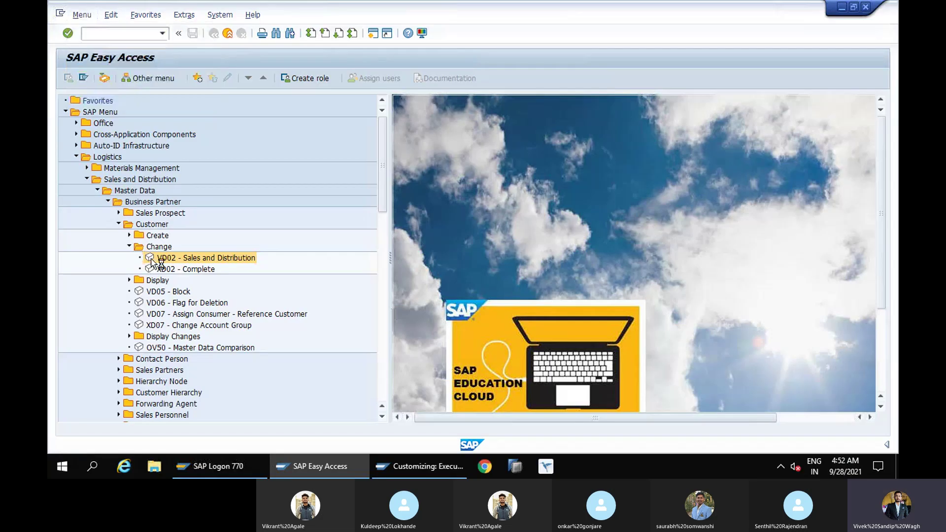
double_click(153, 259)
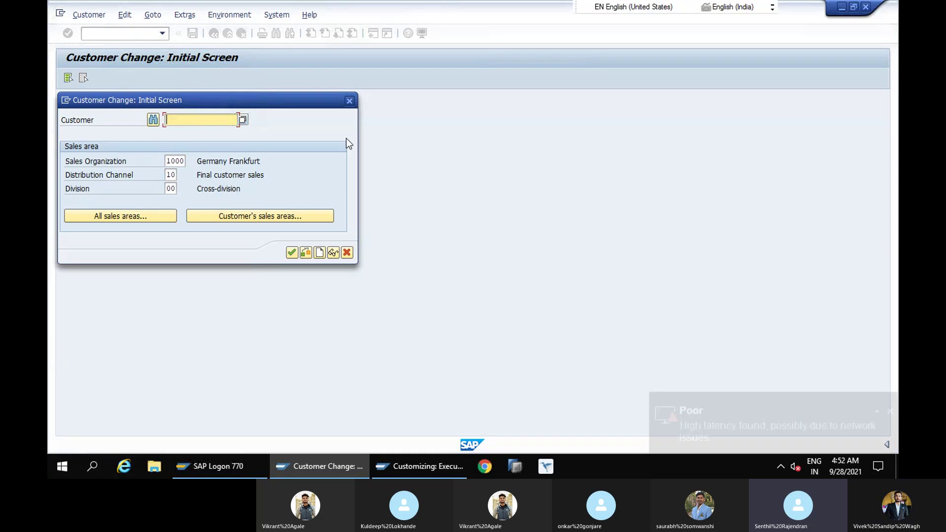
left_click(350, 100)
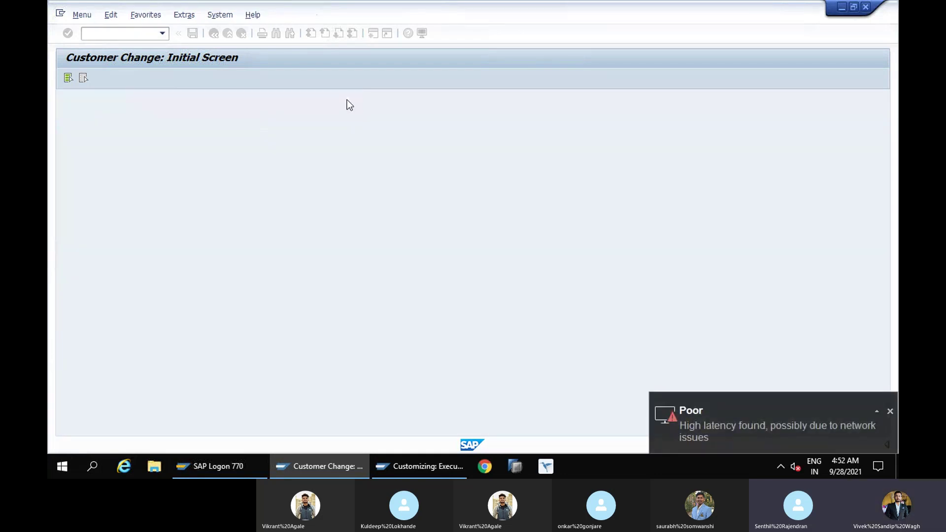
Start transaction SE16N and check the number of entries in table KNVV without any selection criteria
left_click(115, 35)
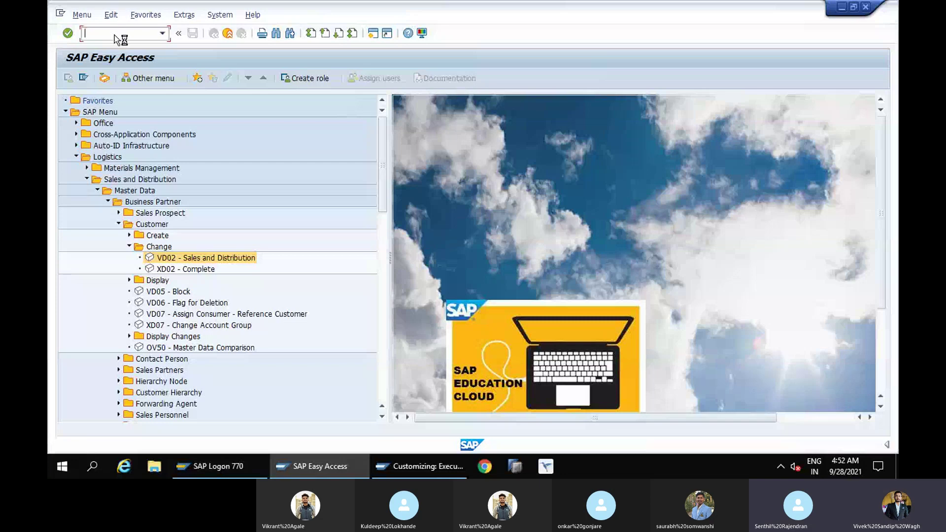
type("se16n")
key("Return")
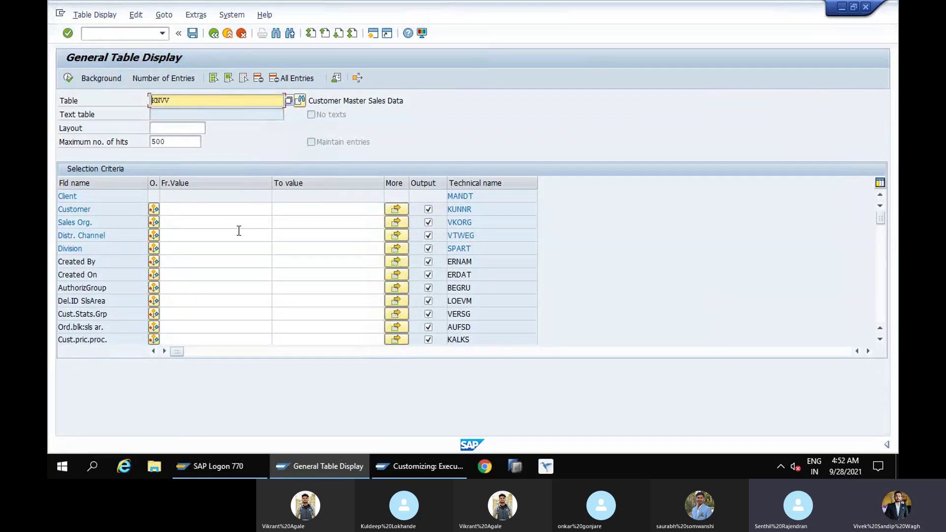
left_click(195, 210)
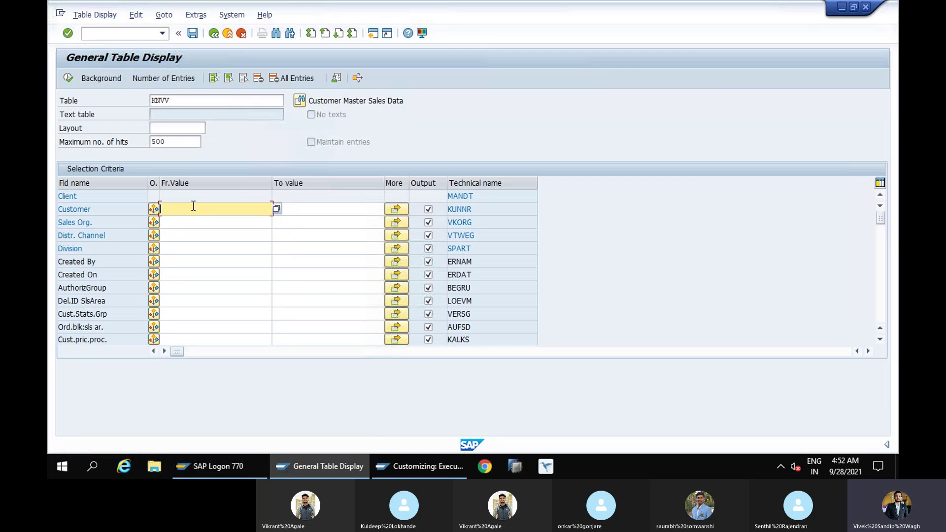
left_click(160, 78)
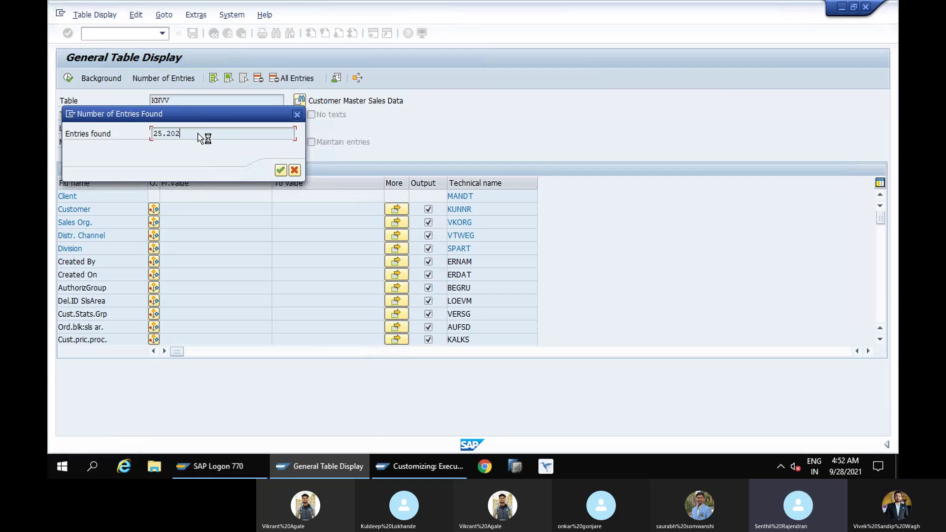
left_click(297, 114)
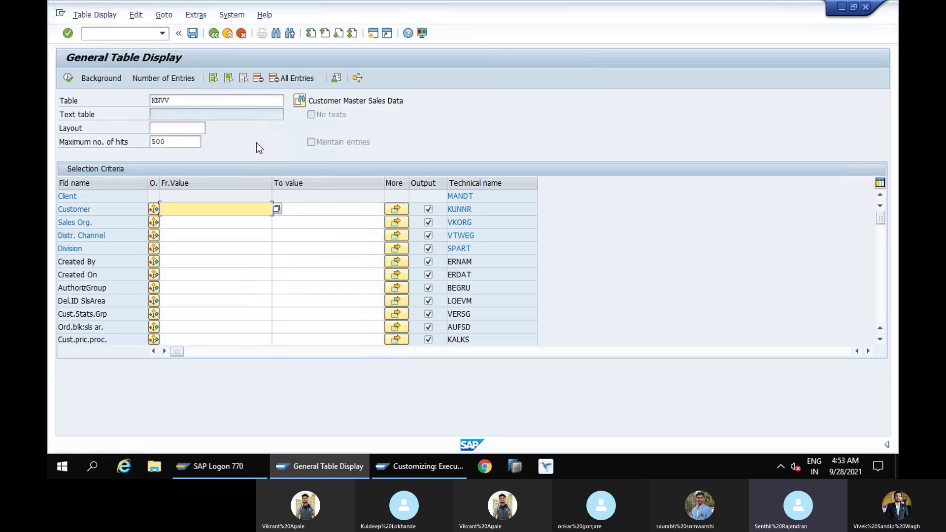
Display the KNVV entries for sales organization 1000 with the 500-hit maximum removed
left_click(203, 222)
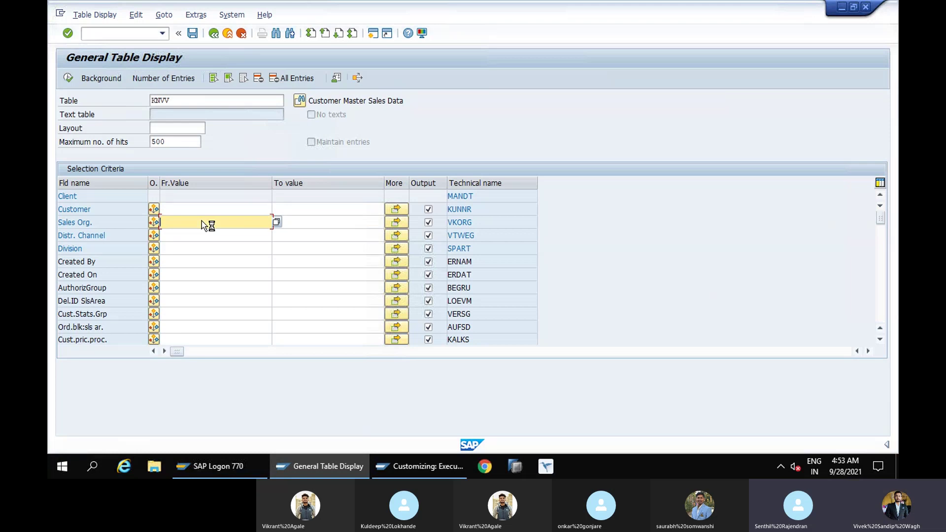
type("100")
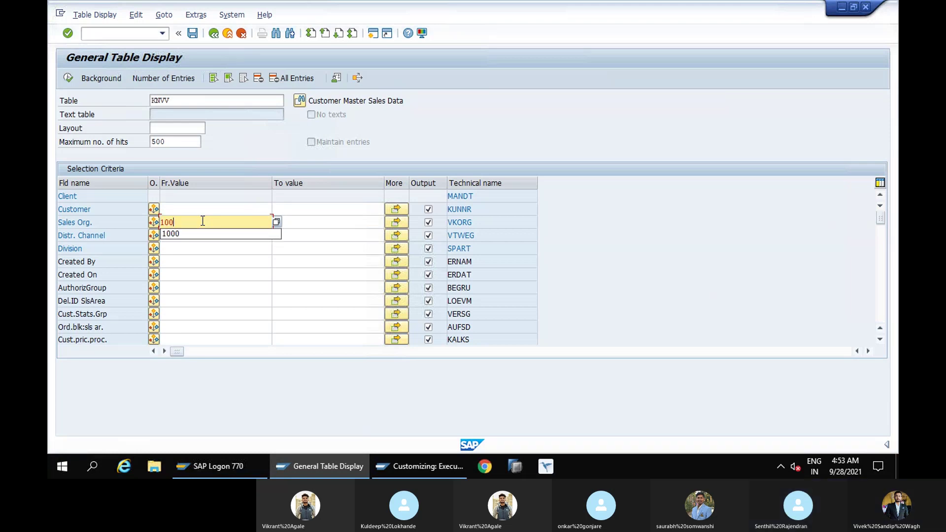
type("0")
key("Tab")
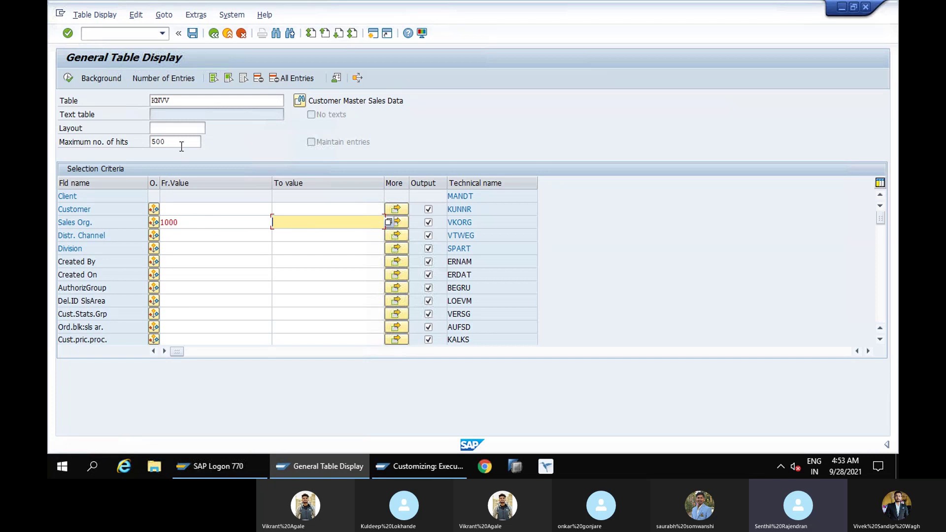
left_click_drag(141, 143, 135, 143)
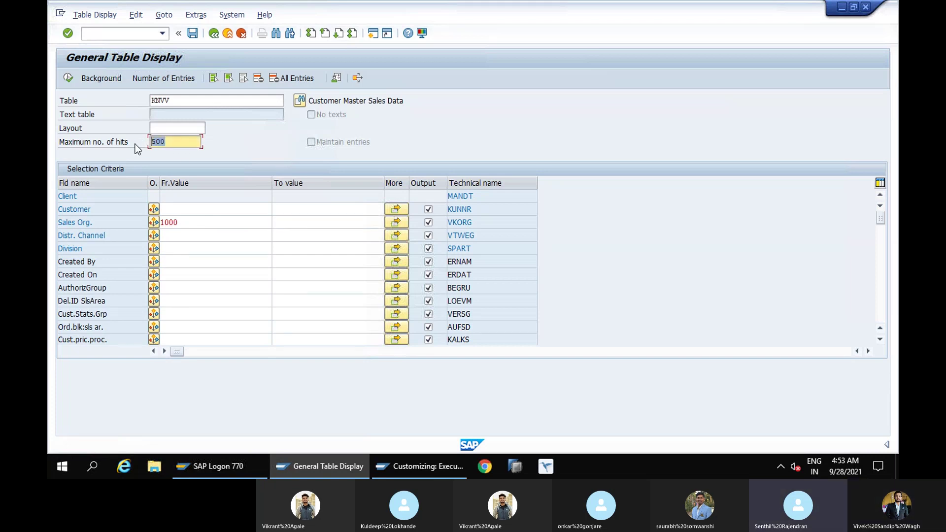
left_click(71, 80)
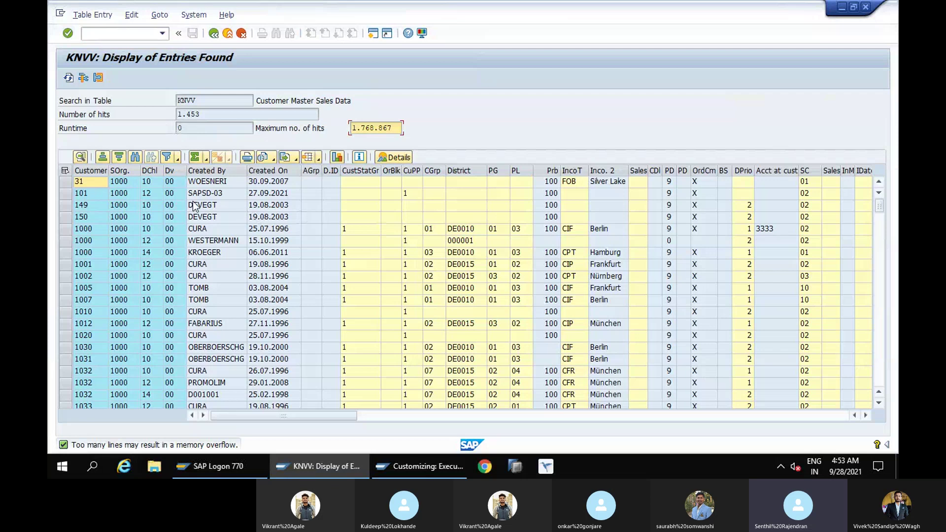
Sort the KNVV entries by customer in descending order and widen the Customer column to show full customer numbers
left_click(91, 170)
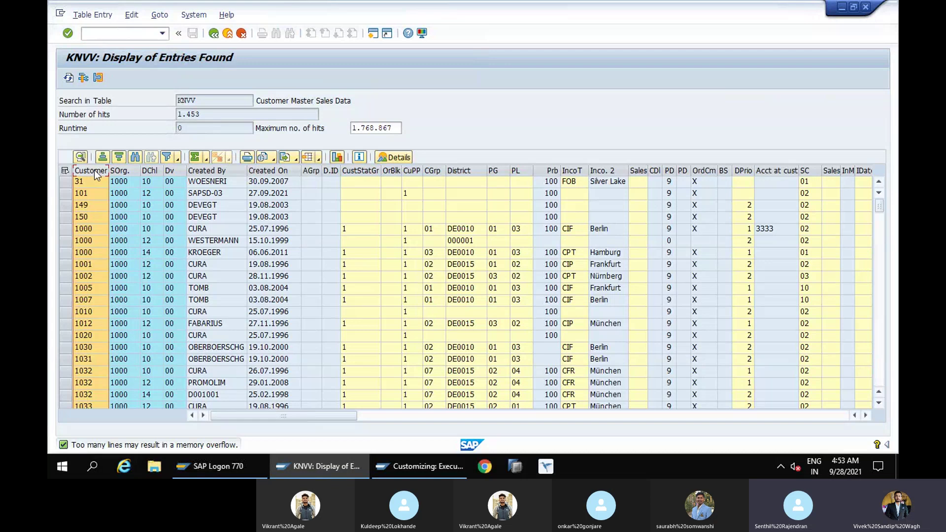
left_click(119, 158)
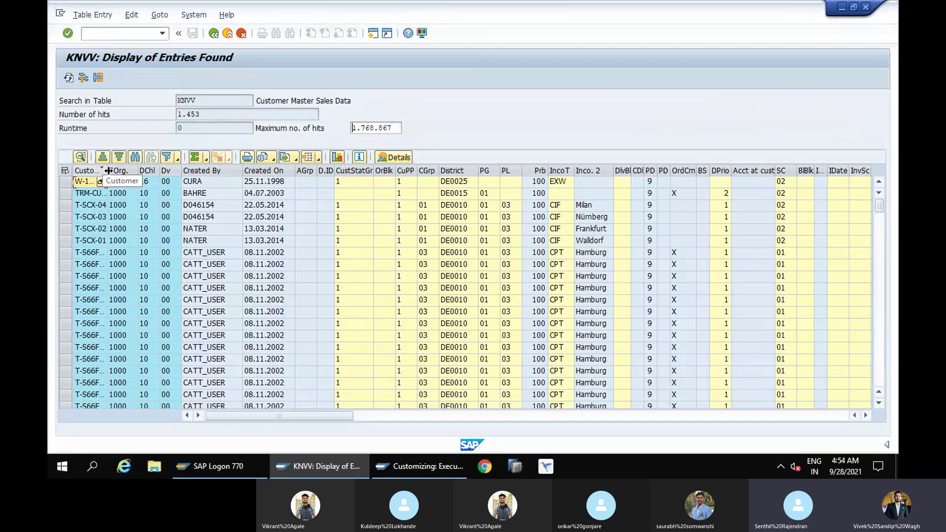
left_click_drag(110, 171, 133, 171)
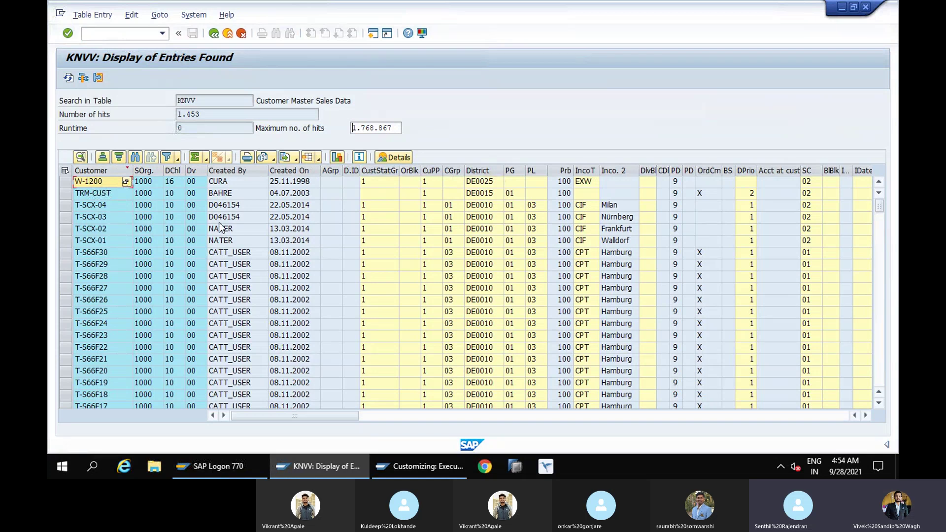
Look through the KNVV customer entries for sales organization 1000, comparing customers, creation data, districts and Incoterms
scroll(231, 237, "down", 1)
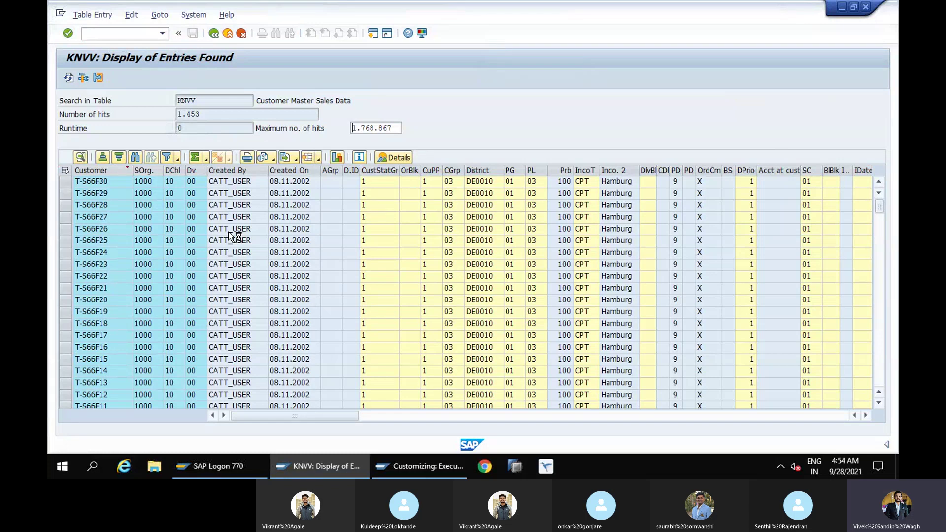
scroll(231, 238, "down", 1)
scroll(231, 238, "down", 1)
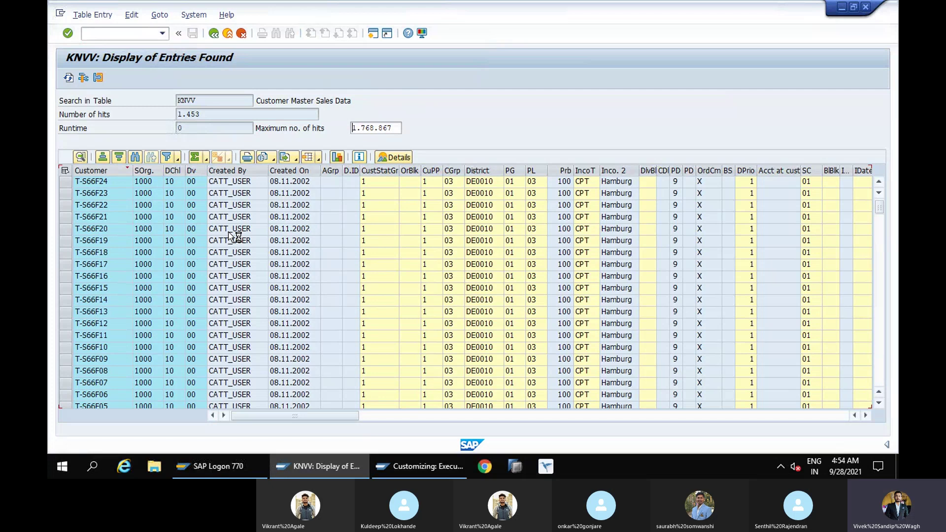
scroll(232, 238, "down", 1)
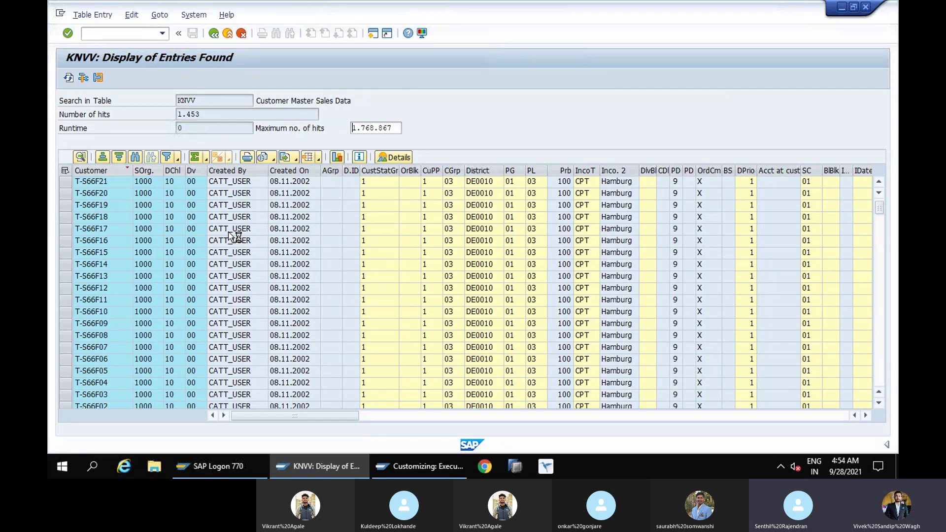
scroll(231, 238, "down", 1)
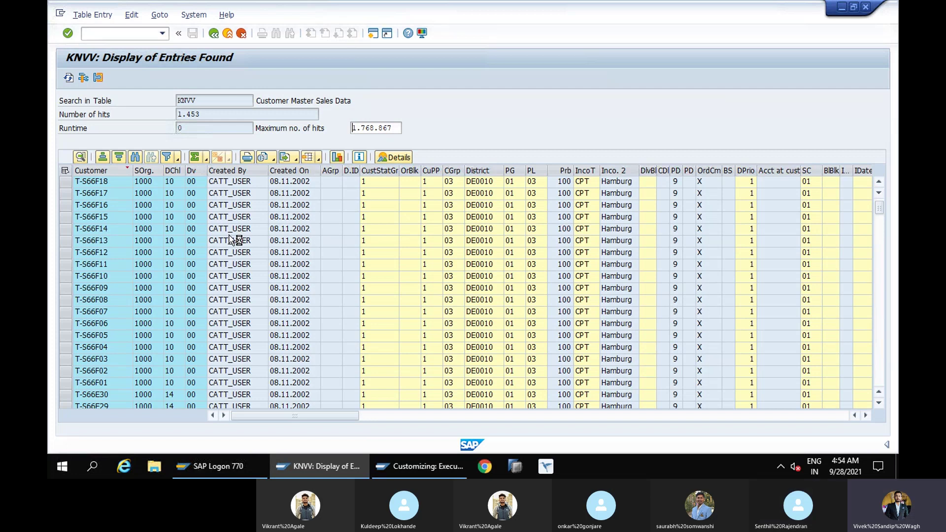
scroll(230, 238, "down", 1)
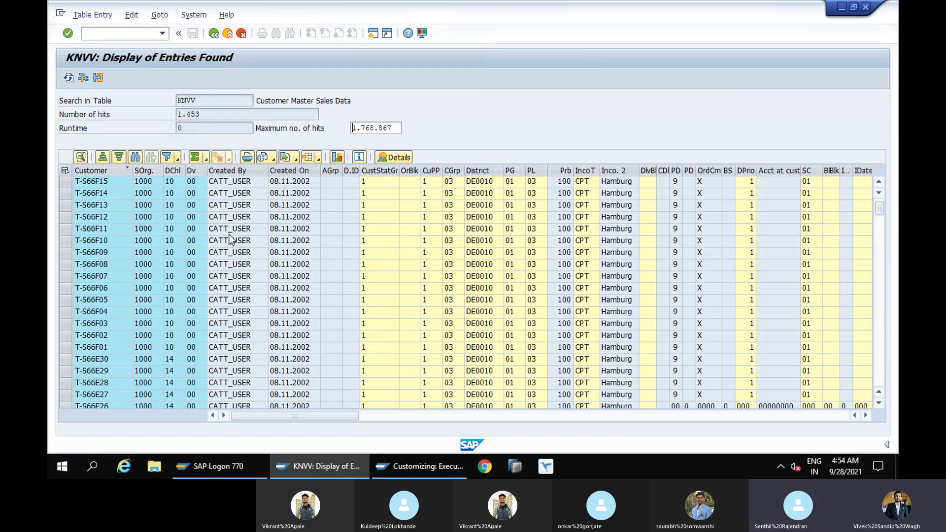
scroll(230, 239, "down", 3)
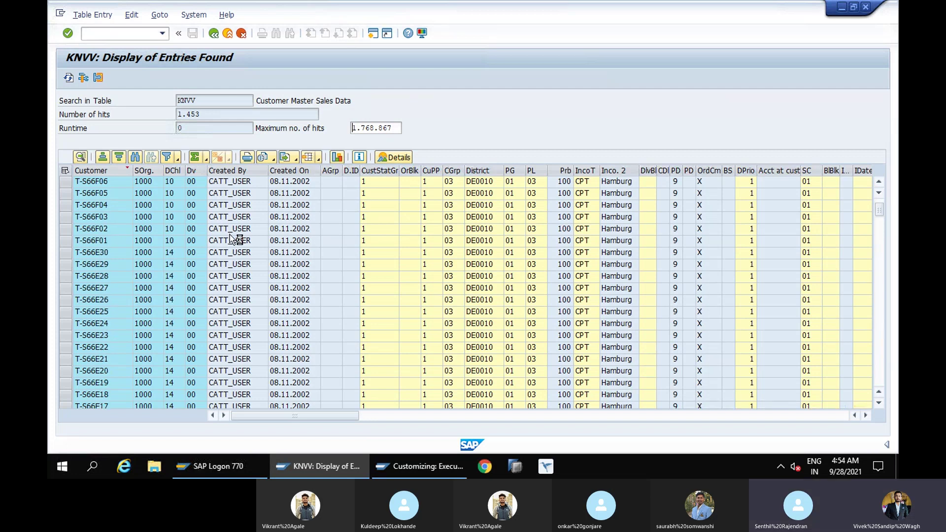
scroll(230, 236, "down", 3)
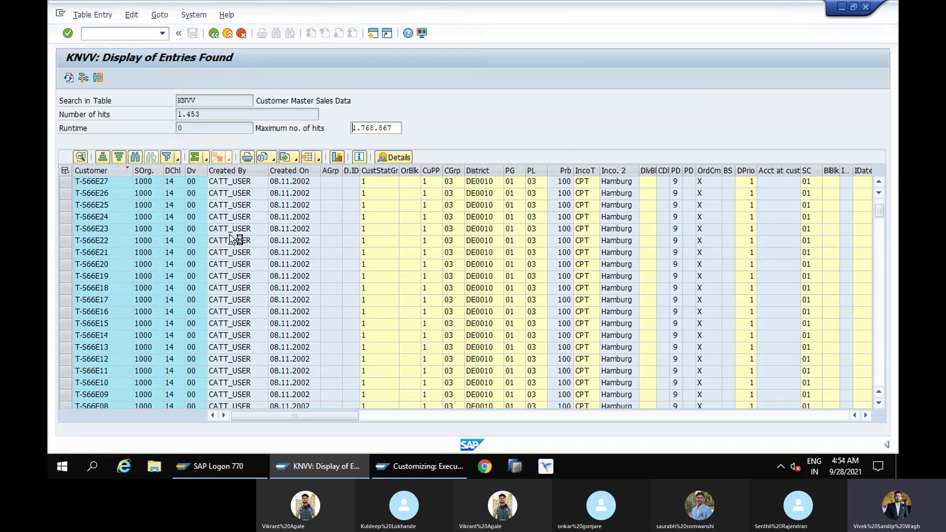
scroll(229, 238, "down", 3)
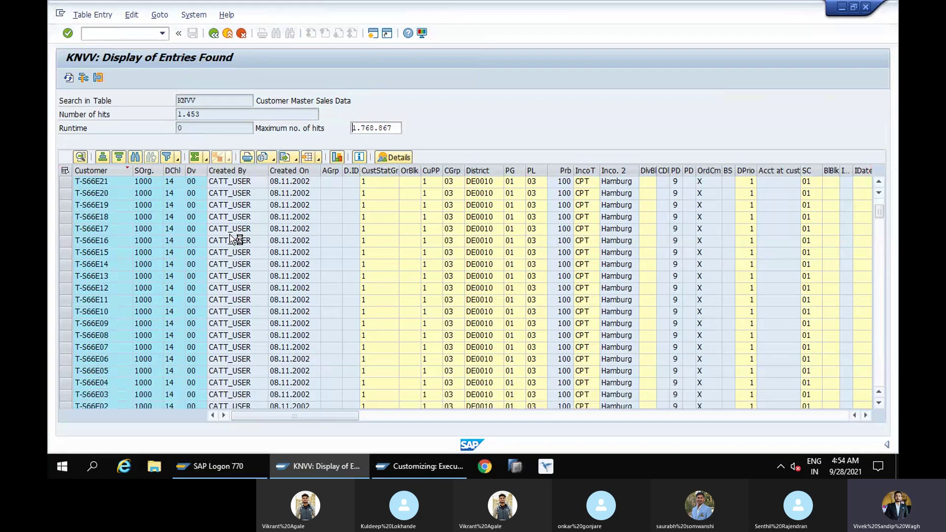
scroll(229, 234, "down", 1)
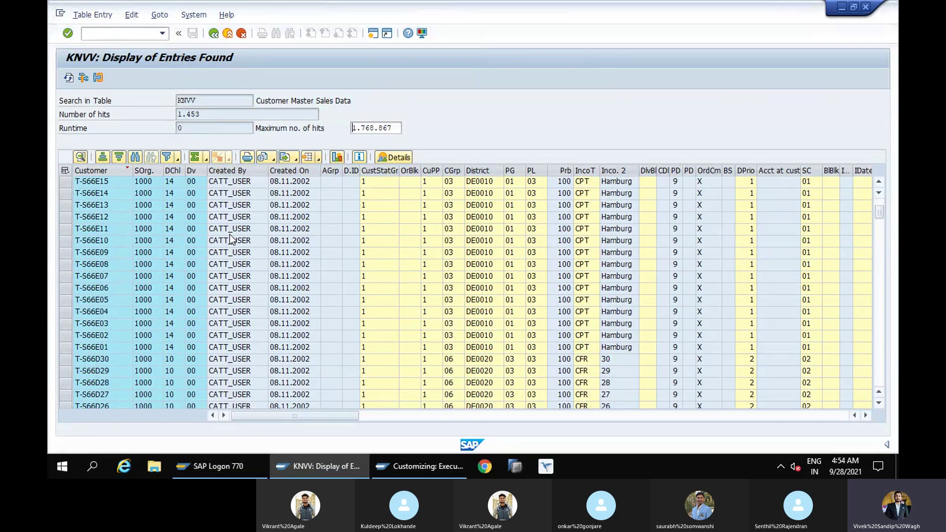
scroll(229, 236, "down", 3)
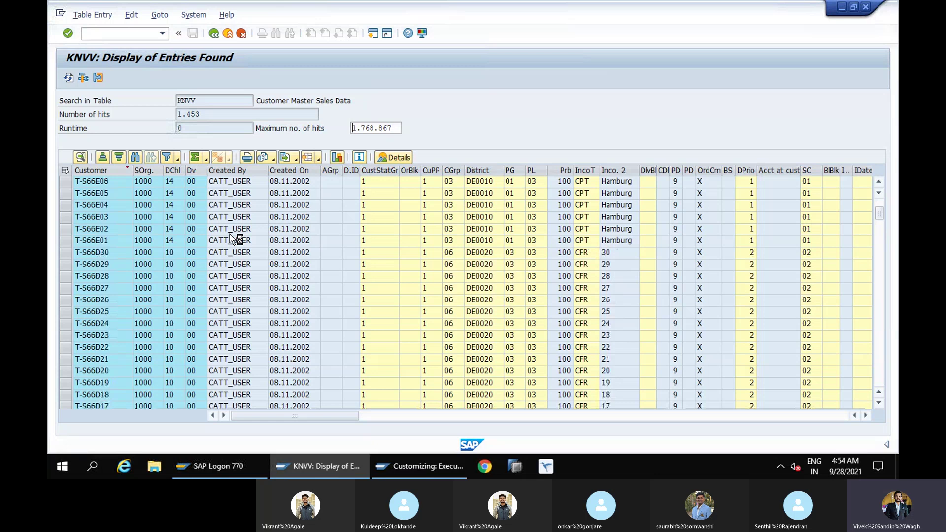
scroll(229, 237, "down", 1)
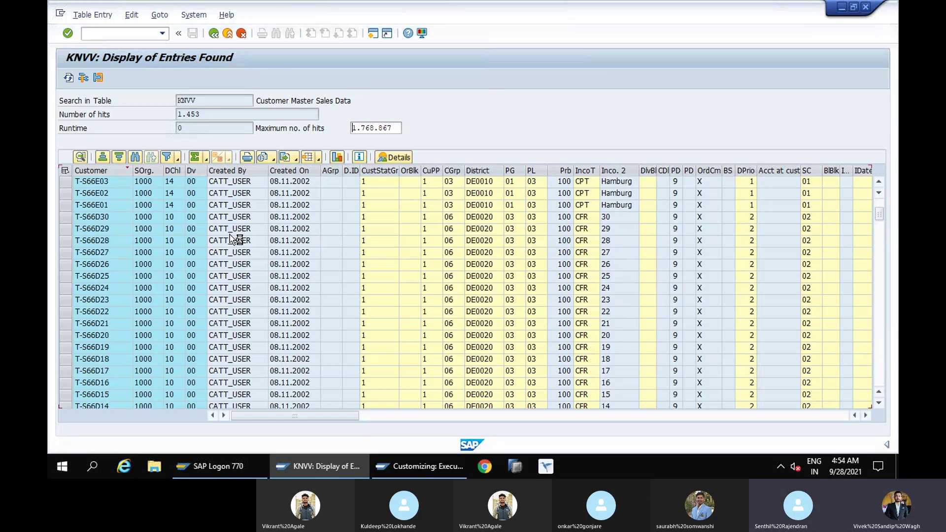
scroll(230, 234, "down", 2)
scroll(230, 235, "down", 1)
scroll(229, 236, "down", 4)
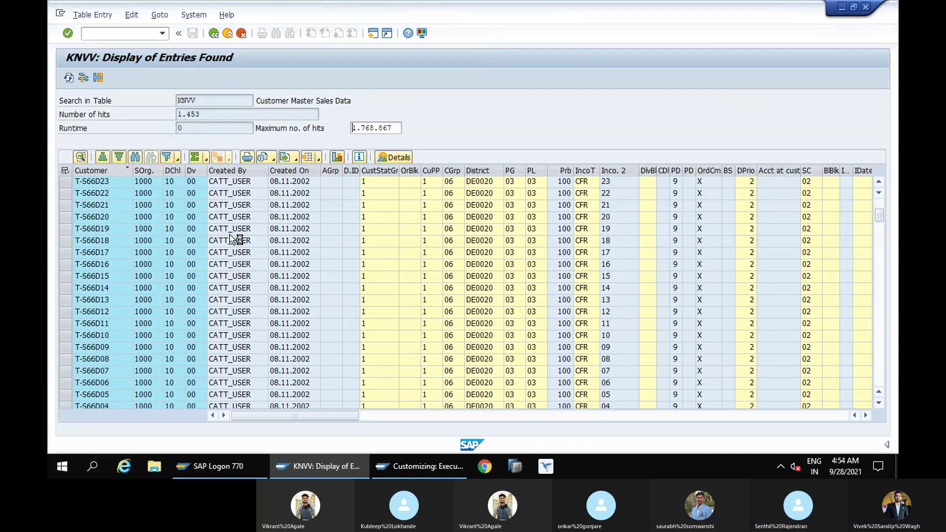
scroll(230, 234, "down", 7)
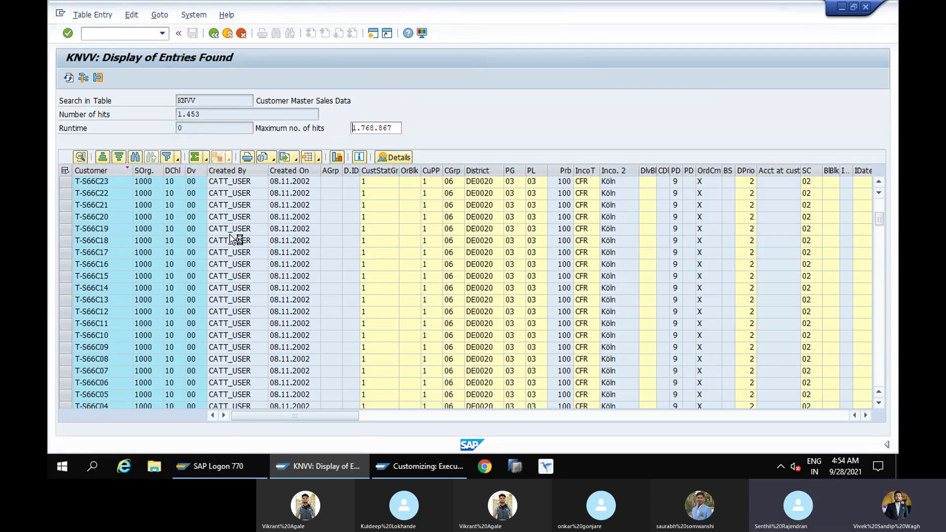
scroll(230, 235, "down", 6)
scroll(230, 235, "down", 4)
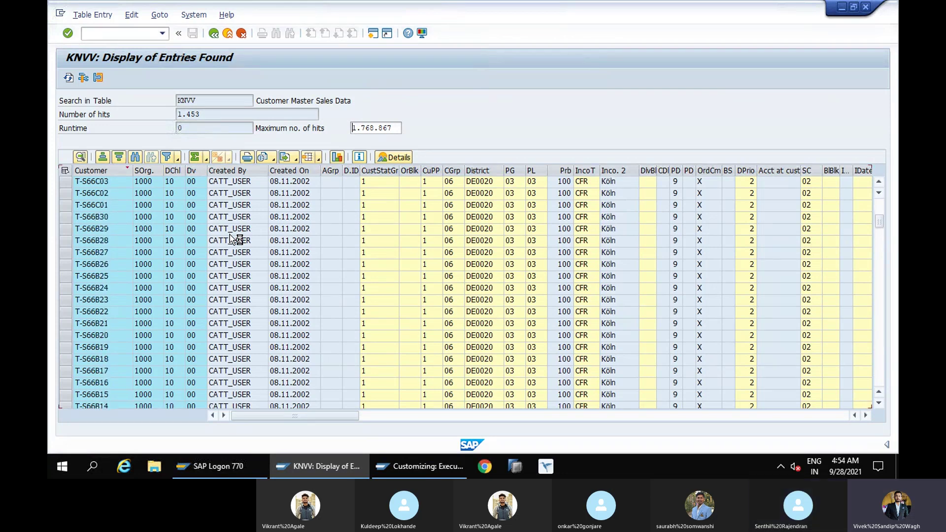
scroll(229, 234, "down", 3)
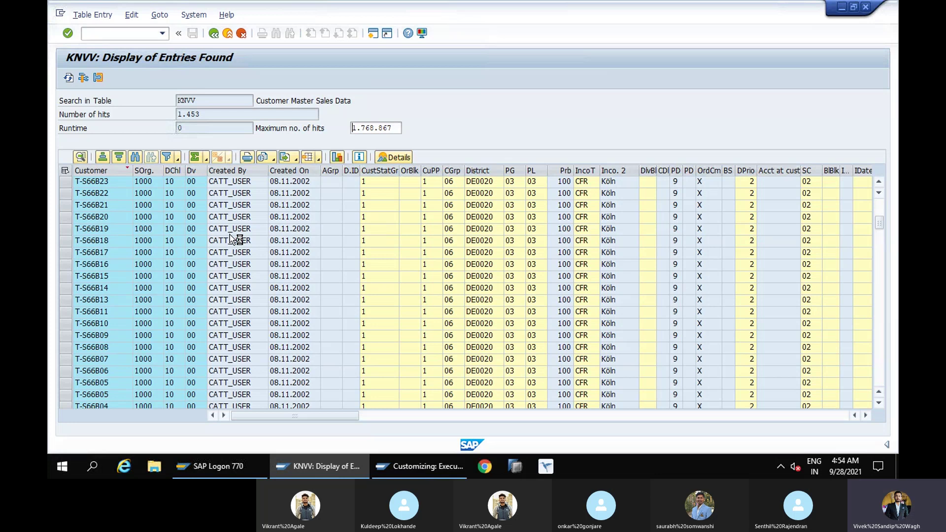
scroll(229, 234, "down", 4)
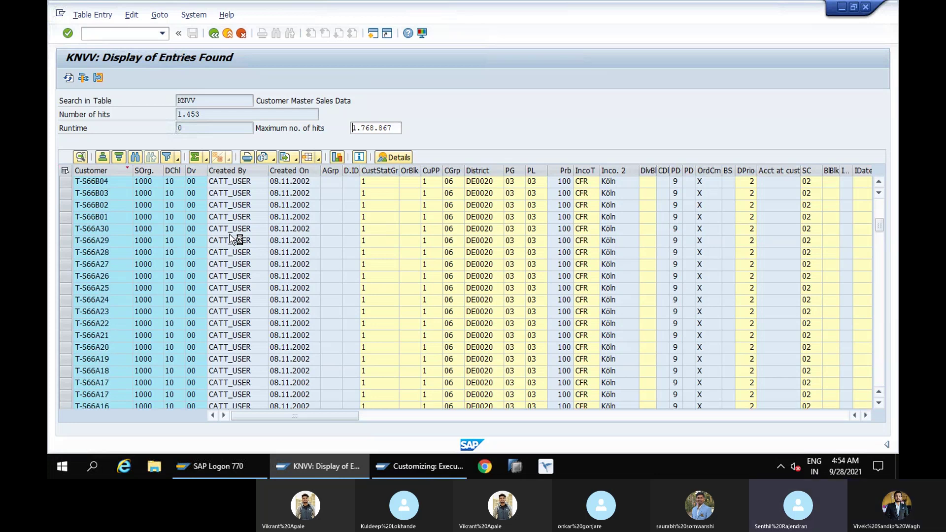
scroll(229, 235, "down", 5)
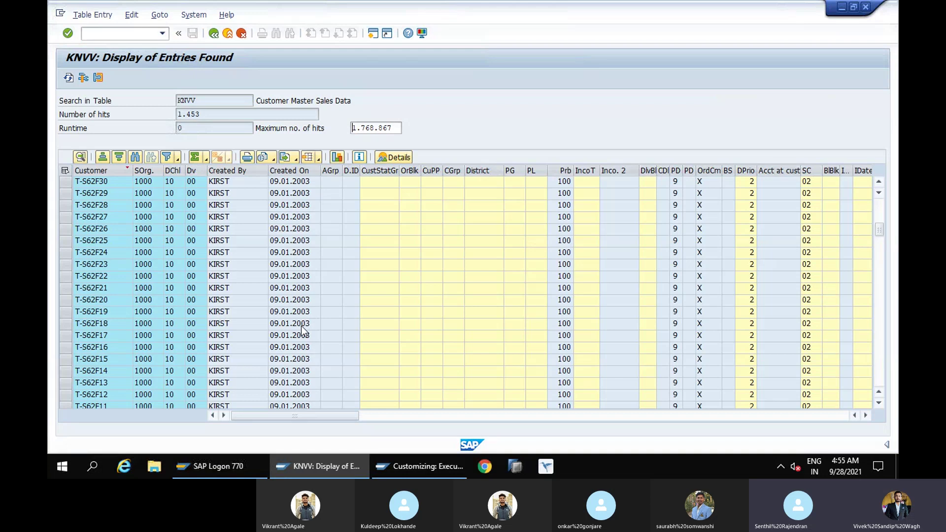
Sort the KNVV entries by the Created On date in descending order
left_click(103, 161)
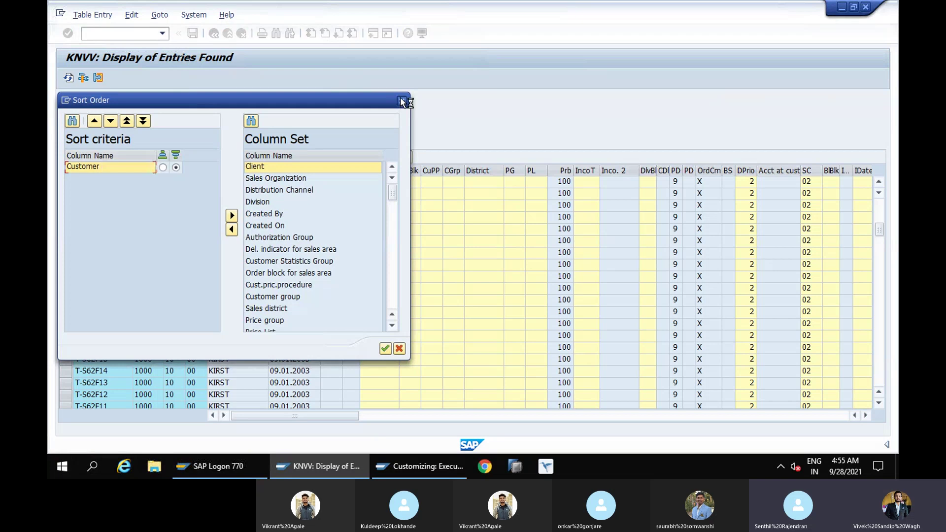
left_click(402, 100)
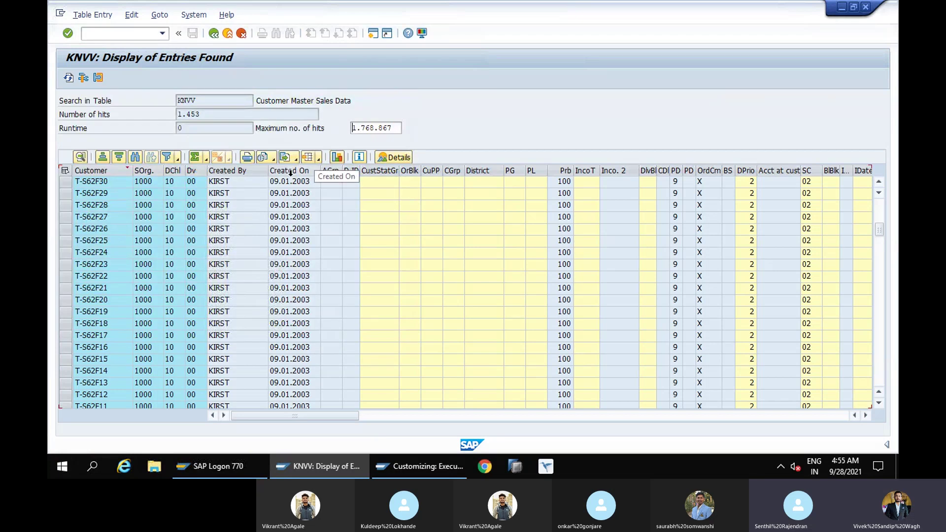
left_click(291, 172)
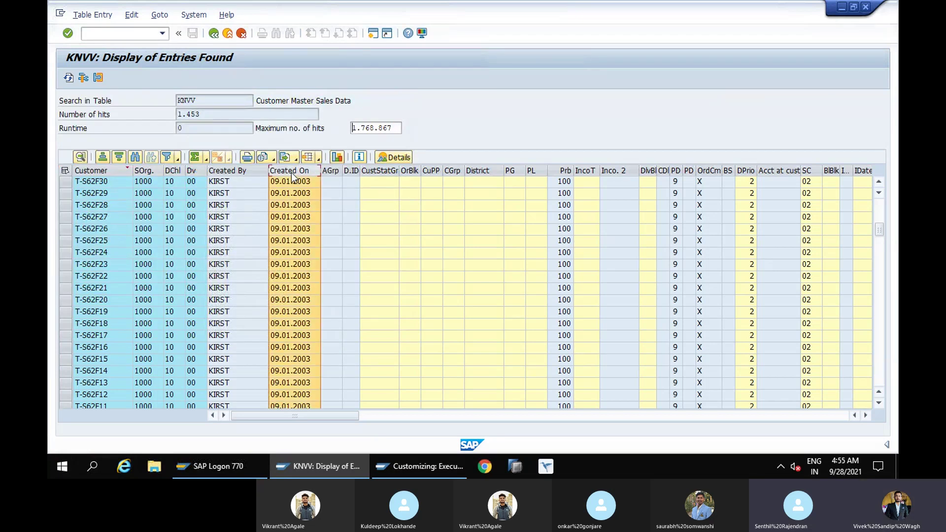
left_click(118, 159)
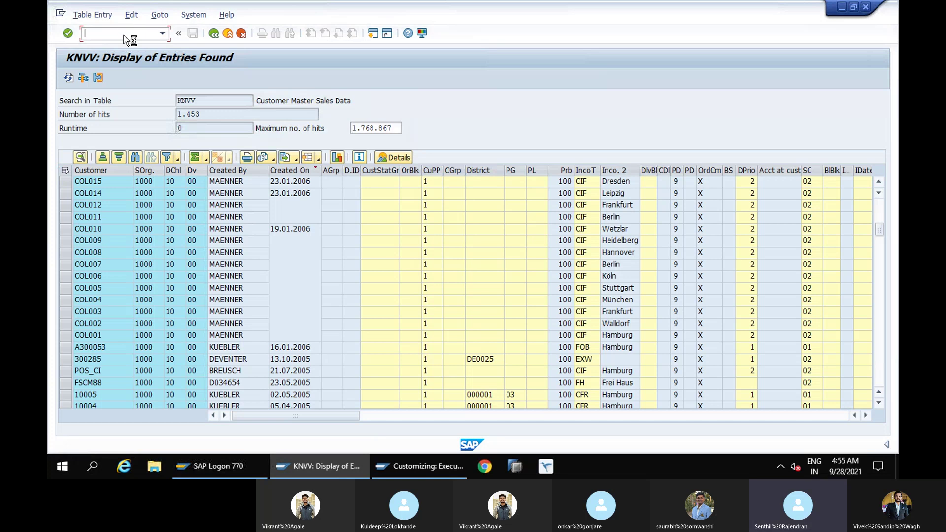
Start transaction SPRO in place of the table display and open the SAP Reference IMG
type("/nsp")
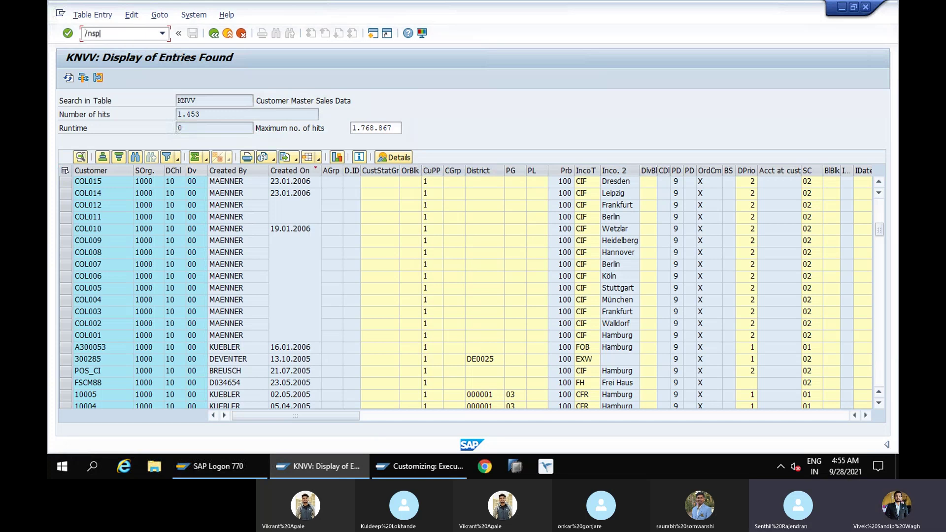
type("ro")
key("Return")
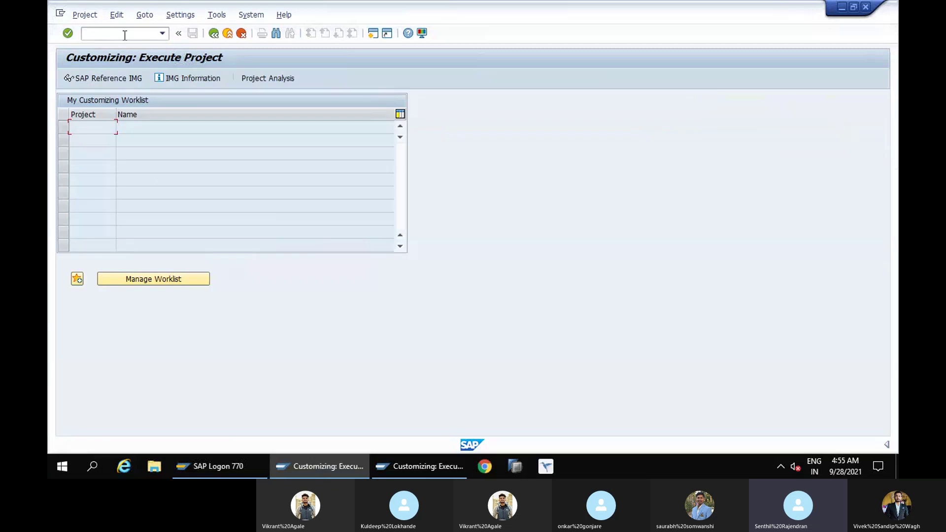
left_click(104, 78)
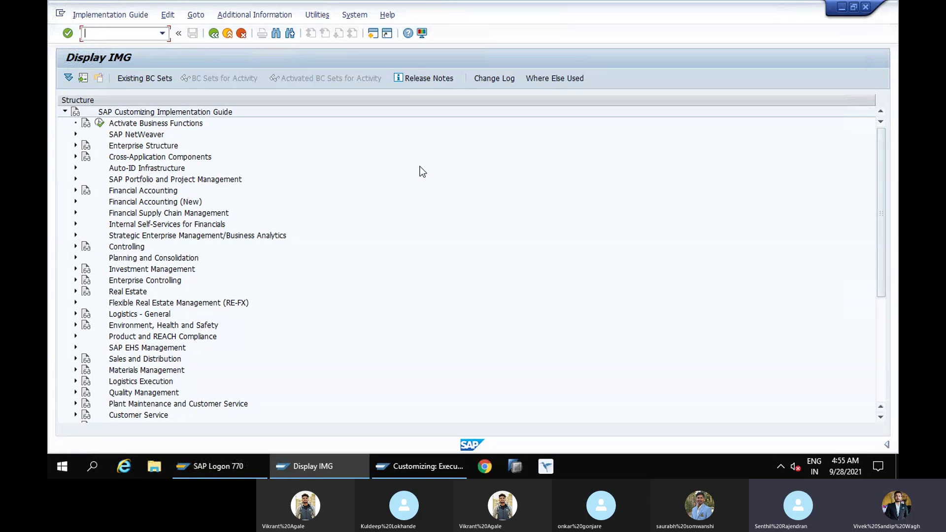
Display Define Account Groups with Screen Layout (Customers) under Financial Accounting, Accounts Receivable and Accounts Payable, Customer Accounts, Master Data, accepting display of locked data
left_click(75, 191)
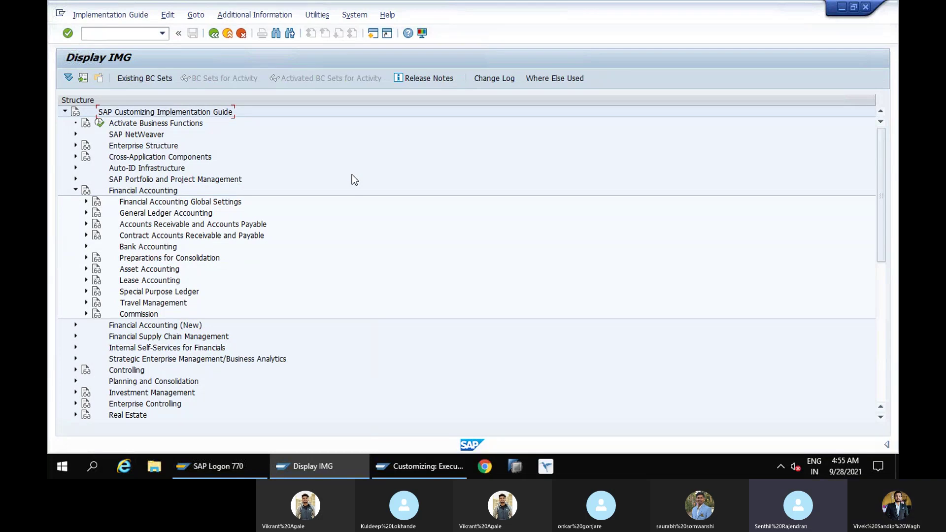
left_click(86, 224)
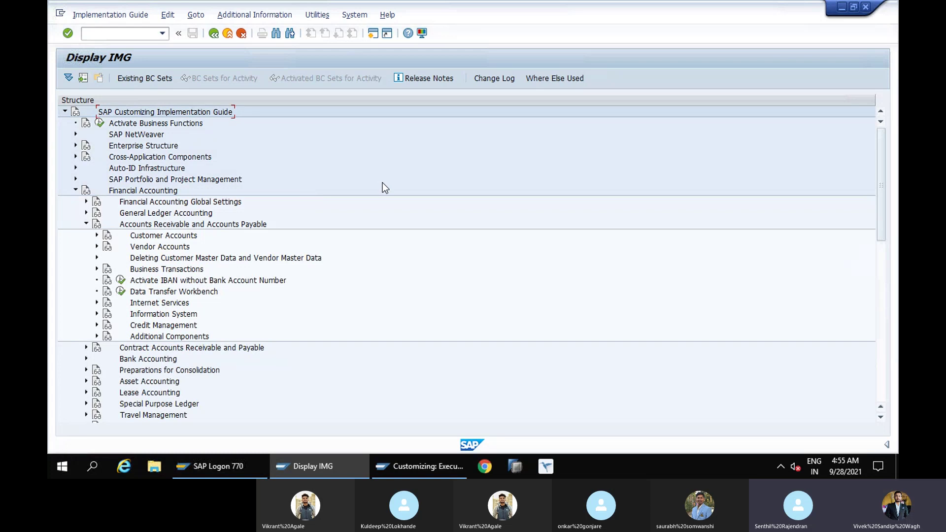
left_click(97, 235)
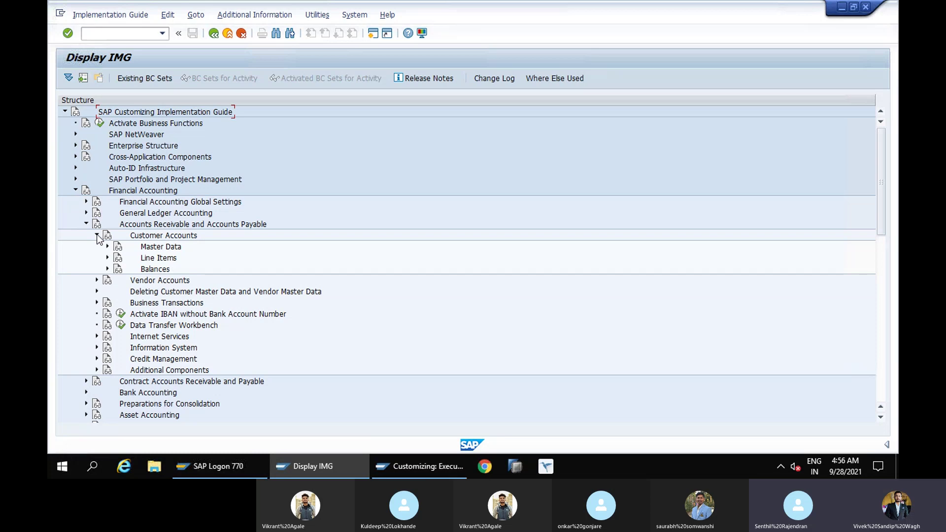
left_click(107, 247)
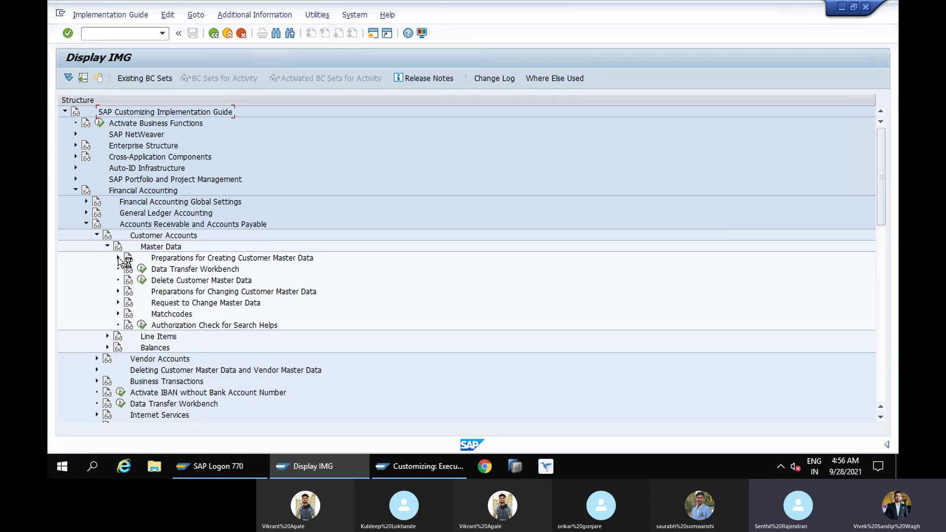
left_click(118, 258)
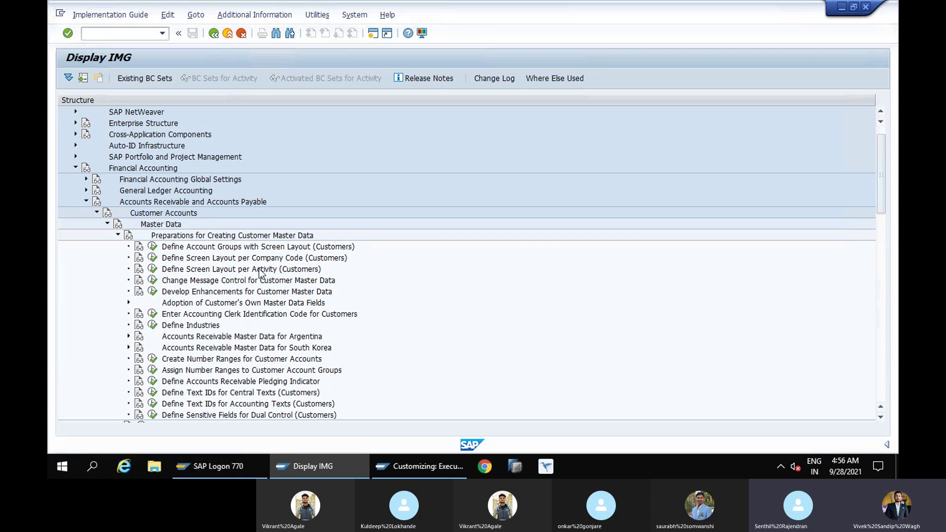
left_click(152, 248)
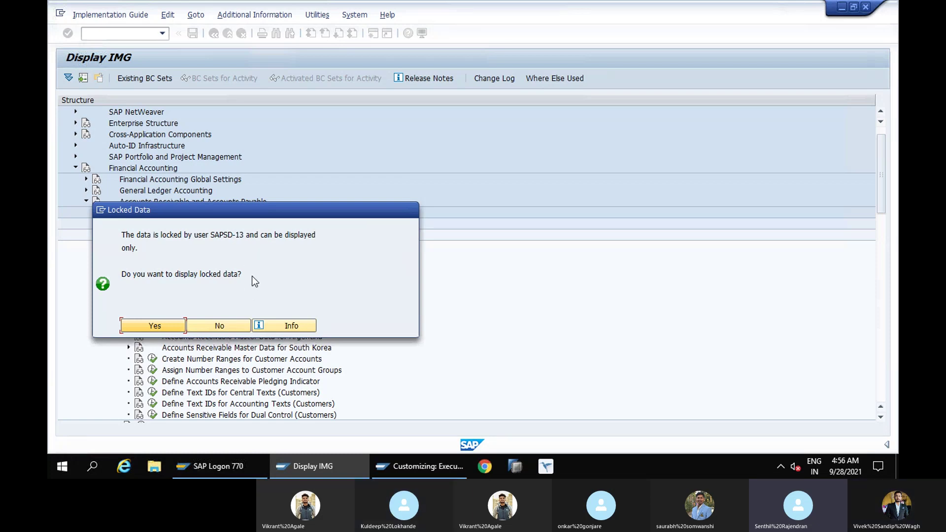
left_click(152, 325)
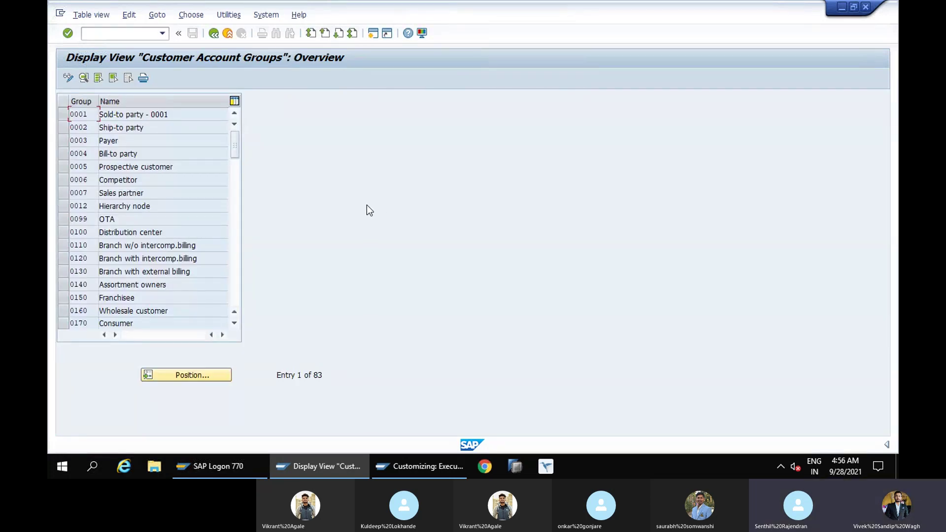
Display the details of customer account group 0001 and open its General data field status
left_click(63, 115)
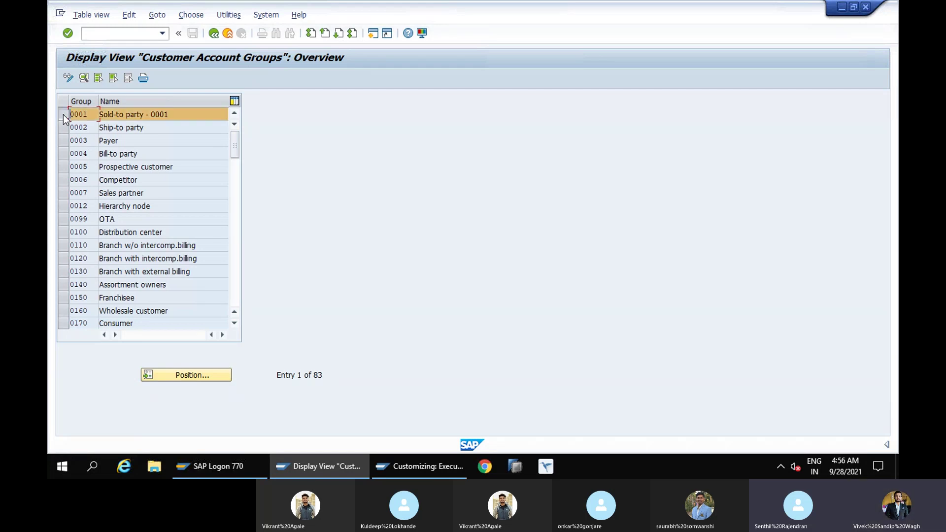
left_click(84, 79)
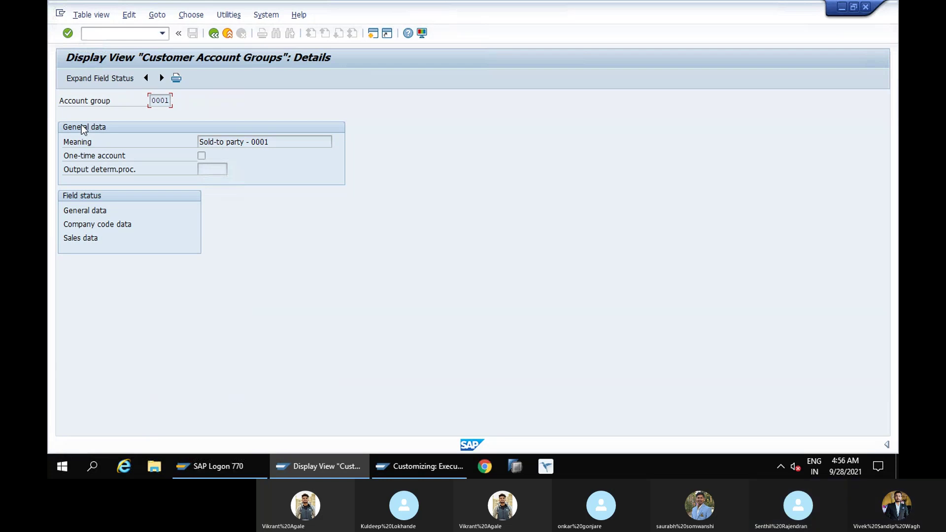
double_click(88, 212)
double_click(96, 210)
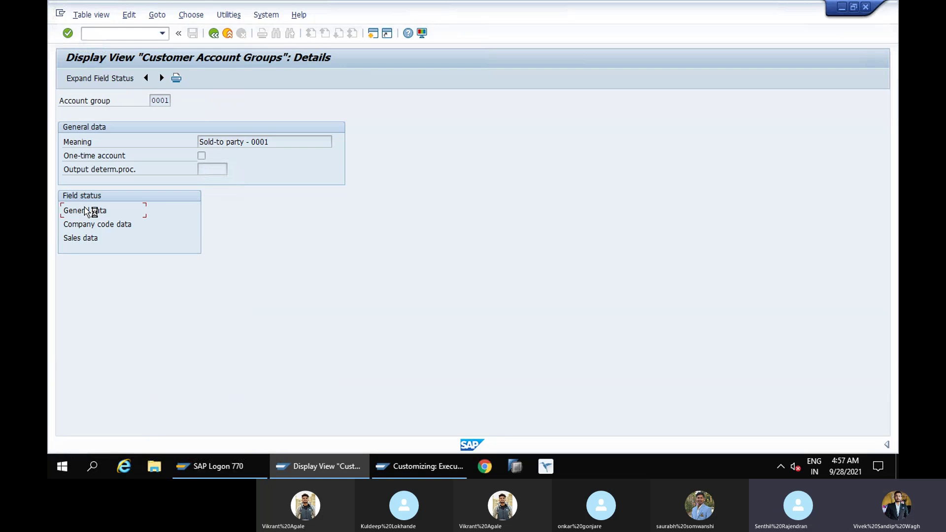
double_click(85, 209)
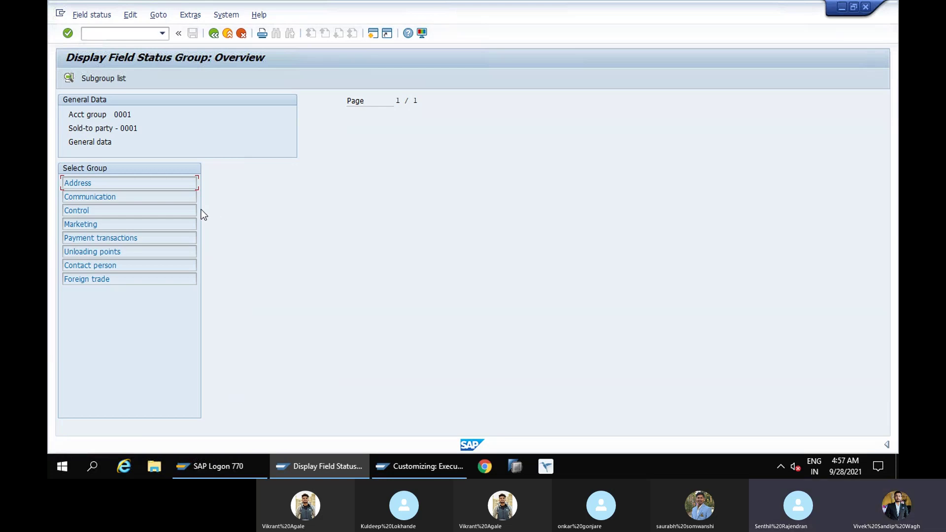
left_click(196, 16)
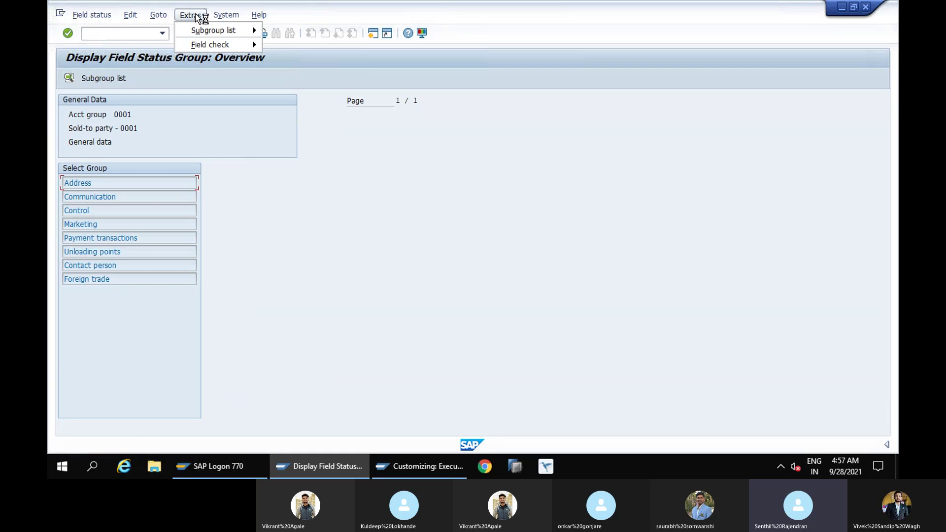
mouse_move(158, 14)
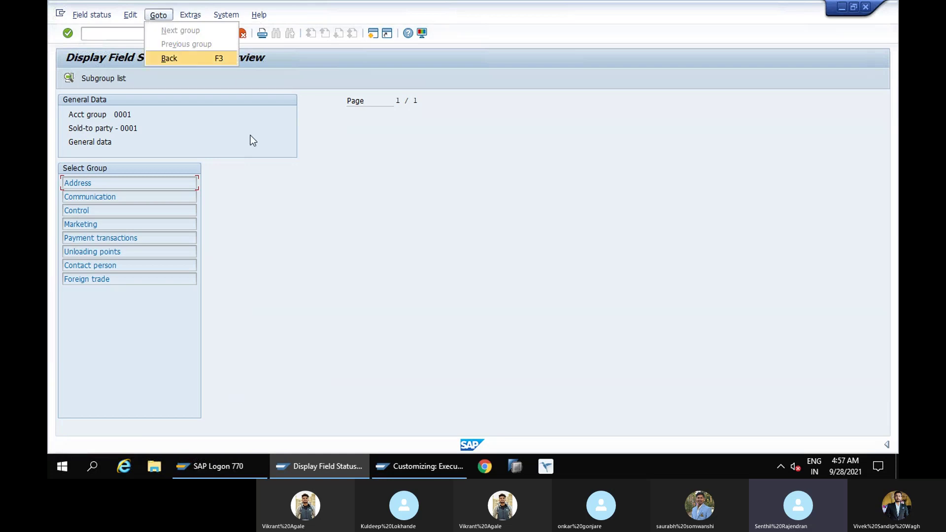
left_click(263, 195)
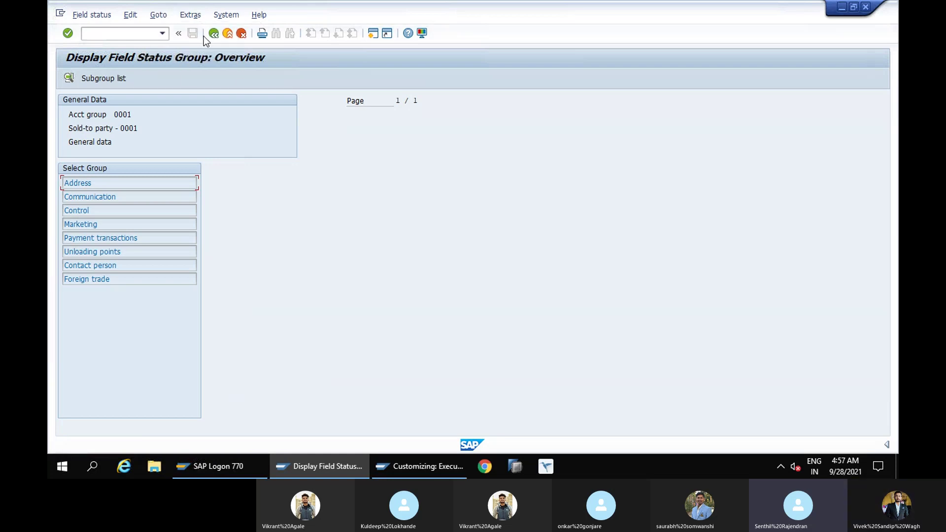
Start transaction XD01 in place of the field status display to open the initial screen for creating a customer
left_click(131, 34)
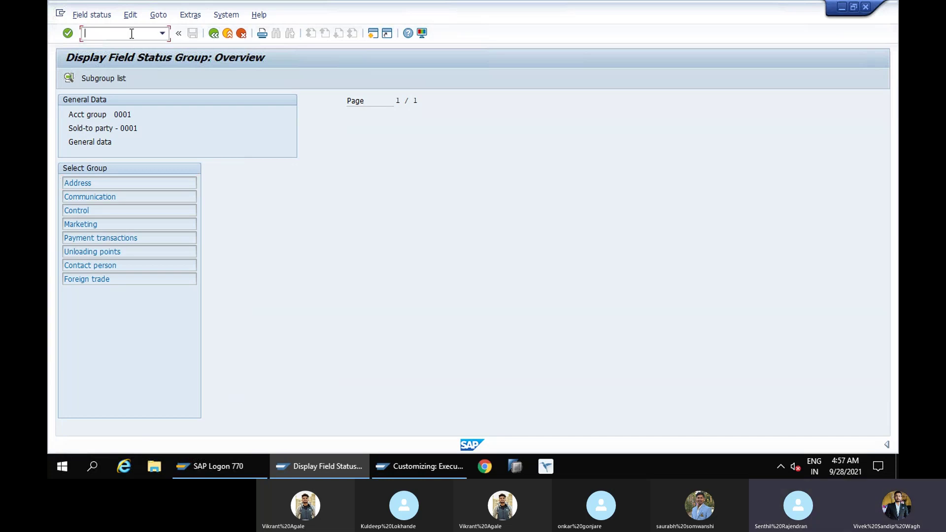
type("/n")
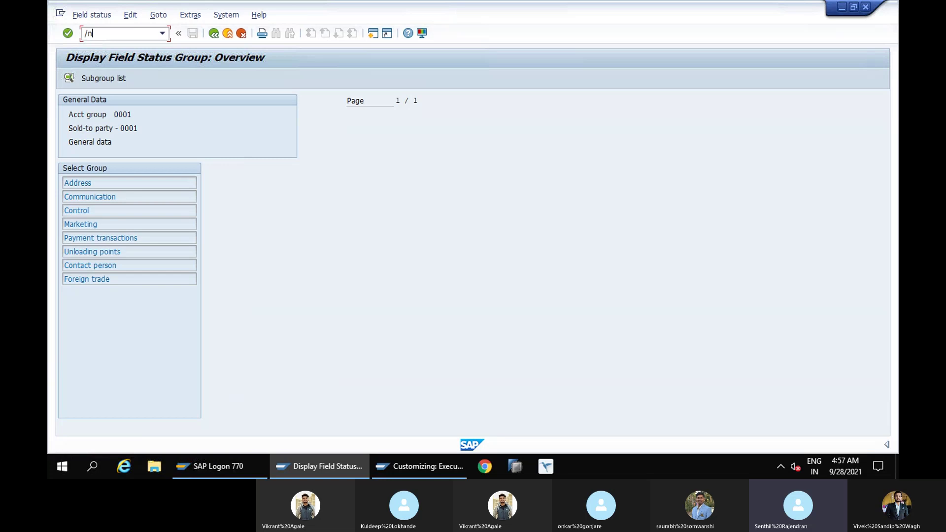
type("xd01")
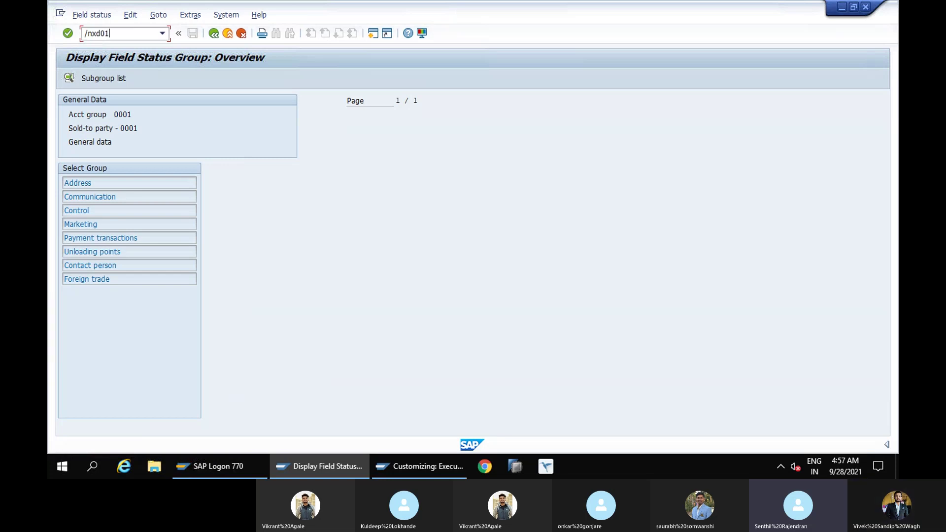
key("Return")
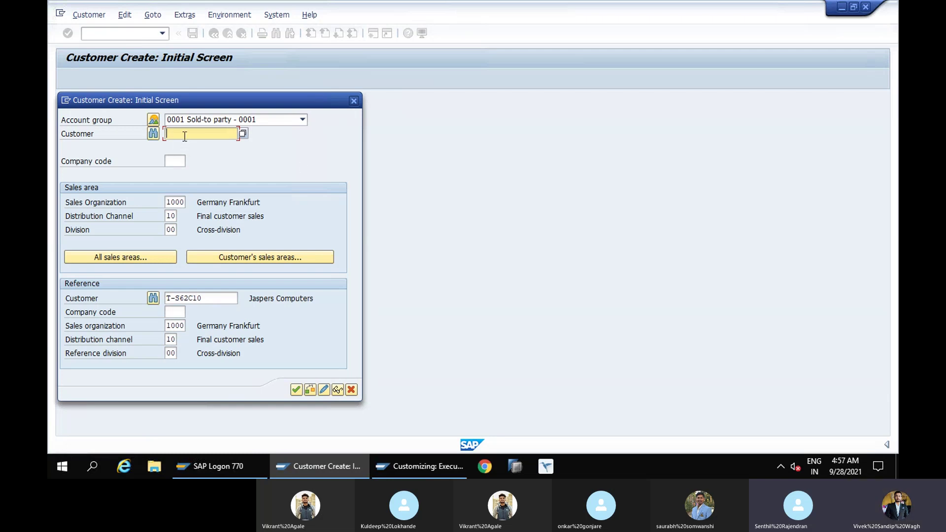
Enter company code 1000 and try to continue creating the customer with sales area 1000, 10, 00
left_click(180, 162)
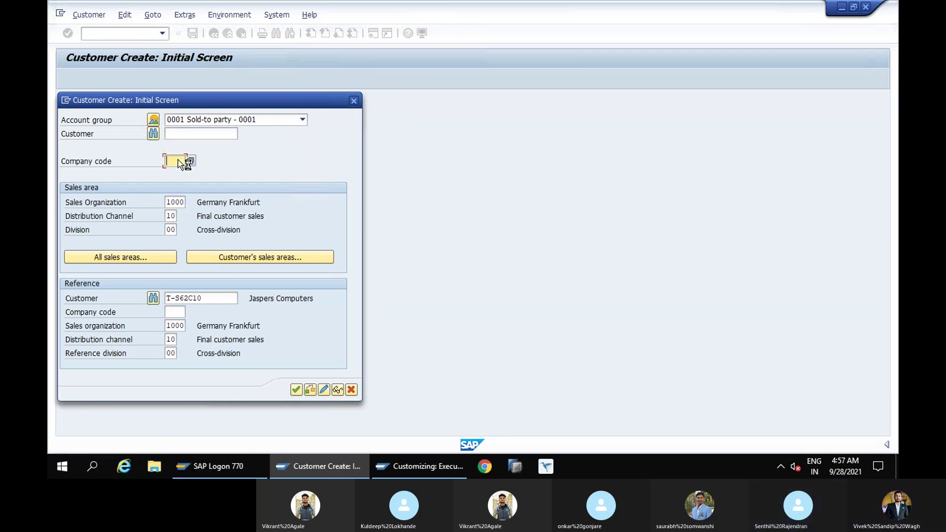
type("1000")
key("Tab")
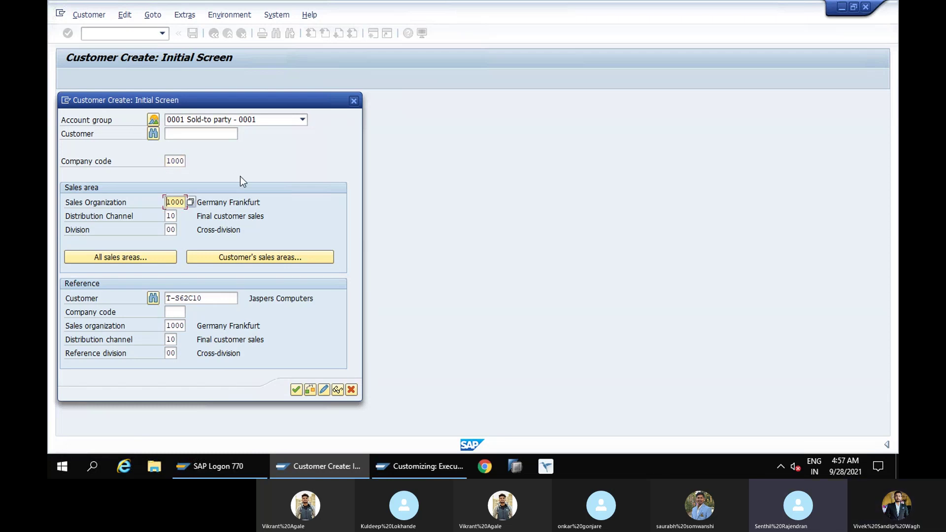
left_click(296, 389)
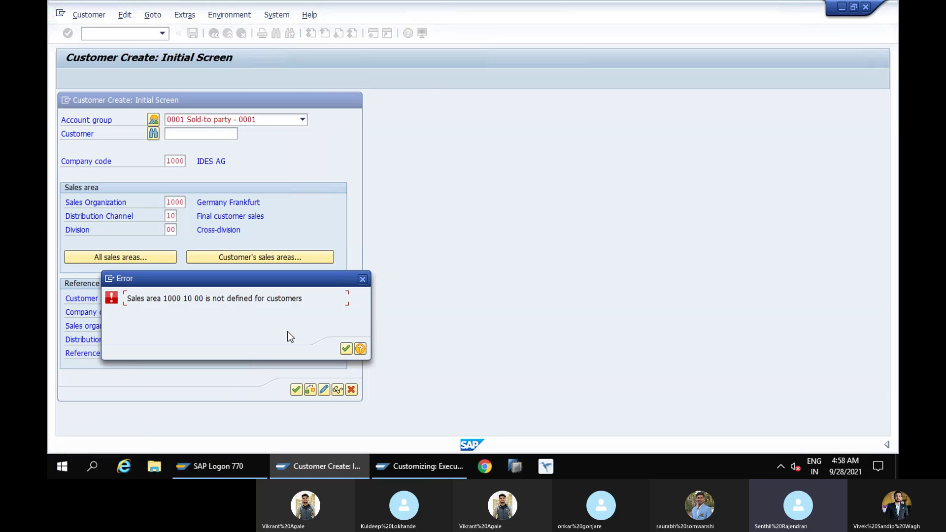
left_click(363, 279)
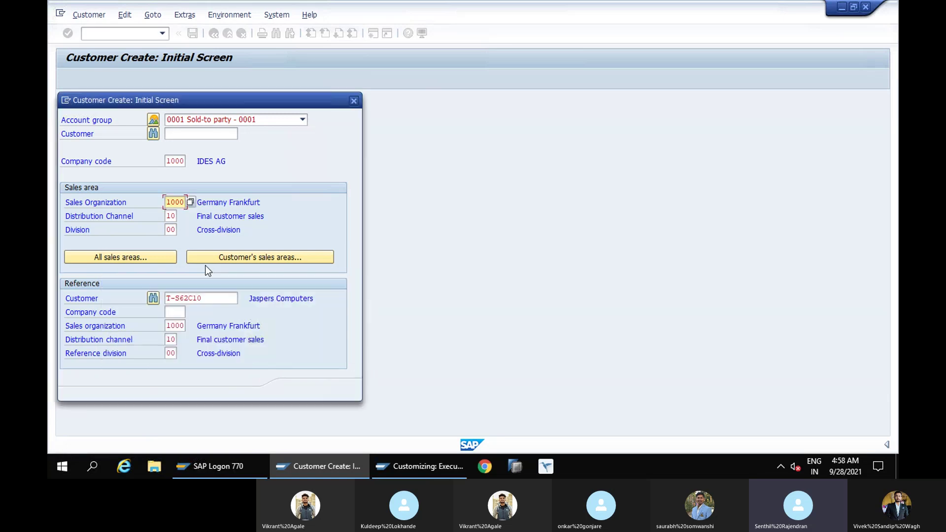
Clear the reference customer along with its sales organization, distribution channel and division
left_click(175, 325)
double_click(176, 325)
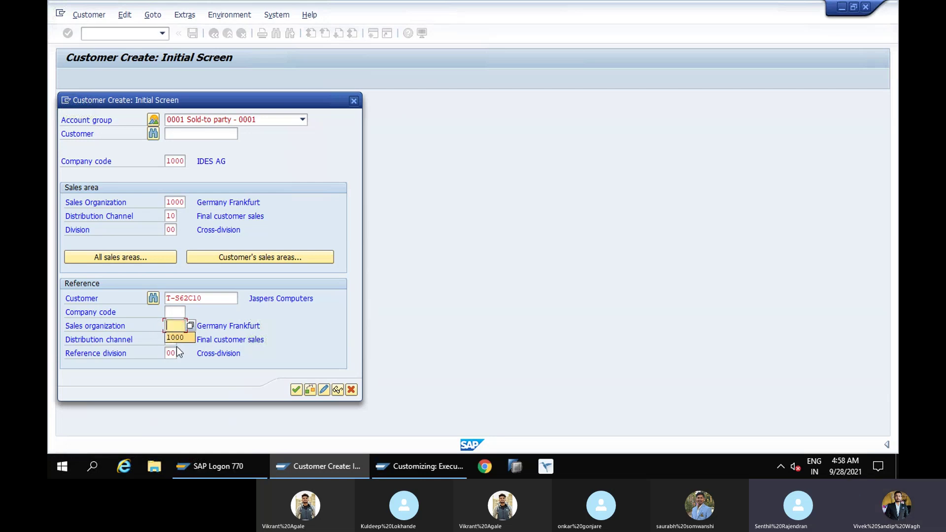
double_click(175, 339)
key("BackSpace")
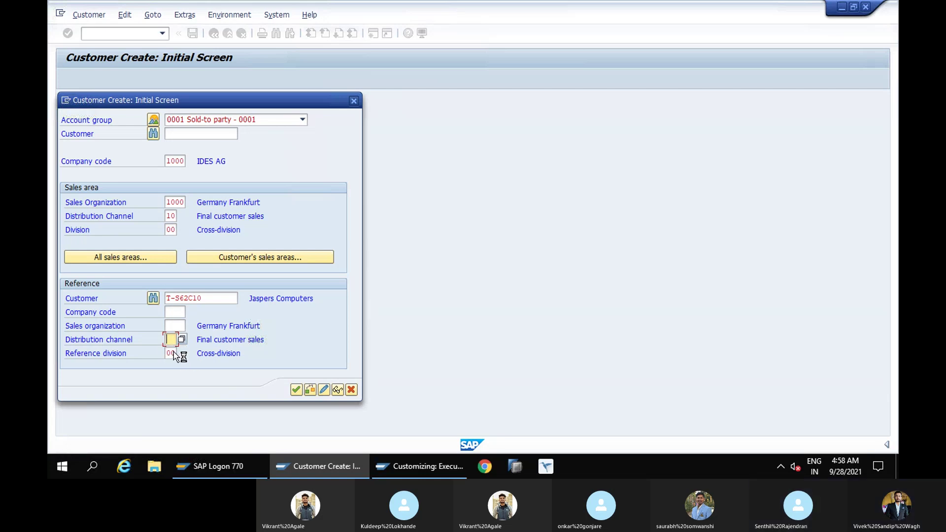
key("Tab")
key("BackSpace")
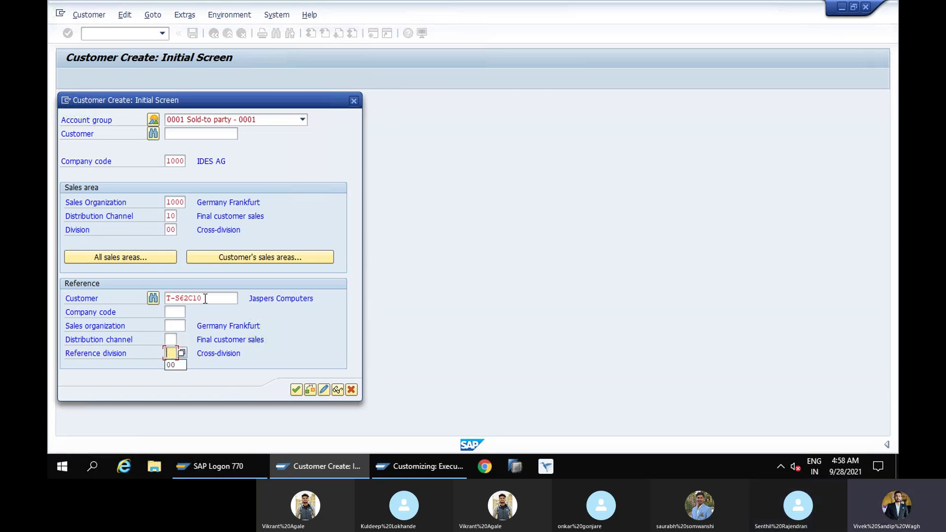
left_click(204, 298)
key("BackSpace")
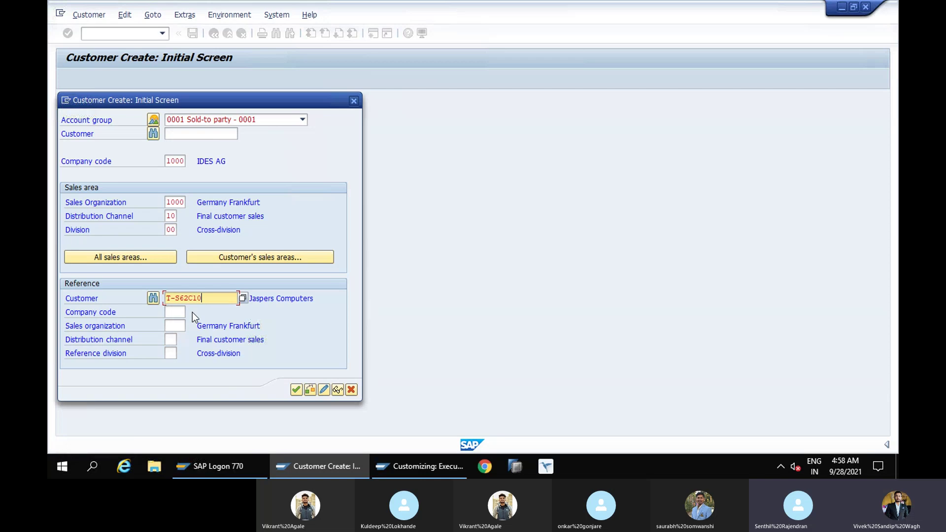
key("BackSpace")
key("BackSpace")
key("BackSpace")
key("BackSpace")
key("BackSpace")
key("BackSpace")
key("BackSpace")
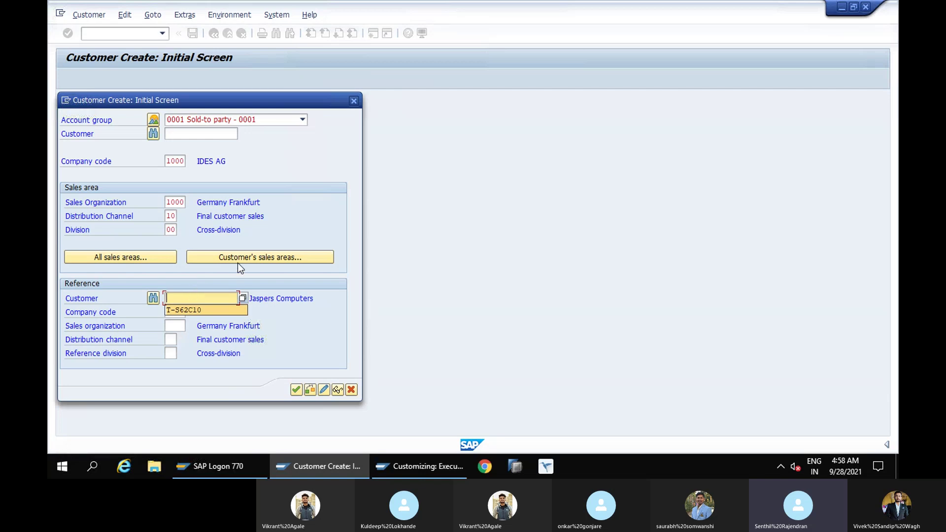
Try to look up the customer's sales areas and try to continue without a reference customer
left_click(259, 256)
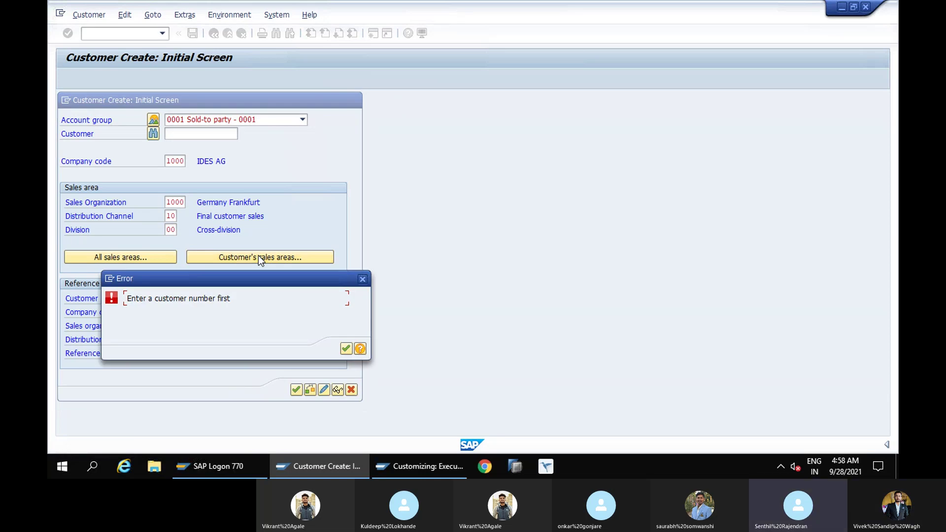
left_click(362, 278)
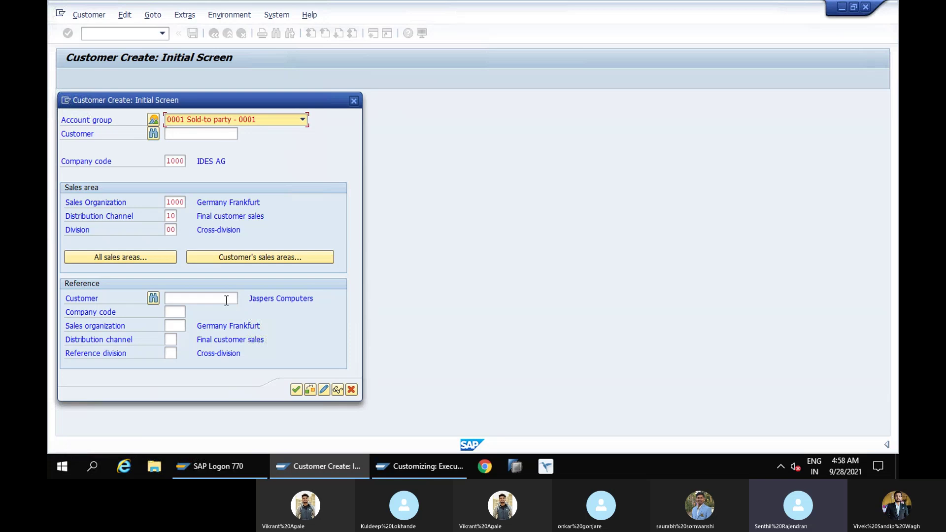
left_click(216, 299)
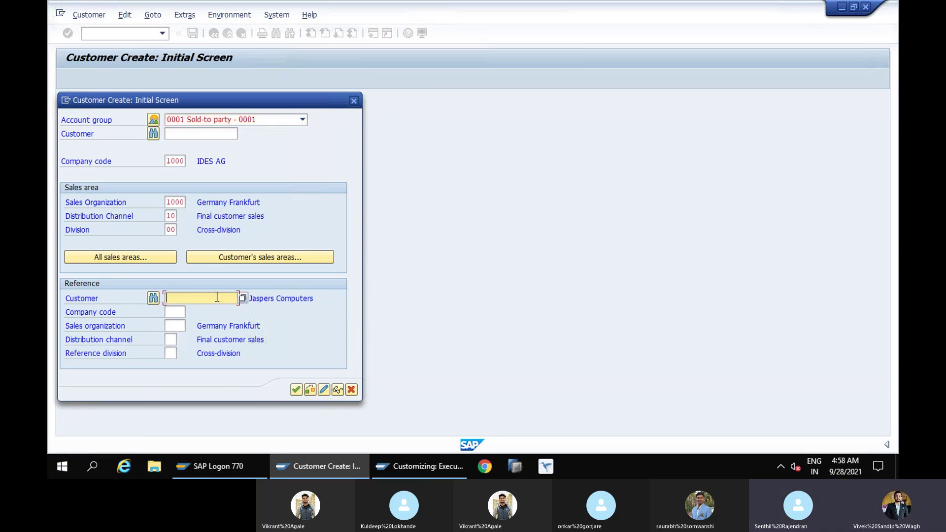
key("Return")
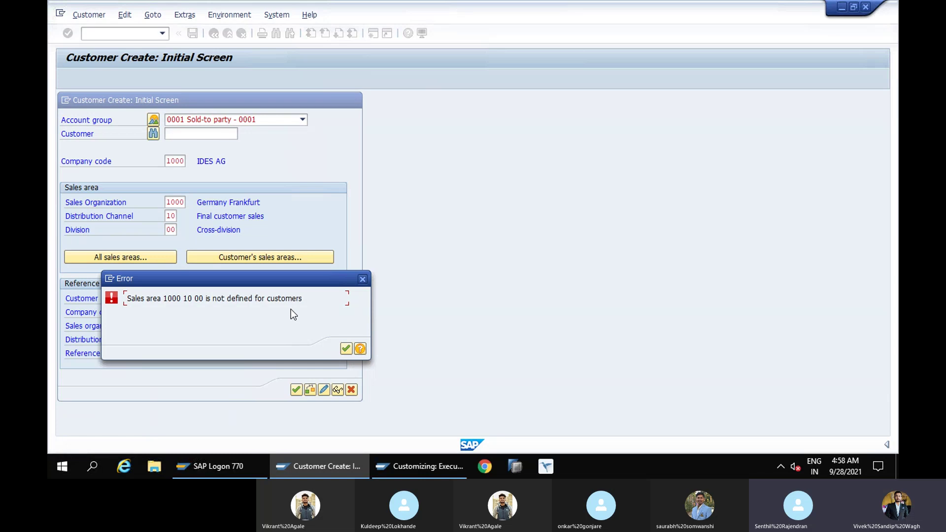
left_click(363, 279)
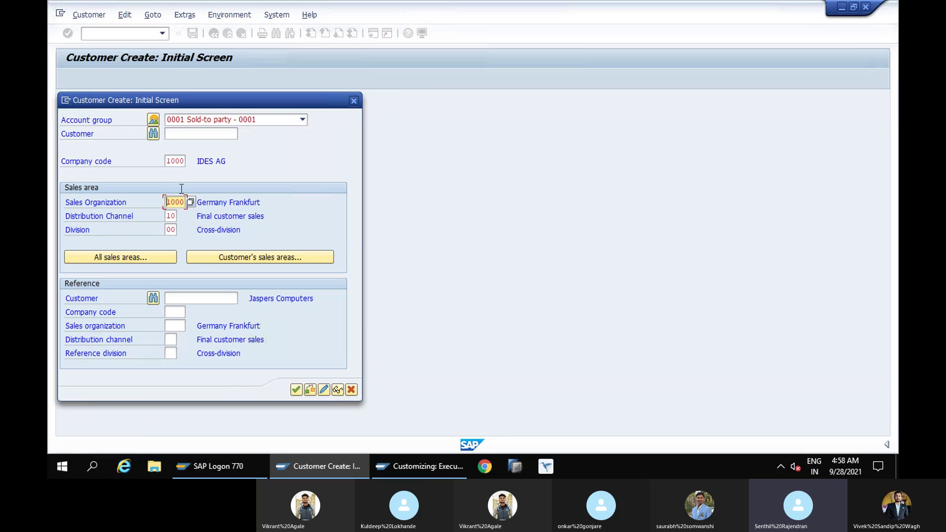
Set the sales area's distribution channel to 12 and try to continue without a customer number
left_click(172, 217)
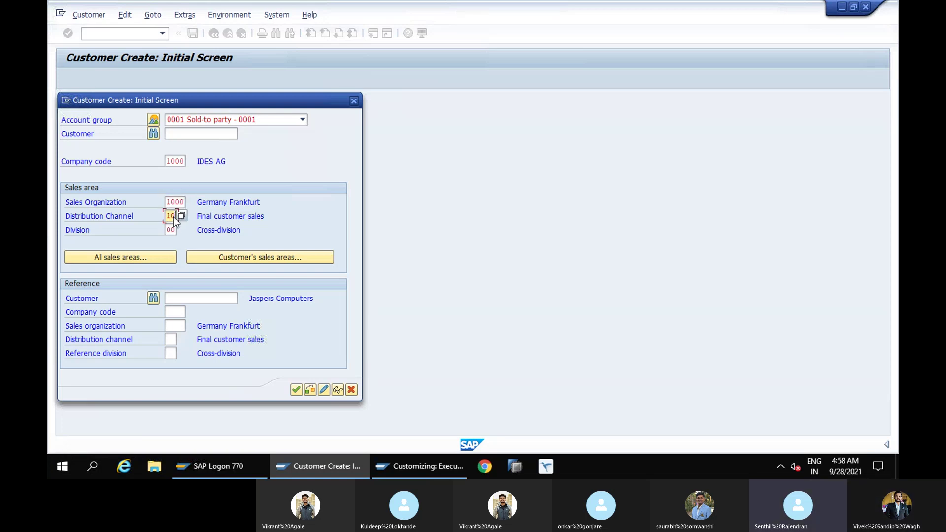
key("BackSpace")
type("2")
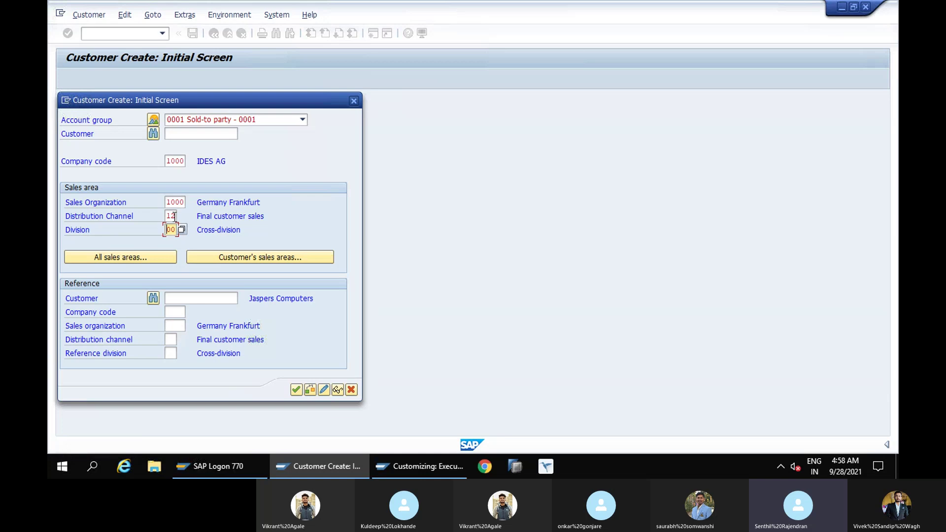
key("Return")
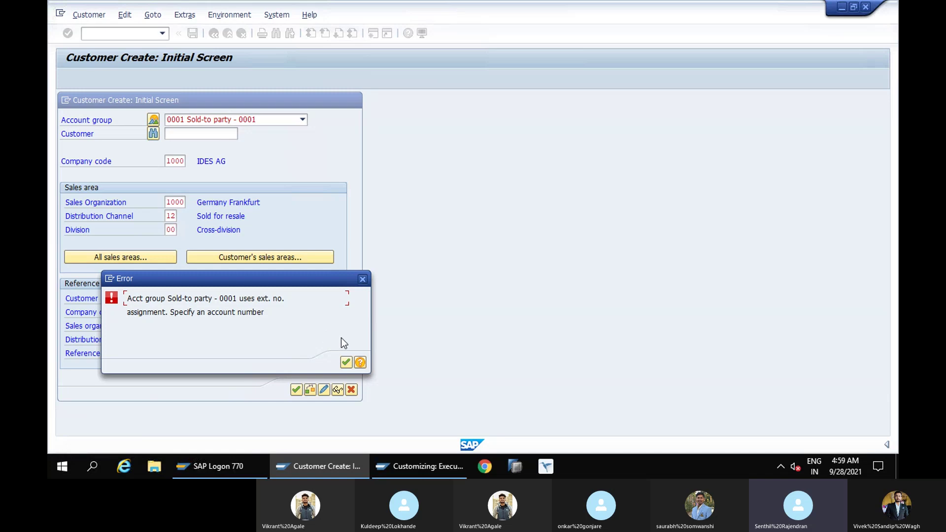
left_click(347, 362)
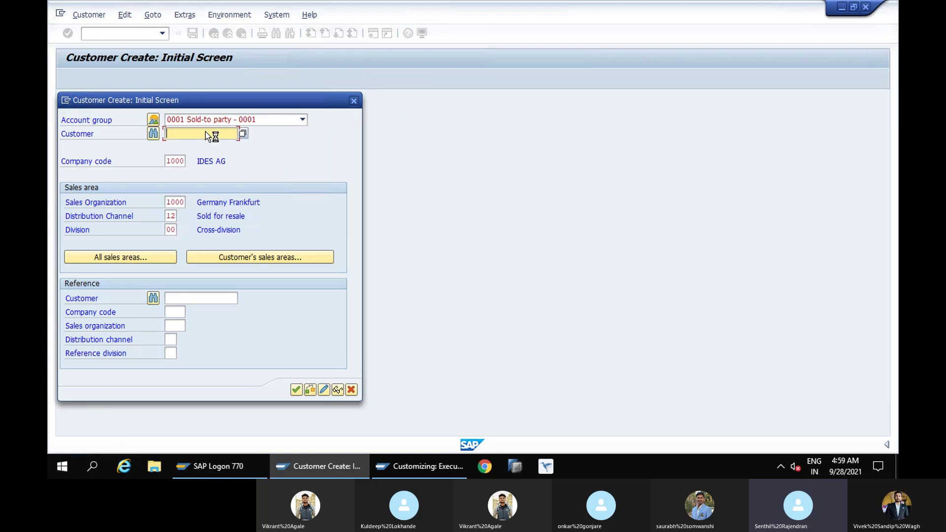
Enter a new customer number for account group 0001 and continue to the customer's general data
type("23")
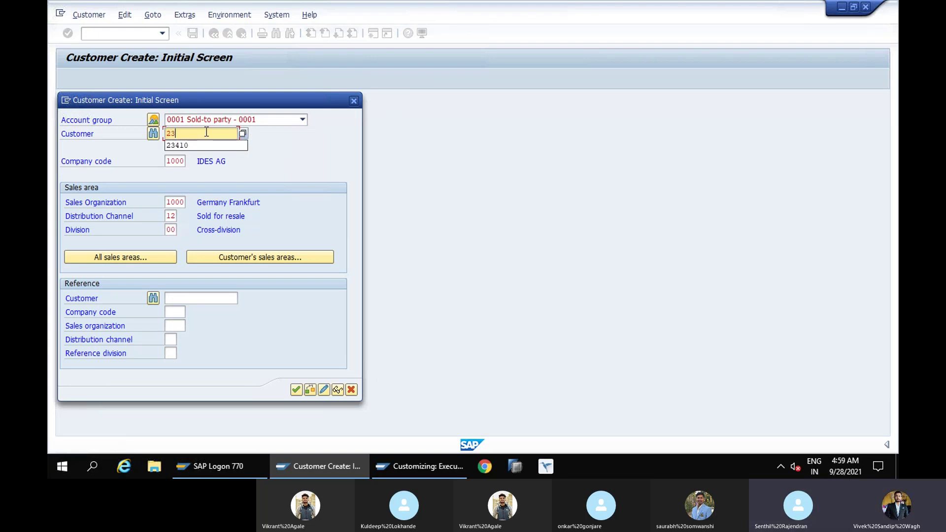
type("48")
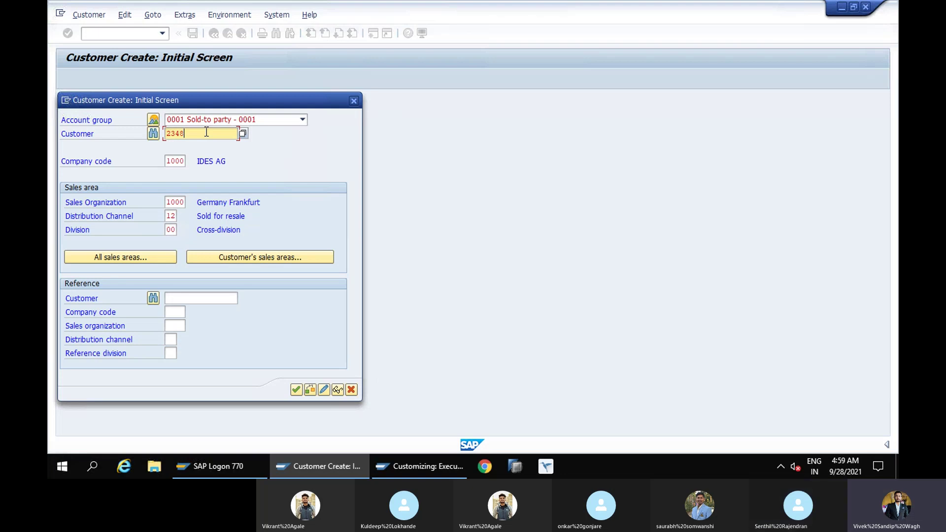
type("1")
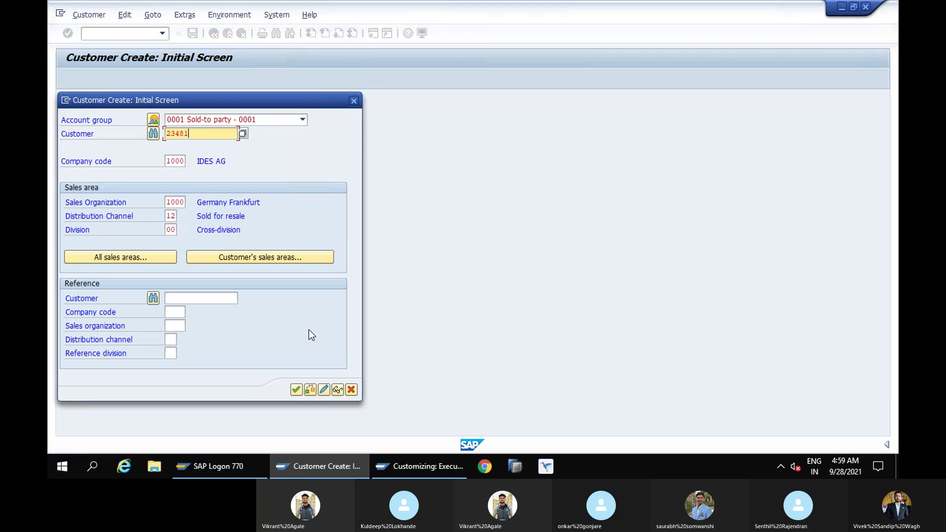
key("Return")
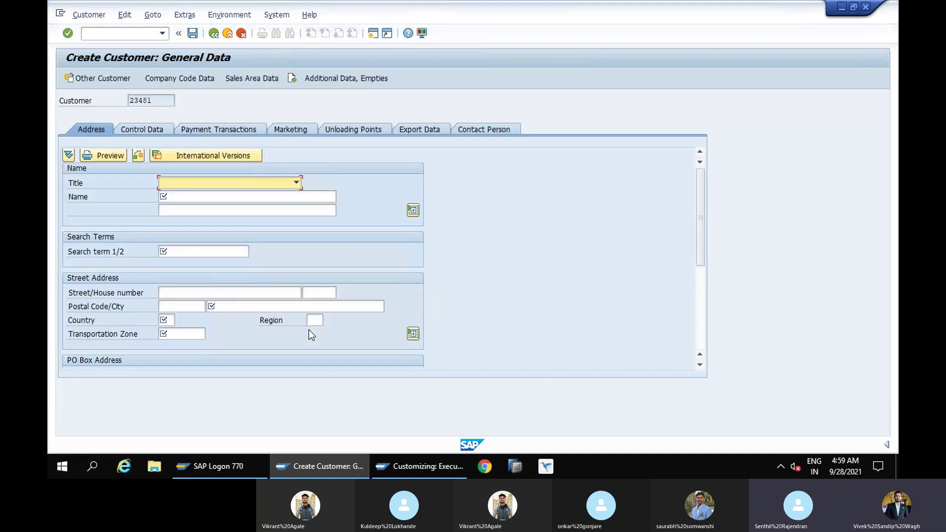
left_click(192, 196)
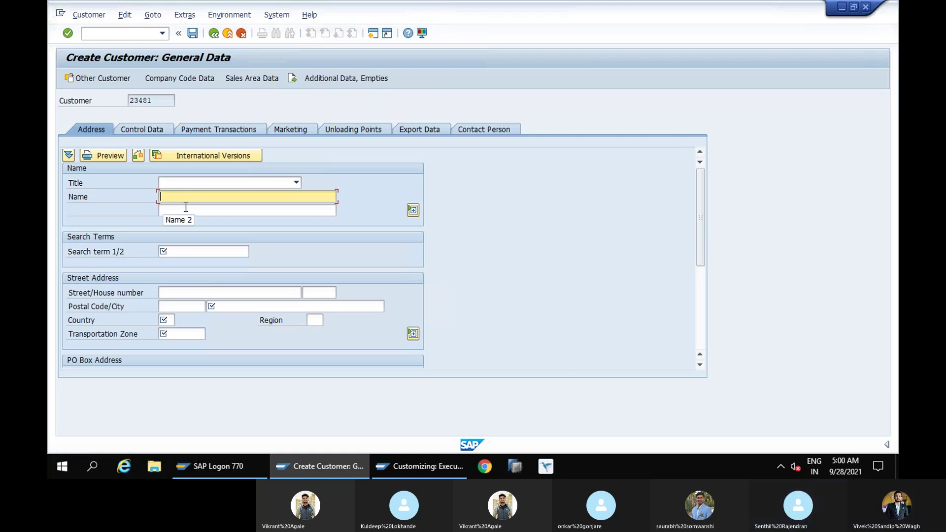
left_click(178, 334)
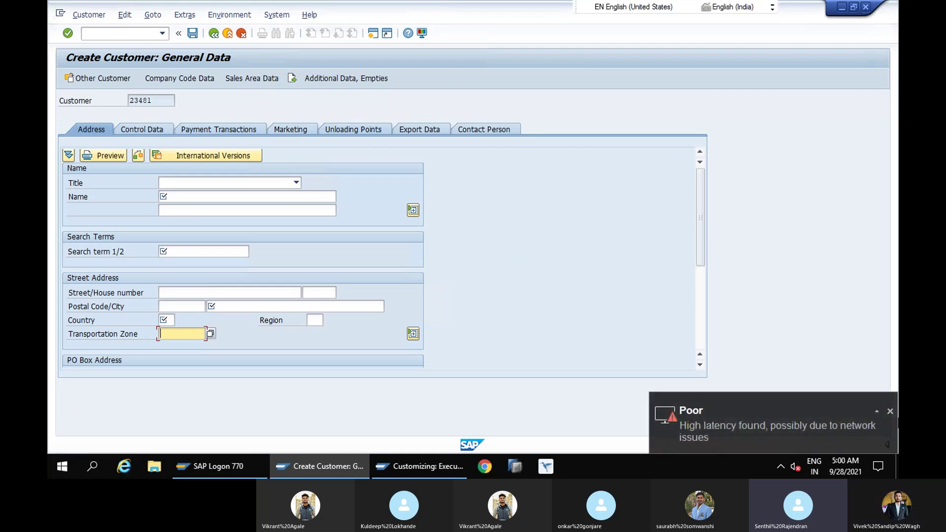
left_click(890, 410)
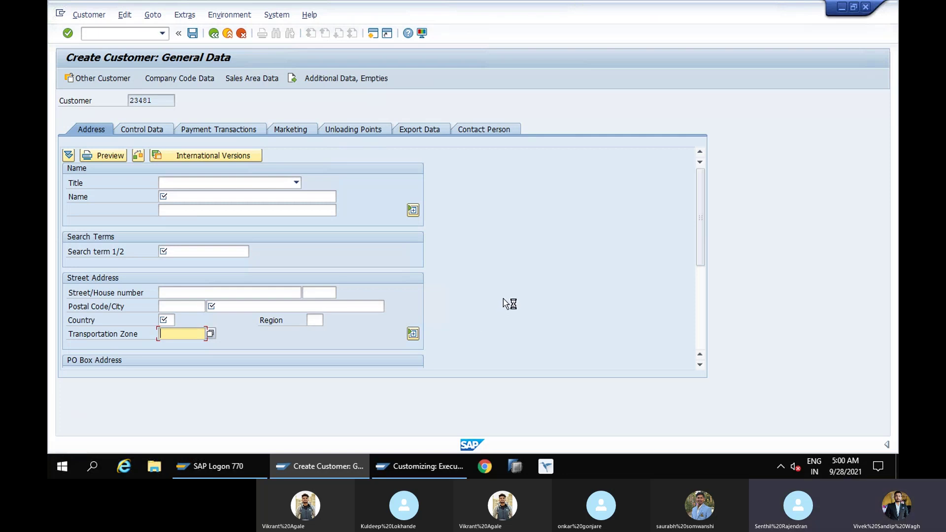
scroll(503, 299, "down", 1)
scroll(503, 298, "up", 1)
Enter TEST 10 as the customer's name and Test 10 as the search term in the address data
left_click(232, 197)
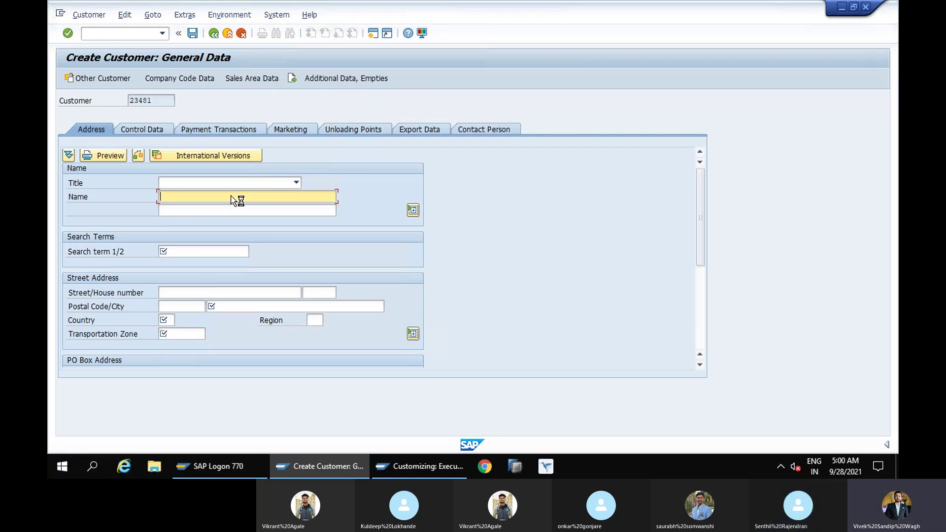
type("T")
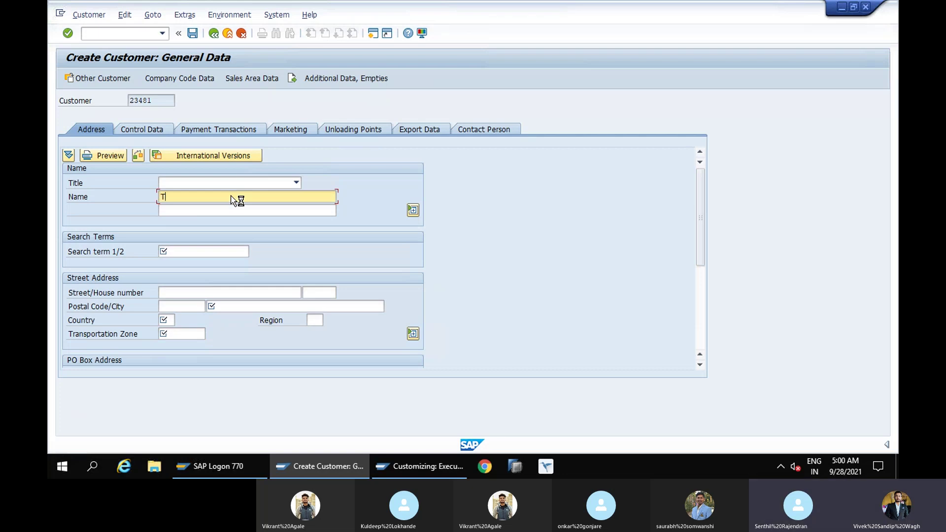
type("EST")
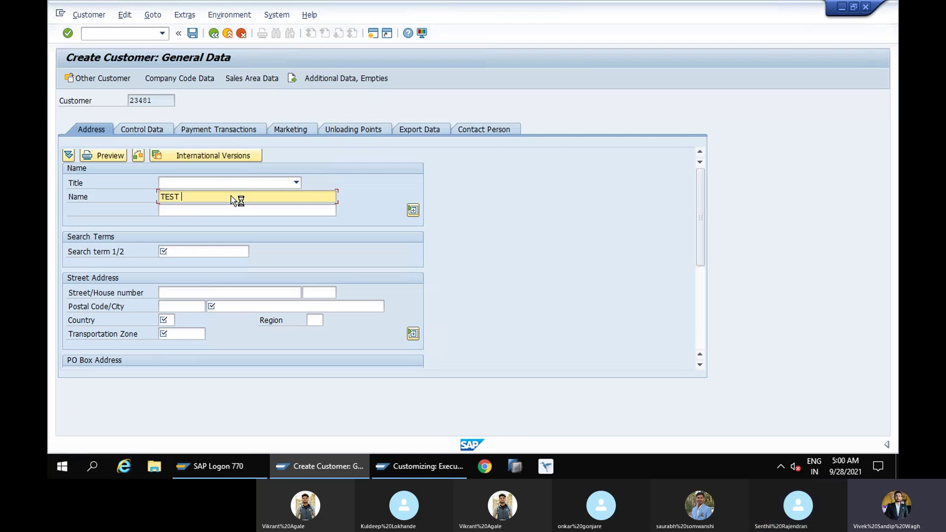
type(" 10")
left_click(223, 254)
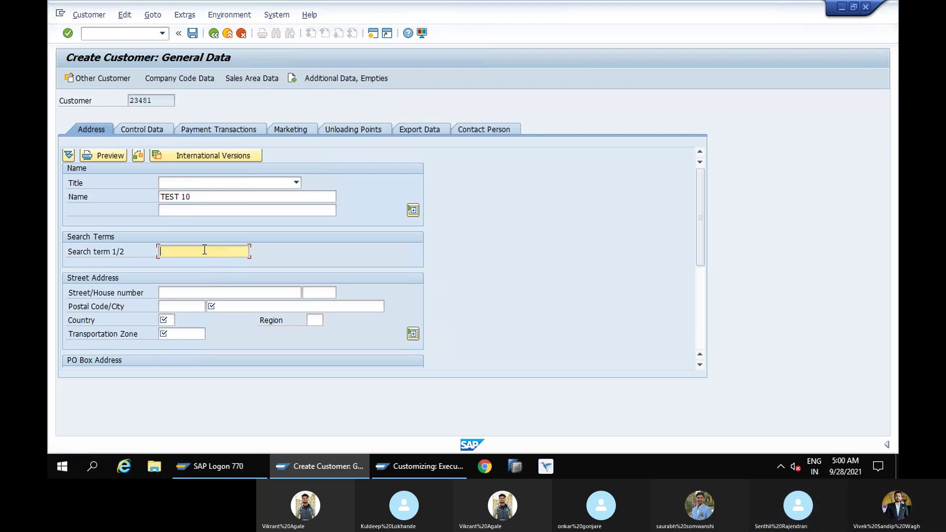
type("Test 10")
left_click(202, 294)
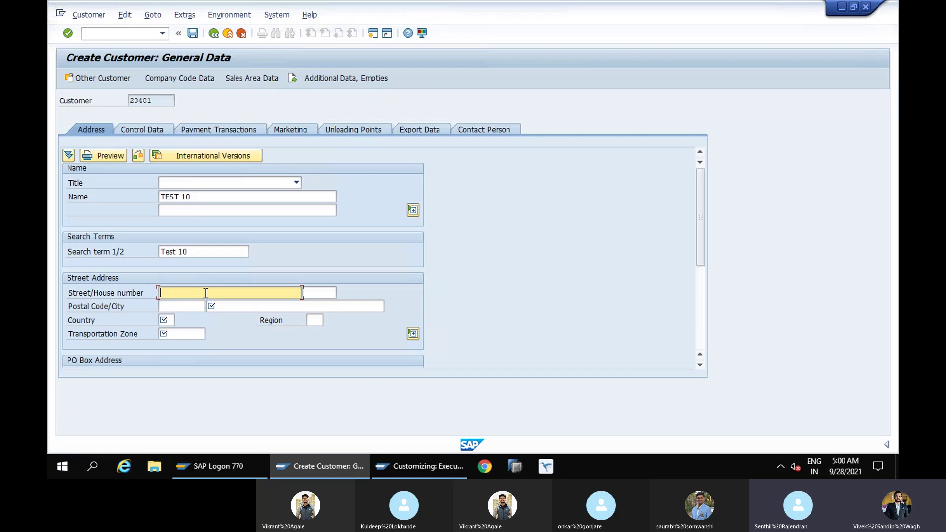
left_click(179, 307)
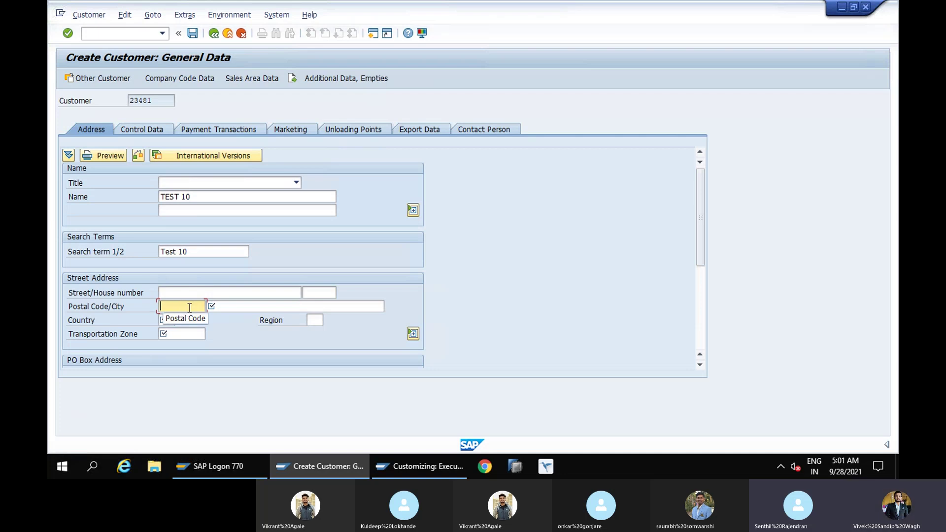